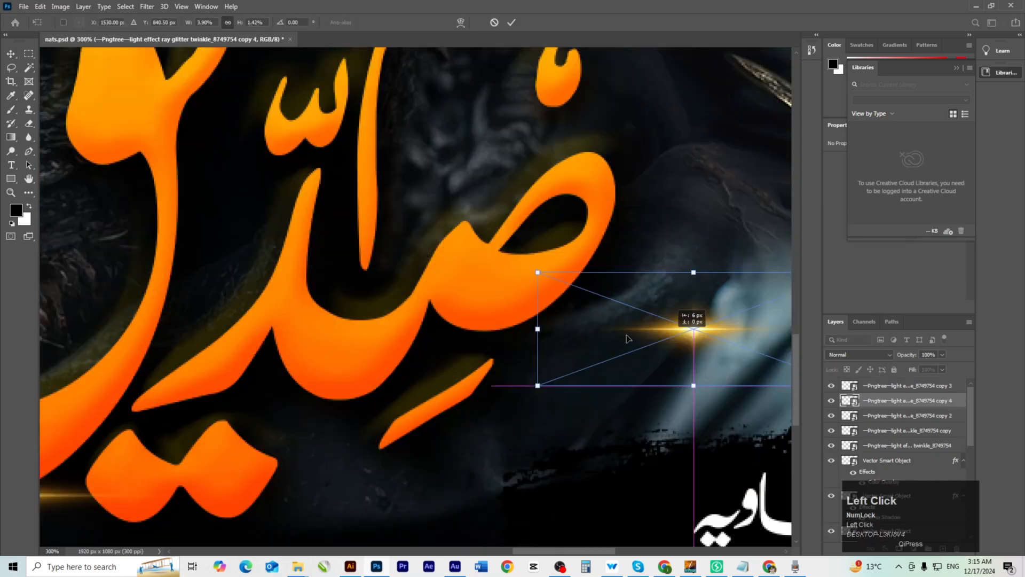
# Commit the flare and calligraphy title transforms, then export the thumbnail as nats.jpg.
pyautogui.press('Return')
pyautogui.hotkey('ctrl', 't')
pyautogui.press('Return')
pyautogui.hotkey('ctrl', '0')
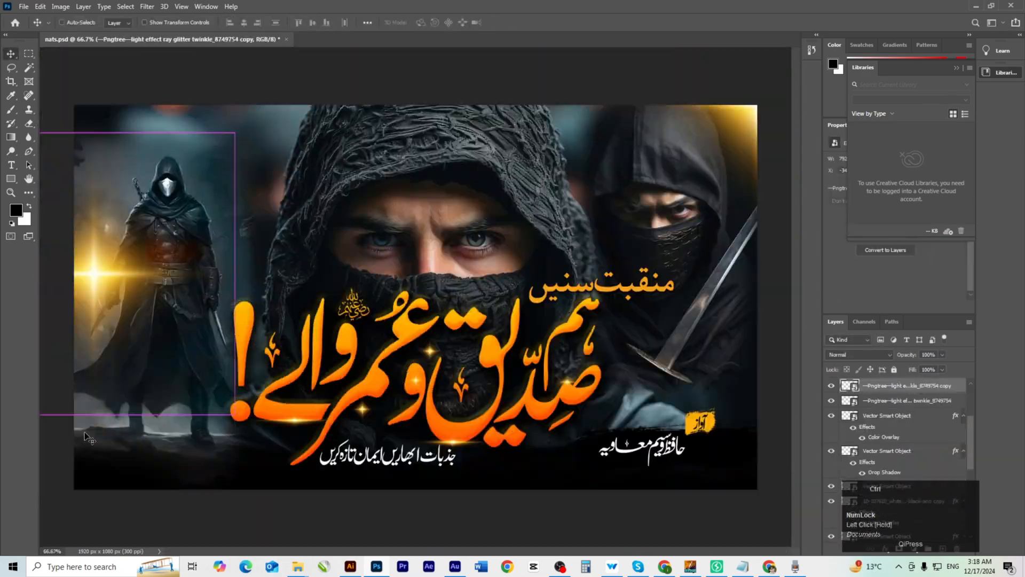
pyautogui.hotkey('ctrl', 'alt', 'shift', 'w')
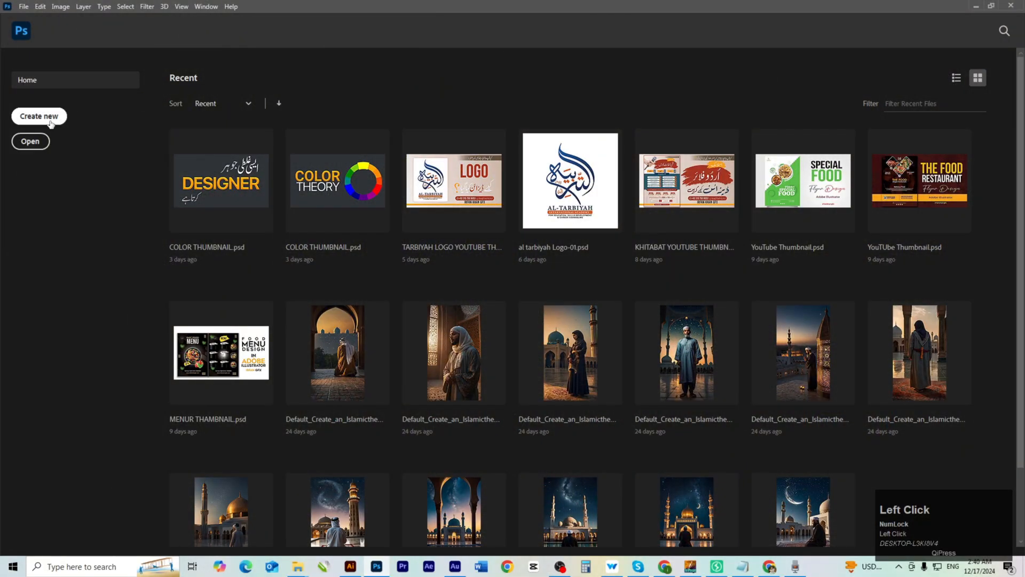
# Create a blank 1920 × 1080 px, 300 ppi RGB document with a white background.
pyautogui.click(51, 120)
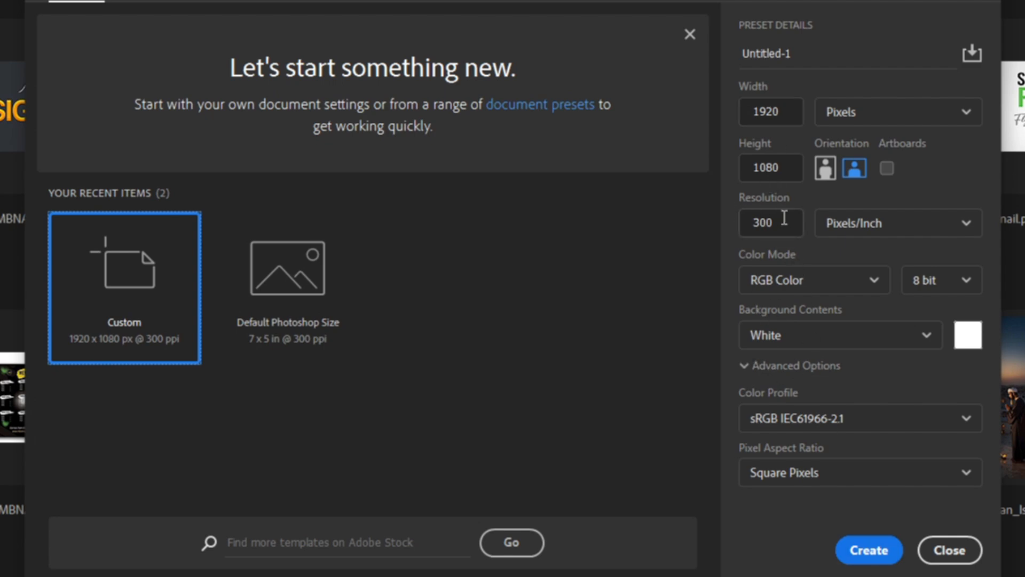
pyautogui.click(868, 551)
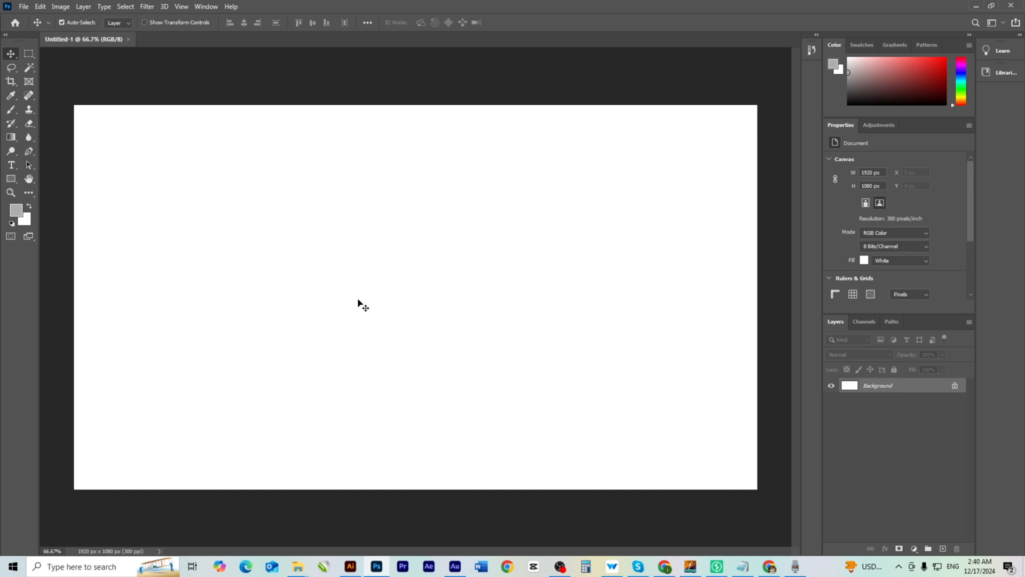
# Switch to TEXT.ai in Illustrator and select the Urdu title and credit lines in the notes.
pyautogui.moveTo(352, 571)
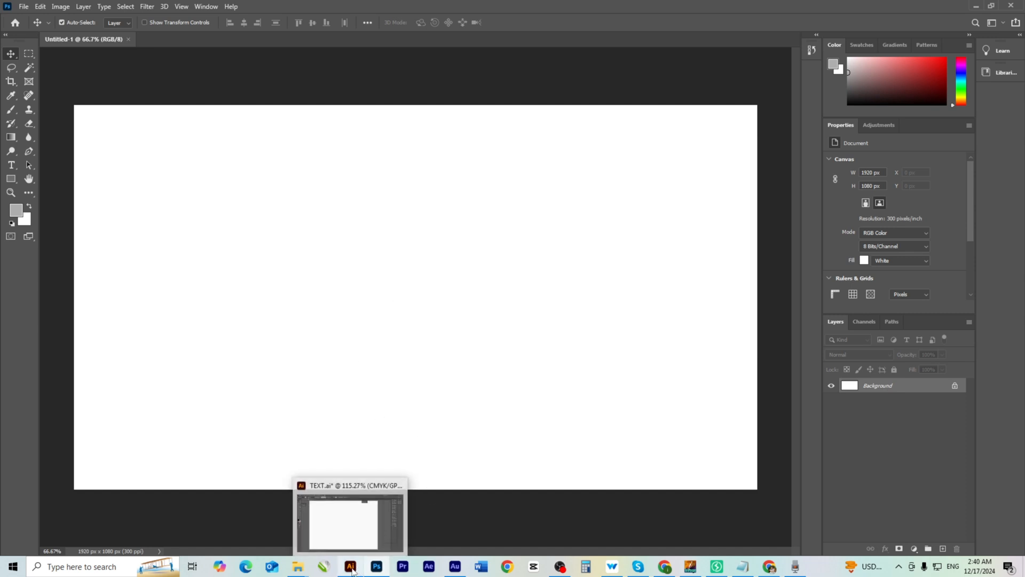
pyautogui.click(352, 571)
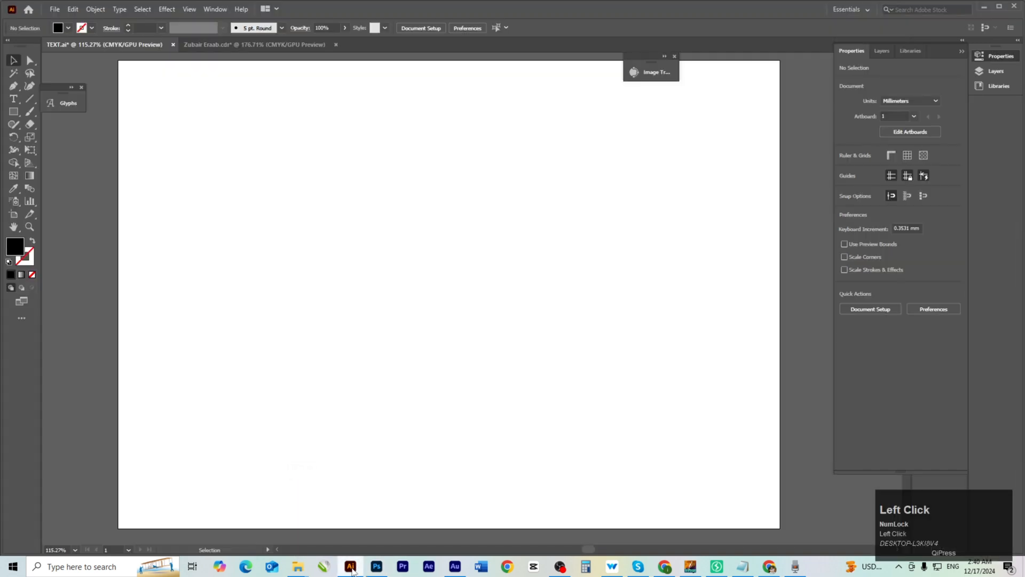
pyautogui.moveTo(402, 287); pyautogui.dragTo(409, 307)
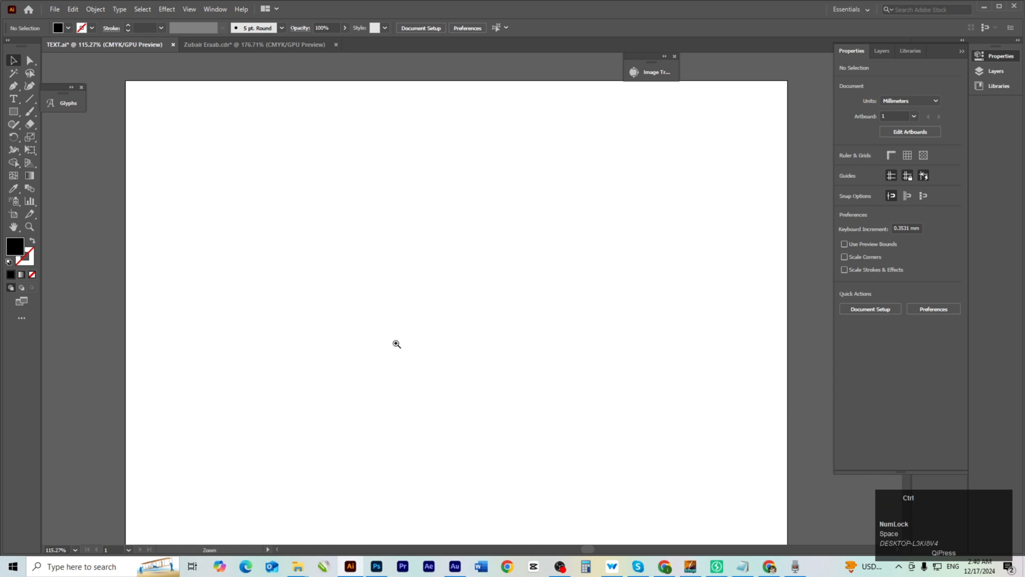
pyautogui.moveTo(396, 346); pyautogui.dragTo(413, 376)
pyautogui.moveTo(415, 374)
pyautogui.mouseDown()
pyautogui.moveTo(402, 358)
pyautogui.moveTo(413, 376)
pyautogui.mouseUp()
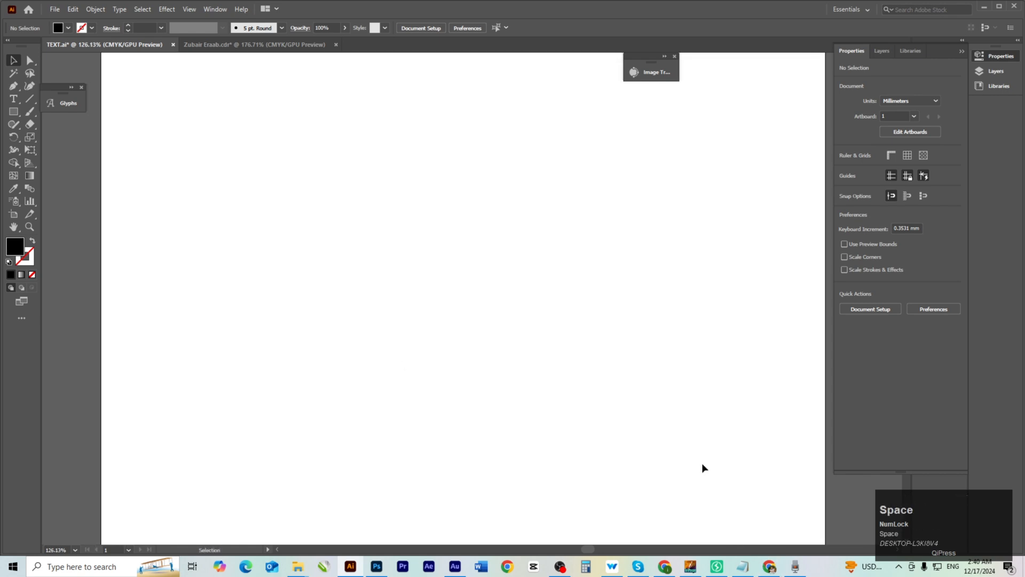
pyautogui.click(743, 566)
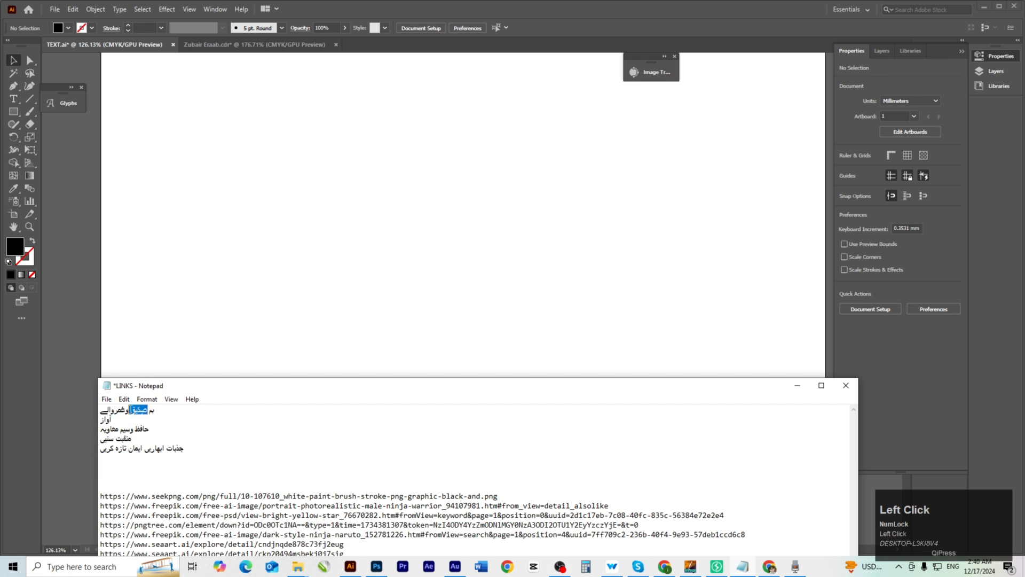
pyautogui.moveTo(466, 417); pyautogui.dragTo(428, 277)
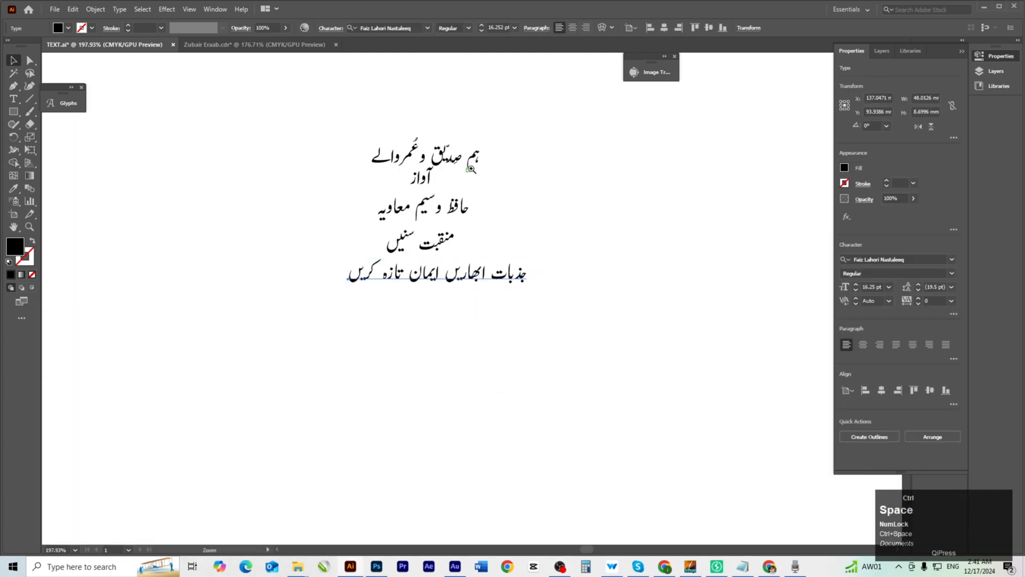
# Bring the Urdu lines into TEXT.ai and lift the title line above the others.
pyautogui.moveTo(451, 157); pyautogui.dragTo(446, 427)
pyautogui.keyDown('ctrl'); pyautogui.click(446, 426); pyautogui.keyUp('ctrl')
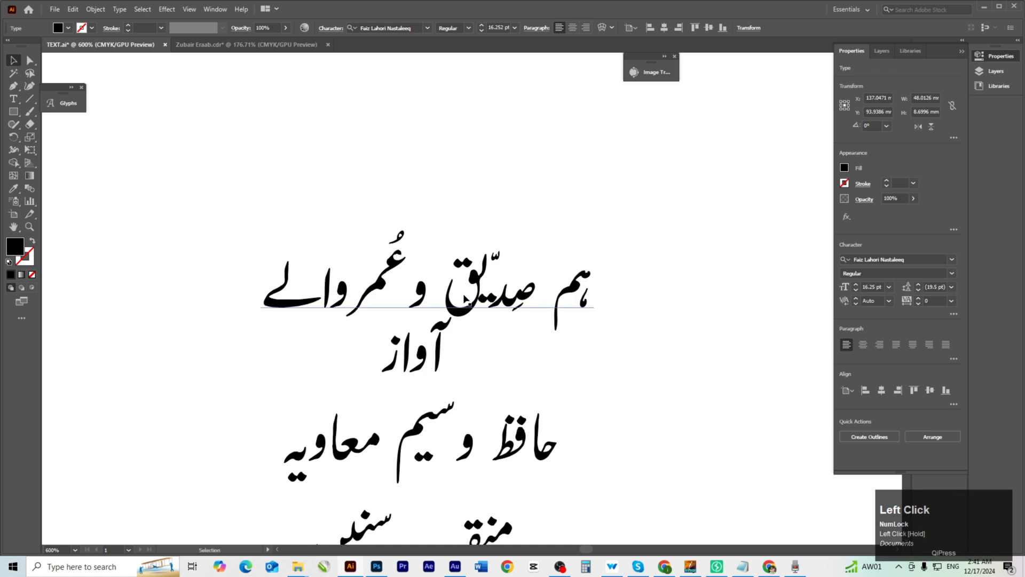
pyautogui.moveTo(465, 298); pyautogui.dragTo(504, 418)
pyautogui.click(481, 310)
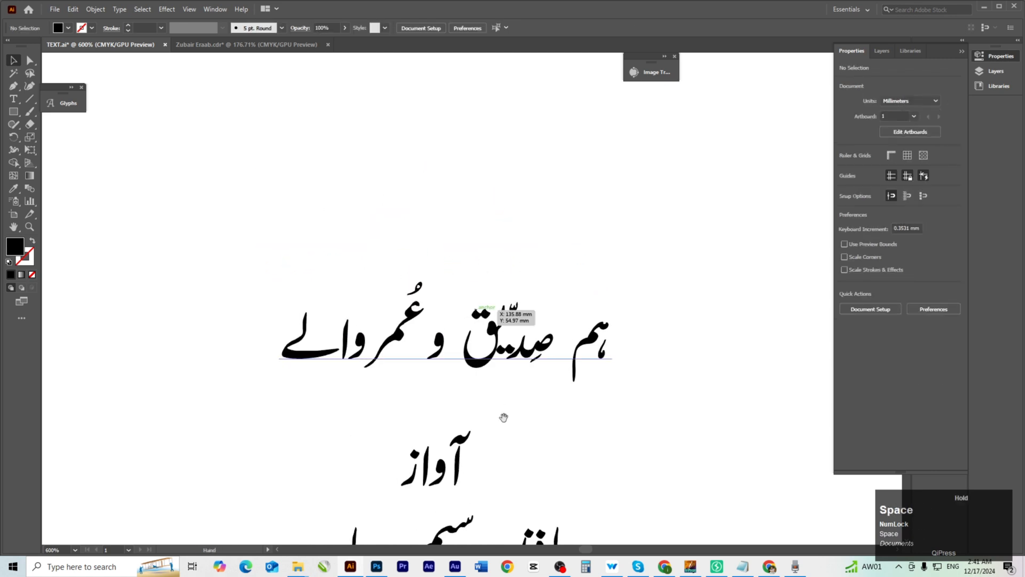
pyautogui.moveTo(492, 359); pyautogui.dragTo(495, 360)
pyautogui.keyDown('ctrl'); pyautogui.click(485, 357); pyautogui.keyUp('ctrl')
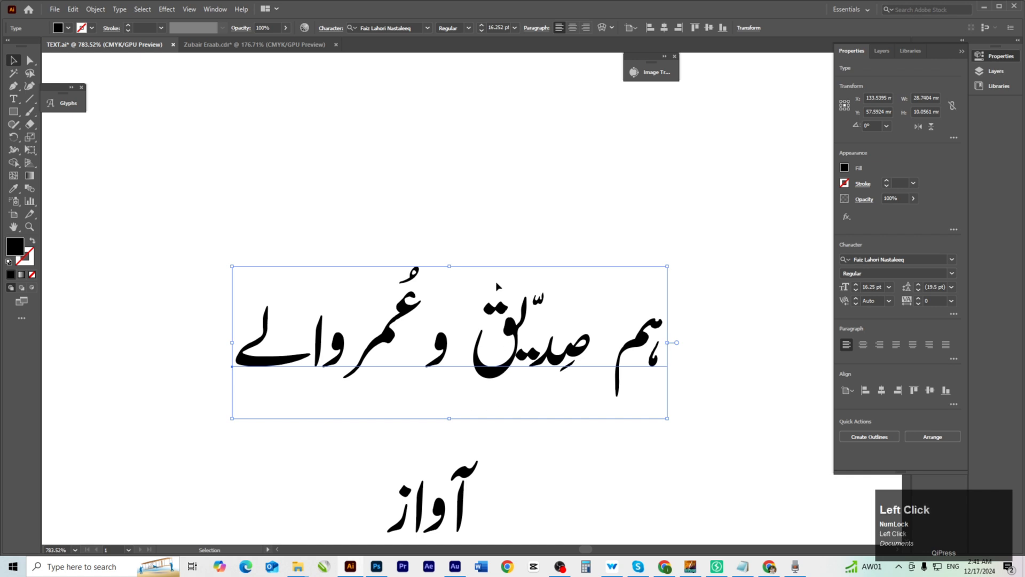
pyautogui.keyDown('ctrl'); pyautogui.keyDown('alt'); pyautogui.click(521, 382); pyautogui.keyUp('alt'); pyautogui.keyUp('ctrl')
# Duplicate the whole Urdu text block to the right.
pyautogui.keyDown('ctrl'); pyautogui.keyDown('alt'); pyautogui.click(519, 381); pyautogui.keyUp('alt'); pyautogui.keyUp('ctrl')
pyautogui.keyDown('ctrl'); pyautogui.keyDown('alt'); pyautogui.click(517, 379); pyautogui.keyUp('alt'); pyautogui.keyUp('ctrl')
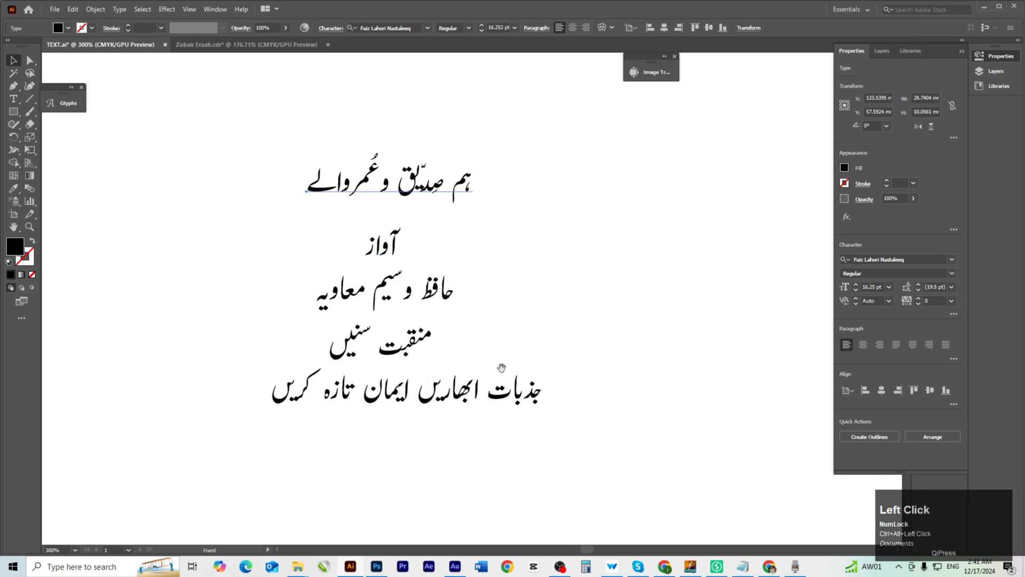
pyautogui.moveTo(228, 134); pyautogui.dragTo(587, 418)
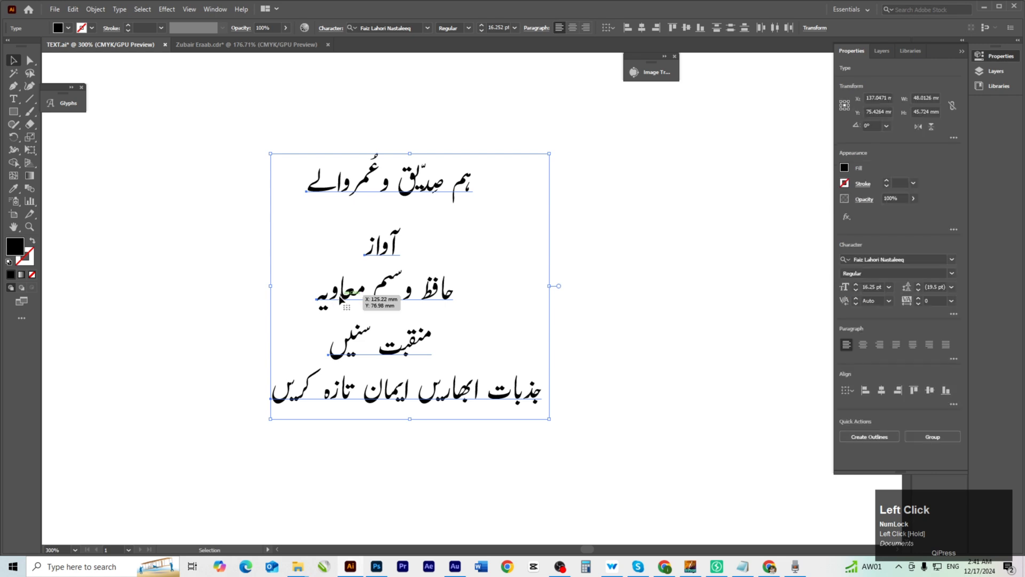
pyautogui.moveTo(379, 300); pyautogui.dragTo(774, 301)
# Zoom in on the left text block and select its title line.
pyautogui.keyDown('ctrl'); pyautogui.click(409, 268); pyautogui.keyUp('ctrl')
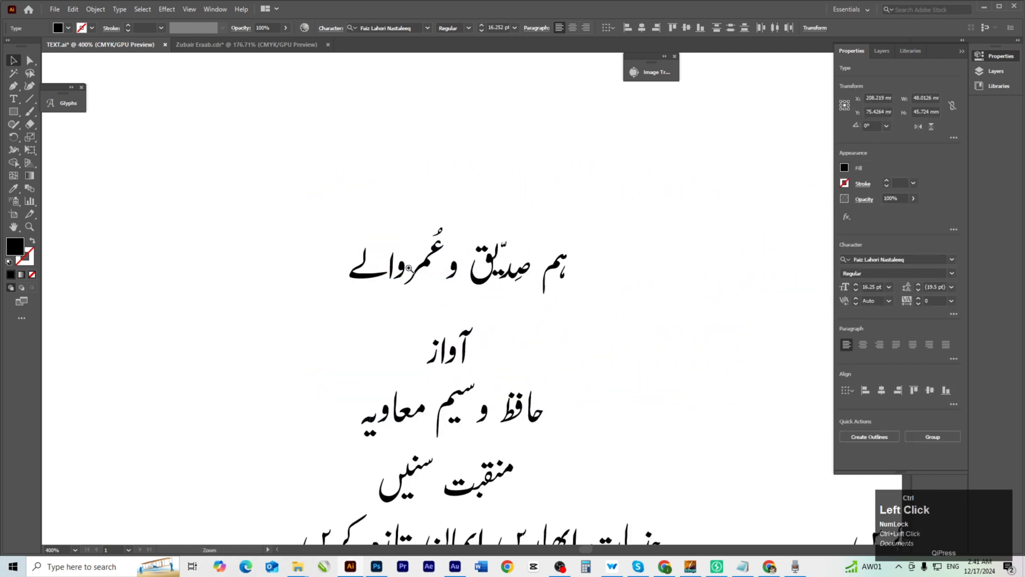
pyautogui.keyDown('ctrl'); pyautogui.click(475, 311); pyautogui.keyUp('ctrl')
pyautogui.keyDown('ctrl'); pyautogui.click(499, 278); pyautogui.keyUp('ctrl')
pyautogui.moveTo(502, 287); pyautogui.dragTo(475, 317)
pyautogui.moveTo(371, 291); pyautogui.dragTo(398, 331)
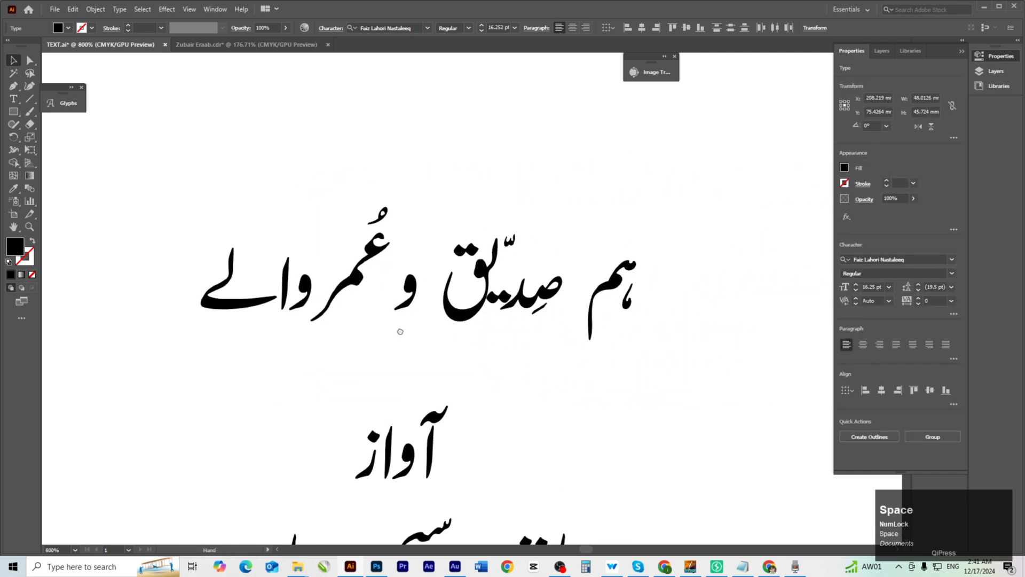
pyautogui.click(393, 202)
pyautogui.moveTo(639, 342); pyautogui.dragTo(380, 308)
pyautogui.moveTo(452, 340); pyautogui.dragTo(321, 320)
pyautogui.moveTo(427, 341); pyautogui.dragTo(330, 310)
pyautogui.moveTo(630, 315); pyautogui.dragTo(762, 351)
pyautogui.moveTo(357, 372); pyautogui.dragTo(404, 369)
pyautogui.moveTo(406, 375); pyautogui.dragTo(418, 423)
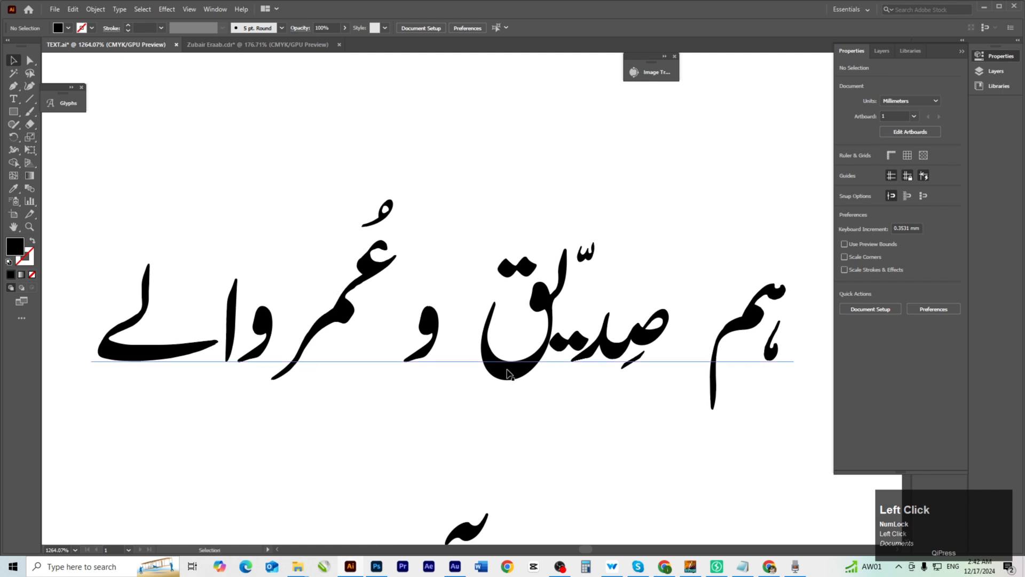
pyautogui.click(509, 370)
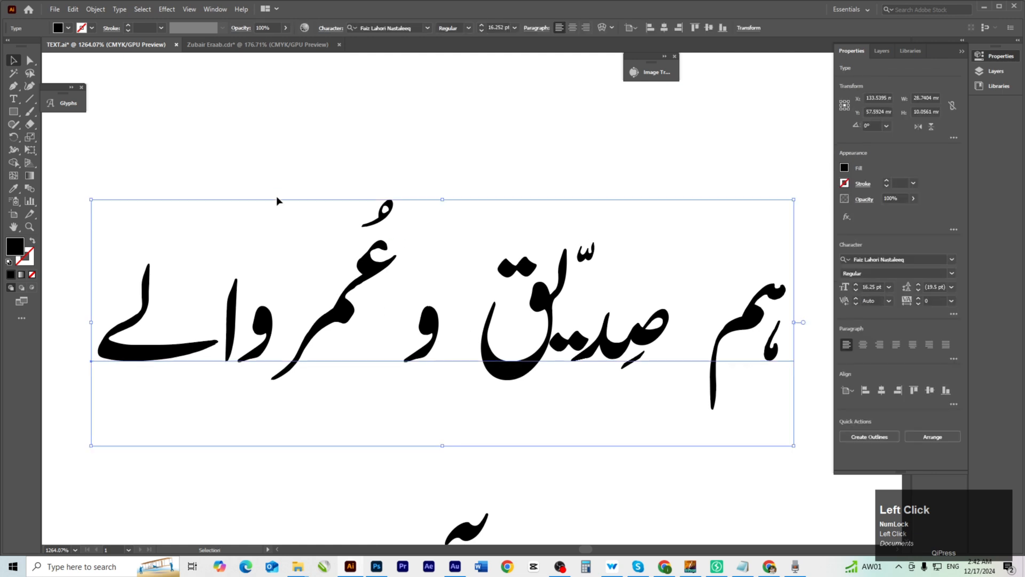
pyautogui.moveTo(308, 156); pyautogui.dragTo(404, 284)
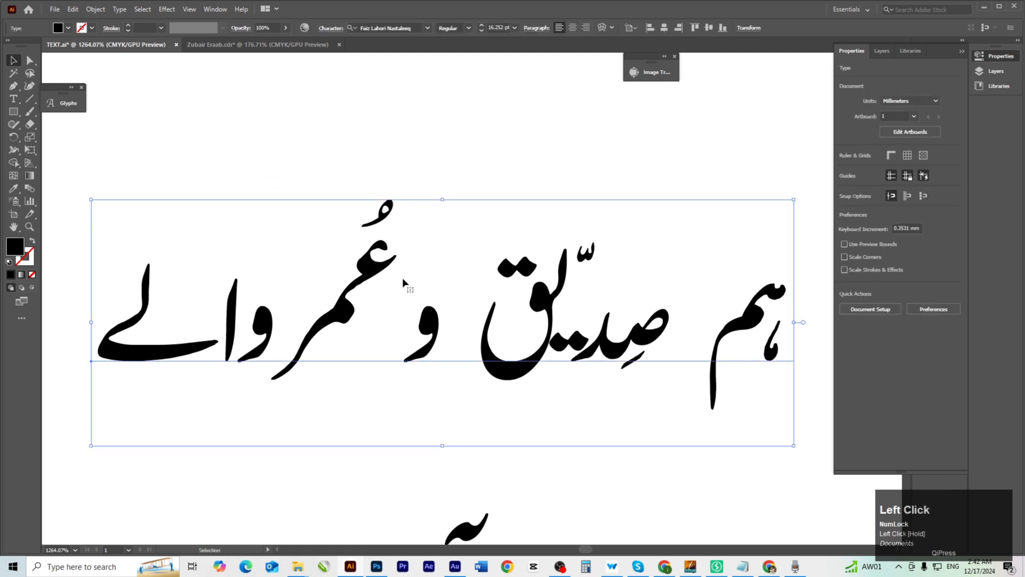
# Expand the title line into outline shapes and ungroup the letters.
pyautogui.click(95, 9)
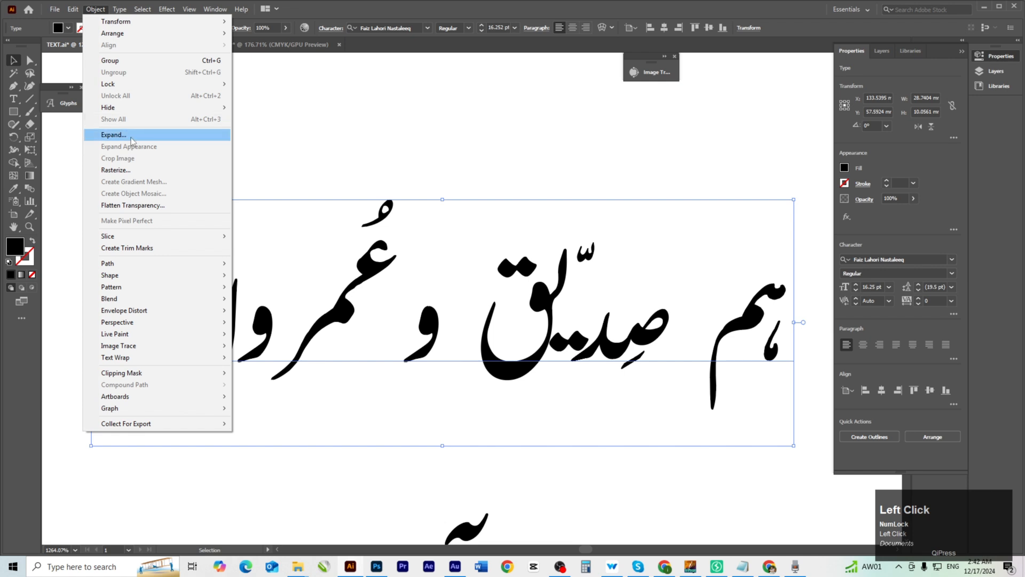
pyautogui.click(113, 135)
pyautogui.click(487, 344)
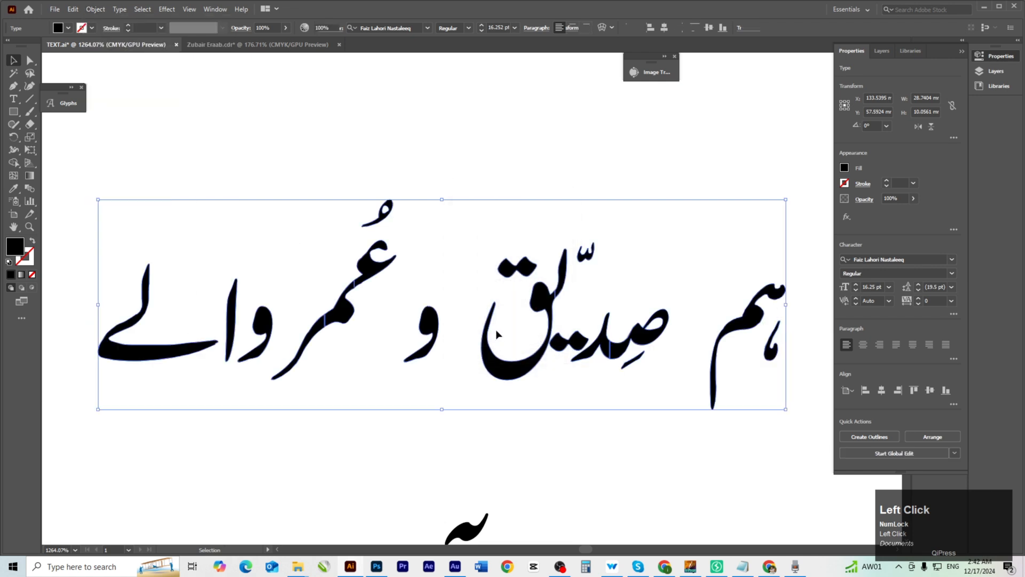
pyautogui.rightClick(609, 353)
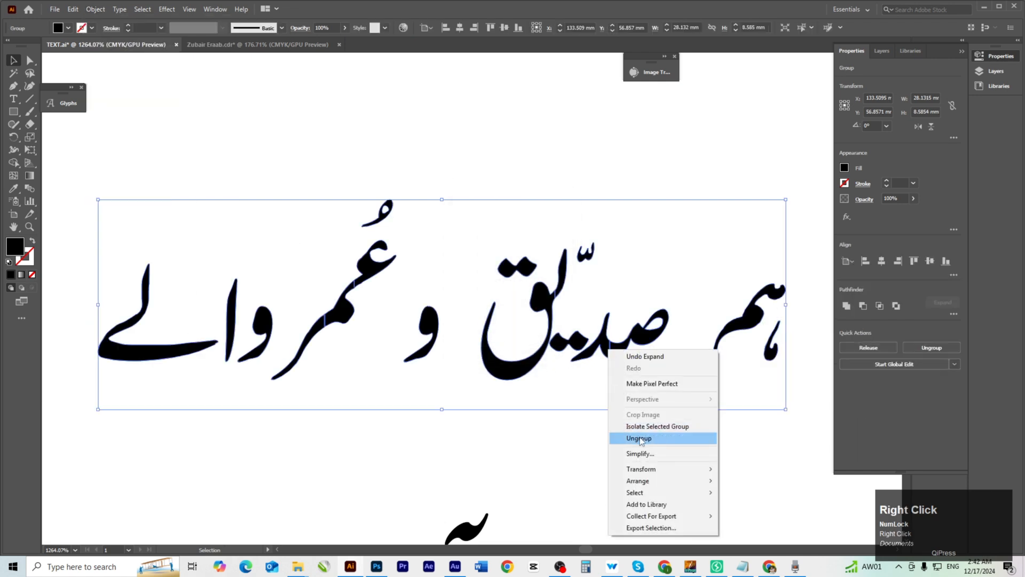
pyautogui.click(619, 434)
pyautogui.click(619, 428)
pyautogui.hotkey('ctrl', 'space')
# Zoom onto the middle word and switch to Outline view to expose the stroke seams.
pyautogui.keyDown('ctrl'); pyautogui.click(587, 341); pyautogui.keyUp('ctrl')
pyautogui.keyDown('ctrl'); pyautogui.click(582, 342); pyautogui.keyUp('ctrl')
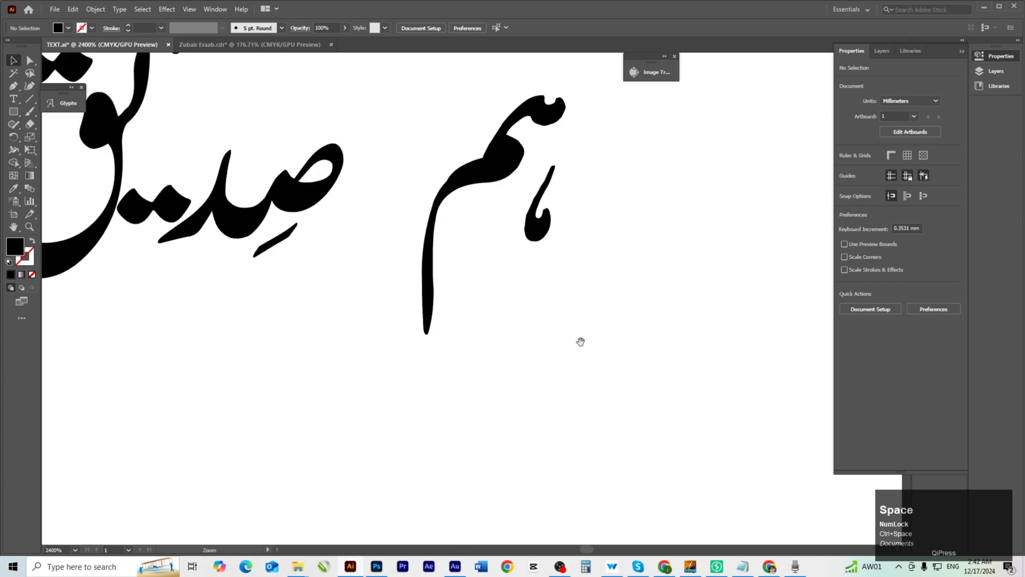
pyautogui.press('space')
pyautogui.moveTo(389, 312); pyautogui.dragTo(718, 484)
pyautogui.hotkey('ctrl', 'space')
pyautogui.moveTo(555, 419); pyautogui.dragTo(610, 438)
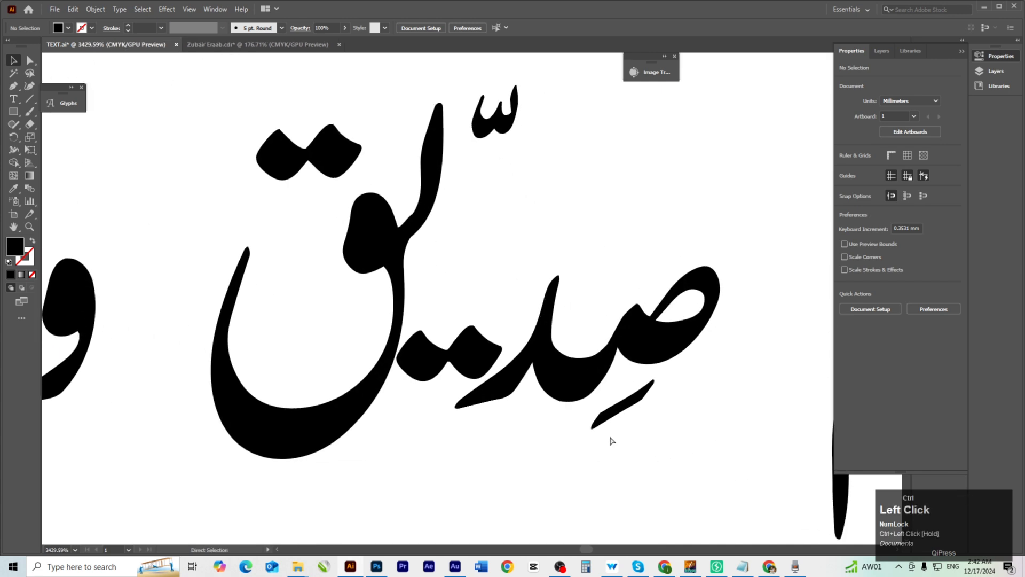
pyautogui.hotkey('ctrl', 'y')
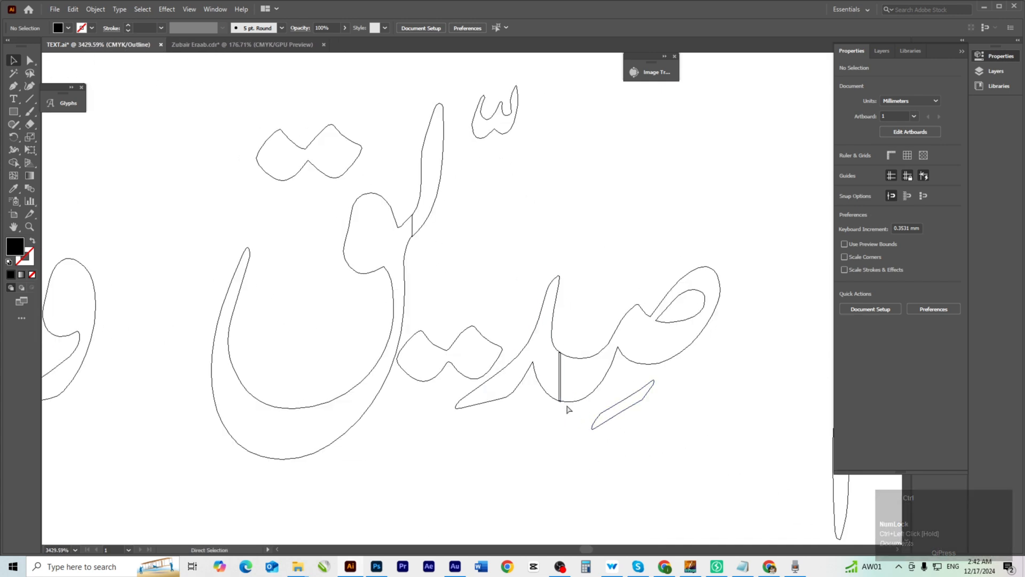
pyautogui.hotkey('ctrl', 'y')
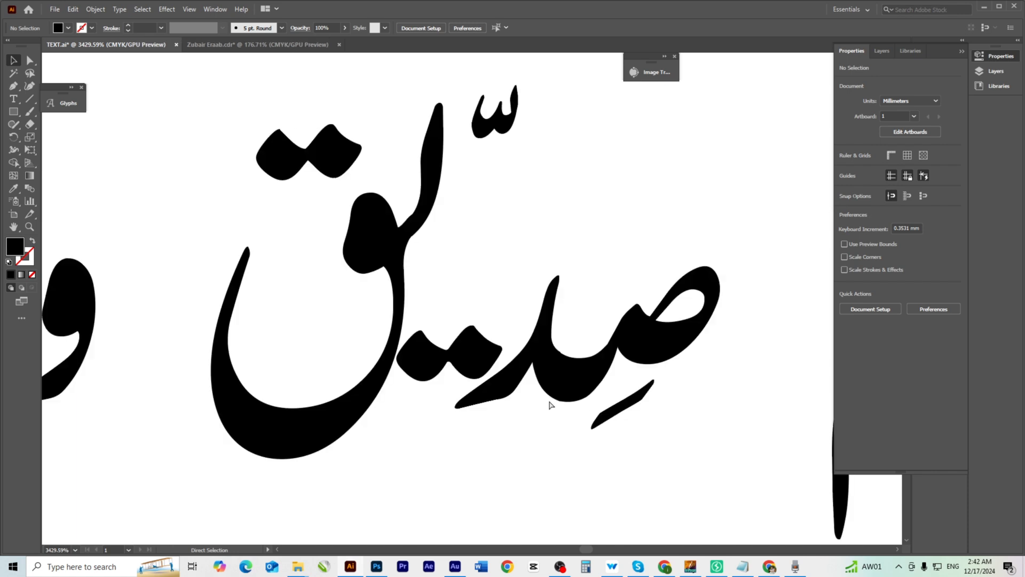
pyautogui.hotkey('ctrl', 'y')
pyautogui.hotkey('ctrl', 'space')
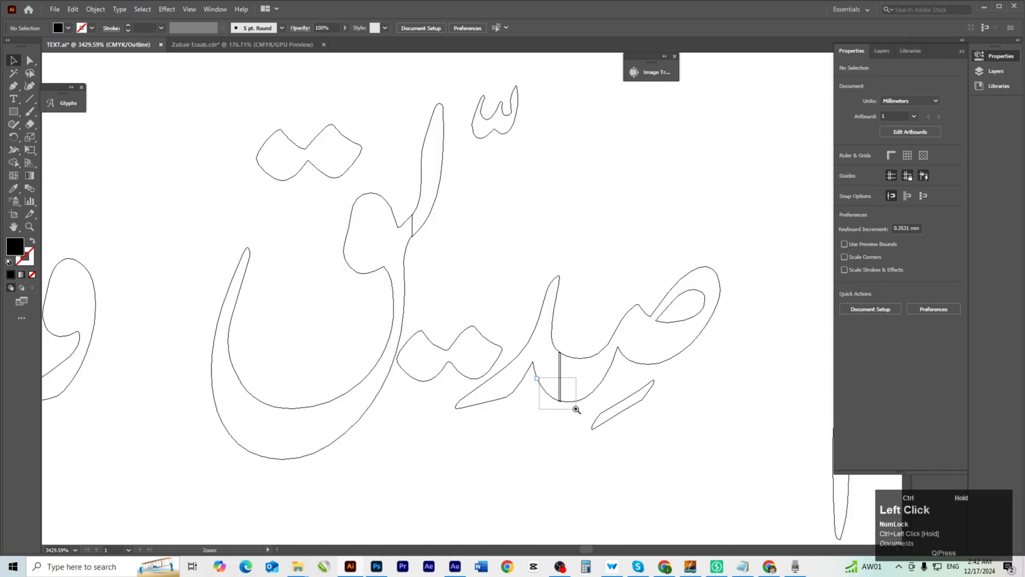
pyautogui.moveTo(576, 409); pyautogui.dragTo(576, 409)
# Align the stroke pieces at the first seam and unite them with Pathfinder.
pyautogui.moveTo(513, 423); pyautogui.dragTo(552, 148)
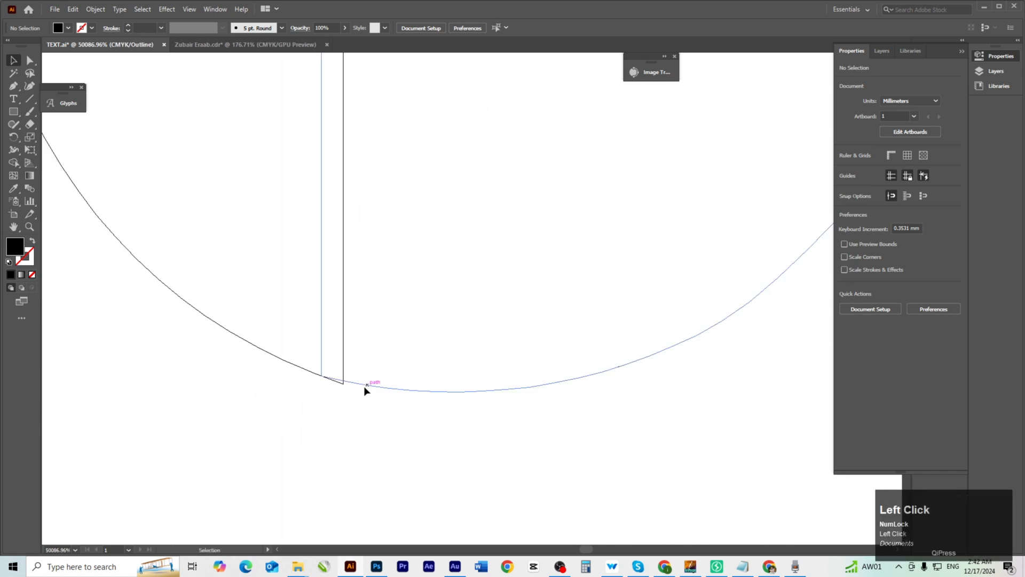
pyautogui.moveTo(363, 387); pyautogui.dragTo(371, 415)
pyautogui.click(345, 420)
pyautogui.moveTo(351, 363); pyautogui.dragTo(352, 363)
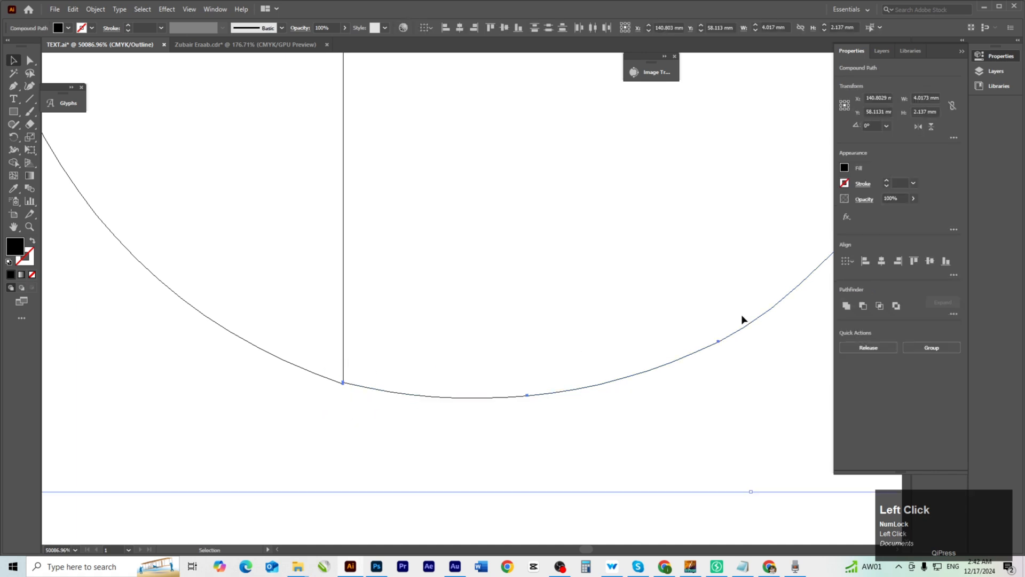
pyautogui.click(412, 445)
pyautogui.hotkey('ctrl', 'space')
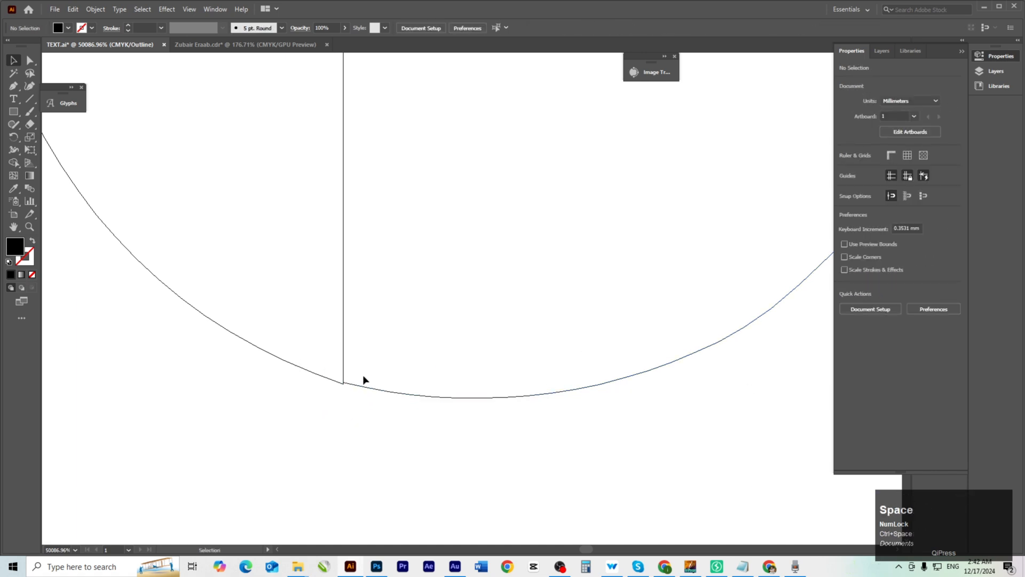
pyautogui.click(347, 389)
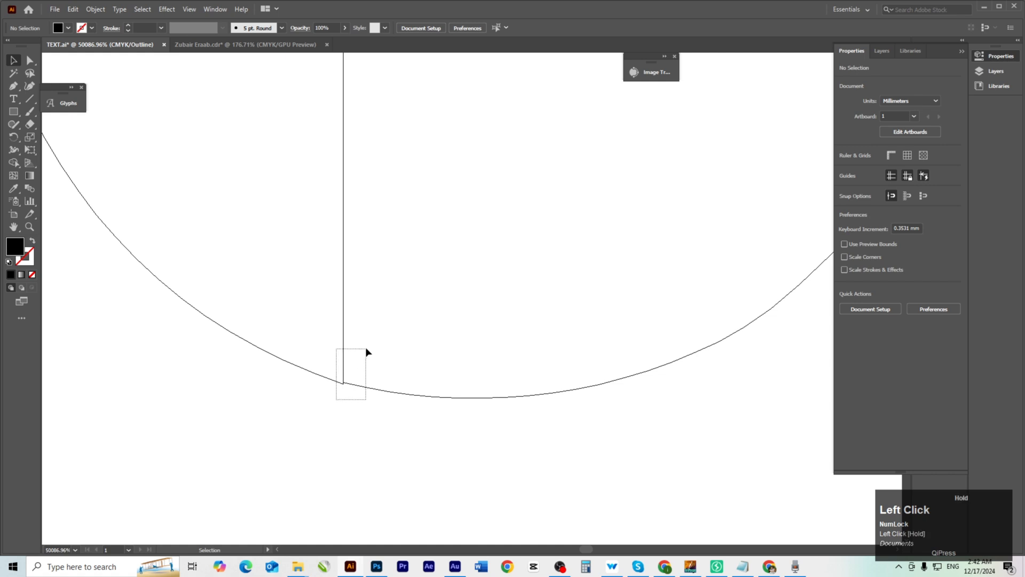
pyautogui.moveTo(366, 352); pyautogui.dragTo(367, 353)
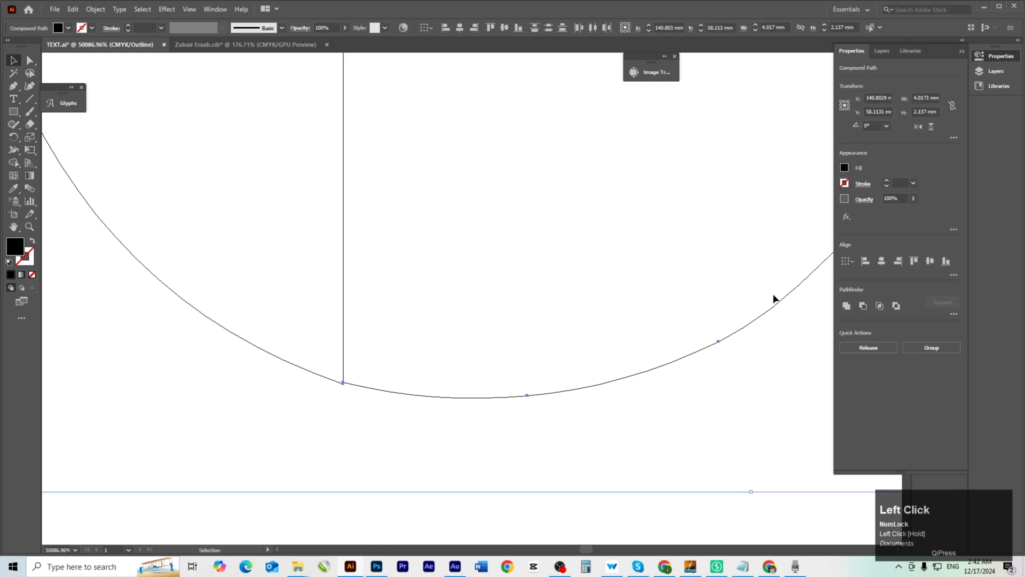
pyautogui.click(849, 305)
# Snap the second seam's stroke pieces together and unite them into one shape.
pyautogui.keyDown('ctrl'); pyautogui.keyDown('alt'); pyautogui.click(380, 335); pyautogui.keyUp('alt'); pyautogui.keyUp('ctrl')
pyautogui.keyDown('ctrl'); pyautogui.keyDown('alt'); pyautogui.click(380, 335); pyautogui.keyUp('alt'); pyautogui.keyUp('ctrl')
pyautogui.keyDown('ctrl'); pyautogui.keyDown('alt'); pyautogui.click(398, 224); pyautogui.keyUp('alt'); pyautogui.keyUp('ctrl')
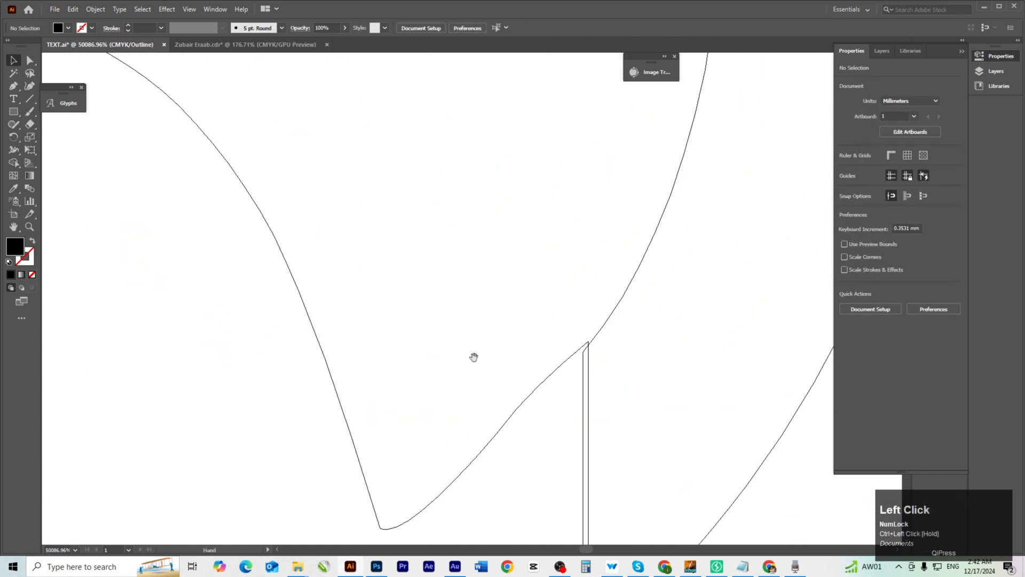
pyautogui.moveTo(588, 343); pyautogui.dragTo(589, 343)
pyautogui.click(579, 355)
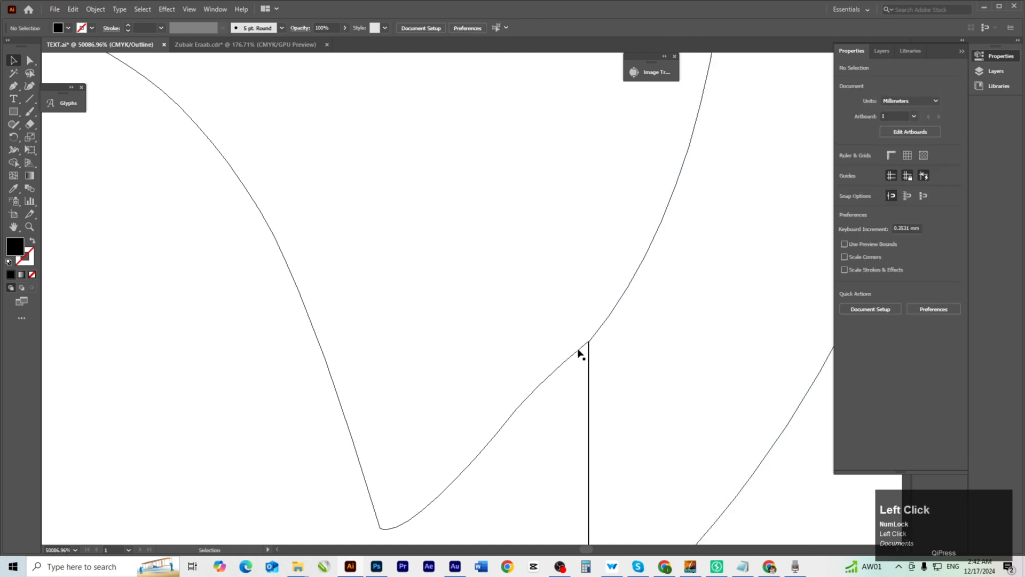
pyautogui.keyDown('ctrl'); pyautogui.click(721, 464); pyautogui.keyUp('ctrl')
pyautogui.moveTo(285, 186); pyautogui.dragTo(305, 180)
pyautogui.moveTo(304, 138); pyautogui.dragTo(285, 144)
pyautogui.moveTo(320, 214); pyautogui.dragTo(267, 251)
pyautogui.click(847, 305)
# Snap the next stroke piece onto its seam and weld the pieces into one path.
pyautogui.keyDown('ctrl'); pyautogui.keyDown('alt'); pyautogui.click(389, 344); pyautogui.keyUp('alt'); pyautogui.keyUp('ctrl')
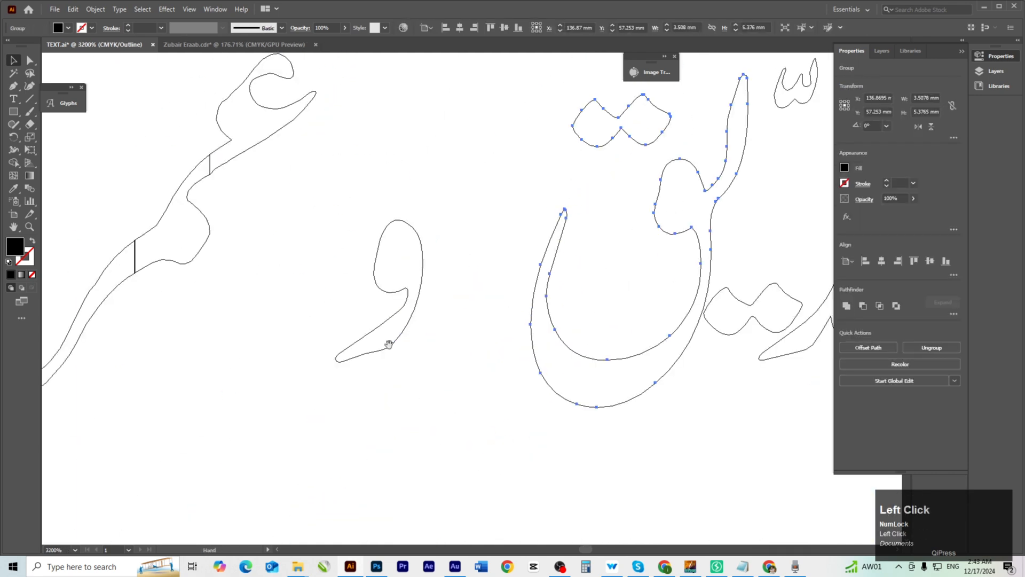
pyautogui.moveTo(595, 249); pyautogui.dragTo(584, 251)
pyautogui.click(611, 261)
pyautogui.rightClick(593, 235)
pyautogui.keyDown('ctrl'); pyautogui.keyDown('alt'); pyautogui.click(611, 254); pyautogui.keyUp('alt'); pyautogui.keyUp('ctrl')
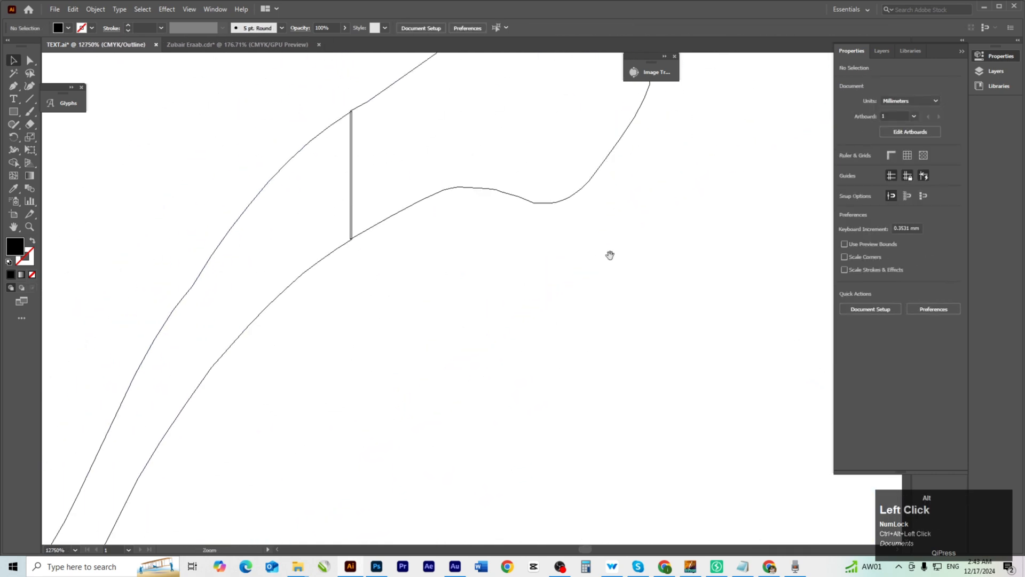
pyautogui.keyDown('ctrl'); pyautogui.click(400, 373); pyautogui.keyUp('ctrl')
pyautogui.moveTo(495, 232); pyautogui.dragTo(455, 225)
pyautogui.click(847, 306)
pyautogui.keyDown('ctrl'); pyautogui.keyDown('alt'); pyautogui.click(473, 380); pyautogui.keyUp('alt'); pyautogui.keyUp('ctrl')
# Join and unite the pieces at a final seam, then zoom out to the whole lettering.
pyautogui.keyDown('ctrl'); pyautogui.keyDown('alt'); pyautogui.click(472, 379); pyautogui.keyUp('alt'); pyautogui.keyUp('ctrl')
pyautogui.keyDown('ctrl'); pyautogui.click(438, 374); pyautogui.keyUp('ctrl')
pyautogui.moveTo(433, 444); pyautogui.dragTo(438, 444)
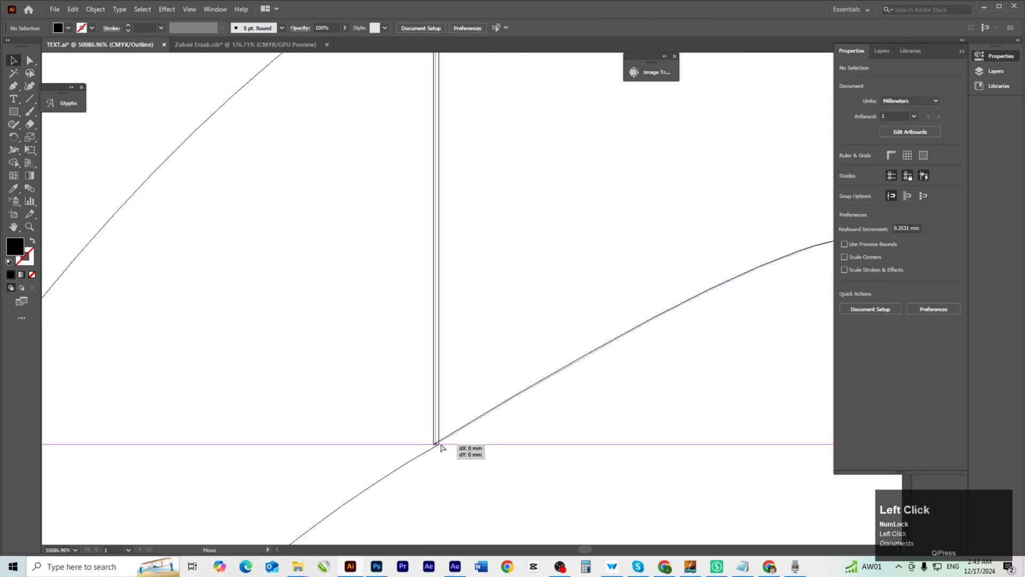
pyautogui.moveTo(473, 321); pyautogui.dragTo(406, 368)
pyautogui.click(847, 305)
pyautogui.keyDown('ctrl'); pyautogui.keyDown('alt'); pyautogui.click(441, 237); pyautogui.keyUp('alt'); pyautogui.keyUp('ctrl')
pyautogui.keyDown('ctrl'); pyautogui.keyDown('alt'); pyautogui.click(440, 236); pyautogui.keyUp('alt'); pyautogui.keyUp('ctrl')
pyautogui.click(332, 209)
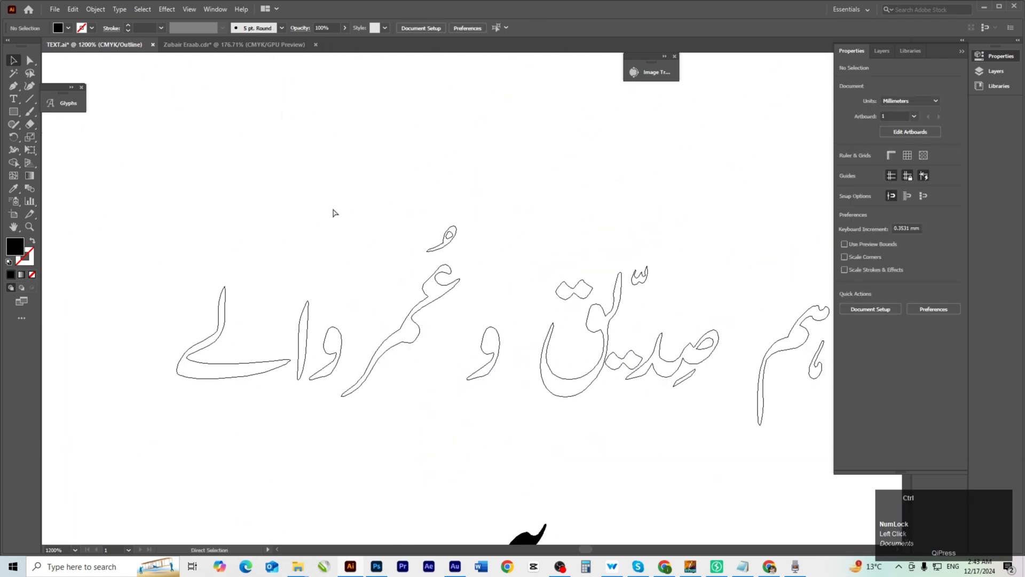
# Switch to filled Preview and zoom in on the rightmost word هم.
pyautogui.hotkey('ctrl', 'y')
pyautogui.moveTo(791, 419); pyautogui.dragTo(600, 354)
pyautogui.keyDown('ctrl'); pyautogui.click(485, 322); pyautogui.keyUp('ctrl')
pyautogui.keyDown('ctrl'); pyautogui.click(483, 239); pyautogui.keyUp('ctrl')
pyautogui.moveTo(514, 329); pyautogui.dragTo(540, 296)
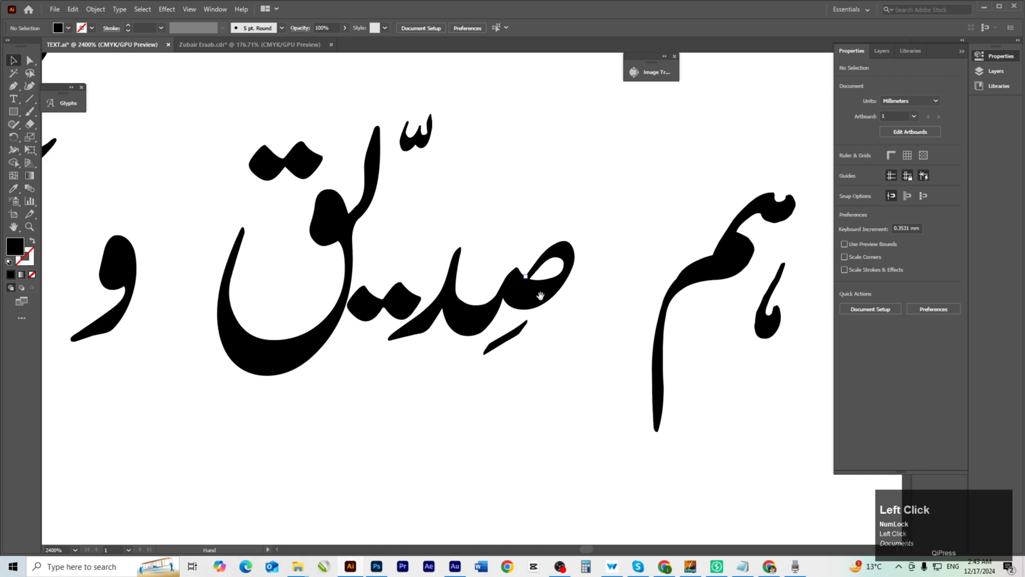
pyautogui.moveTo(612, 309); pyautogui.dragTo(470, 348)
pyautogui.click(651, 367)
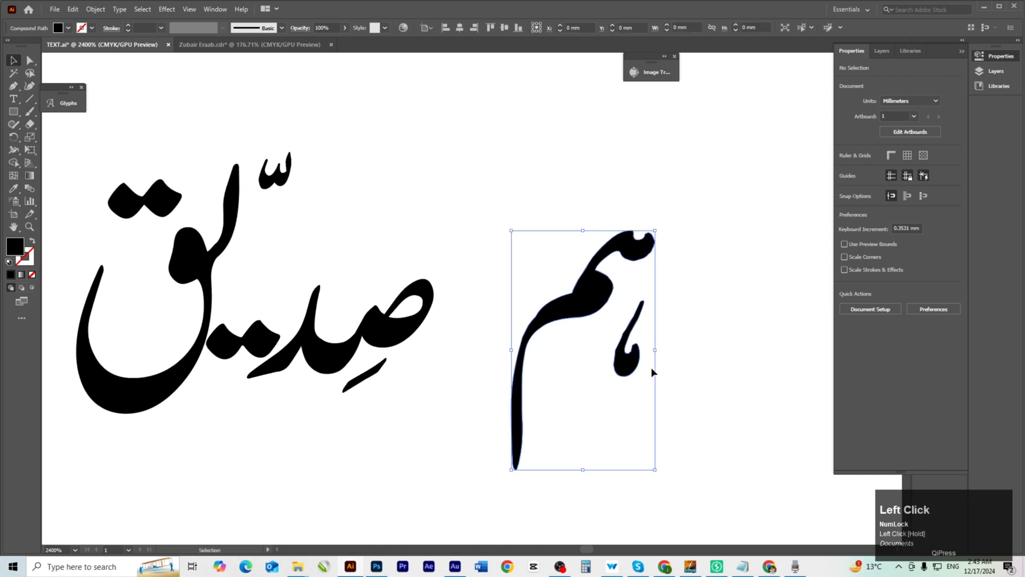
pyautogui.click(702, 378)
# Move هم above صدیق and shrink it to 3.45 mm tall.
pyautogui.moveTo(570, 298); pyautogui.dragTo(515, 213)
pyautogui.press('space')
pyautogui.moveTo(555, 173); pyautogui.dragTo(556, 245)
pyautogui.moveTo(546, 298); pyautogui.dragTo(520, 300)
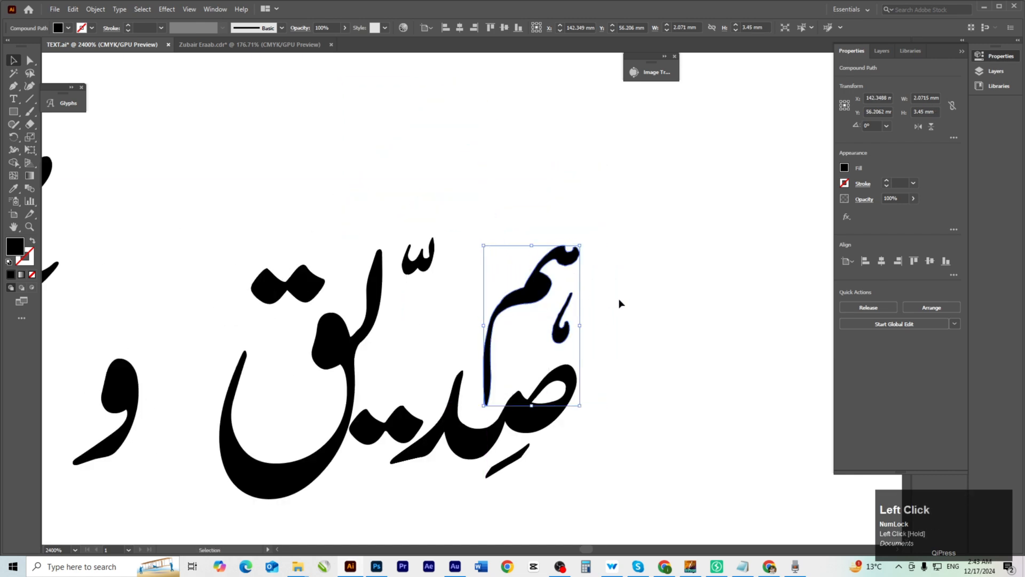
pyautogui.click(621, 303)
pyautogui.press('space')
pyautogui.moveTo(428, 346); pyautogui.dragTo(528, 343)
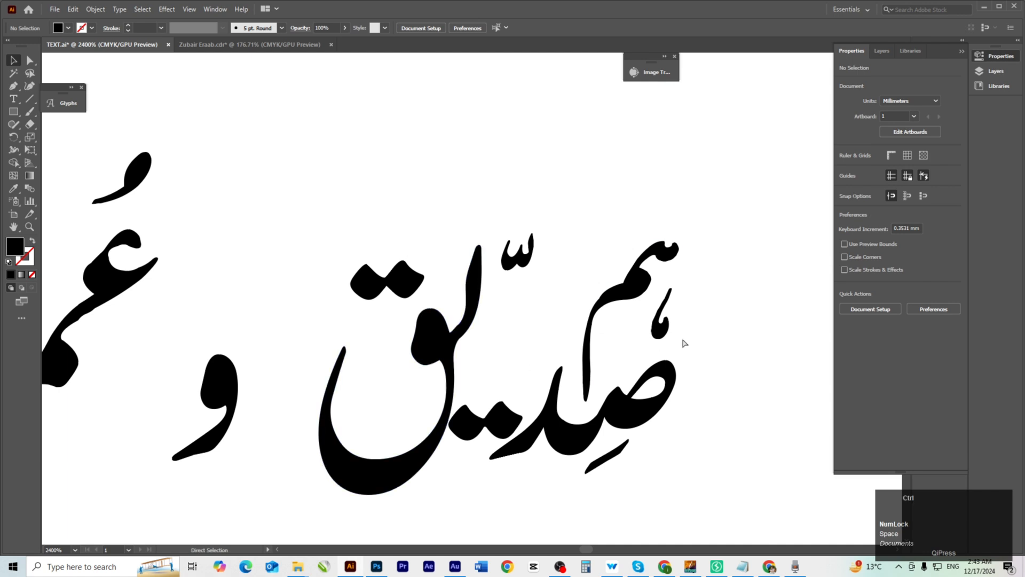
# Show rulers and place horizontal guides at the tall stroke's top and the letters' bottom.
pyautogui.hotkey('ctrl', 'r')
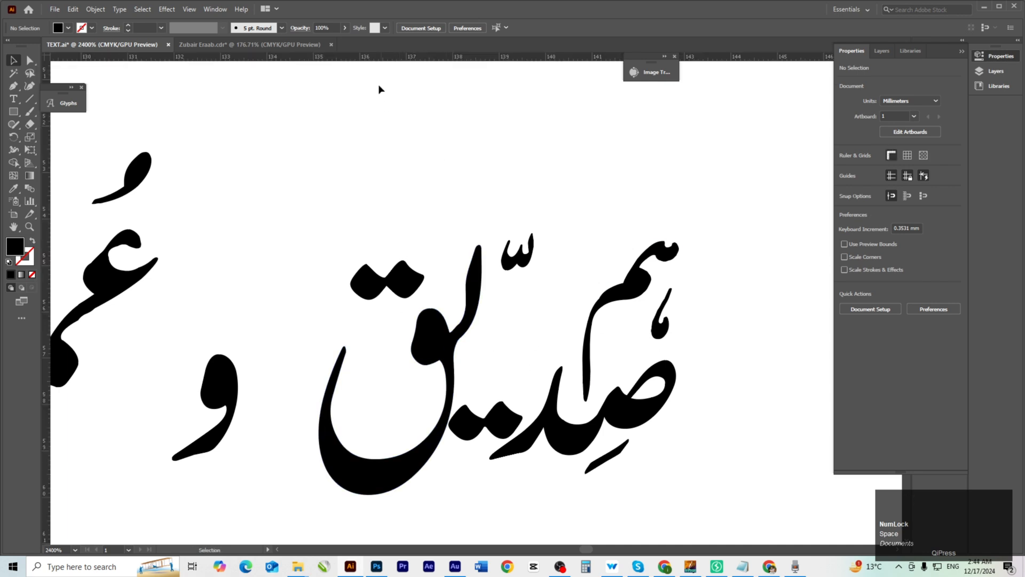
pyautogui.moveTo(479, 247); pyautogui.dragTo(480, 249)
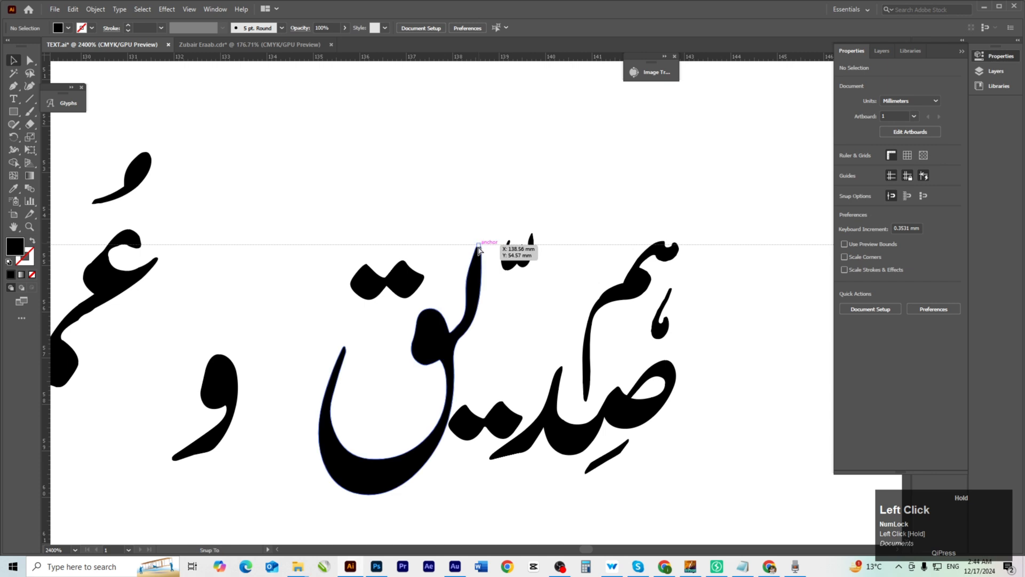
pyautogui.press('space')
pyautogui.moveTo(509, 322); pyautogui.dragTo(496, 236)
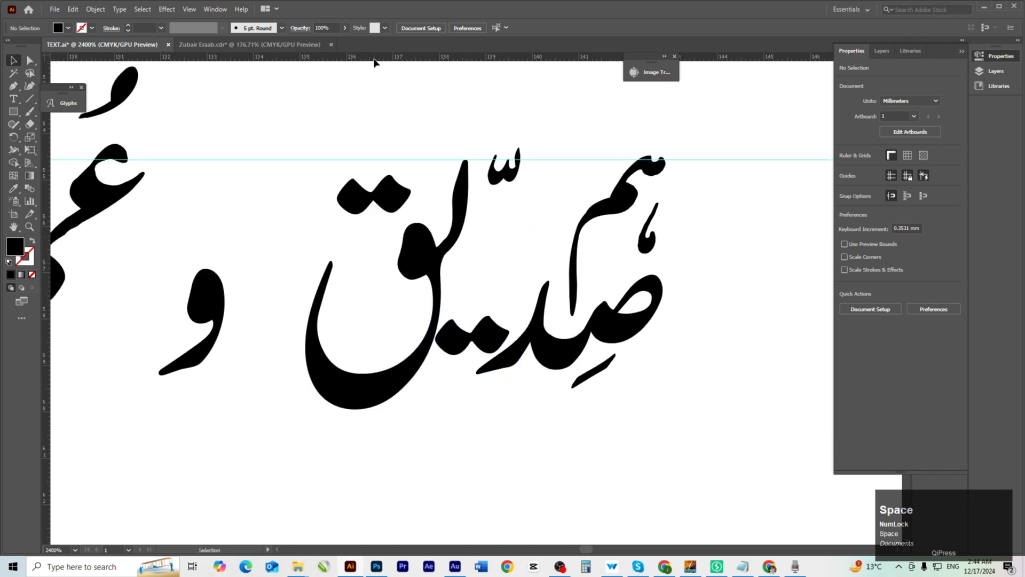
pyautogui.moveTo(374, 62); pyautogui.dragTo(477, 376)
pyautogui.moveTo(386, 326); pyautogui.dragTo(358, 408)
# Zoom and pan back onto the right-hand words and the tall stroke's tip.
pyautogui.hotkey('ctrl', 'space')
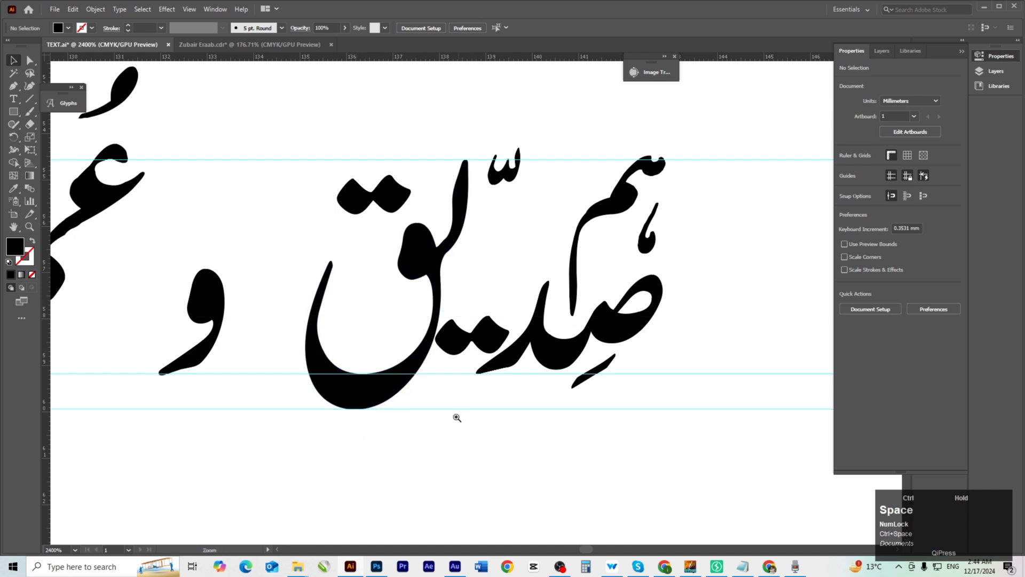
pyautogui.keyDown('ctrl'); pyautogui.keyDown('alt'); pyautogui.click(401, 377); pyautogui.keyUp('alt'); pyautogui.keyUp('ctrl')
pyautogui.moveTo(575, 266); pyautogui.dragTo(492, 338)
pyautogui.keyDown('ctrl'); pyautogui.click(537, 292); pyautogui.keyUp('ctrl')
pyautogui.keyDown('ctrl'); pyautogui.click(539, 300); pyautogui.keyUp('ctrl')
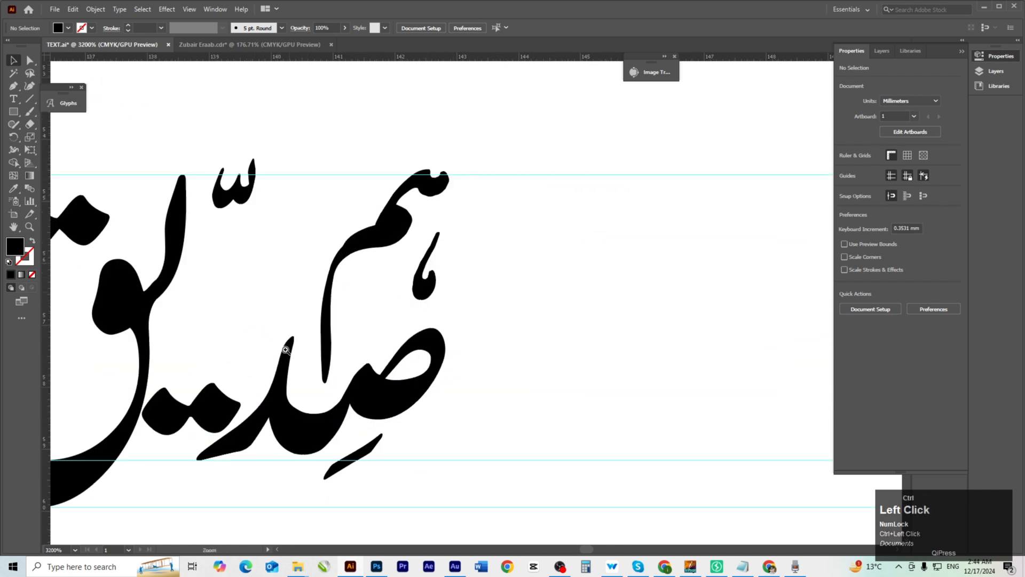
pyautogui.moveTo(293, 346); pyautogui.dragTo(476, 362)
pyautogui.keyDown('ctrl'); pyautogui.click(604, 273); pyautogui.keyUp('ctrl')
pyautogui.moveTo(449, 295); pyautogui.dragTo(457, 331)
pyautogui.moveTo(281, 270); pyautogui.dragTo(425, 341)
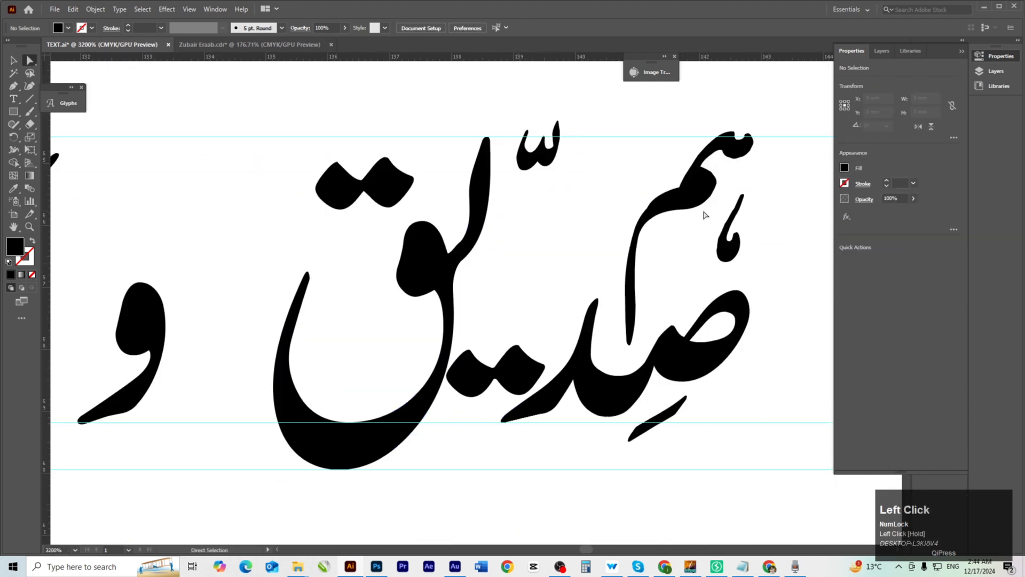
# Raise the small هم word so its top snaps to the top guide.
pyautogui.keyDown('ctrl'); pyautogui.click(540, 413); pyautogui.keyUp('ctrl')
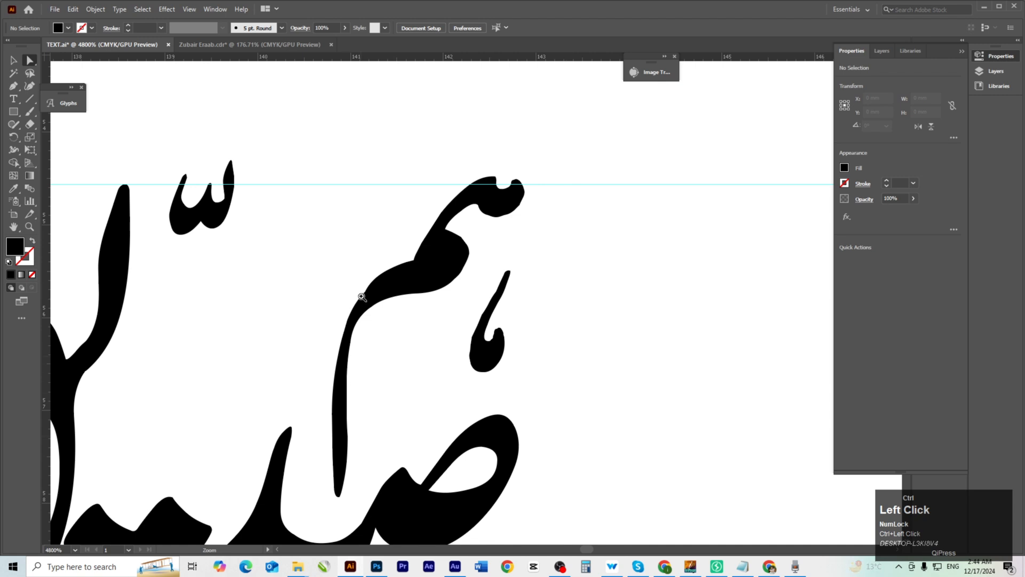
pyautogui.keyDown('ctrl'); pyautogui.click(113, 189); pyautogui.keyUp('ctrl')
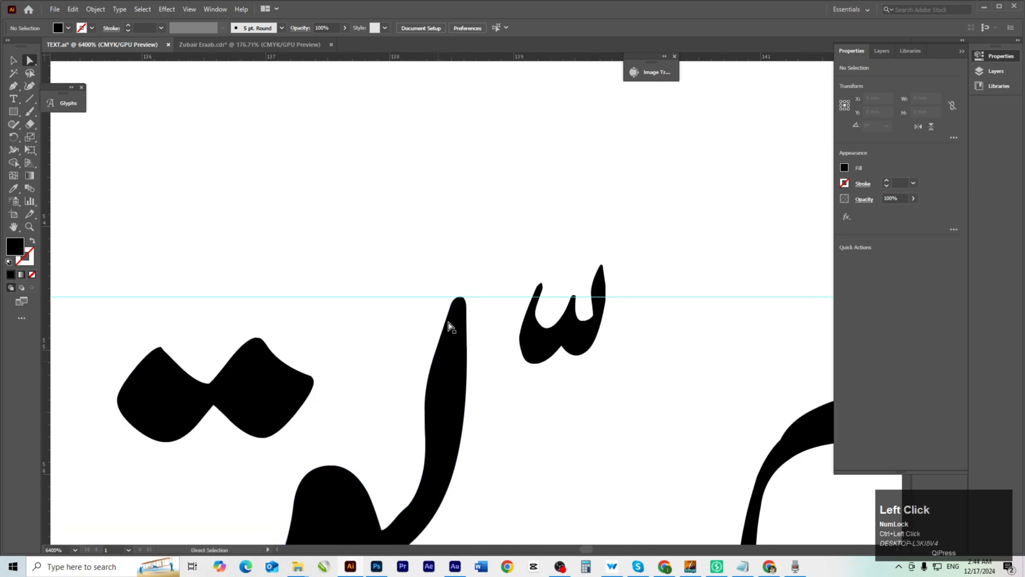
pyautogui.moveTo(449, 324); pyautogui.dragTo(224, 286)
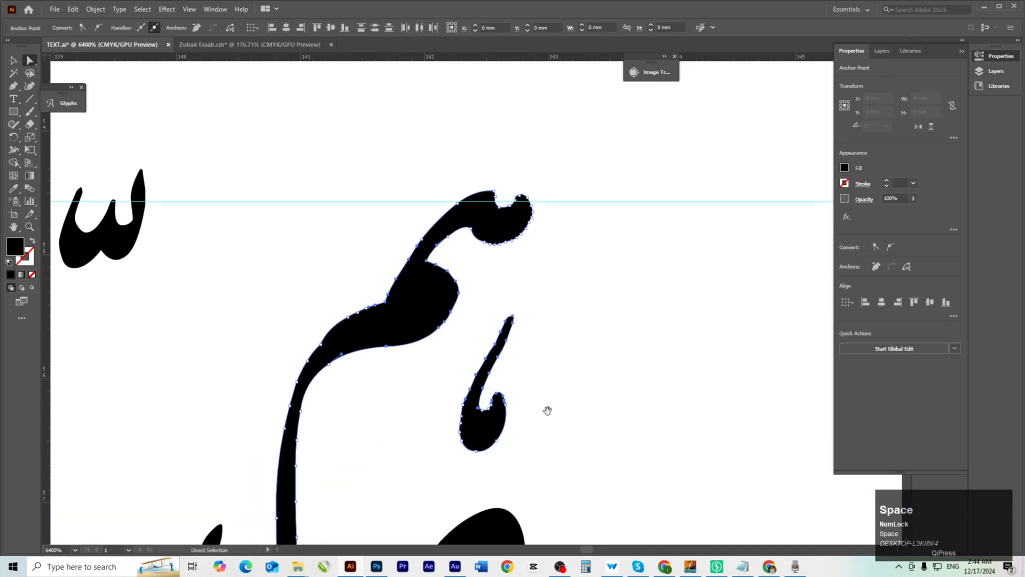
pyautogui.moveTo(545, 411); pyautogui.dragTo(518, 342)
pyautogui.keyDown('ctrl'); pyautogui.keyDown('alt'); pyautogui.click(476, 296); pyautogui.keyUp('alt'); pyautogui.keyUp('ctrl')
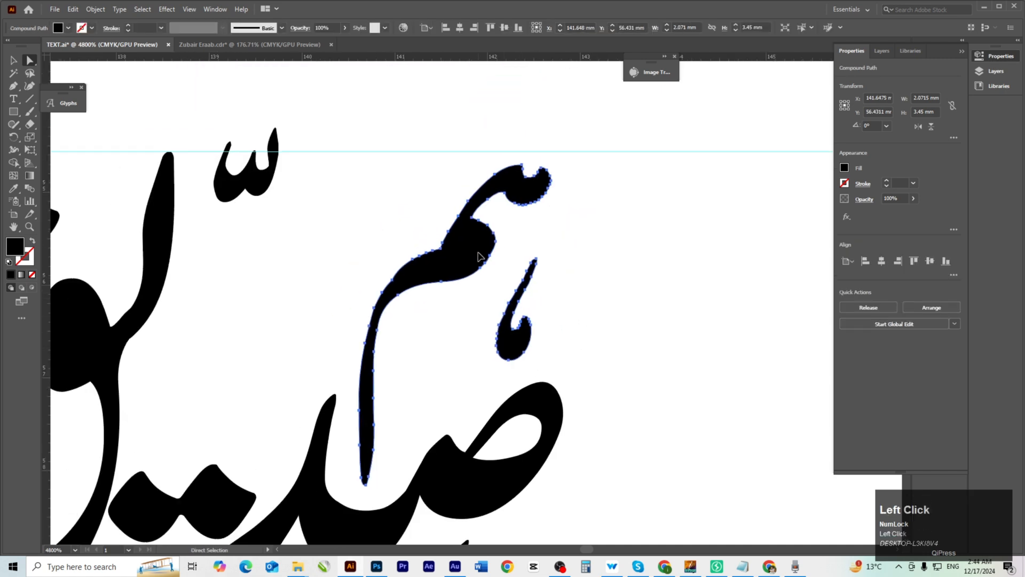
pyautogui.moveTo(479, 256); pyautogui.dragTo(485, 241)
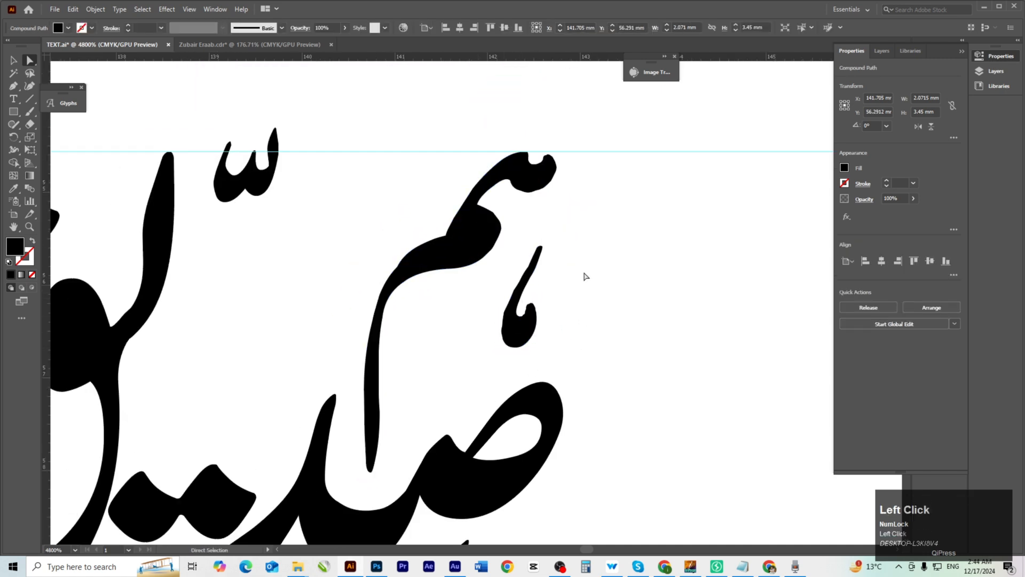
pyautogui.click(584, 276)
# Move the small لله superscript mark down-right onto the ص of صدیق.
pyautogui.keyDown('ctrl'); pyautogui.keyDown('alt'); pyautogui.click(396, 347); pyautogui.keyUp('alt'); pyautogui.keyUp('ctrl')
pyautogui.keyDown('ctrl'); pyautogui.keyDown('alt'); pyautogui.click(394, 347); pyautogui.keyUp('alt'); pyautogui.keyUp('ctrl')
pyautogui.keyDown('ctrl'); pyautogui.keyDown('alt'); pyautogui.click(394, 348); pyautogui.keyUp('alt'); pyautogui.keyUp('ctrl')
pyautogui.moveTo(493, 345); pyautogui.dragTo(463, 406)
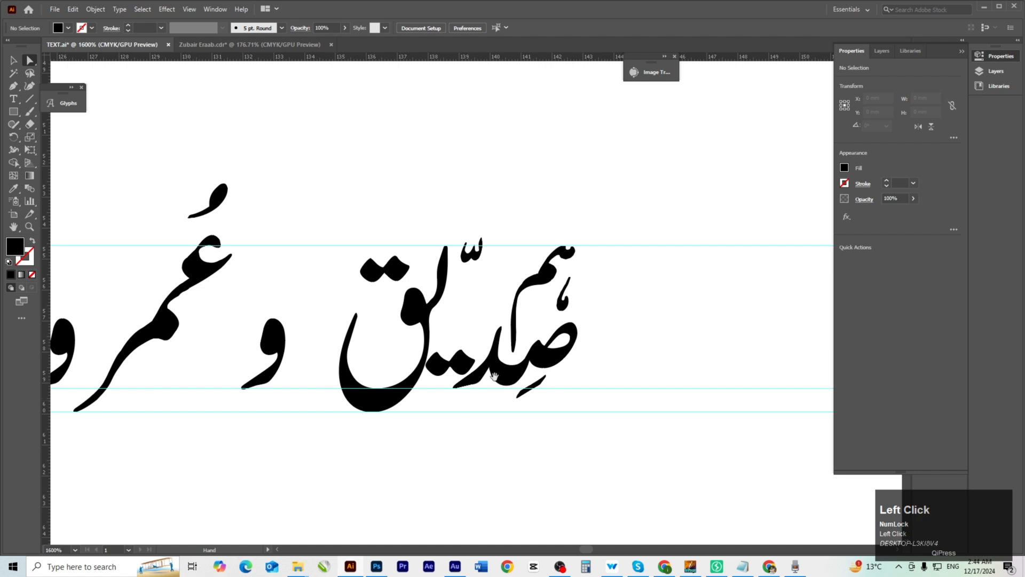
pyautogui.moveTo(473, 335); pyautogui.dragTo(552, 353)
pyautogui.moveTo(475, 369); pyautogui.dragTo(535, 371)
pyautogui.moveTo(533, 198); pyautogui.dragTo(579, 306)
pyautogui.click(452, 346)
# Lower the two-dot mark and slide ق and و right to close up the spacing.
pyautogui.moveTo(505, 344); pyautogui.dragTo(592, 251)
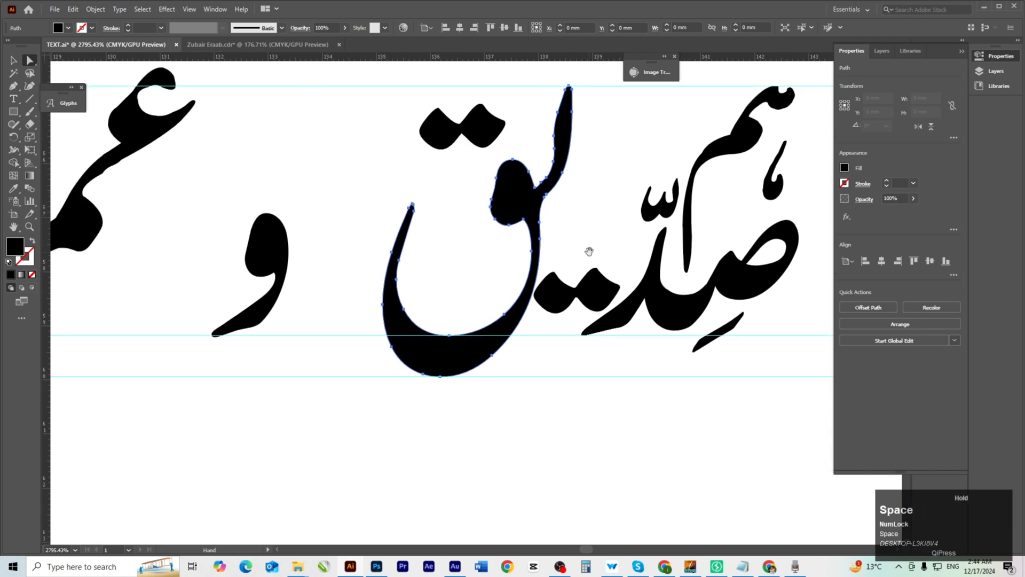
pyautogui.click(578, 282)
pyautogui.click(595, 289)
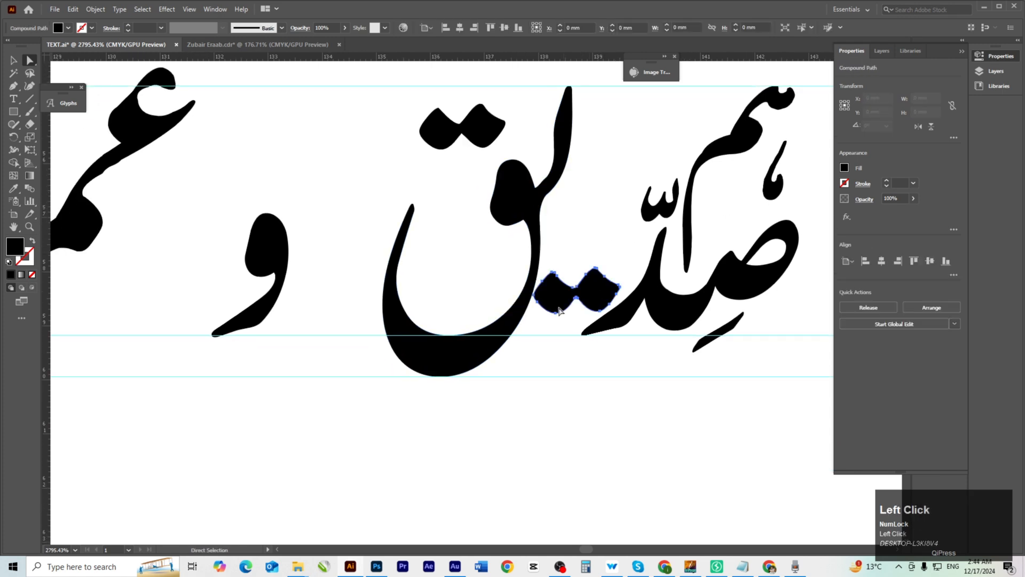
pyautogui.moveTo(606, 351); pyautogui.dragTo(613, 387)
pyautogui.moveTo(432, 139); pyautogui.dragTo(374, 198)
pyautogui.moveTo(470, 259); pyautogui.dragTo(534, 261)
pyautogui.moveTo(608, 438); pyautogui.dragTo(842, 426)
pyautogui.moveTo(435, 311); pyautogui.dragTo(607, 300)
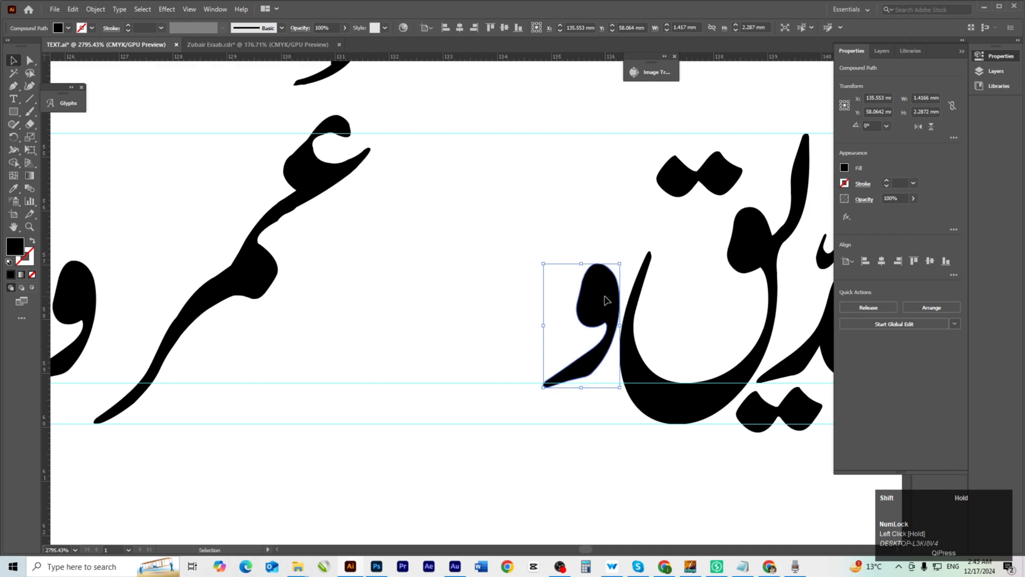
# Punch the hole in the damma by subtracting its inner path with Pathfinder Minus Front.
pyautogui.click(596, 444)
pyautogui.scroll(-4, 596, 443)
pyautogui.moveTo(524, 447); pyautogui.dragTo(620, 434)
pyautogui.moveTo(483, 133); pyautogui.dragTo(553, 185)
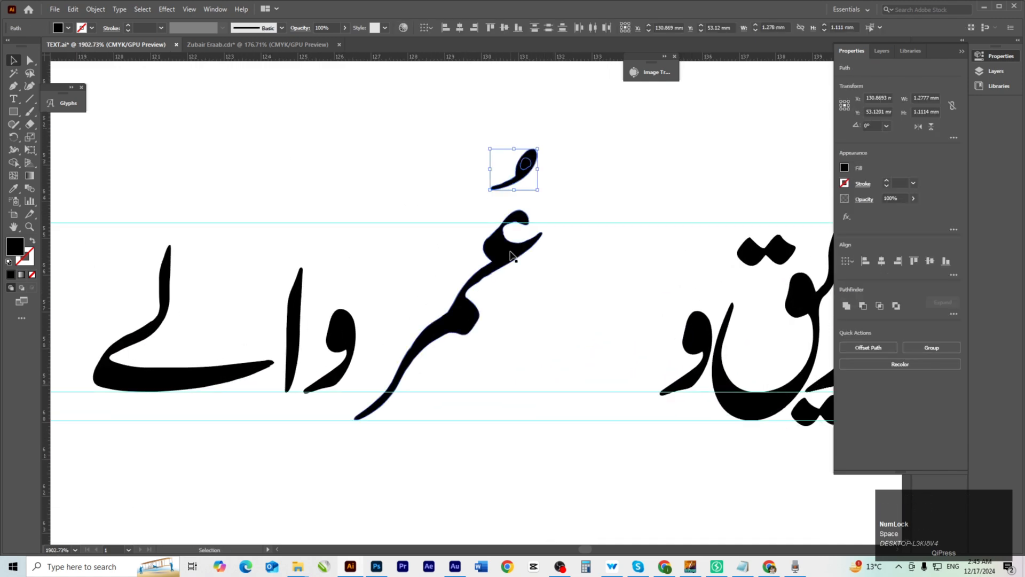
pyautogui.moveTo(499, 158); pyautogui.dragTo(490, 398)
pyautogui.click(526, 382)
pyautogui.click(540, 306)
pyautogui.keyDown('shift'); pyautogui.click(550, 283); pyautogui.keyUp('shift')
pyautogui.click(865, 306)
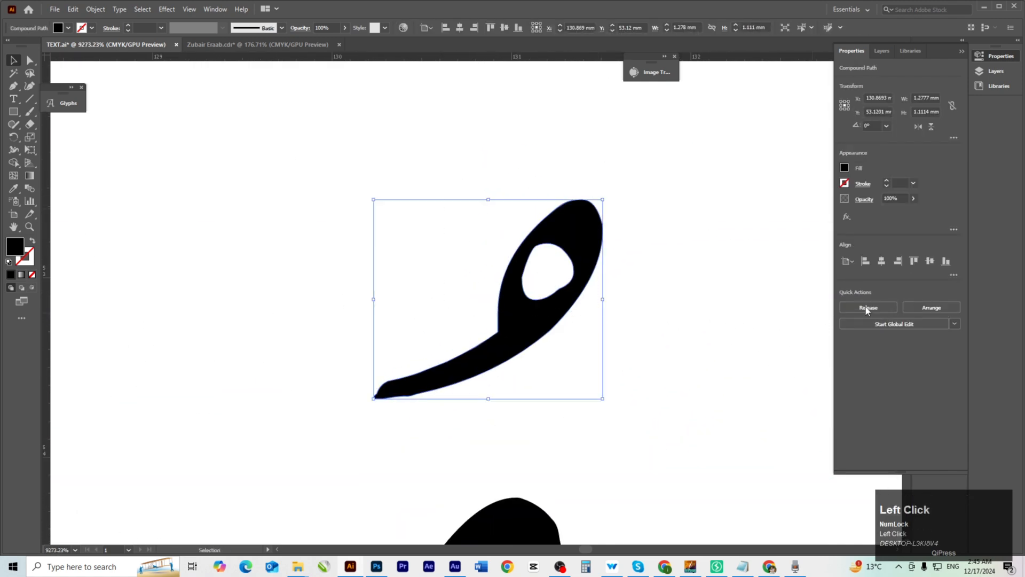
pyautogui.scroll(-4, 614, 342)
# Slide the word عمر straight right so it sits beside و.
pyautogui.moveTo(600, 394); pyautogui.dragTo(466, 359)
pyautogui.moveTo(305, 181); pyautogui.dragTo(393, 259)
pyautogui.moveTo(386, 277); pyautogui.dragTo(687, 312)
pyautogui.moveTo(675, 361); pyautogui.dragTo(630, 366)
pyautogui.moveTo(630, 366); pyautogui.dragTo(454, 342)
pyautogui.click(495, 416)
pyautogui.moveTo(417, 291); pyautogui.dragTo(478, 291)
pyautogui.moveTo(478, 292); pyautogui.dragTo(542, 316)
# Scale عمر up to the top guide and fine-tune its position next to و.
pyautogui.moveTo(616, 268); pyautogui.dragTo(564, 334)
pyautogui.keyDown('ctrl'); pyautogui.keyDown('alt'); pyautogui.click(614, 320); pyautogui.keyUp('alt'); pyautogui.keyUp('ctrl')
pyautogui.keyDown('ctrl'); pyautogui.keyDown('alt'); pyautogui.click(614, 320); pyautogui.keyUp('alt'); pyautogui.keyUp('ctrl')
pyautogui.moveTo(758, 260); pyautogui.dragTo(607, 331)
pyautogui.moveTo(430, 271); pyautogui.dragTo(430, 247)
pyautogui.click(537, 316)
pyautogui.moveTo(538, 317); pyautogui.dragTo(583, 252)
pyautogui.moveTo(493, 338); pyautogui.dragTo(494, 334)
pyautogui.moveTo(488, 262); pyautogui.dragTo(694, 325)
pyautogui.moveTo(544, 353); pyautogui.dragTo(427, 334)
pyautogui.click(421, 330)
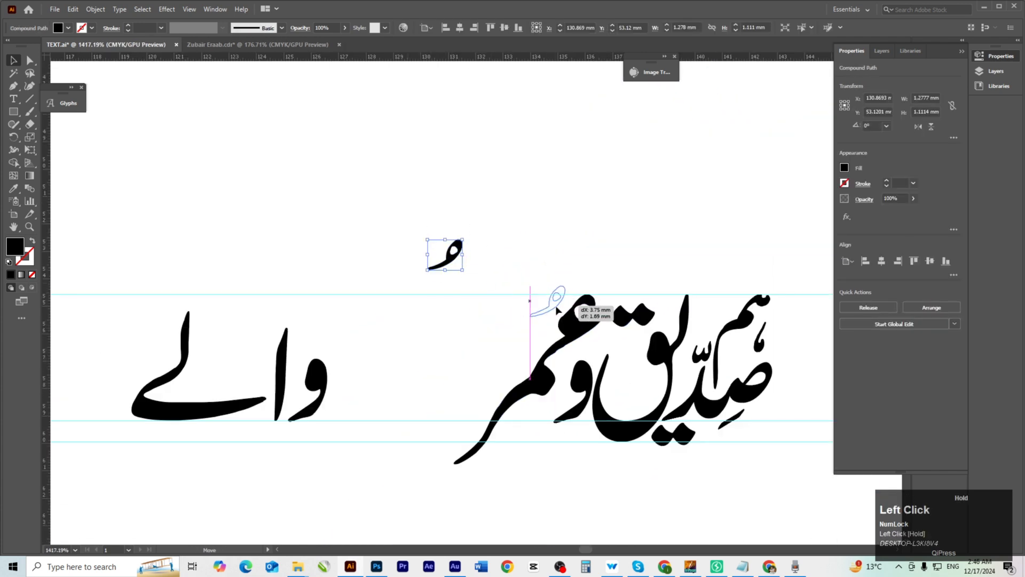
pyautogui.click(474, 365)
pyautogui.moveTo(429, 378); pyautogui.dragTo(452, 333)
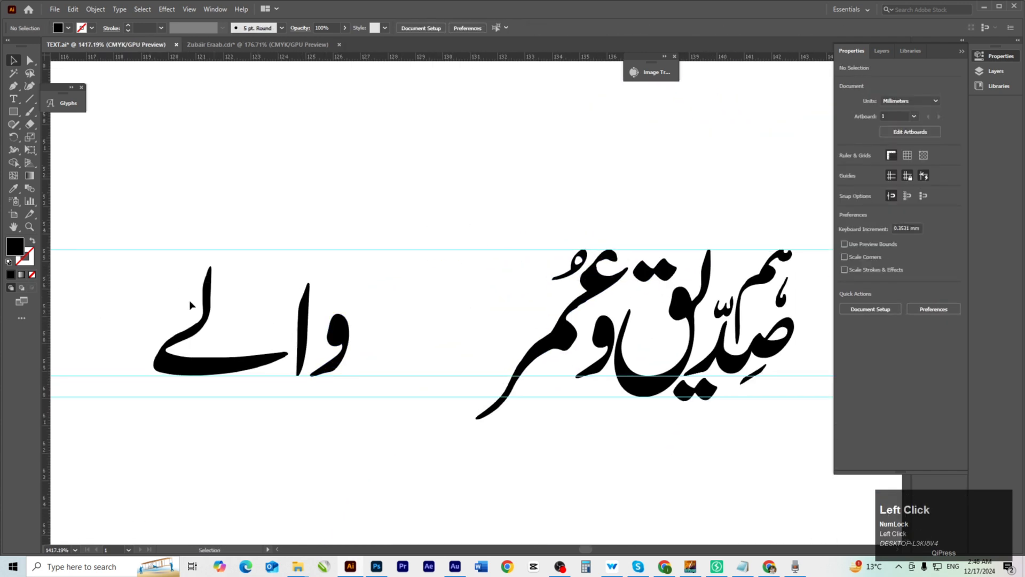
# Shift the left word right and reposition its و and alef, raising the alef to the top guide.
pyautogui.moveTo(338, 335); pyautogui.dragTo(444, 286)
pyautogui.click(579, 447)
pyautogui.scroll(5, 474, 359)
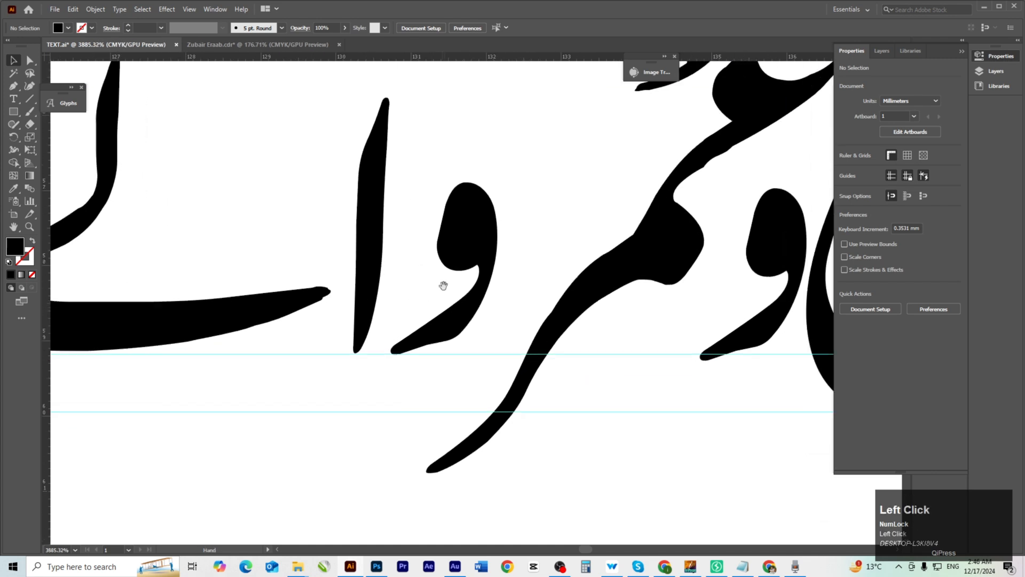
pyautogui.moveTo(488, 224); pyautogui.dragTo(556, 225)
pyautogui.moveTo(374, 225); pyautogui.dragTo(463, 187)
pyautogui.moveTo(533, 253); pyautogui.dragTo(570, 185)
pyautogui.moveTo(162, 278); pyautogui.dragTo(496, 285)
pyautogui.moveTo(611, 356); pyautogui.dragTo(535, 543)
pyautogui.moveTo(508, 338); pyautogui.dragTo(562, 241)
pyautogui.moveTo(440, 291); pyautogui.dragTo(441, 284)
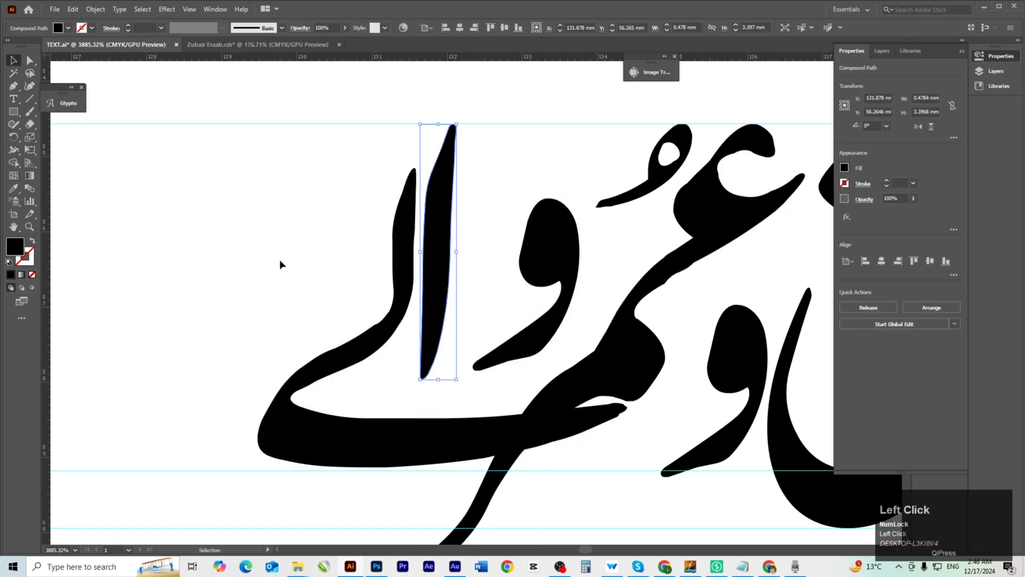
pyautogui.click(279, 262)
pyautogui.moveTo(560, 271)
pyautogui.mouseDown()
pyautogui.moveTo(524, 262)
pyautogui.moveTo(541, 266)
pyautogui.mouseUp()
# Nudge the left word right with the arrow key and move the waw slightly left.
pyautogui.press('space')
pyautogui.moveTo(572, 351); pyautogui.dragTo(569, 312)
pyautogui.moveTo(302, 204); pyautogui.dragTo(540, 302)
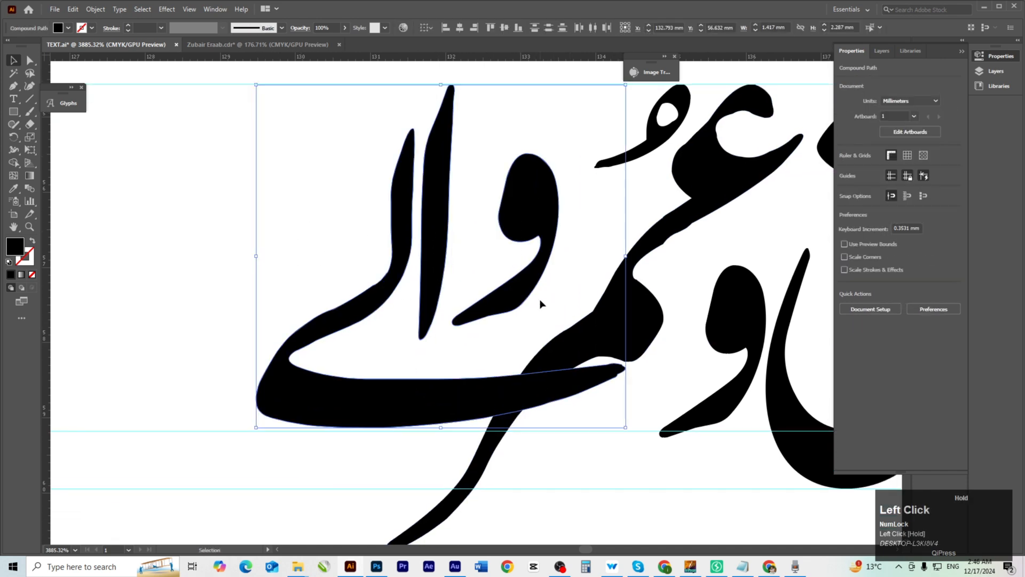
pyautogui.press('Right')
pyautogui.click(607, 255)
pyautogui.moveTo(572, 224); pyautogui.dragTo(561, 224)
pyautogui.press('space')
pyautogui.moveTo(540, 395); pyautogui.dragTo(524, 309)
pyautogui.click(547, 414)
# Zoom and pan to inspect the ع/م stroke join and select the long calligraphy stroke.
pyautogui.hotkey('ctrl', 'space')
pyautogui.moveTo(548, 419); pyautogui.dragTo(422, 427)
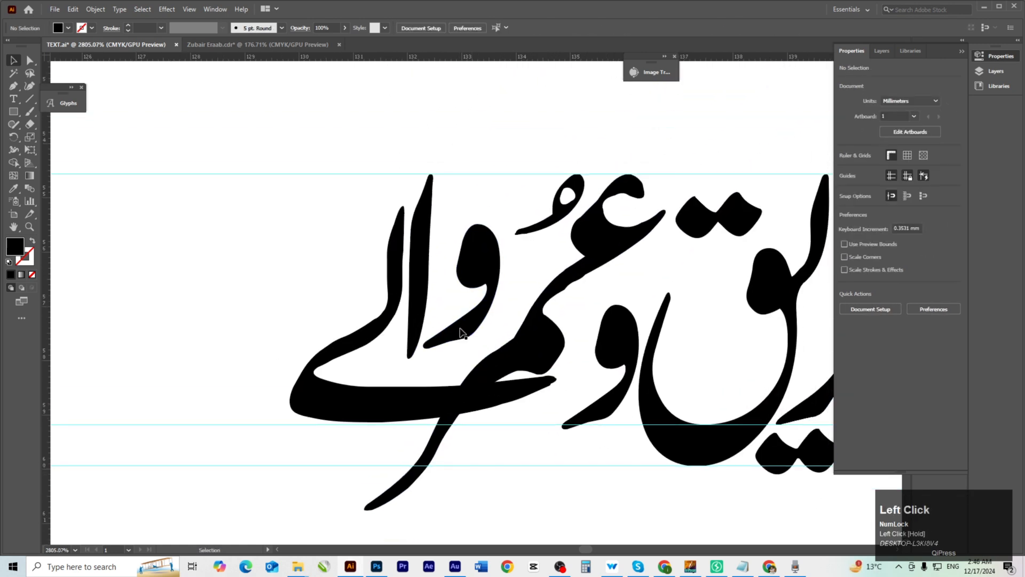
pyautogui.hotkey('ctrl', 'space')
pyautogui.moveTo(460, 396); pyautogui.dragTo(572, 400)
pyautogui.press('space')
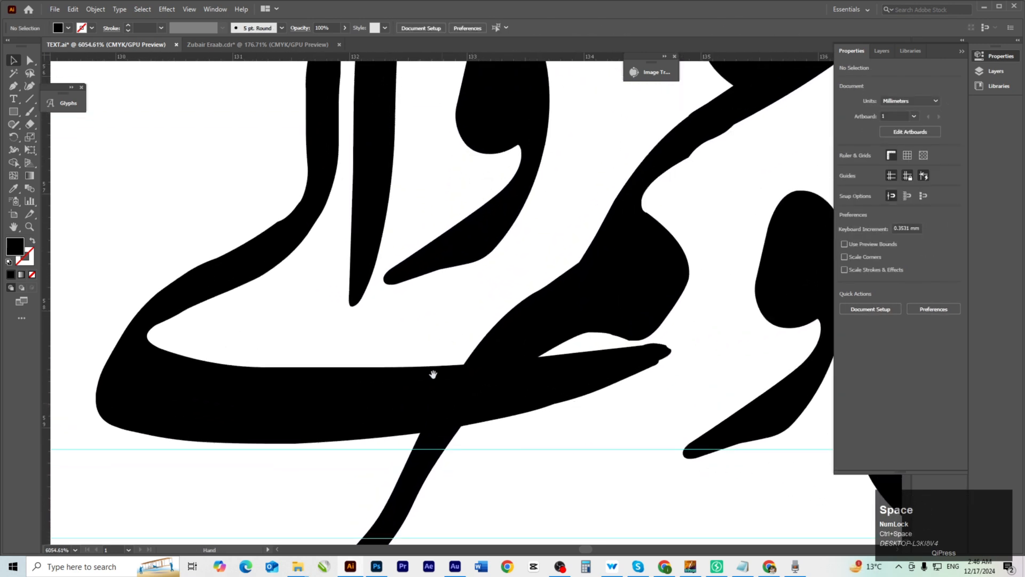
pyautogui.moveTo(416, 416); pyautogui.dragTo(540, 430)
pyautogui.press('space')
pyautogui.moveTo(455, 444); pyautogui.dragTo(493, 385)
pyautogui.hotkey('ctrl', 'space')
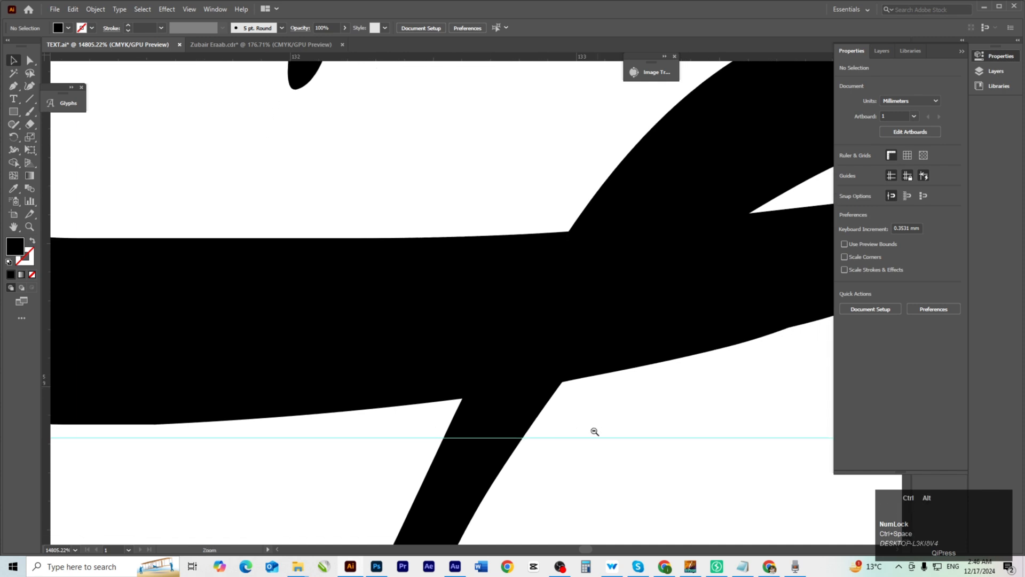
pyautogui.moveTo(564, 426)
pyautogui.mouseDown()
pyautogui.moveTo(545, 446)
pyautogui.moveTo(465, 466)
pyautogui.mouseUp()
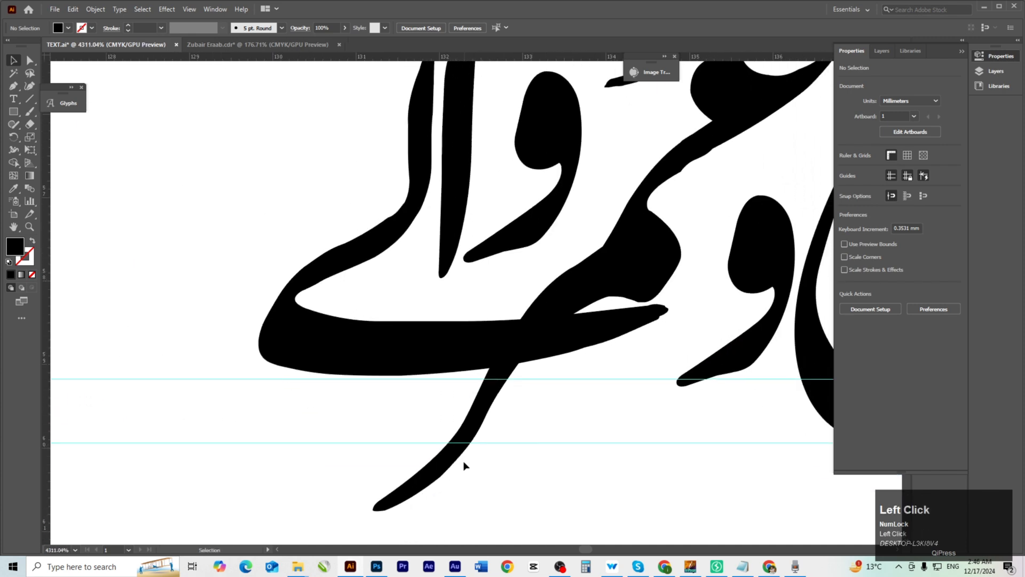
pyautogui.click(477, 432)
pyautogui.press('space')
pyautogui.moveTo(503, 375); pyautogui.dragTo(583, 419)
pyautogui.hotkey('ctrl', 'space')
pyautogui.press('space')
# Offset the long stroke path by 0.2 mm with Object > Path > Offset Path.
pyautogui.moveTo(490, 444); pyautogui.dragTo(454, 397)
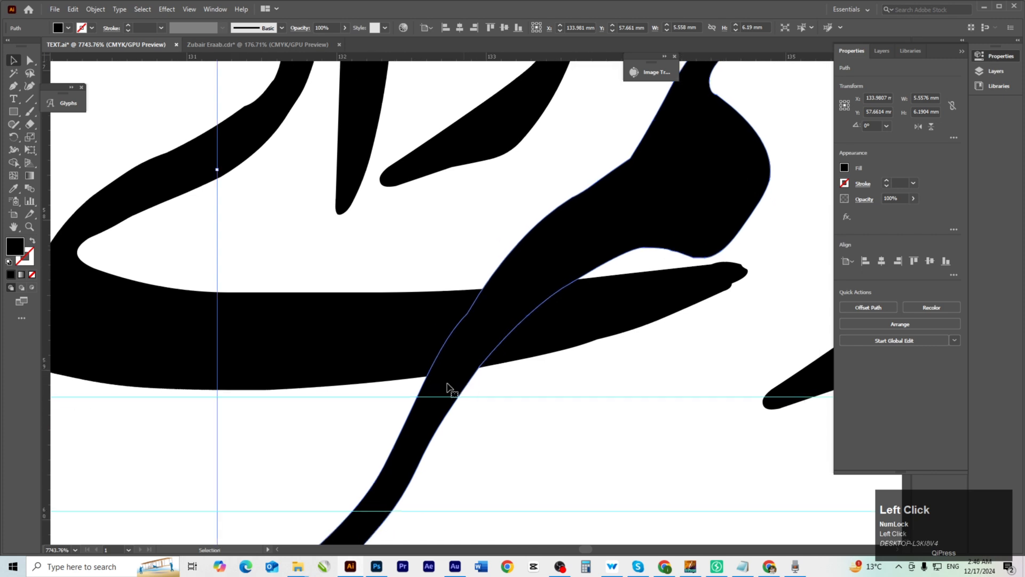
pyautogui.click(96, 9)
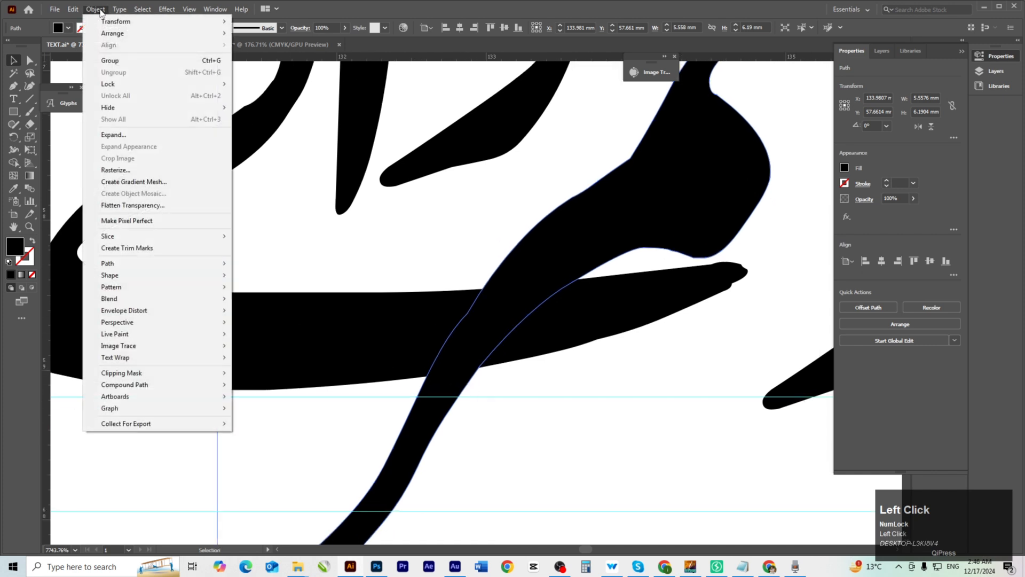
pyautogui.click(111, 262)
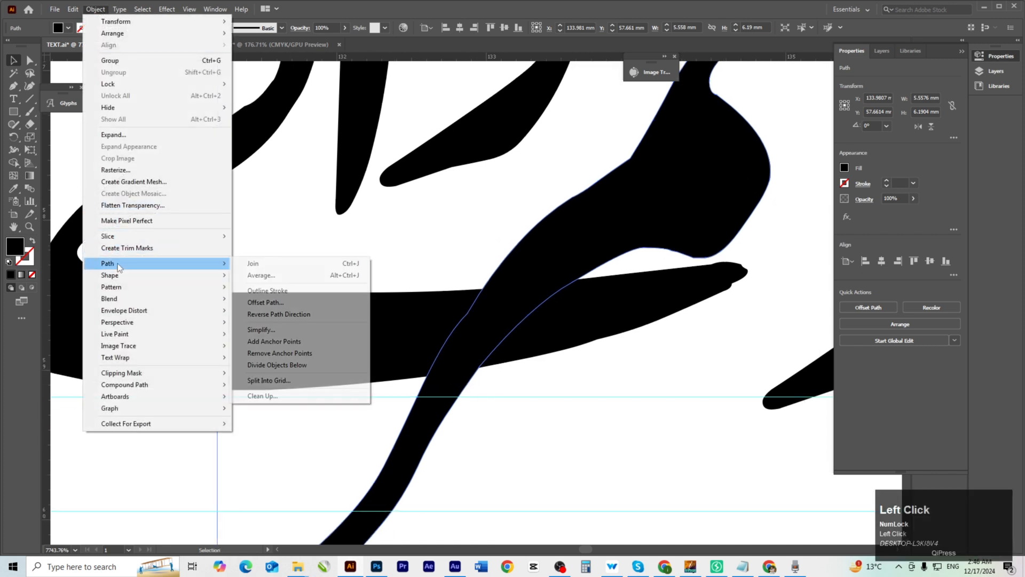
pyautogui.click(303, 303)
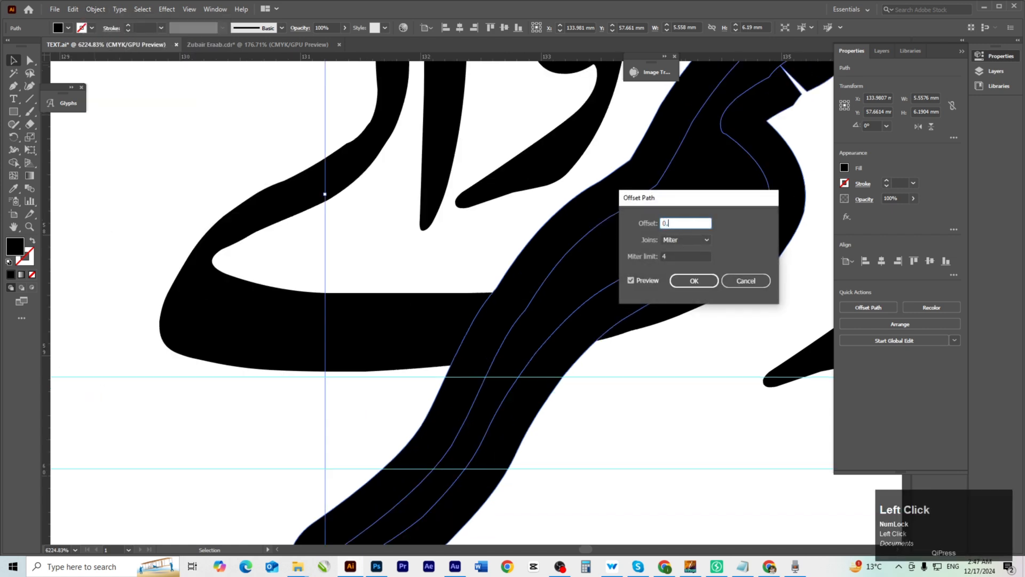
pyautogui.press('Tab')
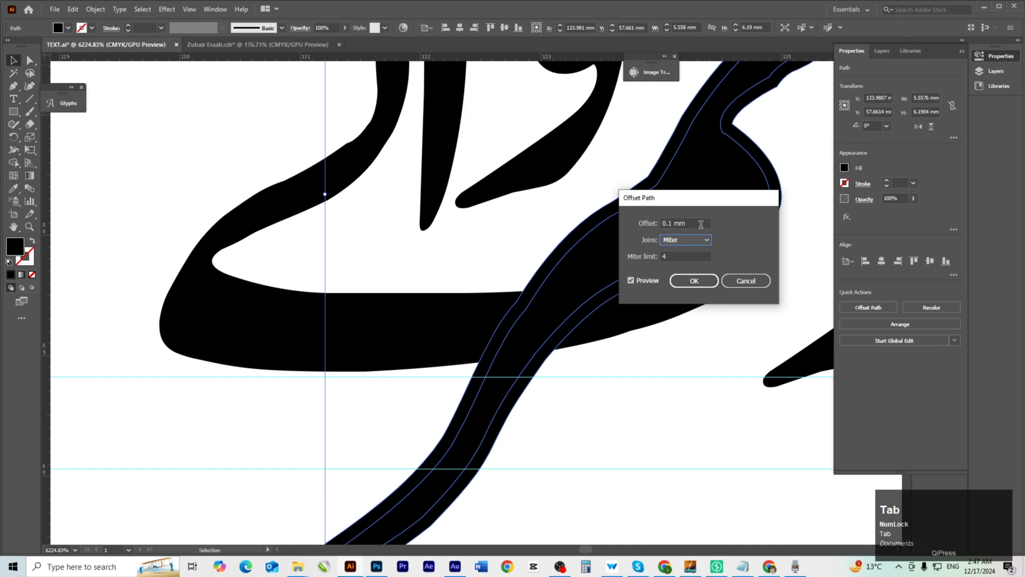
pyautogui.write('0.2')
pyautogui.press('Tab')
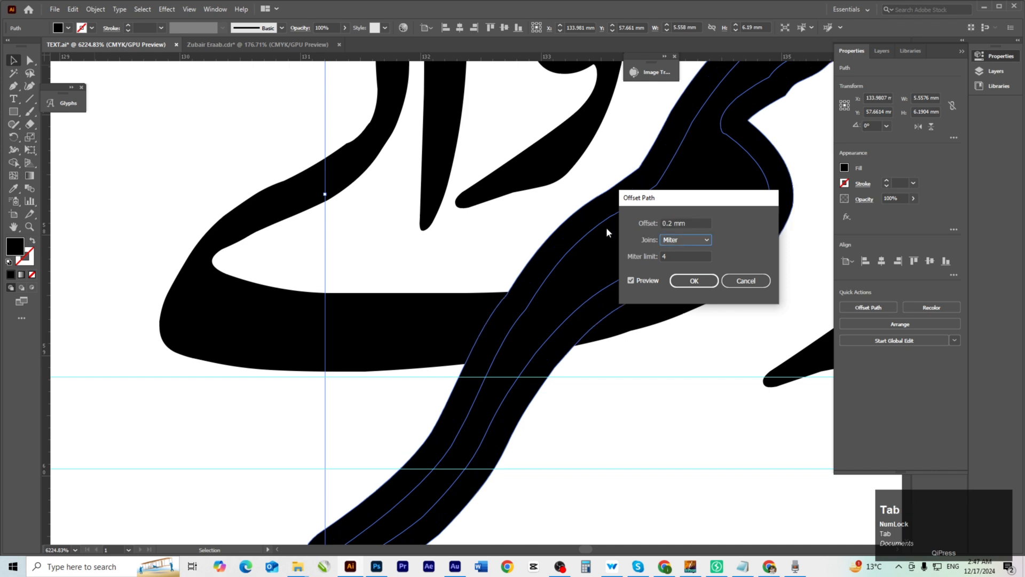
pyautogui.click(695, 283)
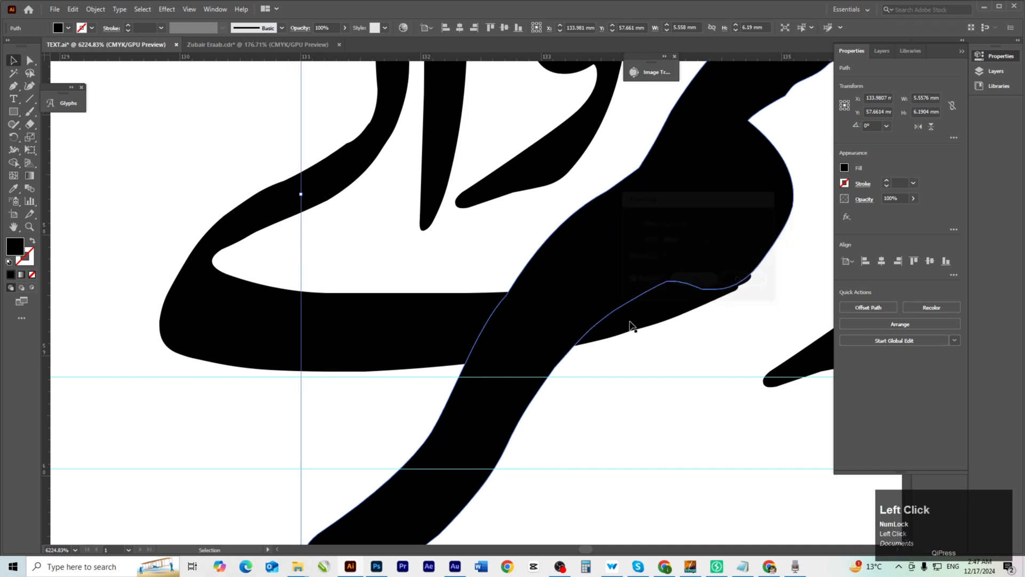
# Select the offset stroke and the ے tail and delete their overlap with Shape Builder.
pyautogui.keyDown('ctrl'); pyautogui.click(523, 361); pyautogui.keyUp('ctrl')
pyautogui.keyDown('ctrl'); pyautogui.click(480, 325); pyautogui.keyUp('ctrl')
pyautogui.keyDown('ctrl'); pyautogui.click(471, 329); pyautogui.keyUp('ctrl')
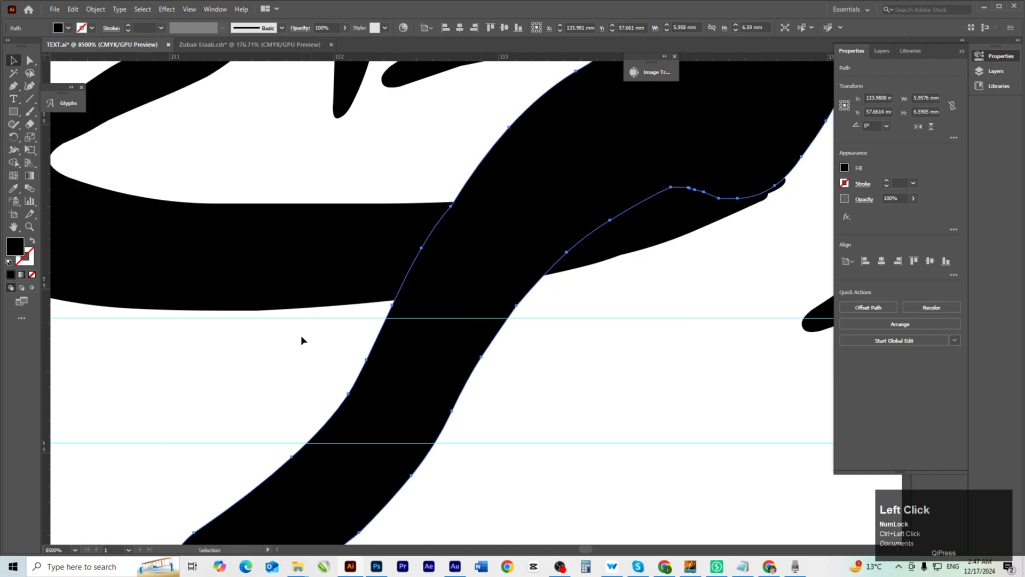
pyautogui.click(300, 340)
pyautogui.click(406, 297)
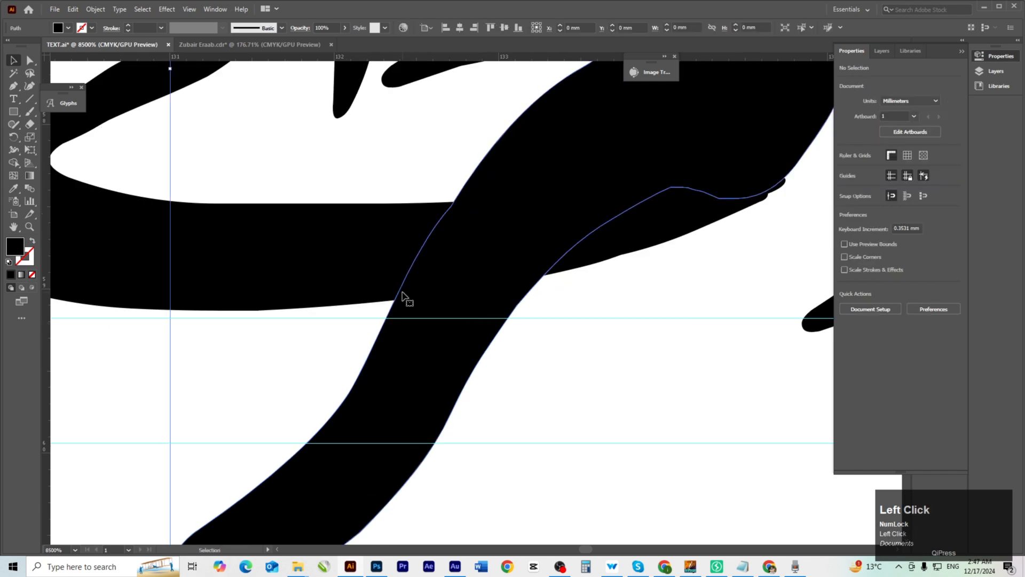
pyautogui.keyDown('shift'); pyautogui.click(227, 315); pyautogui.keyUp('shift')
pyautogui.keyDown('ctrl'); pyautogui.keyDown('alt'); pyautogui.click(309, 312); pyautogui.keyUp('alt'); pyautogui.keyUp('ctrl')
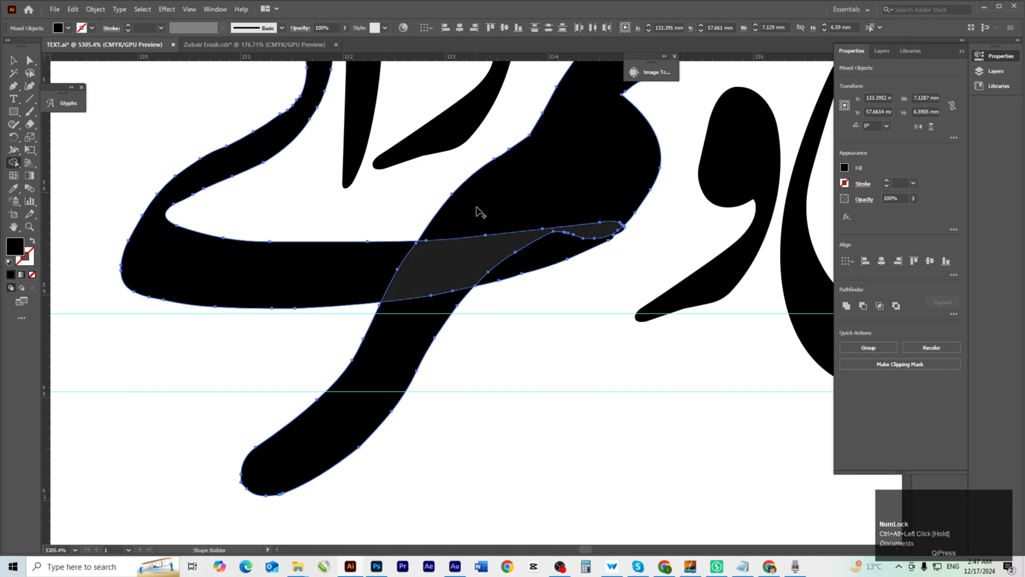
pyautogui.moveTo(478, 210)
pyautogui.mouseDown()
pyautogui.moveTo(434, 302)
pyautogui.moveTo(393, 365)
pyautogui.mouseUp()
pyautogui.scroll(-4, 479, 289)
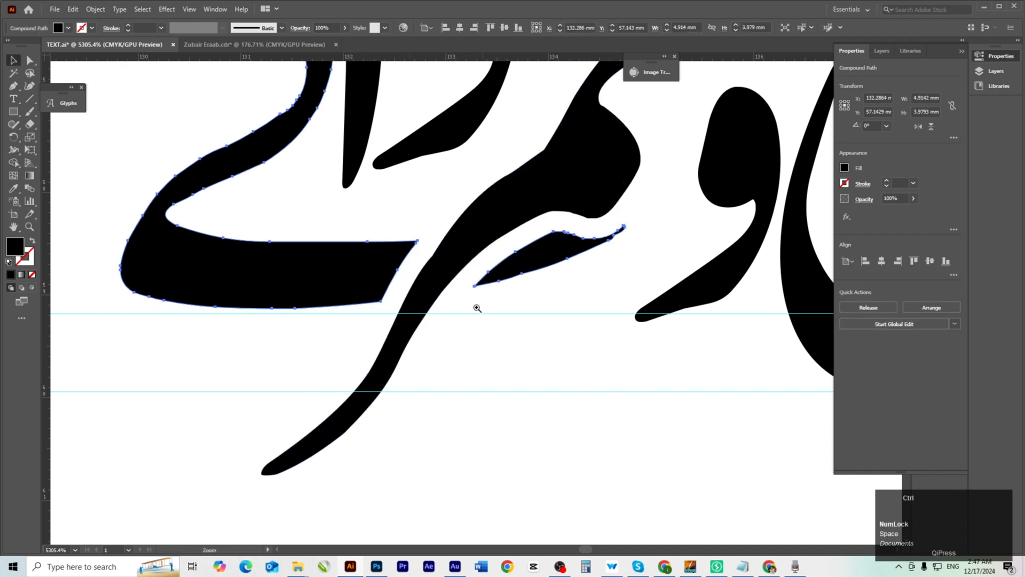
# Delete the small leftover stroke fragment inside the compound path.
pyautogui.click(476, 418)
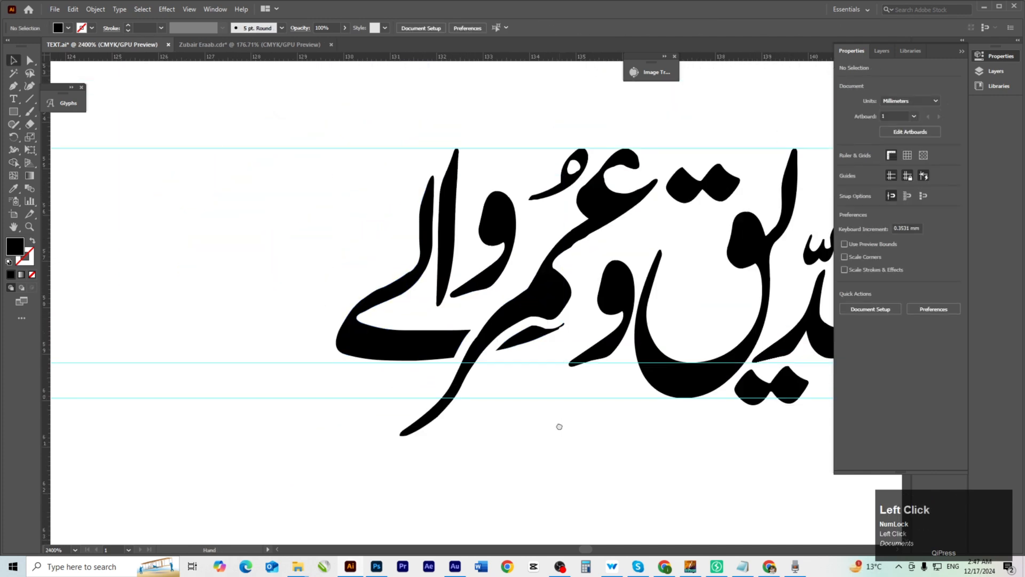
pyautogui.press('space')
pyautogui.moveTo(558, 426); pyautogui.dragTo(552, 449)
pyautogui.moveTo(426, 406); pyautogui.dragTo(383, 458)
pyautogui.doubleClick(487, 407)
pyautogui.click(487, 407)
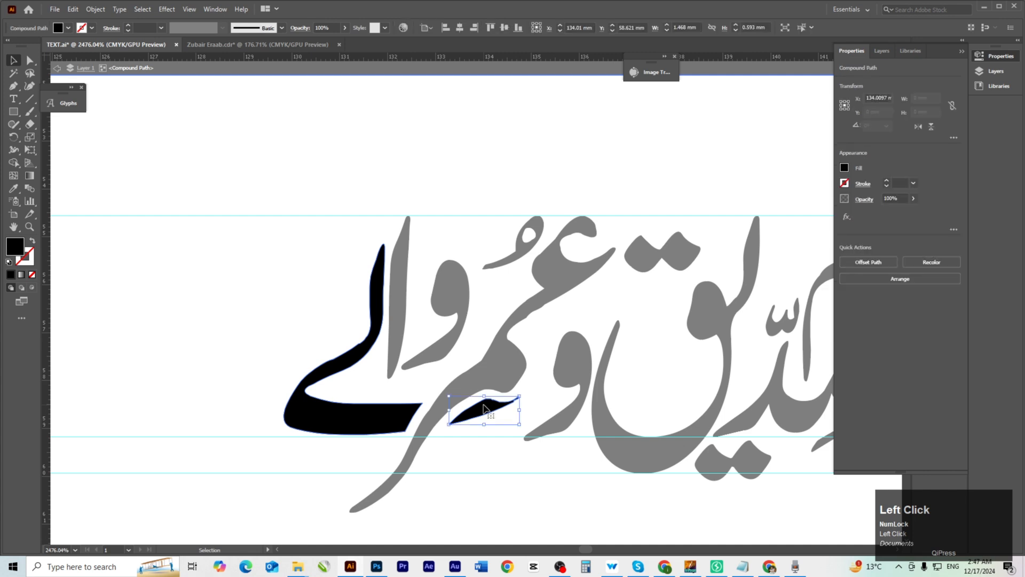
pyautogui.press('Delete')
pyautogui.doubleClick(196, 398)
# Enlarge the exclamation mark proportionally at the title's left end.
pyautogui.scroll(-4, 604, 399)
pyautogui.press('space')
pyautogui.moveTo(445, 399); pyautogui.dragTo(442, 402)
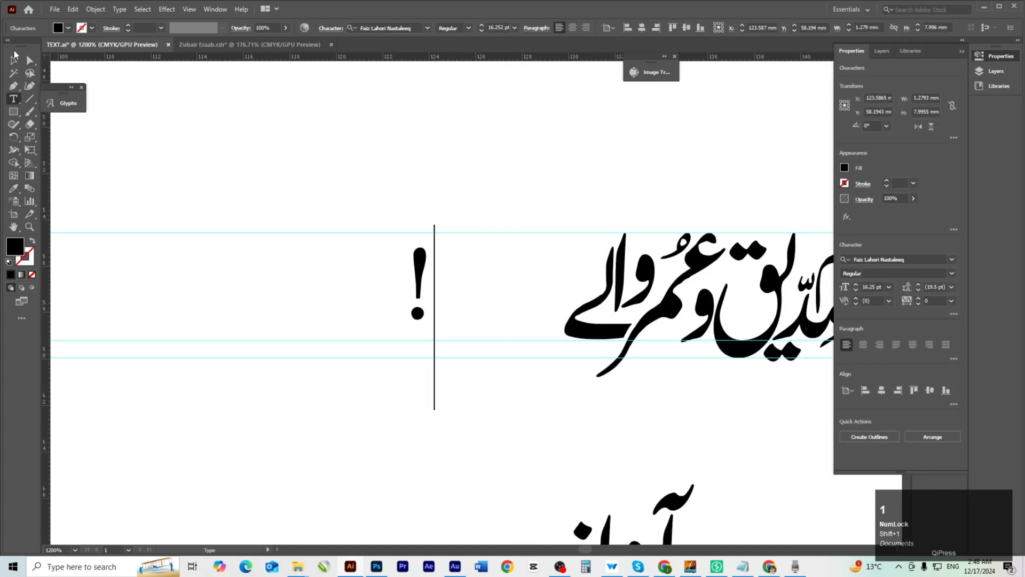
pyautogui.click(14, 57)
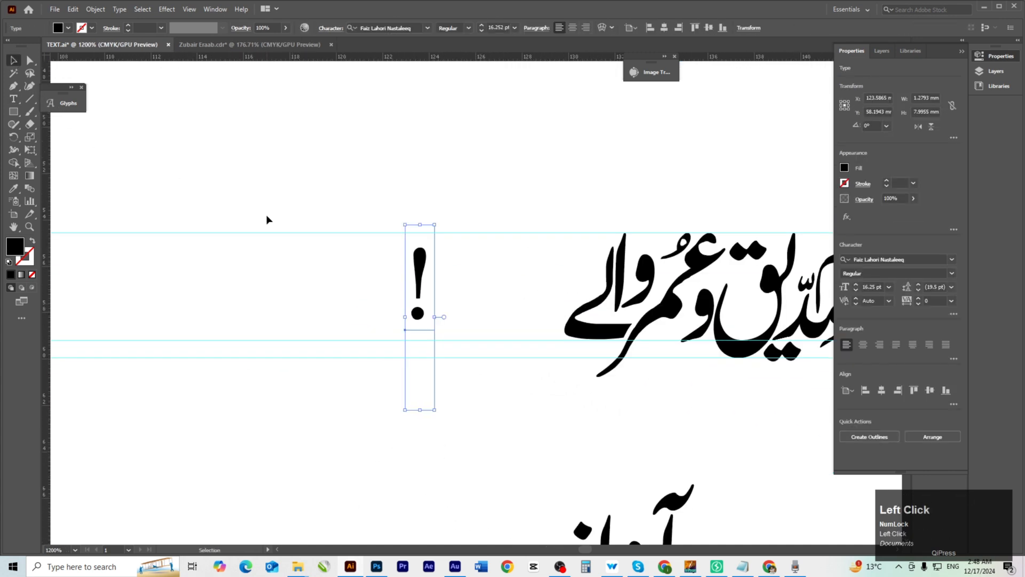
pyautogui.moveTo(347, 256); pyautogui.dragTo(375, 193)
# Copy a decorative glyph into a gap in the title, scale it proportionally and position it.
pyautogui.press('space')
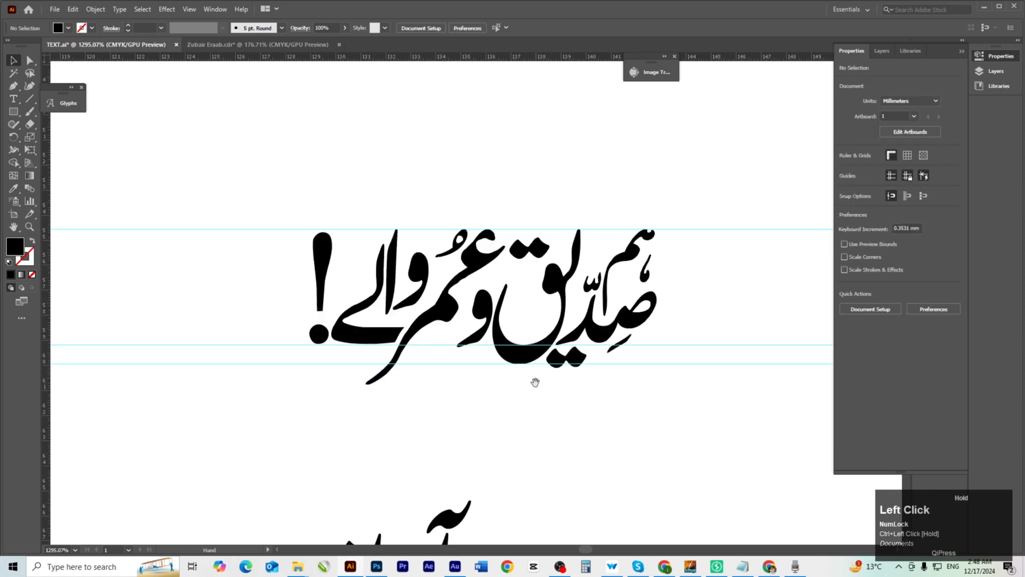
pyautogui.moveTo(534, 382); pyautogui.dragTo(519, 395)
pyautogui.moveTo(613, 171); pyautogui.dragTo(609, 222)
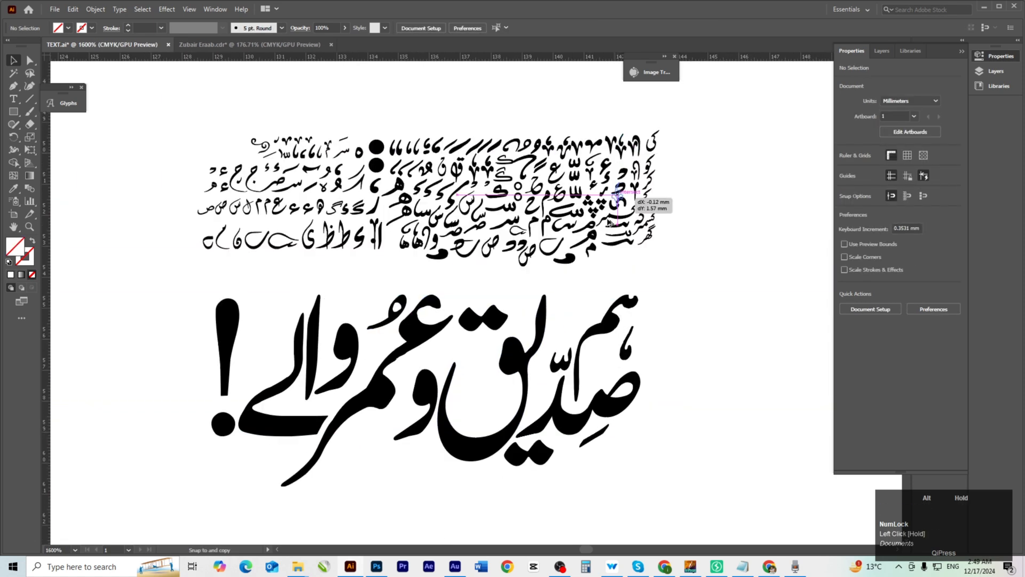
pyautogui.moveTo(481, 402); pyautogui.dragTo(482, 402)
pyautogui.scroll(3, 482, 402)
pyautogui.moveTo(482, 401); pyautogui.dragTo(580, 291)
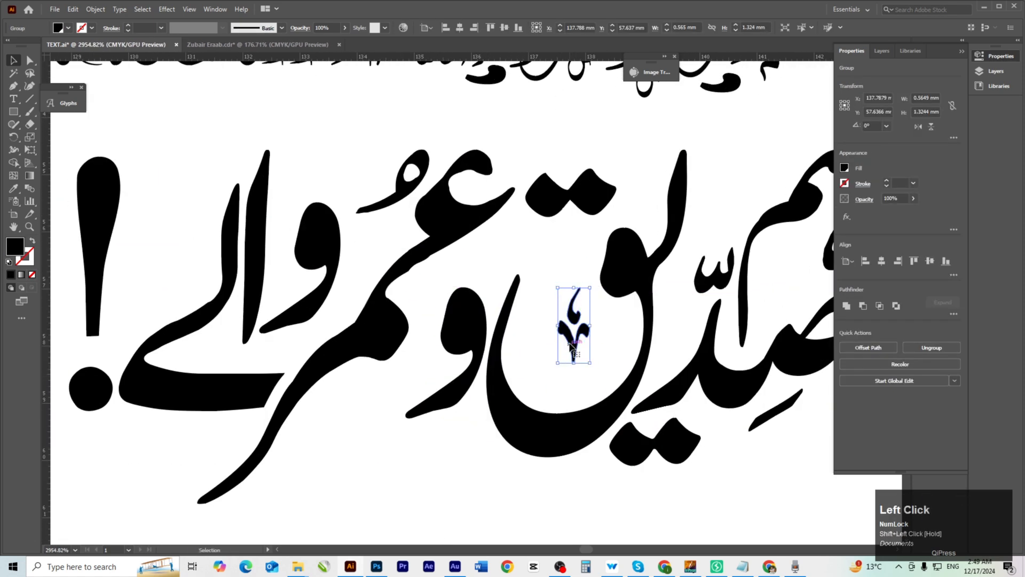
pyautogui.moveTo(572, 328); pyautogui.dragTo(561, 337)
# Copy the ornament to a second spot on the left and save TEXT.ai.
pyautogui.moveTo(639, 306); pyautogui.dragTo(354, 260)
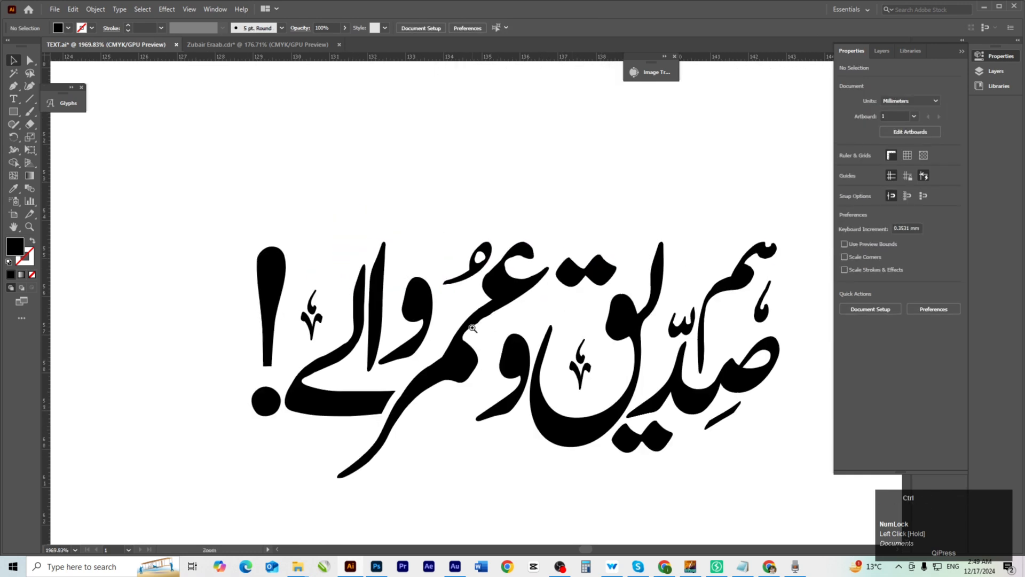
pyautogui.scroll(3, 512, 331)
pyautogui.moveTo(524, 332); pyautogui.dragTo(522, 354)
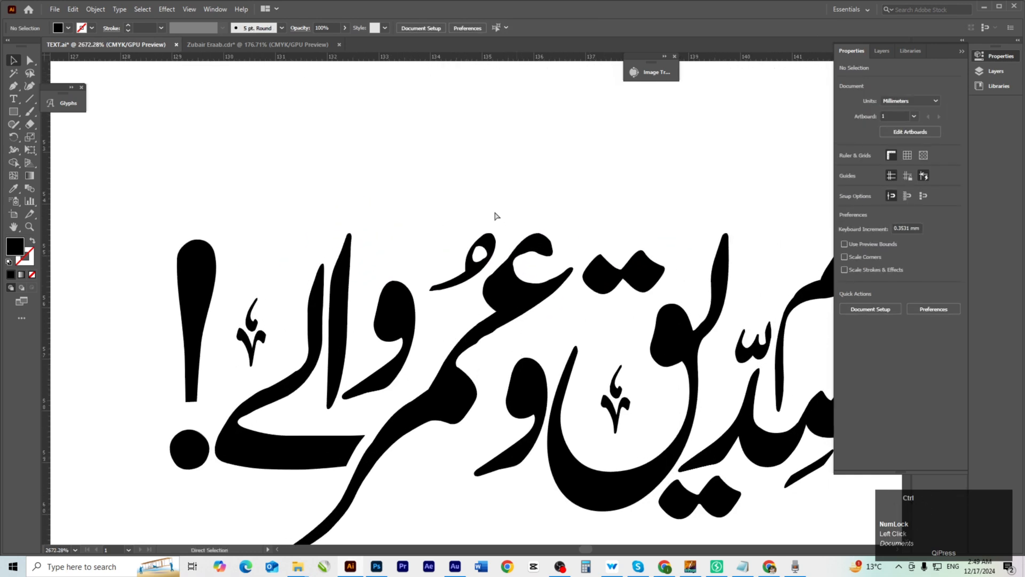
pyautogui.hotkey('ctrl', 's')
pyautogui.moveTo(458, 195); pyautogui.dragTo(423, 253)
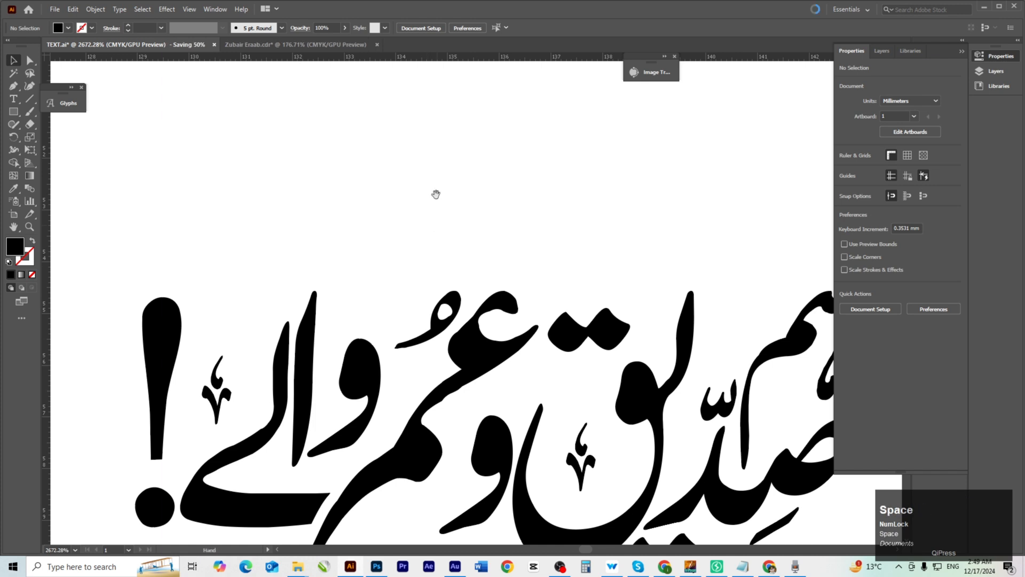
pyautogui.moveTo(431, 196); pyautogui.dragTo(423, 226)
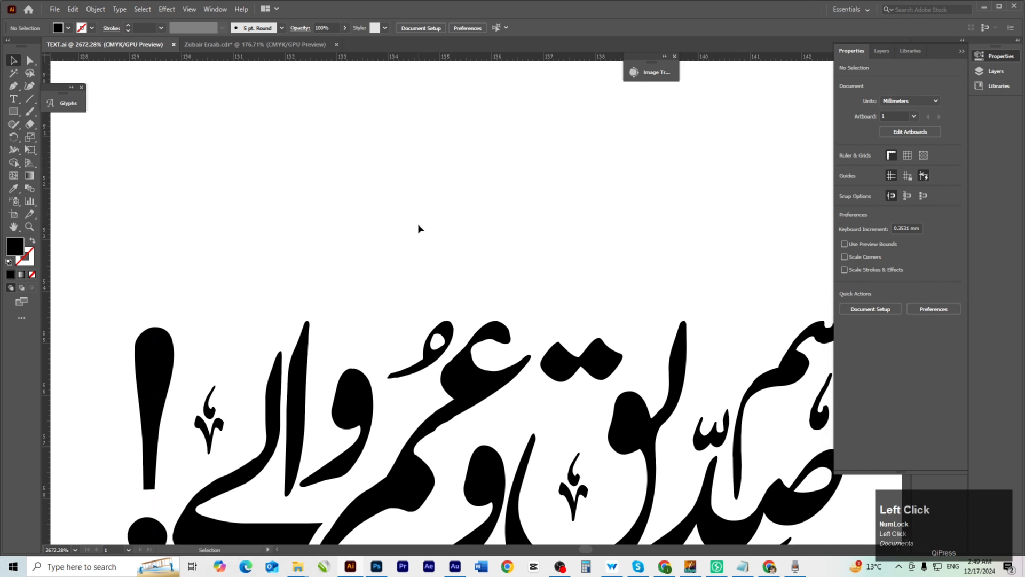
# Open the Glyphs panel from the Type menu and start a new text object on the canvas.
pyautogui.click(14, 99)
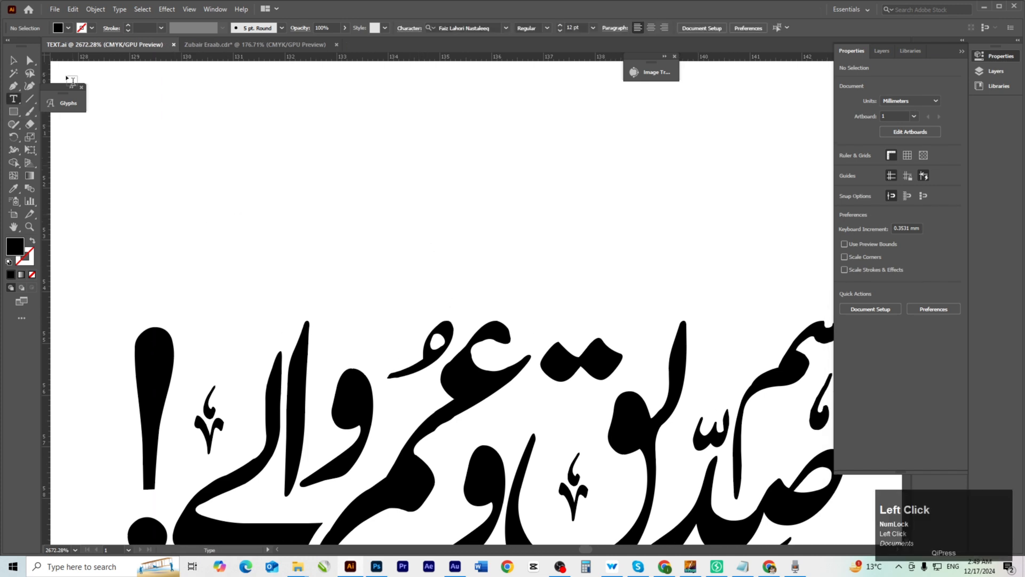
pyautogui.click(119, 9)
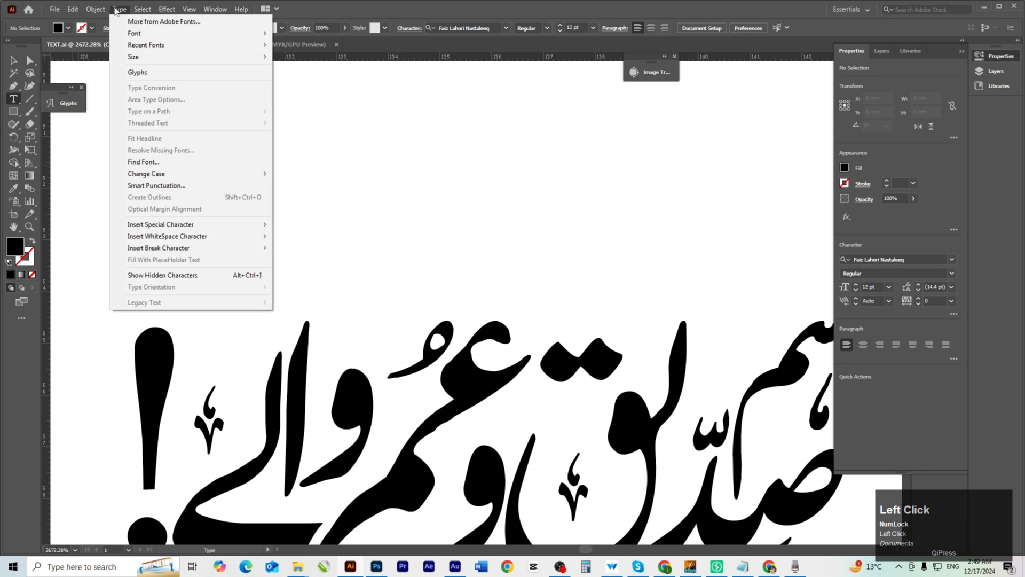
pyautogui.click(158, 74)
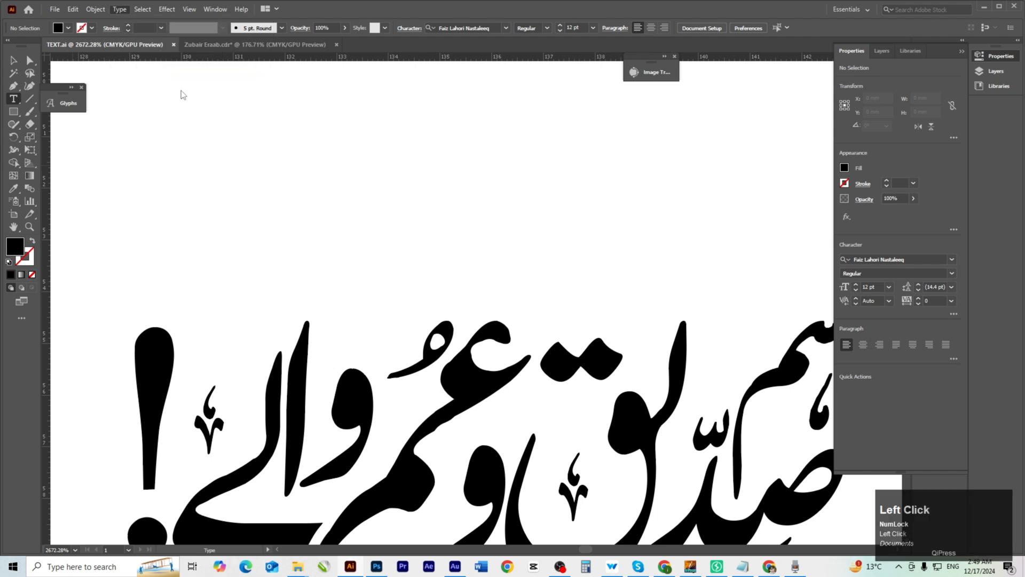
pyautogui.click(69, 101)
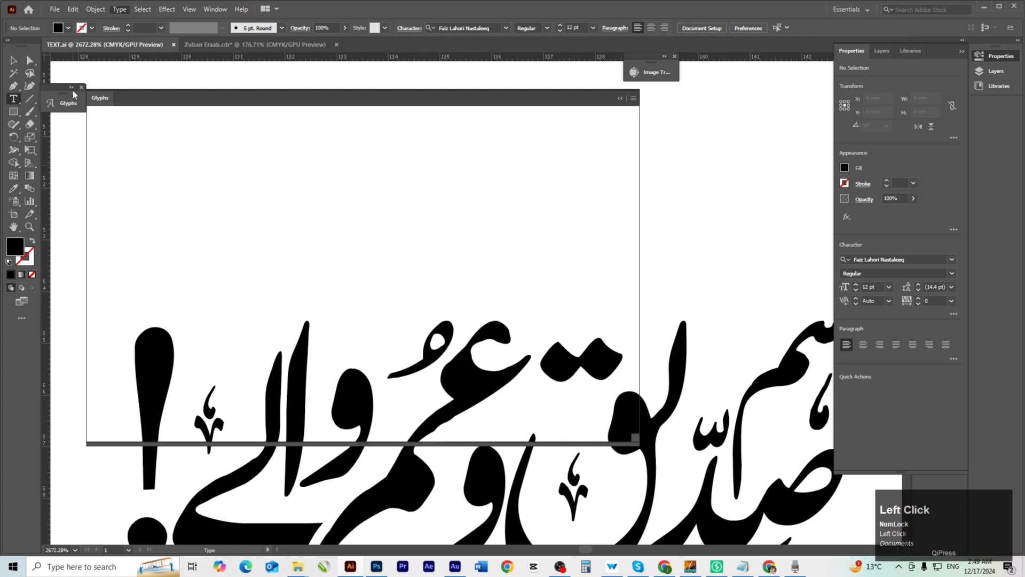
pyautogui.click(71, 89)
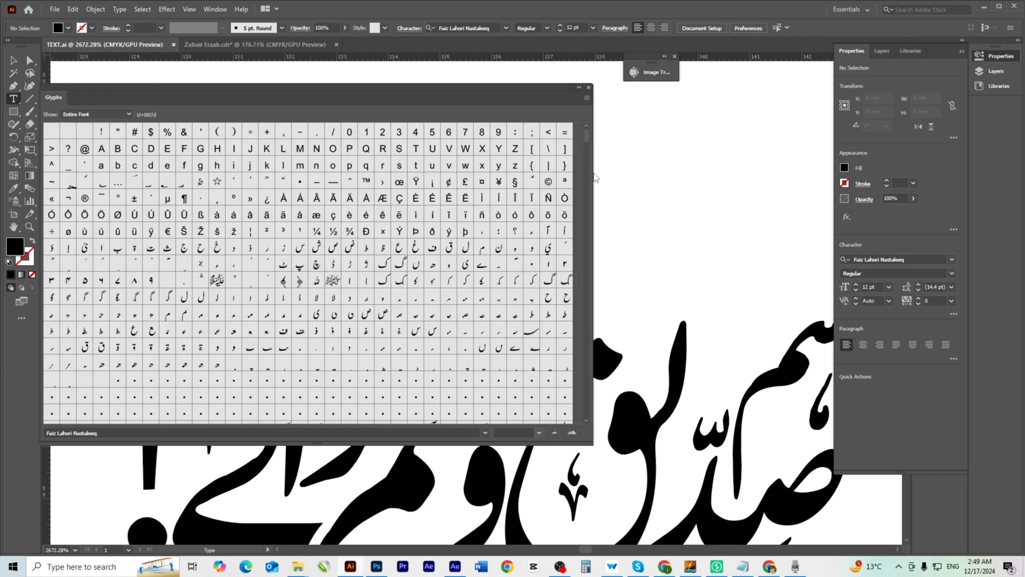
pyautogui.click(623, 190)
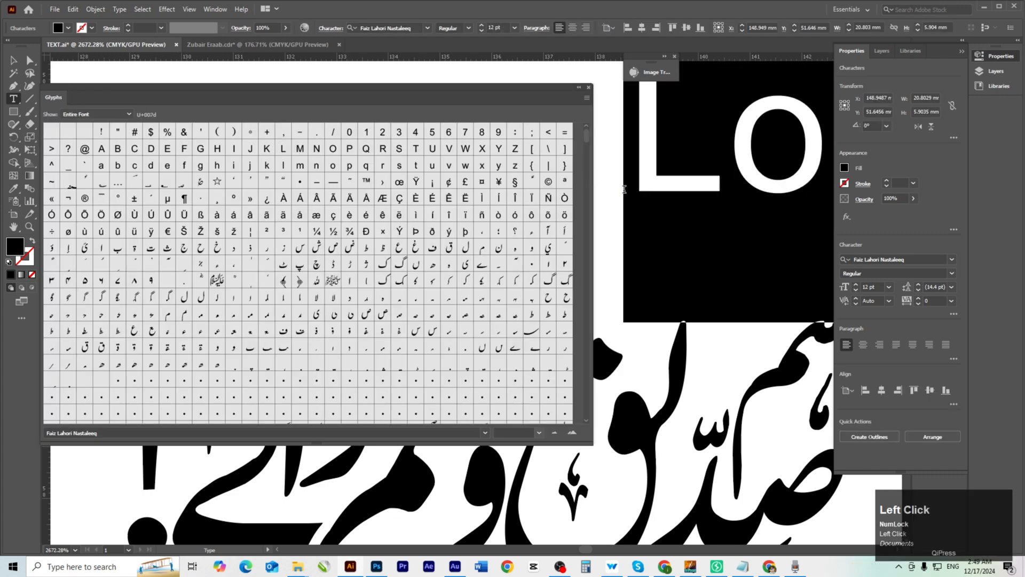
# Delete the LO placeholder and switch the Glyphs panel font to Zakharif.
pyautogui.press('Delete')
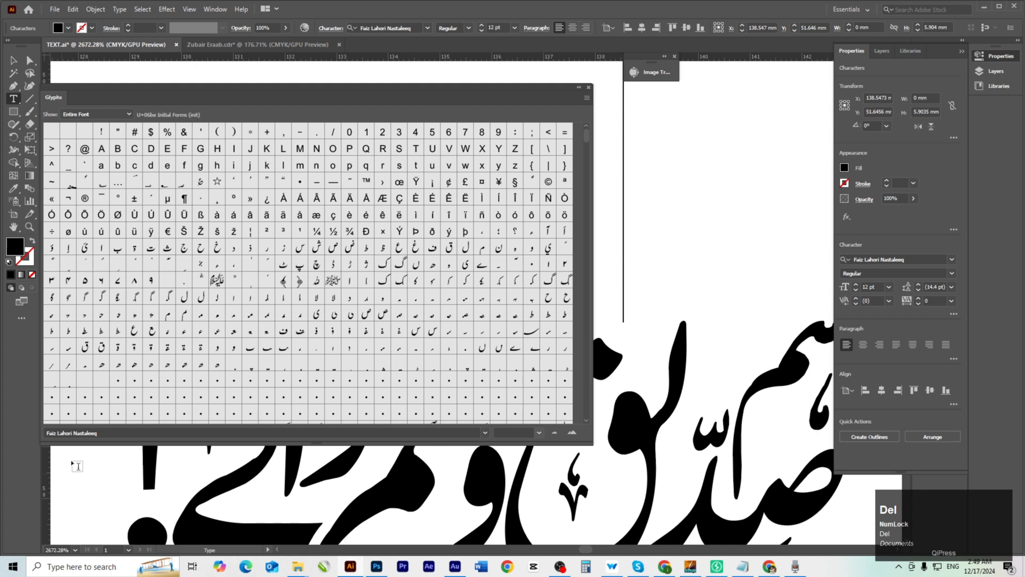
pyautogui.click(124, 434)
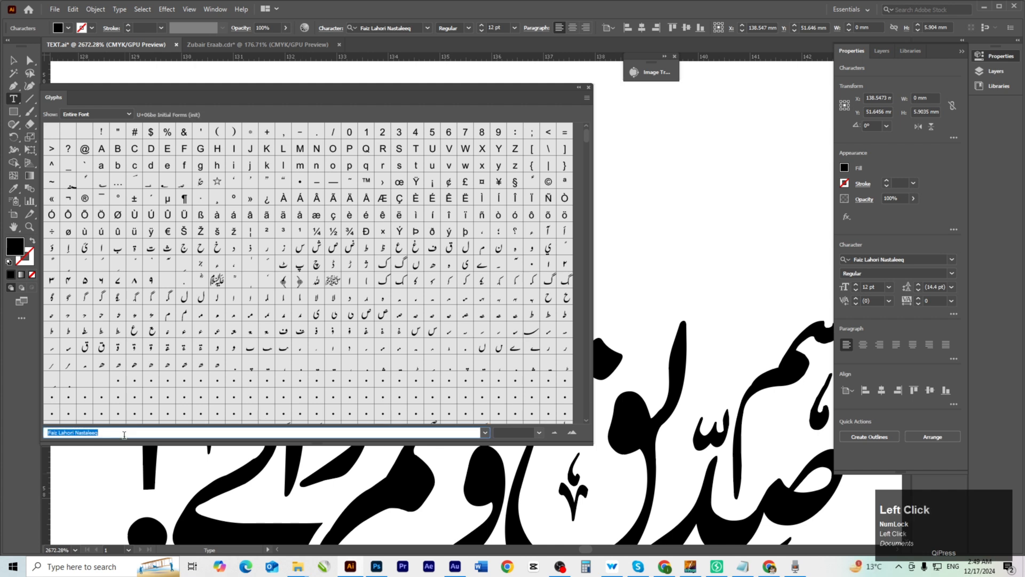
pyautogui.write('Zakharif')
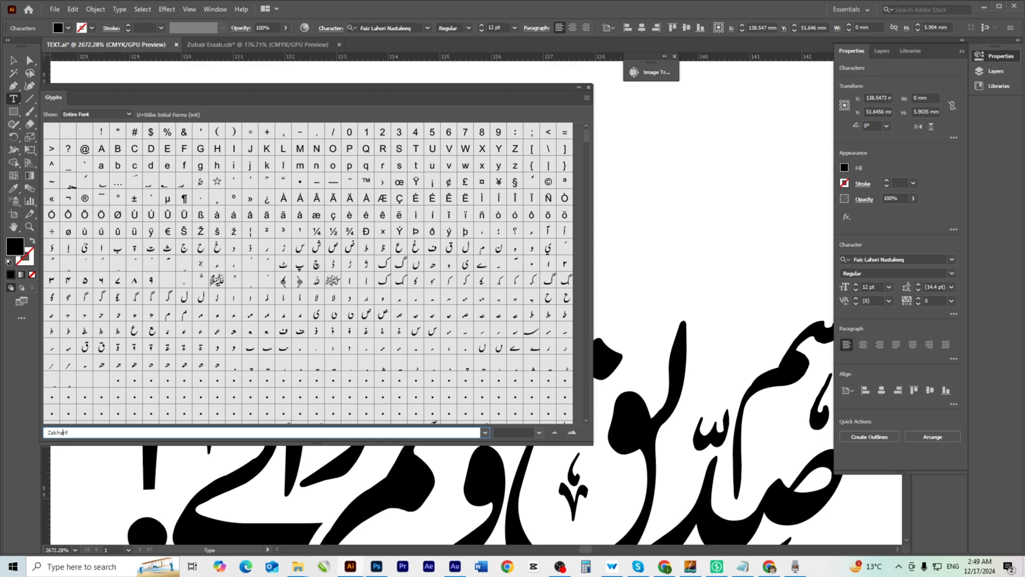
pyautogui.press('Return')
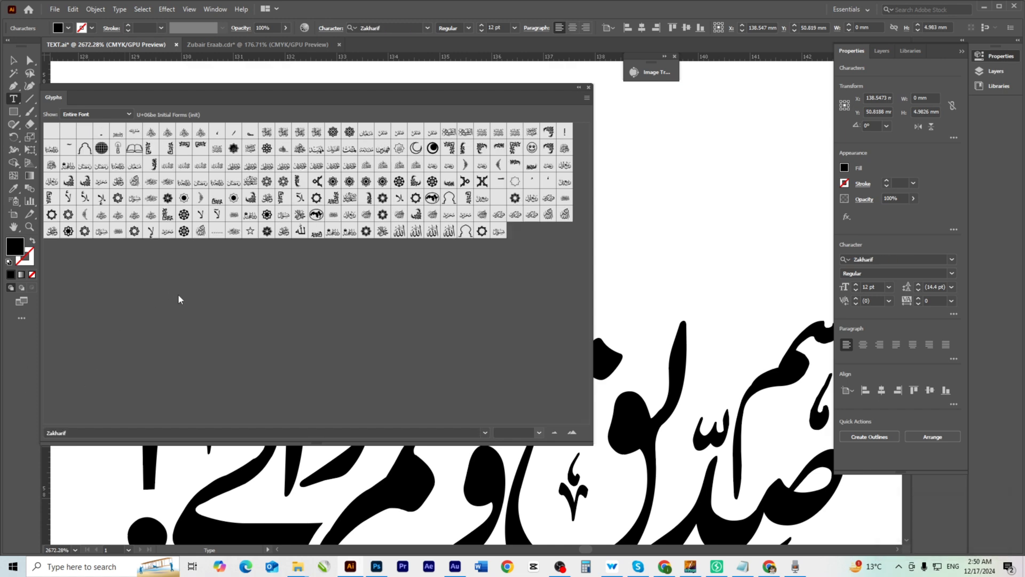
# Insert the Zakharif honorific glyph and expand it into outlines.
pyautogui.doubleClick(151, 133)
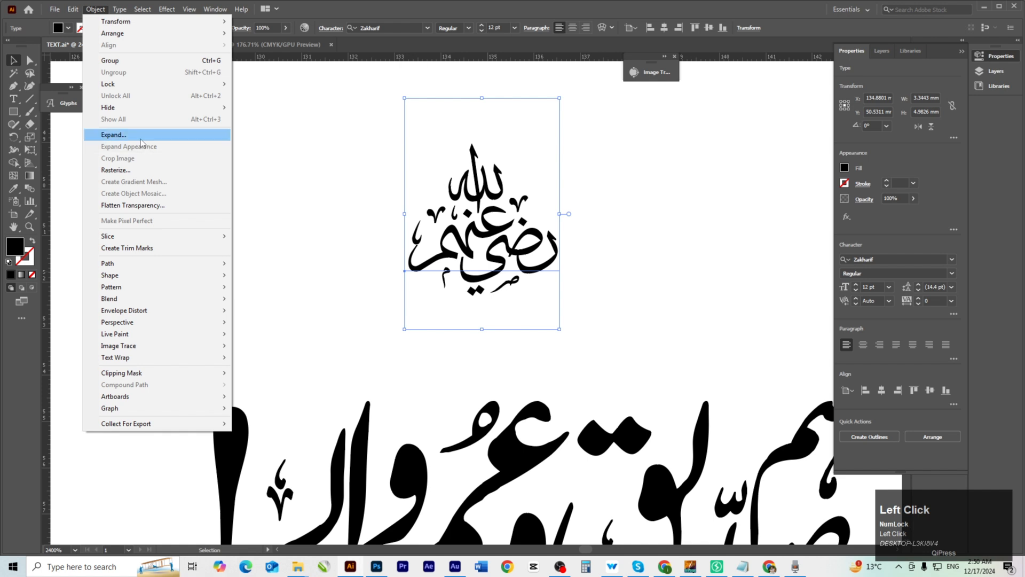
pyautogui.click(140, 135)
pyautogui.click(486, 343)
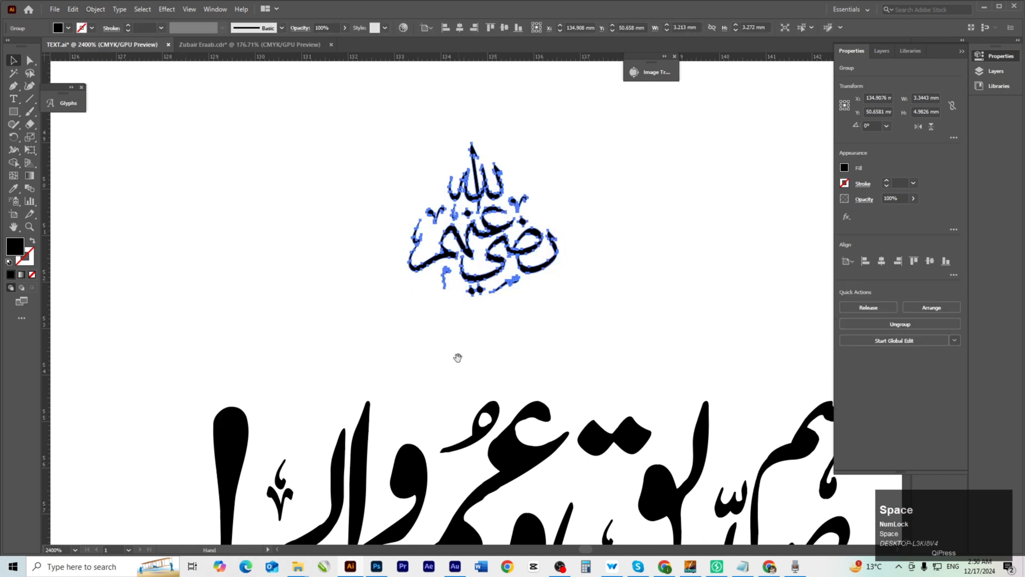
# Shrink the outlined glyph proportionally to about 1.41 × 1.44 mm above the title.
pyautogui.press('space')
pyautogui.moveTo(458, 358); pyautogui.dragTo(455, 297)
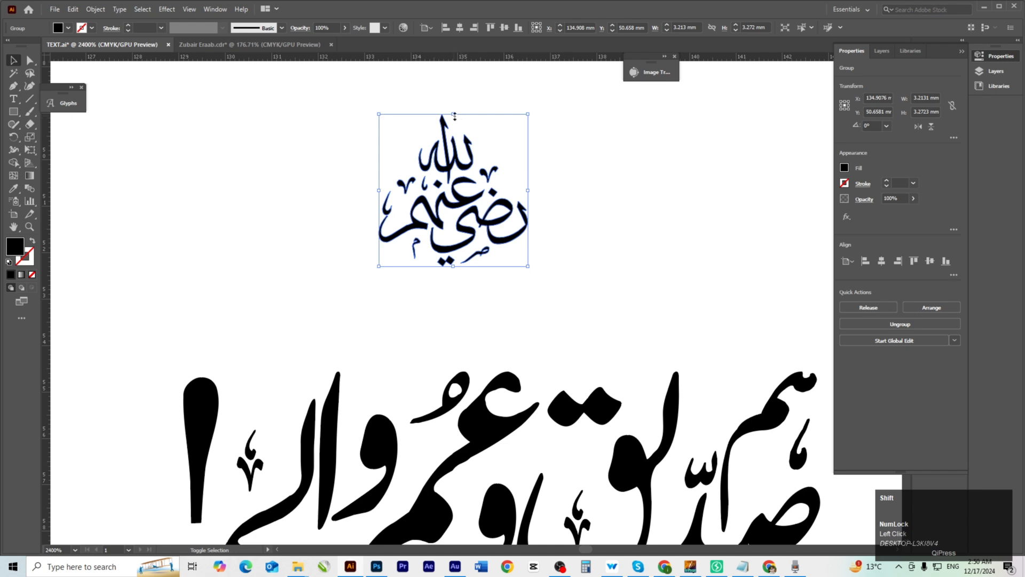
pyautogui.moveTo(454, 116); pyautogui.dragTo(458, 201)
pyautogui.press('space')
pyautogui.moveTo(465, 250); pyautogui.dragTo(438, 252)
pyautogui.click(454, 227)
# Select all title calligraphy pieces together with the glyph and group them.
pyautogui.hotkey('ctrl', 'space')
pyautogui.moveTo(433, 336); pyautogui.dragTo(250, 214)
pyautogui.moveTo(255, 204); pyautogui.dragTo(311, 249)
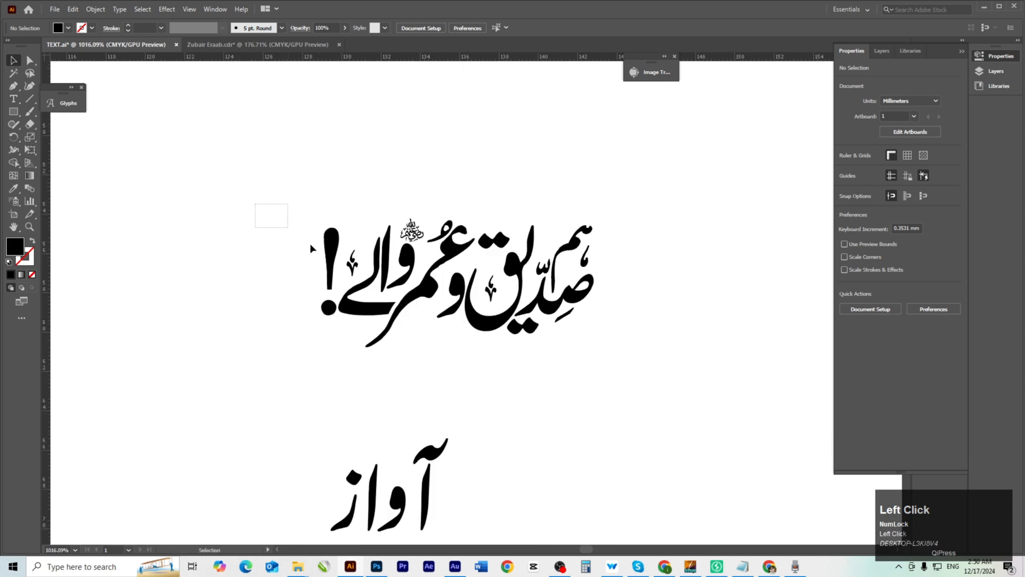
pyautogui.moveTo(626, 360); pyautogui.dragTo(623, 343)
pyautogui.press('ctrl')
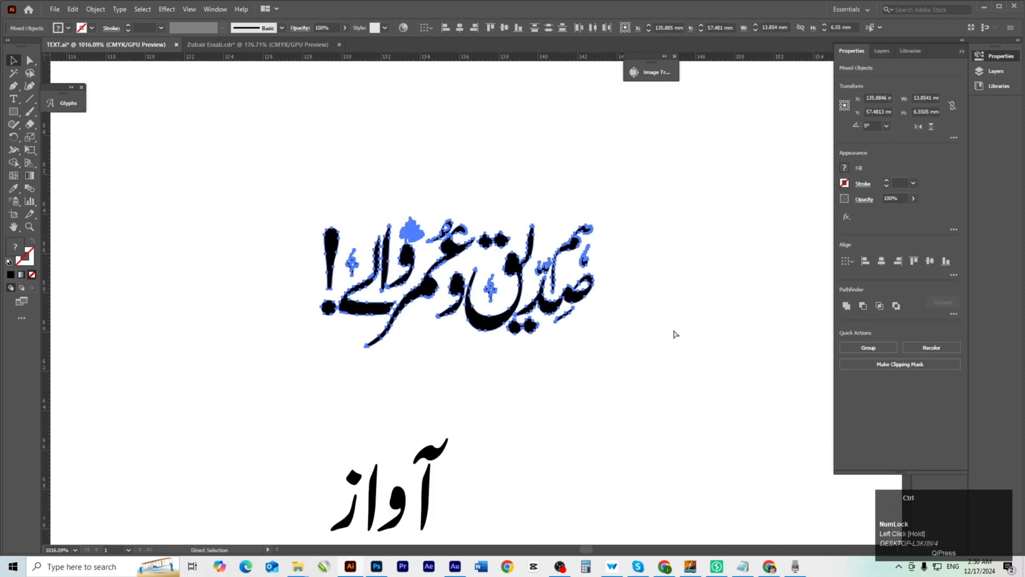
pyautogui.hotkey('ctrl', 'g')
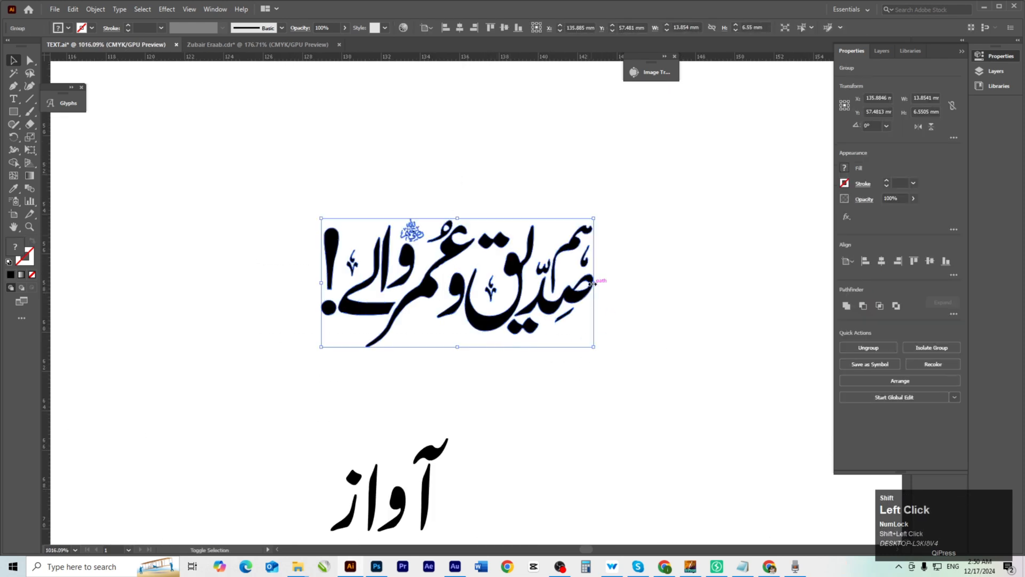
# Enlarge the title group proportionally and move it up and left on the artboard.
pyautogui.moveTo(594, 284); pyautogui.dragTo(669, 284)
pyautogui.moveTo(544, 327); pyautogui.dragTo(476, 232)
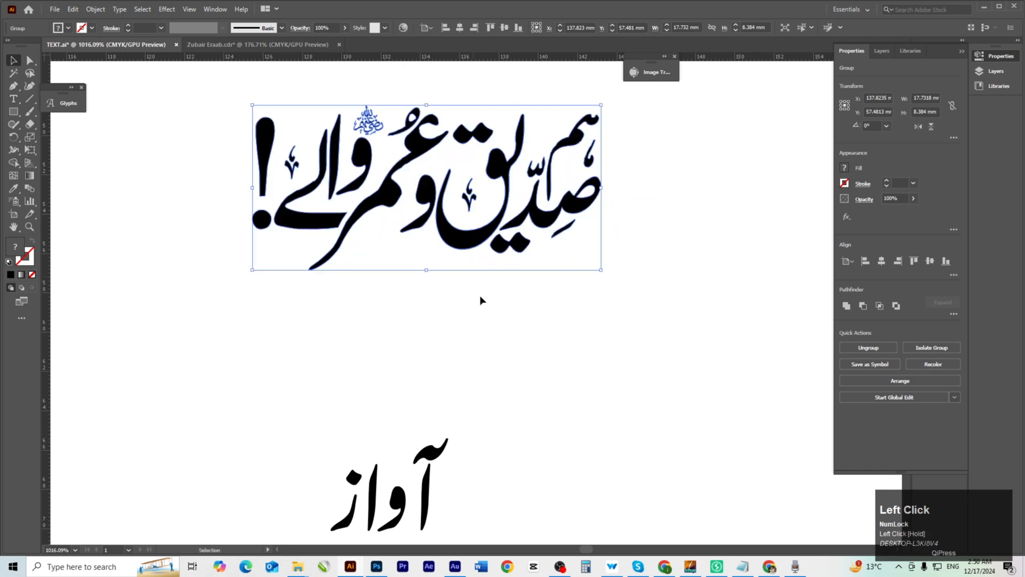
pyautogui.click(568, 419)
pyautogui.moveTo(569, 420); pyautogui.dragTo(632, 279)
pyautogui.moveTo(420, 384); pyautogui.dragTo(449, 390)
# Expand the آواز text into outlined letter shapes.
pyautogui.moveTo(449, 390); pyautogui.dragTo(426, 426)
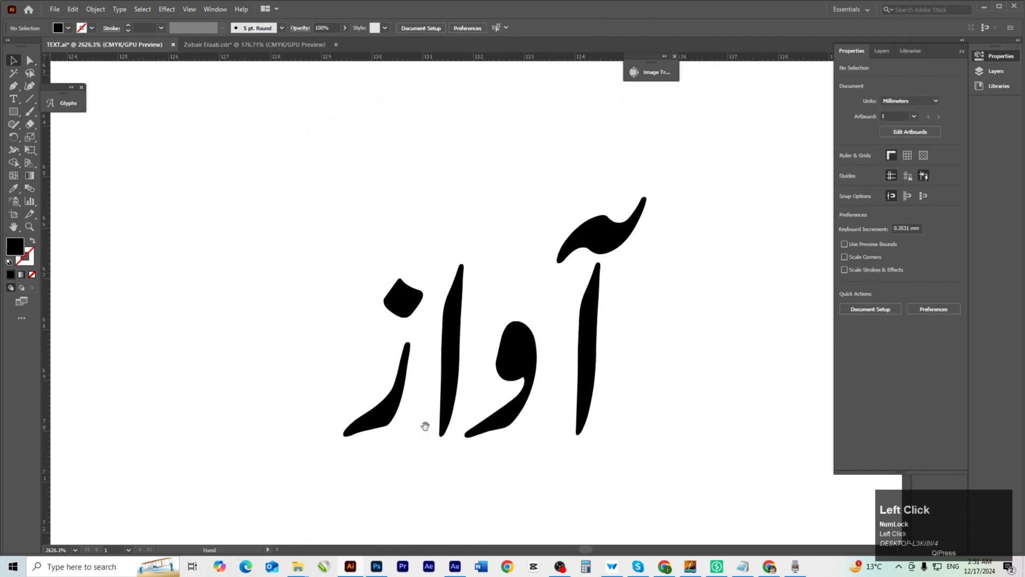
pyautogui.click(448, 397)
pyautogui.click(95, 9)
pyautogui.click(120, 134)
pyautogui.click(493, 357)
# Nudge the آ, و, alef and ز letters of آواز closer together.
pyautogui.click(616, 155)
pyautogui.moveTo(616, 156); pyautogui.dragTo(534, 299)
pyautogui.press('Left')
pyautogui.press('Left')
pyautogui.moveTo(565, 164); pyautogui.dragTo(450, 382)
pyautogui.press('Left')
pyautogui.moveTo(401, 354); pyautogui.dragTo(414, 321)
pyautogui.moveTo(343, 374); pyautogui.dragTo(368, 373)
# Group the آواز letters and move the word up beside the title.
pyautogui.moveTo(280, 144); pyautogui.dragTo(556, 415)
pyautogui.hotkey('ctrl', 'g')
pyautogui.scroll(-6, 552, 355)
pyautogui.moveTo(525, 331); pyautogui.dragTo(401, 310)
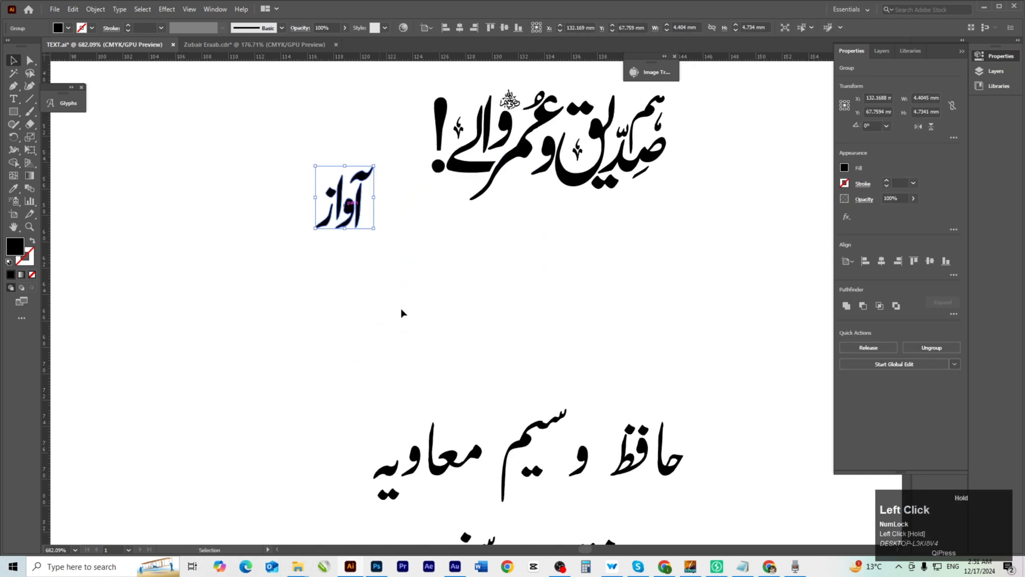
pyautogui.scroll(3, 592, 495)
pyautogui.moveTo(579, 428); pyautogui.dragTo(587, 230)
pyautogui.moveTo(339, 283); pyautogui.dragTo(385, 215)
pyautogui.doubleClick(406, 182)
pyautogui.moveTo(451, 179); pyautogui.dragTo(801, 182)
pyautogui.press('Delete')
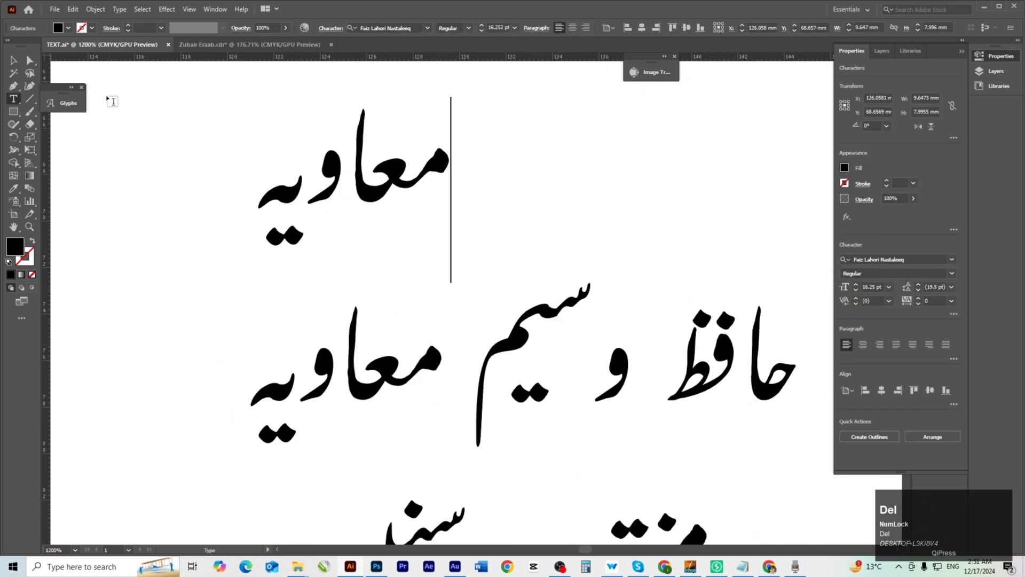
pyautogui.click(14, 61)
pyautogui.scroll(1, 473, 237)
pyautogui.moveTo(473, 237); pyautogui.dragTo(579, 284)
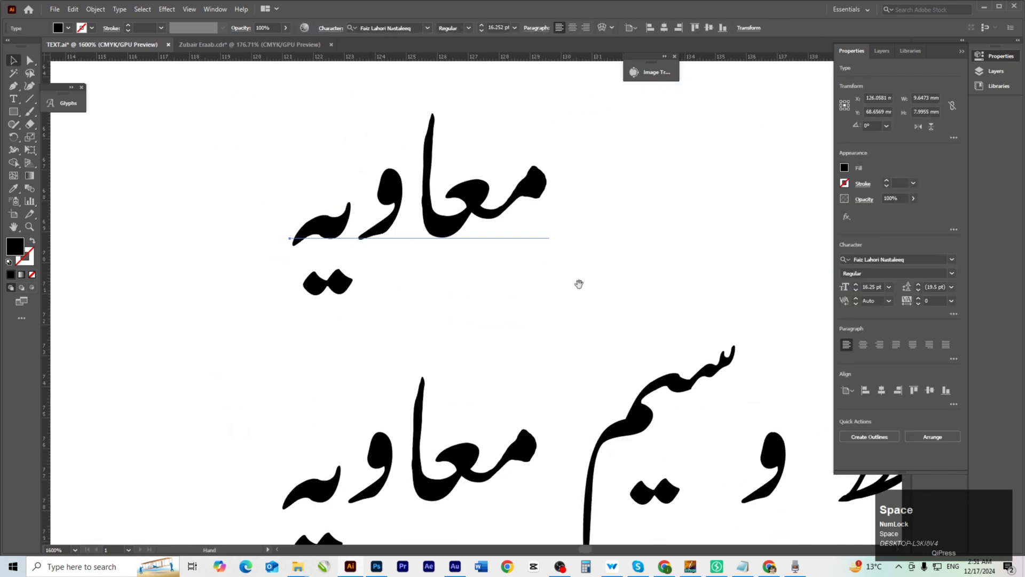
pyautogui.click(906, 261)
pyautogui.write('jameel')
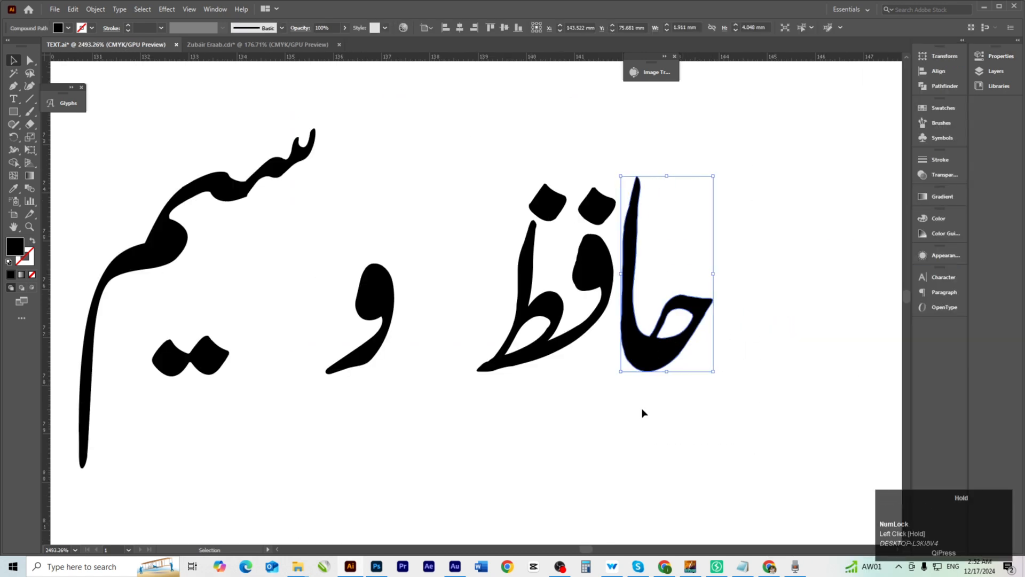
# Cut the counter shape out of the حافظ letter with Pathfinder Minus Front.
pyautogui.keyDown('ctrl'); pyautogui.keyDown('space'); pyautogui.click(607, 314); pyautogui.keyUp('space'); pyautogui.keyUp('ctrl')
pyautogui.click(405, 357)
pyautogui.moveTo(405, 357); pyautogui.dragTo(470, 416)
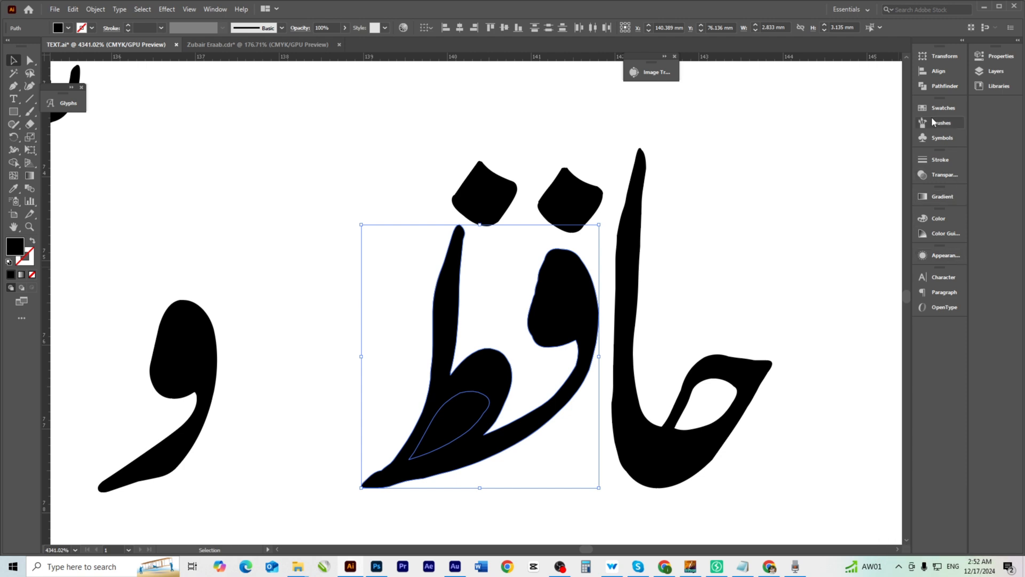
pyautogui.click(944, 86)
pyautogui.click(818, 80)
# Reposition the dots of حافظ and move و beside the word.
pyautogui.click(710, 161)
pyautogui.moveTo(494, 207); pyautogui.dragTo(508, 290)
pyautogui.moveTo(569, 213); pyautogui.dragTo(570, 217)
pyautogui.moveTo(512, 139); pyautogui.dragTo(702, 450)
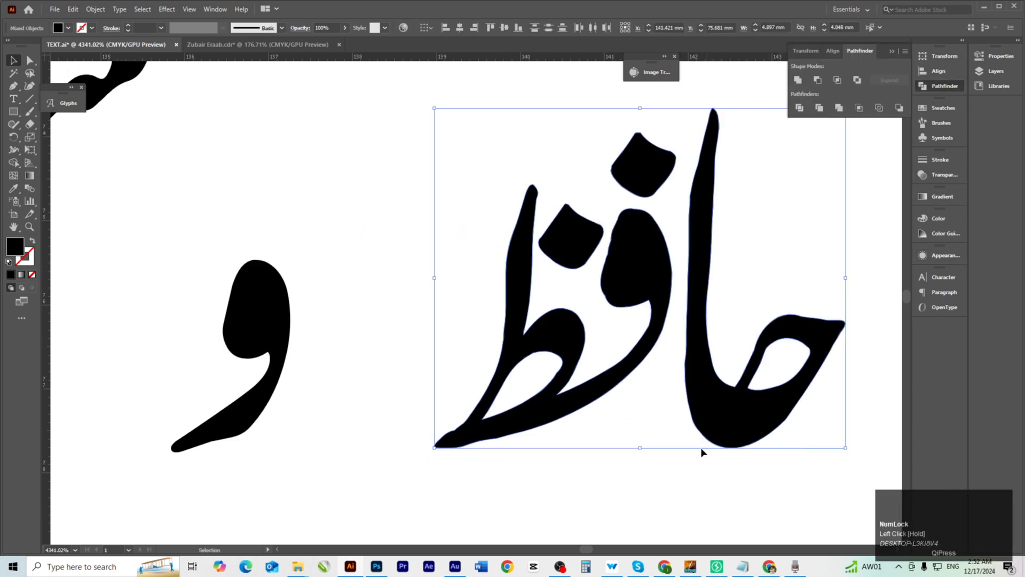
pyautogui.scroll(-3, 641, 355)
pyautogui.moveTo(622, 342); pyautogui.dragTo(734, 316)
# Move the stretched معاویہ text out of the way to the upper left.
pyautogui.moveTo(346, 139); pyautogui.dragTo(476, 394)
pyautogui.click(513, 363)
pyautogui.scroll(-5, 513, 353)
pyautogui.moveTo(407, 346); pyautogui.dragTo(287, 244)
pyautogui.scroll(3, 521, 448)
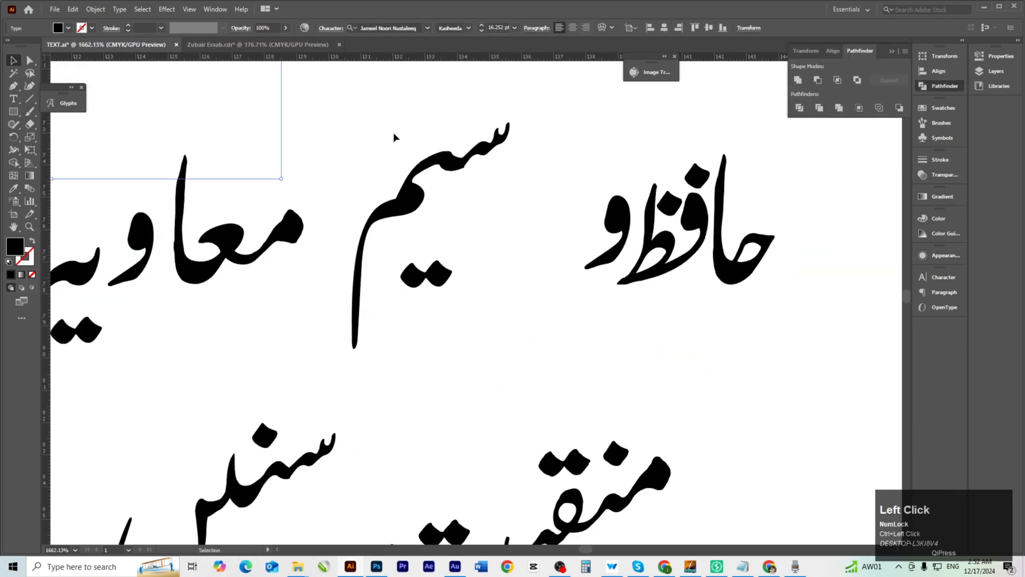
pyautogui.click(423, 186)
pyautogui.moveTo(441, 275); pyautogui.dragTo(569, 289)
pyautogui.click(535, 379)
pyautogui.scroll(1, 555, 214)
pyautogui.scroll(1, 406, 339)
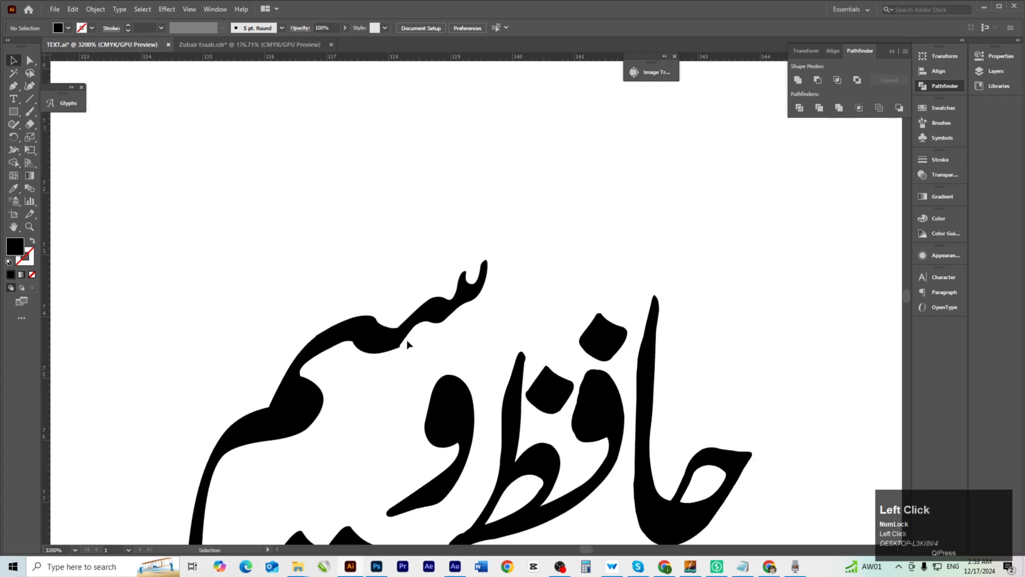
pyautogui.moveTo(406, 340); pyautogui.dragTo(446, 218)
pyautogui.moveTo(343, 302); pyautogui.dragTo(425, 303)
pyautogui.moveTo(381, 365); pyautogui.dragTo(442, 364)
pyautogui.click(473, 374)
pyautogui.moveTo(473, 357); pyautogui.dragTo(140, 257)
pyautogui.moveTo(141, 257); pyautogui.dragTo(403, 417)
pyautogui.moveTo(507, 395); pyautogui.dragTo(274, 211)
pyautogui.hotkey('ctrl', 'z')
pyautogui.moveTo(406, 293); pyautogui.dragTo(577, 406)
pyautogui.moveTo(545, 385); pyautogui.dragTo(540, 295)
pyautogui.moveTo(603, 256); pyautogui.dragTo(395, 454)
pyautogui.click(587, 270)
pyautogui.moveTo(574, 314); pyautogui.dragTo(511, 227)
pyautogui.moveTo(517, 352); pyautogui.dragTo(247, 257)
pyautogui.moveTo(515, 230); pyautogui.dragTo(556, 403)
pyautogui.scroll(3, 554, 438)
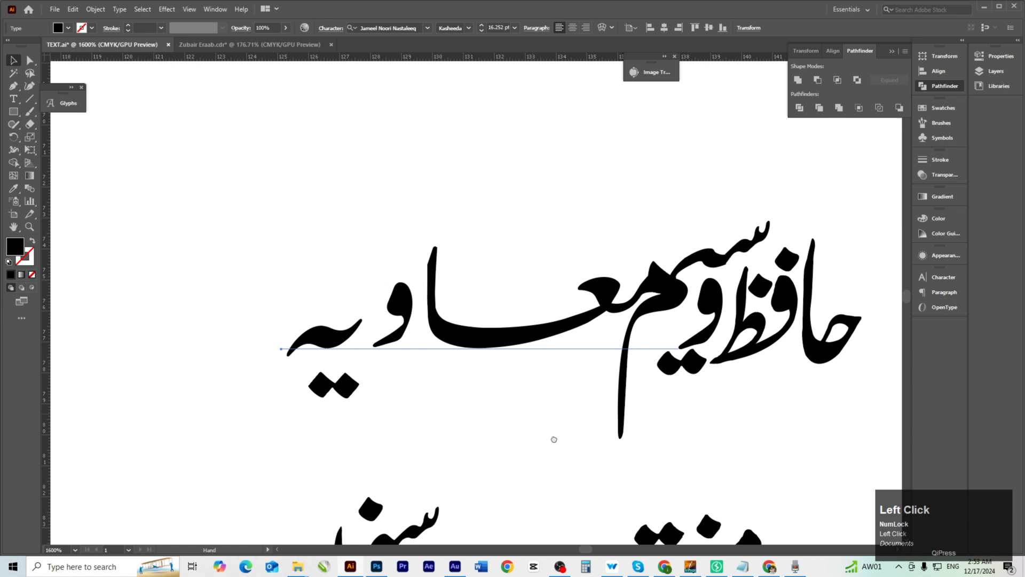
# Expand the stretched معاویہ into outlines and ungroup its letters.
pyautogui.click(96, 10)
pyautogui.click(108, 136)
pyautogui.click(488, 343)
pyautogui.scroll(1, 488, 347)
pyautogui.rightClick(472, 327)
pyautogui.click(505, 416)
# Tighten معا, و, ى and the dots of معاویہ, then set منقبت سنیں in XB Yas Bold.
pyautogui.click(511, 390)
pyautogui.moveTo(505, 351); pyautogui.dragTo(527, 350)
pyautogui.moveTo(326, 321); pyautogui.dragTo(507, 343)
pyautogui.moveTo(491, 333); pyautogui.dragTo(526, 333)
pyautogui.moveTo(408, 360); pyautogui.dragTo(478, 316)
pyautogui.moveTo(402, 437); pyautogui.dragTo(526, 297)
pyautogui.moveTo(449, 422); pyautogui.dragTo(458, 409)
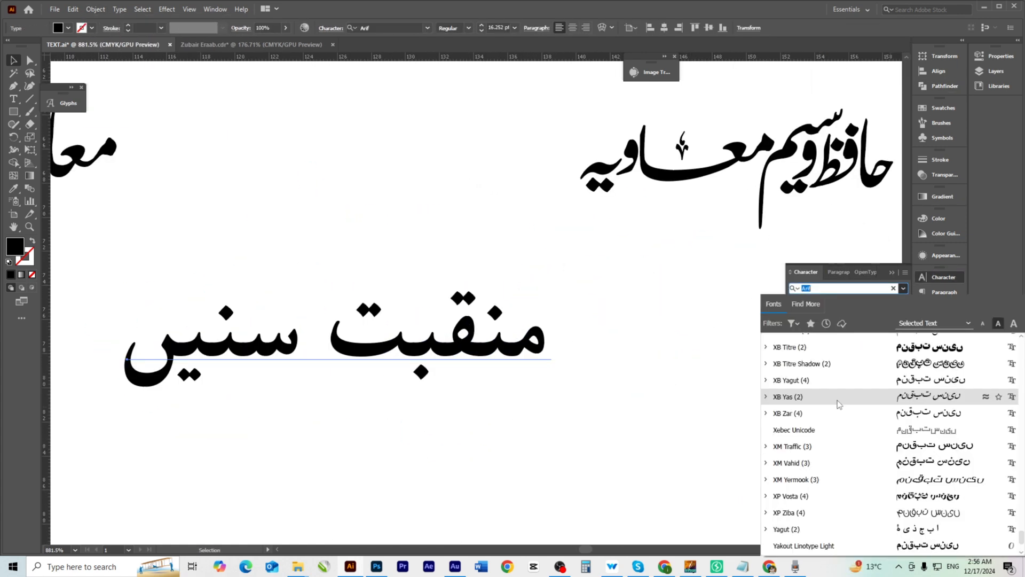
pyautogui.click(837, 401)
pyautogui.scroll(-3, 444, 377)
# Expand the منقبت سنیں text into outlines.
pyautogui.scroll(4, 366, 357)
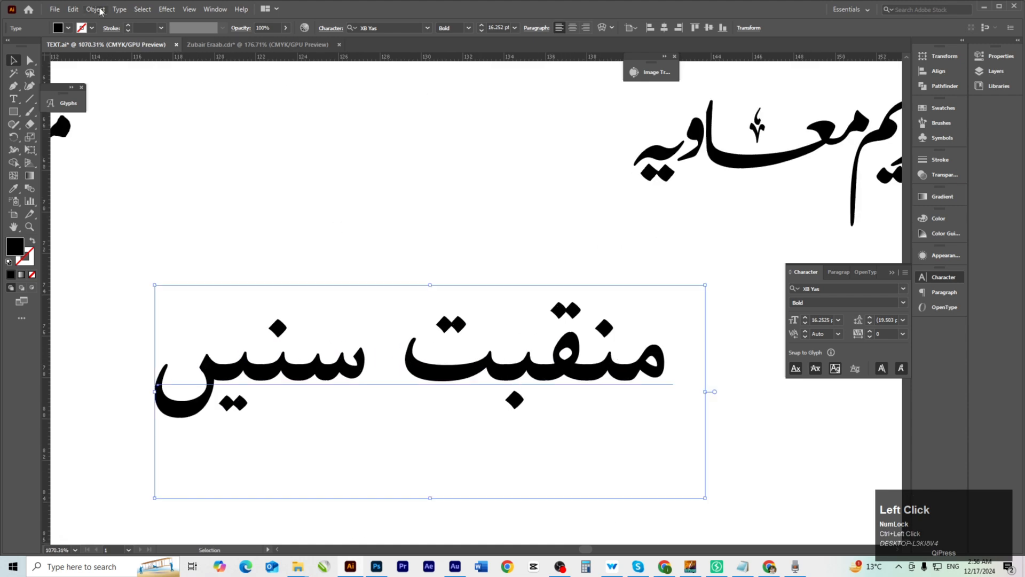
pyautogui.click(96, 9)
pyautogui.click(108, 137)
pyautogui.click(487, 342)
pyautogui.scroll(1, 320, 342)
pyautogui.click(312, 341)
# Unite each word's outlines, منقبت and سنیں, into a single shape with Pathfinder.
pyautogui.moveTo(312, 343); pyautogui.dragTo(666, 342)
pyautogui.click(945, 86)
pyautogui.click(798, 81)
pyautogui.moveTo(455, 295); pyautogui.dragTo(751, 264)
pyautogui.moveTo(295, 299); pyautogui.dragTo(592, 315)
pyautogui.click(798, 80)
pyautogui.click(684, 224)
# Move سنیں up against منقبت and position the joined top line.
pyautogui.hscroll(-2, 588, 262)
pyautogui.click(329, 262)
pyautogui.moveTo(332, 322); pyautogui.dragTo(381, 323)
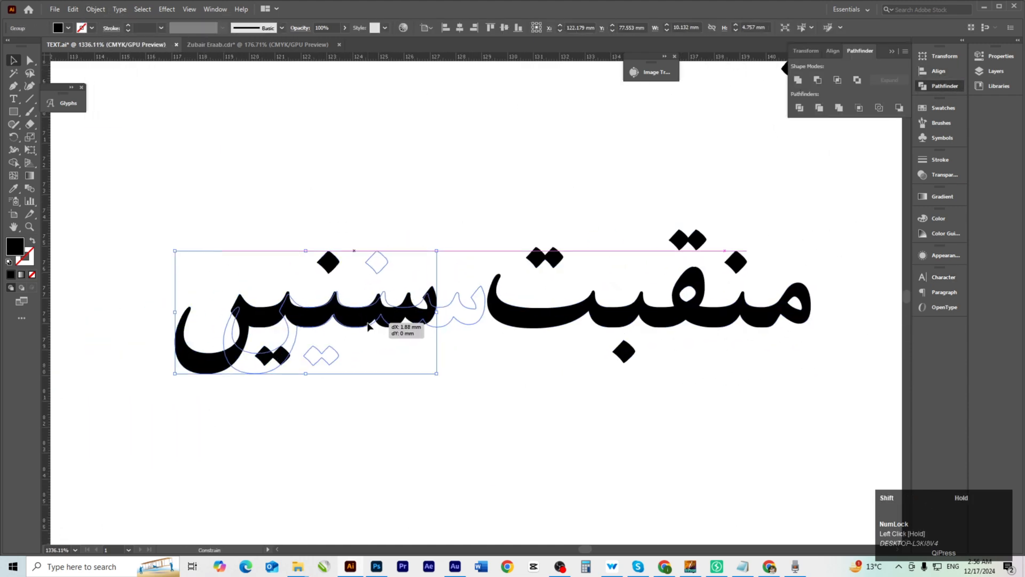
pyautogui.scroll(-4, 394, 374)
pyautogui.moveTo(299, 312); pyautogui.dragTo(605, 396)
pyautogui.moveTo(454, 350); pyautogui.dragTo(640, 318)
pyautogui.click(592, 416)
pyautogui.moveTo(591, 416); pyautogui.dragTo(537, 185)
# Expand the bottom line جذبات ابھاریں ایمان تازہ کریں into outlines.
pyautogui.scroll(3, 537, 185)
pyautogui.click(545, 326)
pyautogui.click(96, 10)
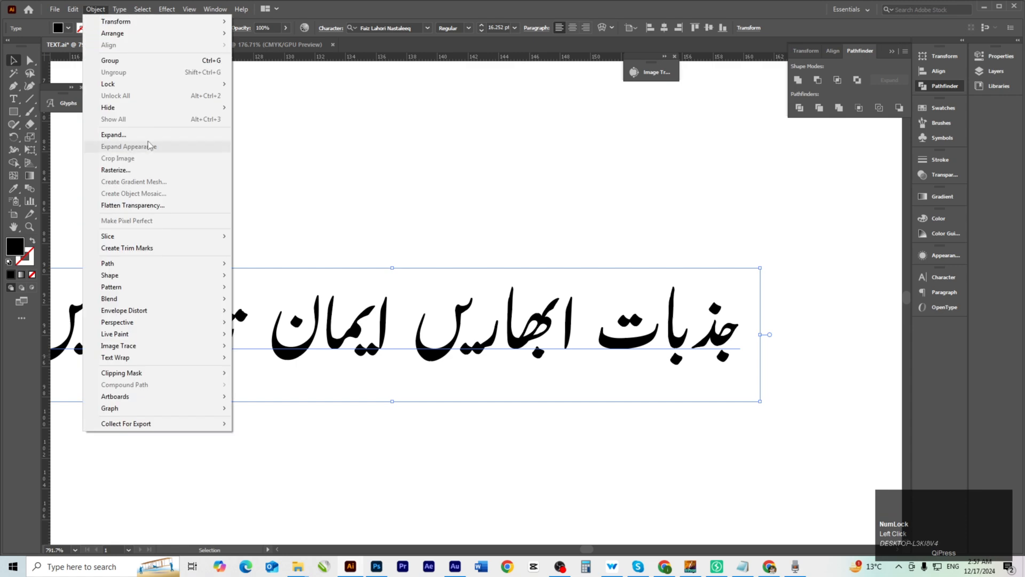
pyautogui.click(113, 134)
pyautogui.click(487, 341)
pyautogui.scroll(5, 728, 349)
pyautogui.click(538, 442)
# Nudge the letters of جذبات and the right-hand word closer together with arrow keys.
pyautogui.moveTo(537, 442); pyautogui.dragTo(387, 455)
pyautogui.moveTo(675, 181); pyautogui.dragTo(469, 403)
pyautogui.press('Left')
pyautogui.press('Left')
pyautogui.press('Right')
pyautogui.moveTo(627, 224); pyautogui.dragTo(379, 438)
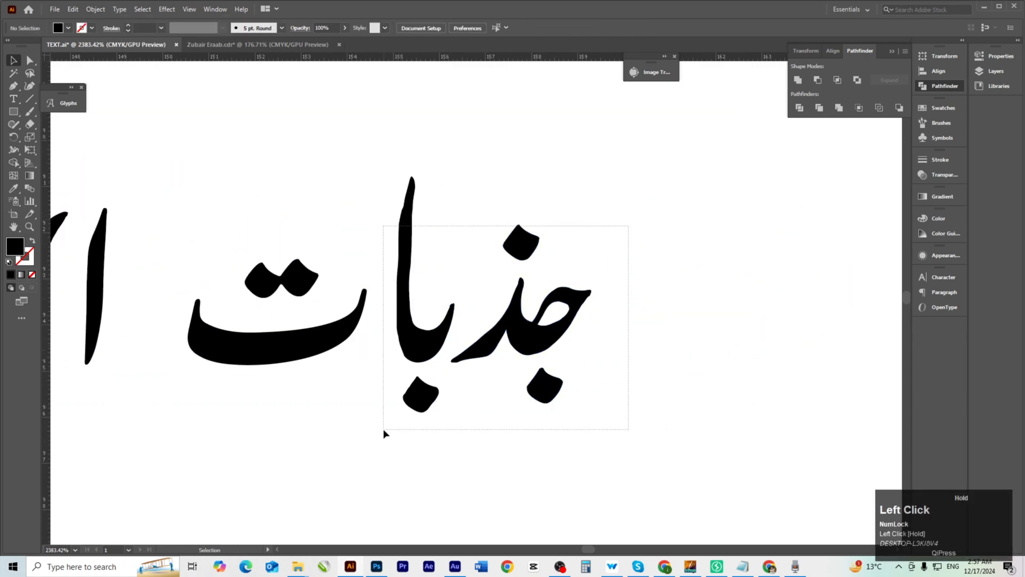
pyautogui.press('Left')
pyautogui.scroll(-5, 513, 356)
pyautogui.moveTo(416, 267); pyautogui.dragTo(594, 393)
pyautogui.press('Left')
pyautogui.press('Left')
pyautogui.press('Left')
pyautogui.press('Left')
pyautogui.moveTo(415, 405); pyautogui.dragTo(590, 392)
pyautogui.click(626, 398)
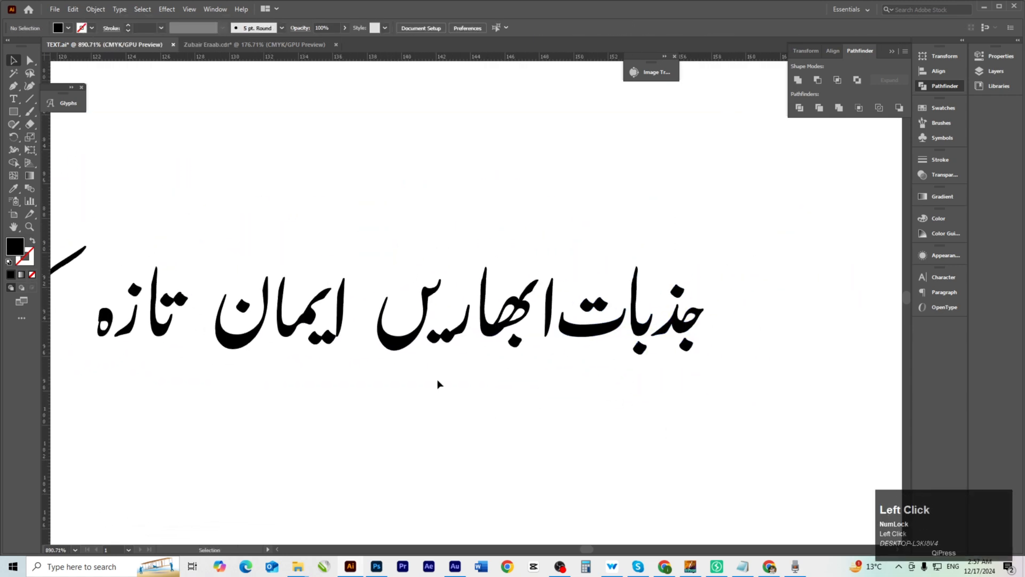
# Lower the dots, group the curve with its tail, and shift it right.
pyautogui.scroll(5, 436, 334)
pyautogui.click(469, 367)
pyautogui.press('Down')
pyautogui.click(412, 284)
pyautogui.moveTo(372, 178); pyautogui.dragTo(459, 243)
pyautogui.hotkey('ctrl', 'g')
pyautogui.moveTo(570, 255); pyautogui.dragTo(740, 371)
# Reposition the بھا letters, ر, curve, dots, right word and alif into a tighter cluster.
pyautogui.moveTo(409, 305); pyautogui.dragTo(457, 306)
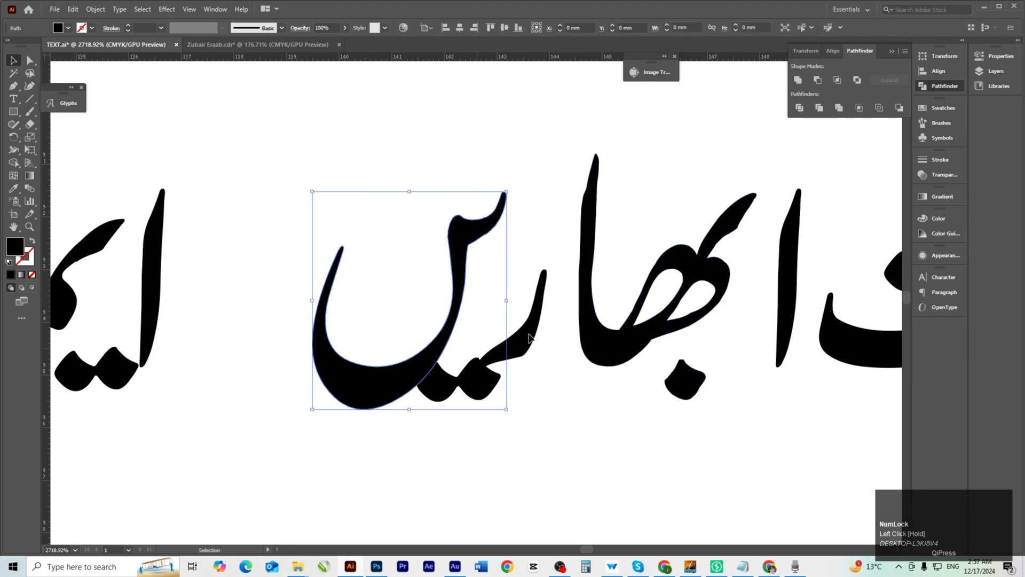
pyautogui.moveTo(529, 337); pyautogui.dragTo(551, 336)
pyautogui.moveTo(458, 311); pyautogui.dragTo(485, 311)
pyautogui.moveTo(491, 388); pyautogui.dragTo(529, 400)
pyautogui.scroll(-5, 385, 384)
pyautogui.moveTo(806, 256); pyautogui.dragTo(449, 384)
pyautogui.moveTo(664, 350); pyautogui.dragTo(591, 350)
pyautogui.scroll(5, 369, 363)
pyautogui.moveTo(417, 393); pyautogui.dragTo(593, 404)
pyautogui.moveTo(596, 315); pyautogui.dragTo(603, 301)
# Unite the pieces of ایمان, move it right, and shift the noon with its dot.
pyautogui.moveTo(389, 172); pyautogui.dragTo(532, 362)
pyautogui.click(798, 80)
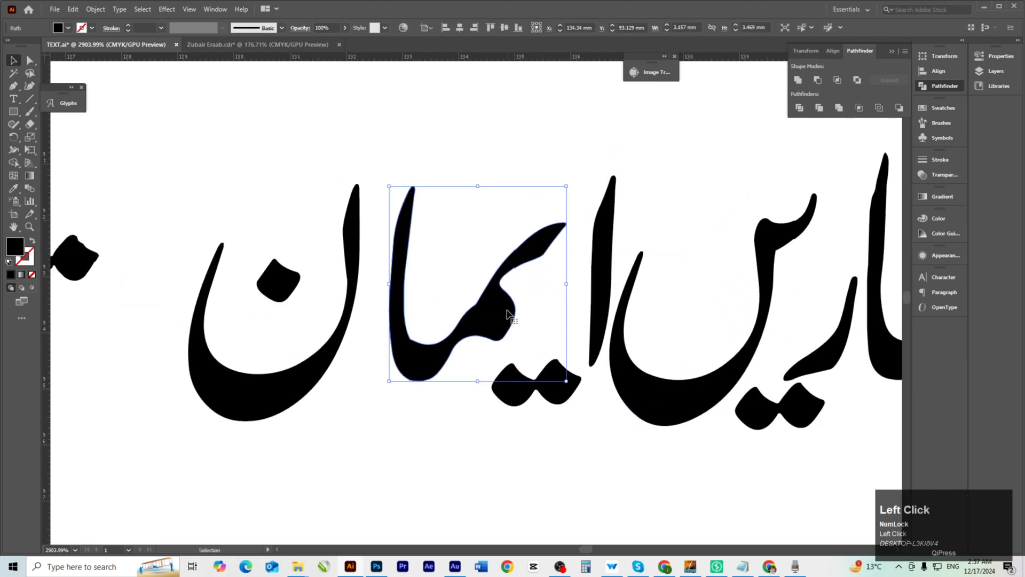
pyautogui.moveTo(508, 313); pyautogui.dragTo(527, 314)
pyautogui.moveTo(369, 341); pyautogui.dragTo(501, 322)
pyautogui.moveTo(367, 160); pyautogui.dragTo(496, 411)
pyautogui.moveTo(451, 357); pyautogui.dragTo(497, 358)
pyautogui.click(496, 400)
# Move تازہ beside ایمان and reposition the two dots up and left.
pyautogui.scroll(-1, 496, 399)
pyautogui.moveTo(256, 439); pyautogui.dragTo(469, 410)
pyautogui.moveTo(207, 136); pyautogui.dragTo(409, 320)
pyautogui.moveTo(411, 321); pyautogui.dragTo(567, 320)
pyautogui.moveTo(596, 233); pyautogui.dragTo(567, 221)
pyautogui.hotkey('ctrl', 'z')
pyautogui.click(539, 230)
pyautogui.moveTo(576, 207); pyautogui.dragTo(553, 268)
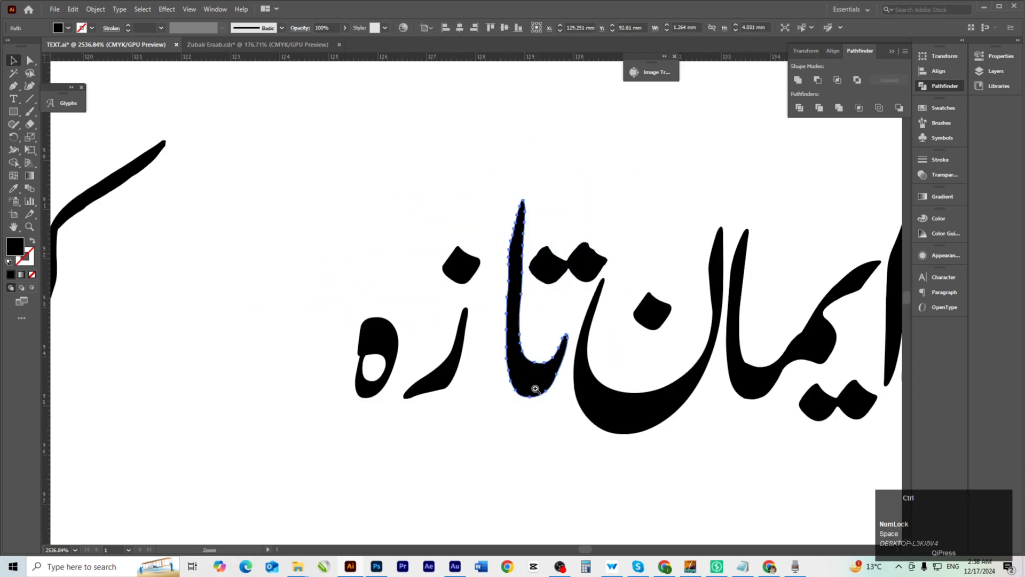
# Pack the ز with its dot and the ه tightly into تازہ.
pyautogui.moveTo(535, 389); pyautogui.dragTo(620, 385)
pyautogui.moveTo(360, 174); pyautogui.dragTo(482, 440)
pyautogui.moveTo(418, 200); pyautogui.dragTo(464, 200)
pyautogui.moveTo(279, 325); pyautogui.dragTo(362, 326)
pyautogui.moveTo(441, 416); pyautogui.dragTo(531, 415)
pyautogui.click(531, 409)
pyautogui.moveTo(591, 364); pyautogui.dragTo(603, 338)
pyautogui.moveTo(452, 367); pyautogui.dragTo(374, 369)
# Move کریں beside تازہ, separate its letter from the dots, and arrange everything into the stacked layout.
pyautogui.moveTo(232, 273); pyautogui.dragTo(428, 427)
pyautogui.moveTo(349, 390); pyautogui.dragTo(488, 390)
pyautogui.moveTo(427, 385); pyautogui.dragTo(513, 384)
pyautogui.click(416, 422)
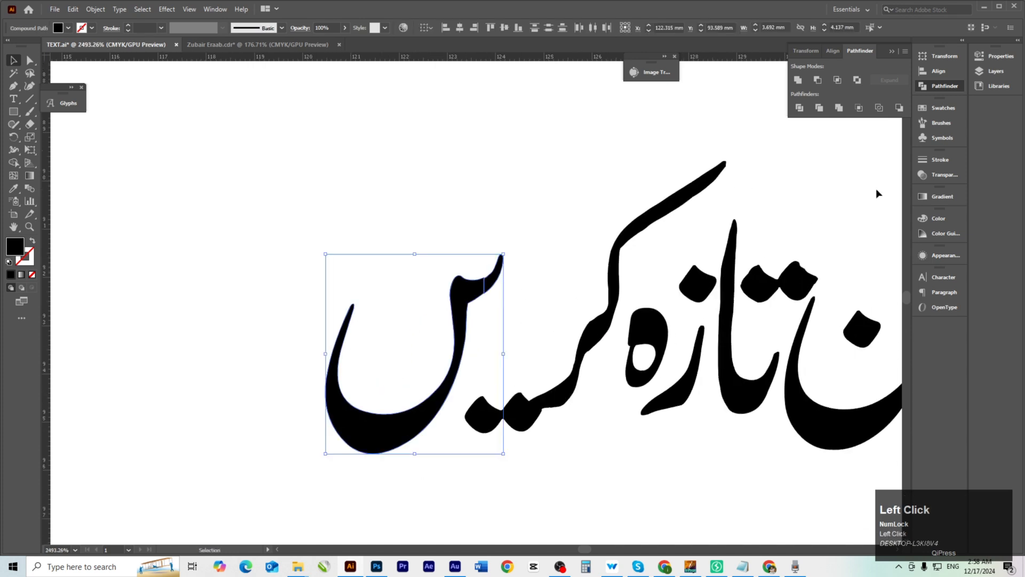
pyautogui.click(798, 80)
pyautogui.click(502, 414)
pyautogui.moveTo(459, 291); pyautogui.dragTo(541, 259)
pyautogui.moveTo(521, 414); pyautogui.dragTo(579, 428)
pyautogui.moveTo(598, 427); pyautogui.dragTo(520, 431)
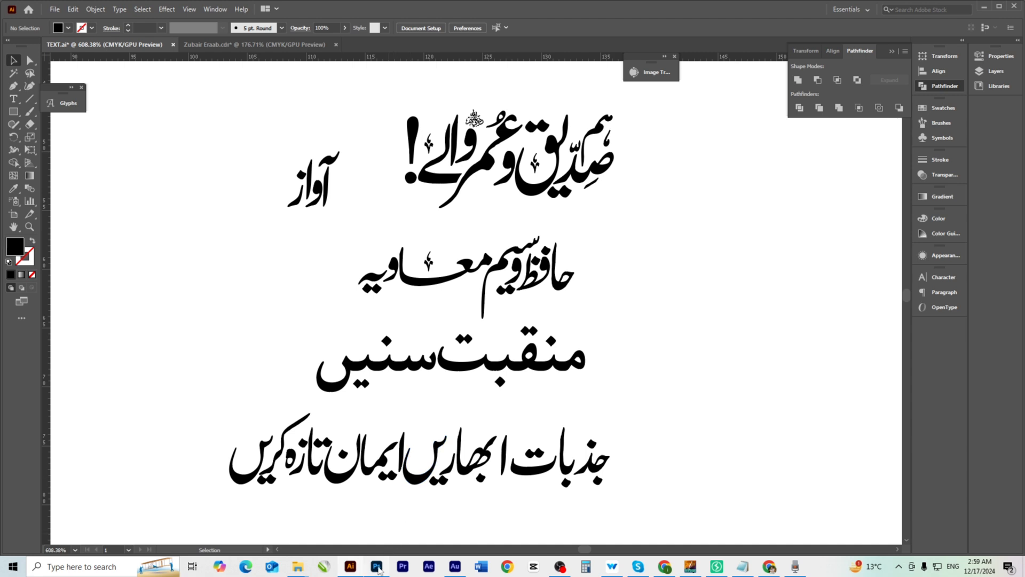
# Add Layer 1 to the blank 1920×1080 document and save it as nats.psd in OBS 2025 > NATS THUMBNAIL.
pyautogui.click(377, 567)
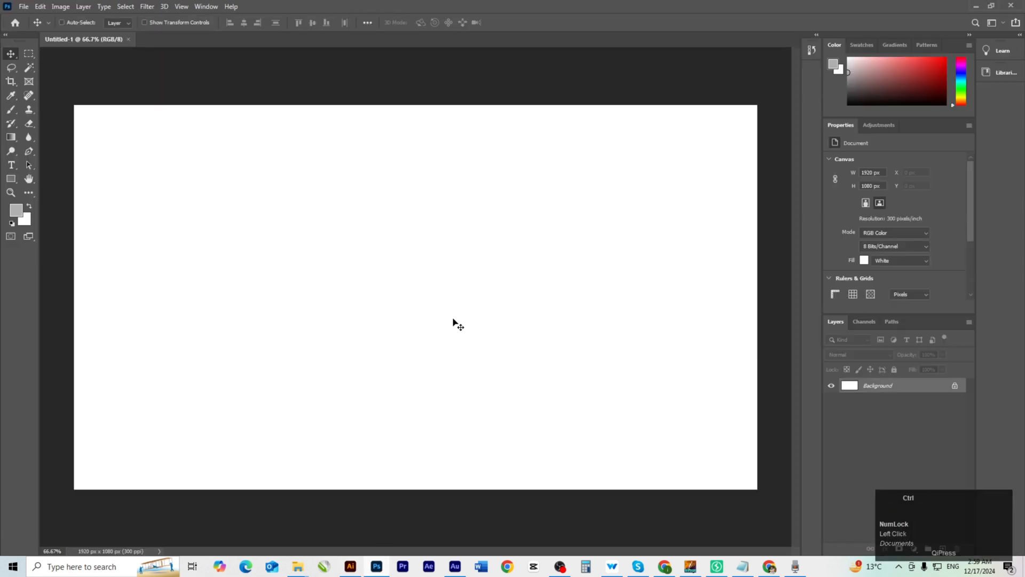
pyautogui.hotkey('ctrl', 'j')
pyautogui.hotkey('ctrl', 'shift', 's')
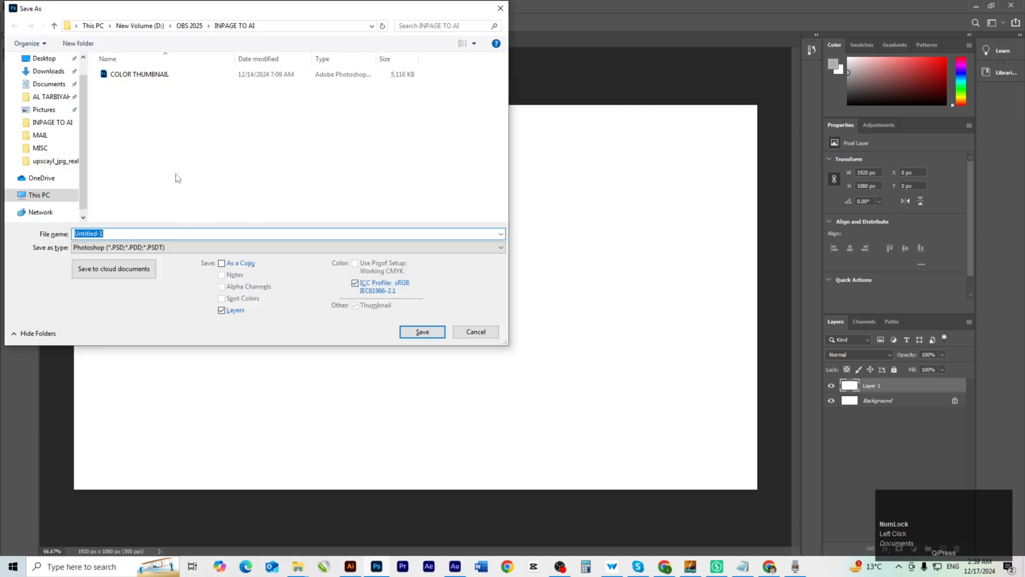
pyautogui.click(189, 25)
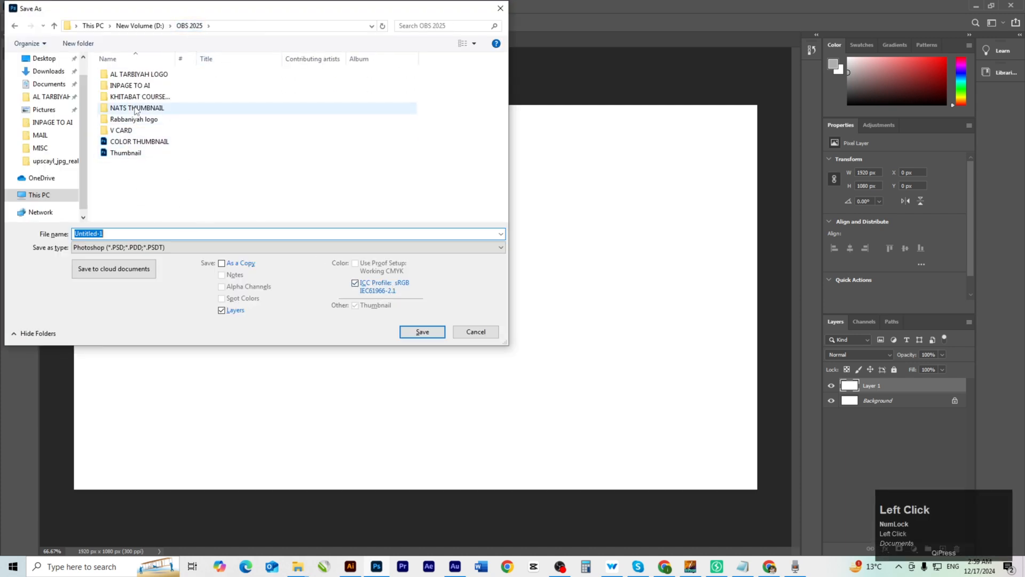
pyautogui.doubleClick(137, 108)
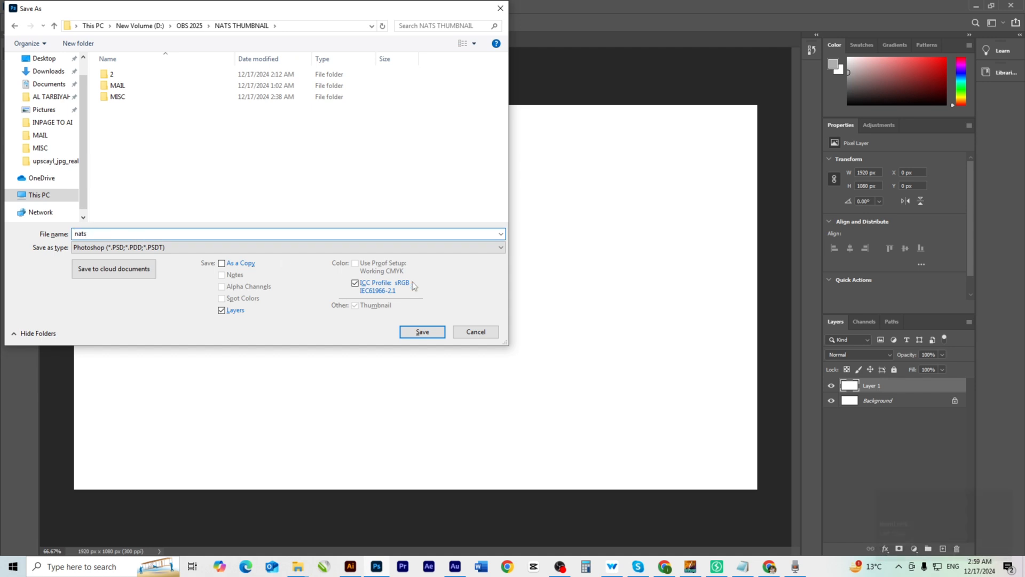
pyautogui.click(421, 333)
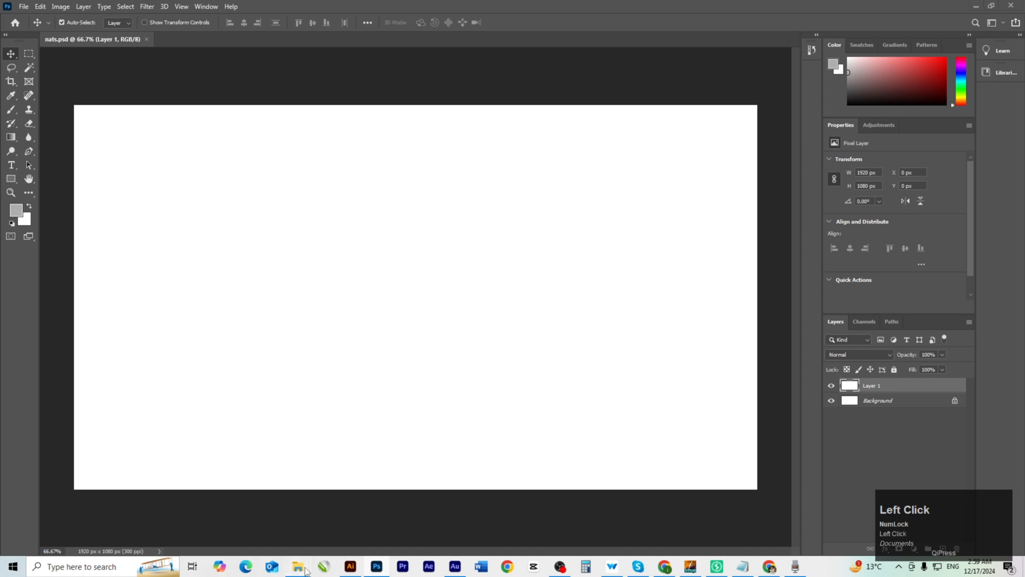
# Open the MUSLIM folder inside MISC and drag dark-style-ninja-naruto over to Photoshop.
pyautogui.moveTo(306, 570)
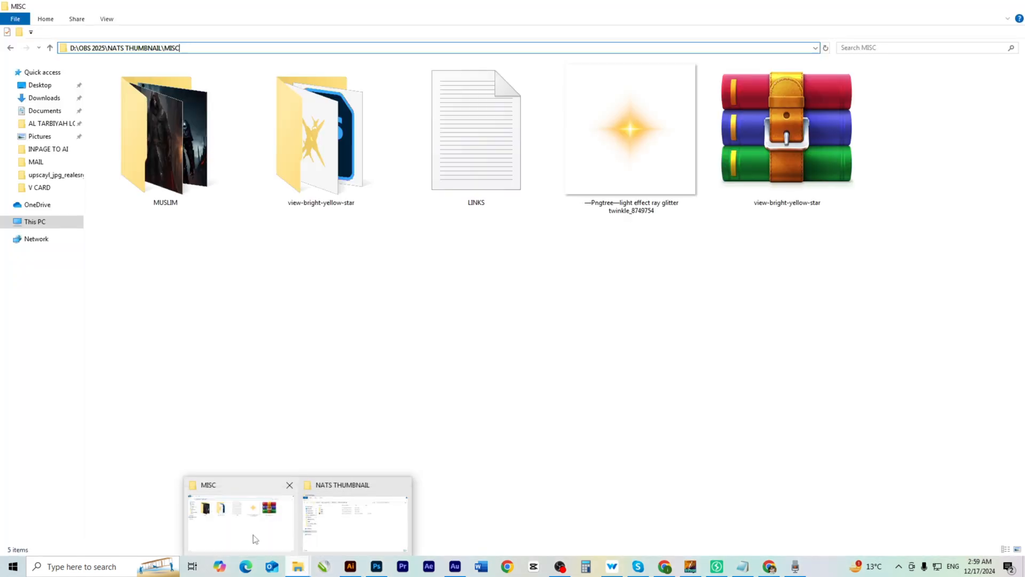
pyautogui.click(255, 539)
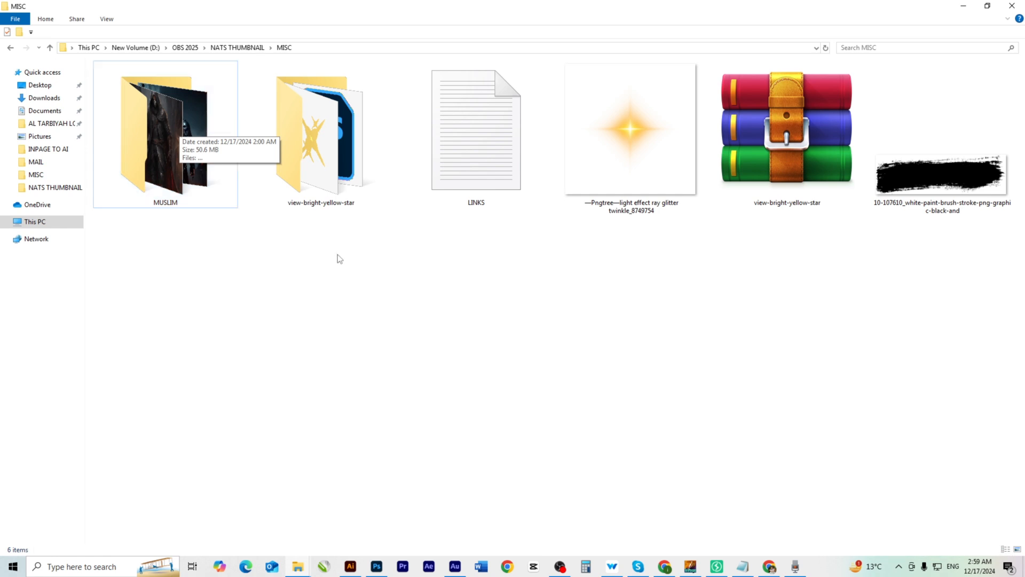
pyautogui.click(553, 292)
pyautogui.click(926, 189)
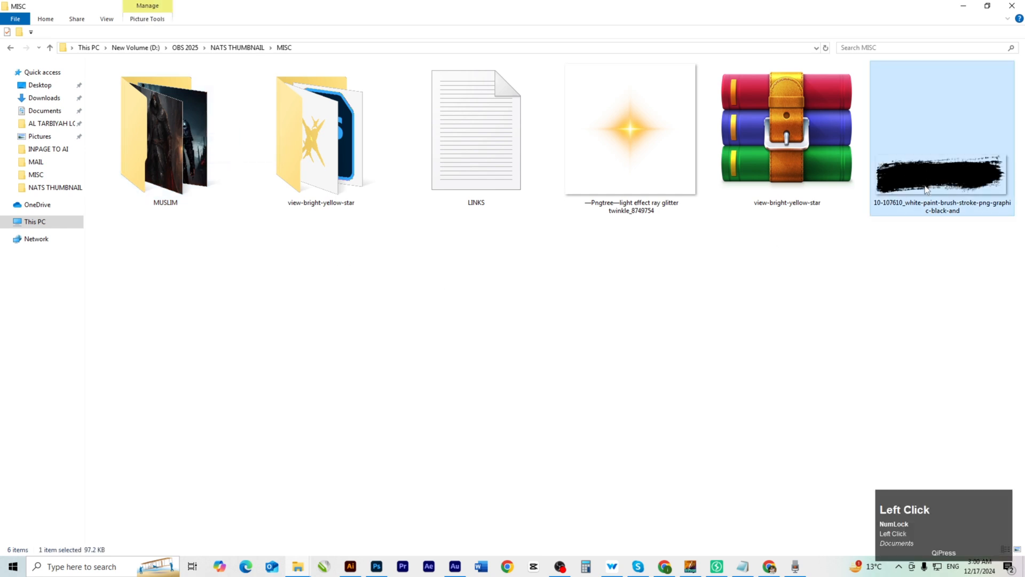
pyautogui.click(336, 288)
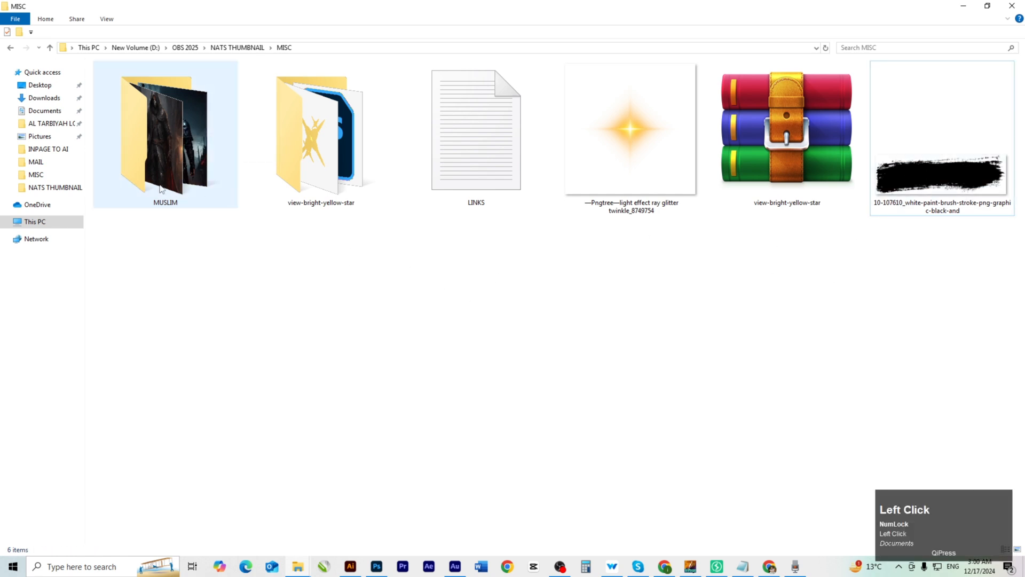
pyautogui.click(163, 167)
pyautogui.doubleClick(164, 156)
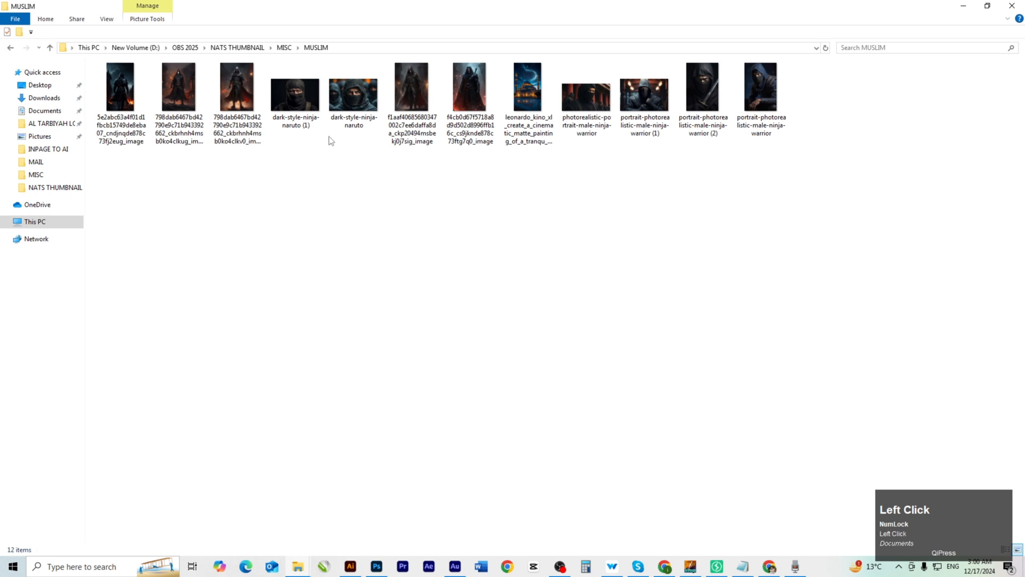
pyautogui.moveTo(353, 96); pyautogui.dragTo(432, 257)
pyautogui.hotkey('alt', 'Tab')
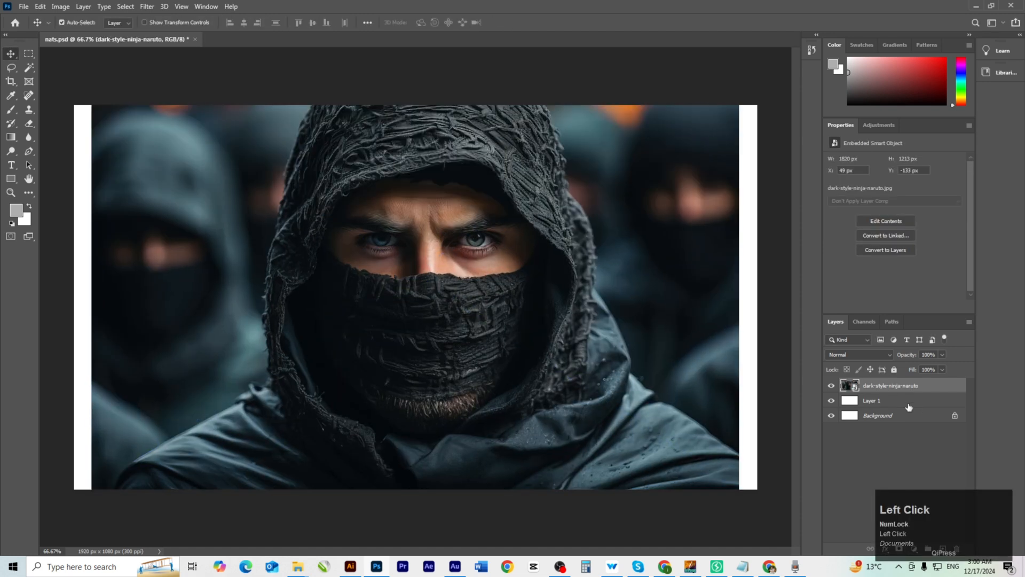
# Place the ninja photo and add a Solid Color fill layer sampled to near-black #090e12.
pyautogui.click(905, 405)
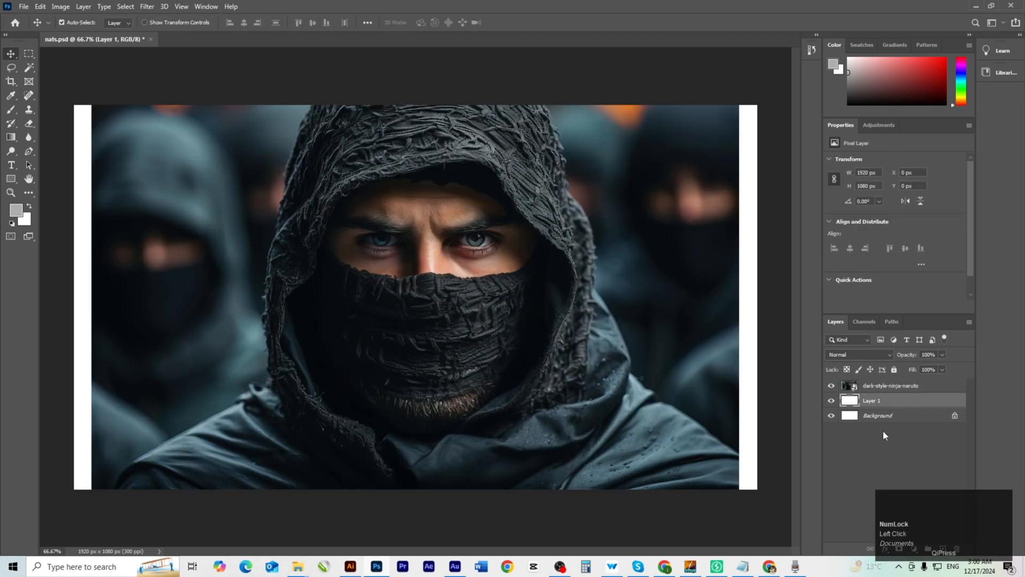
pyautogui.click(915, 549)
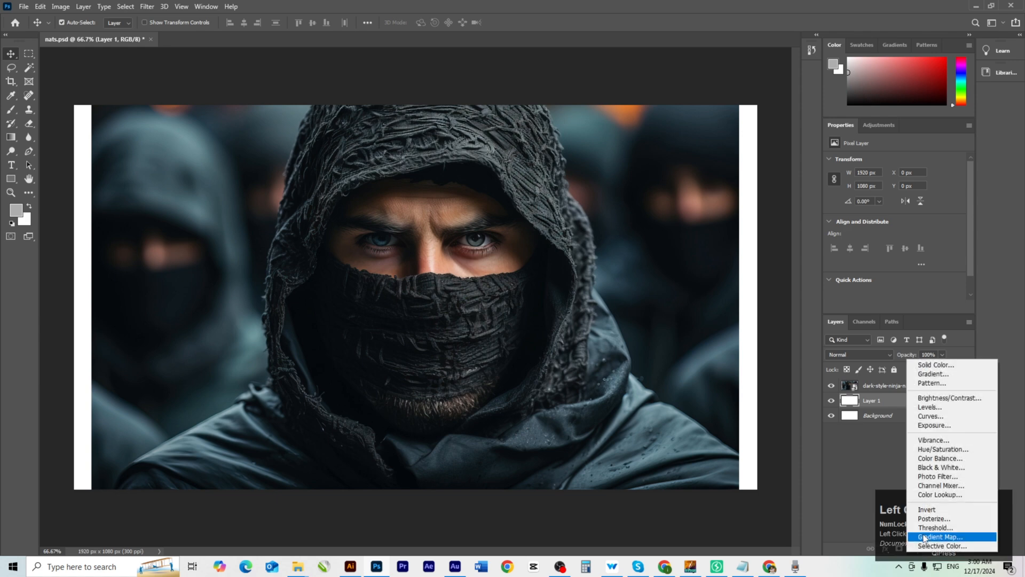
pyautogui.click(933, 363)
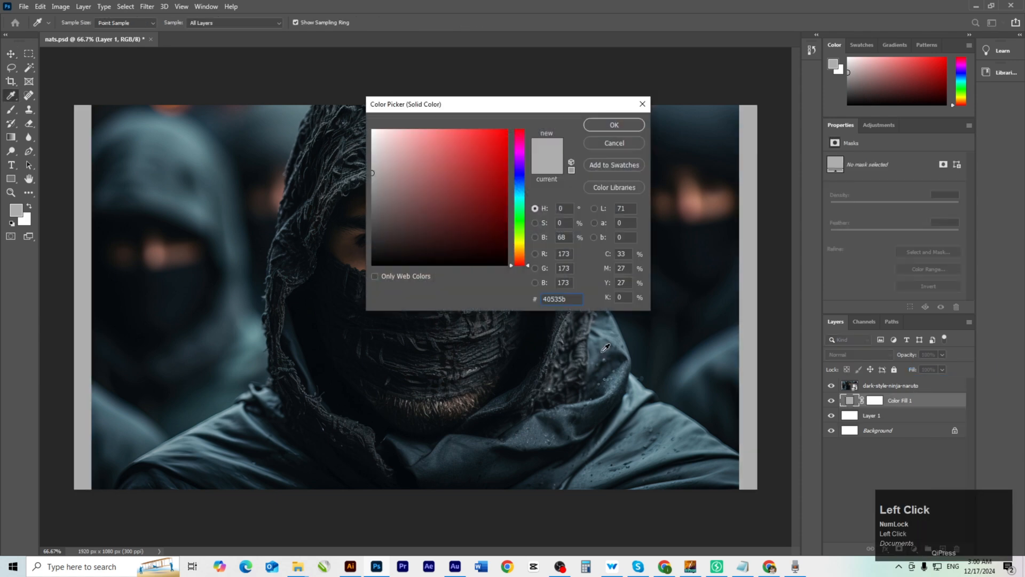
pyautogui.click(606, 352)
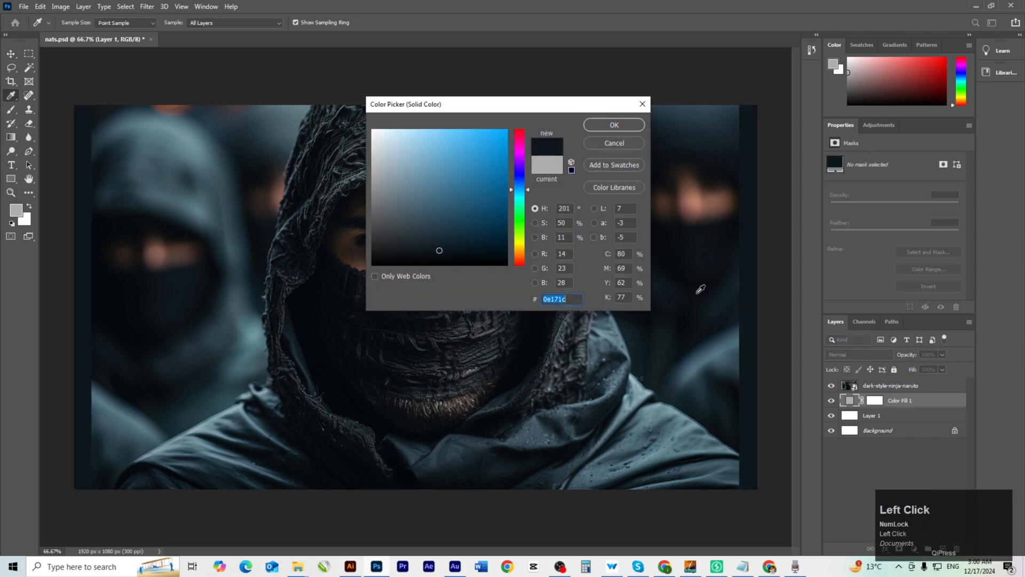
pyautogui.click(707, 276)
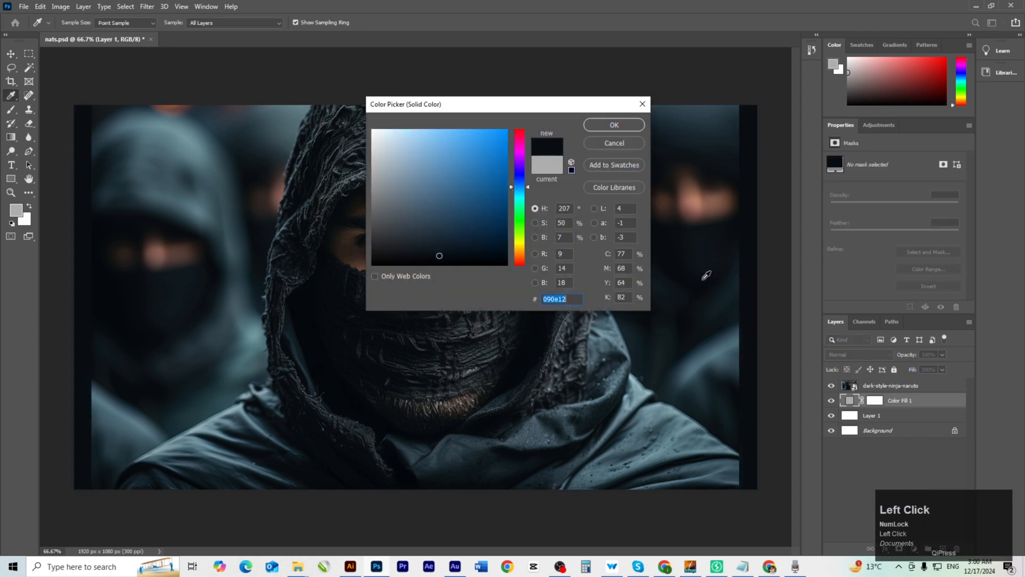
pyautogui.click(614, 125)
# Arrange the dark-style-ninja-naruto layer above the Color Fill 1 layer.
pyautogui.click(581, 386)
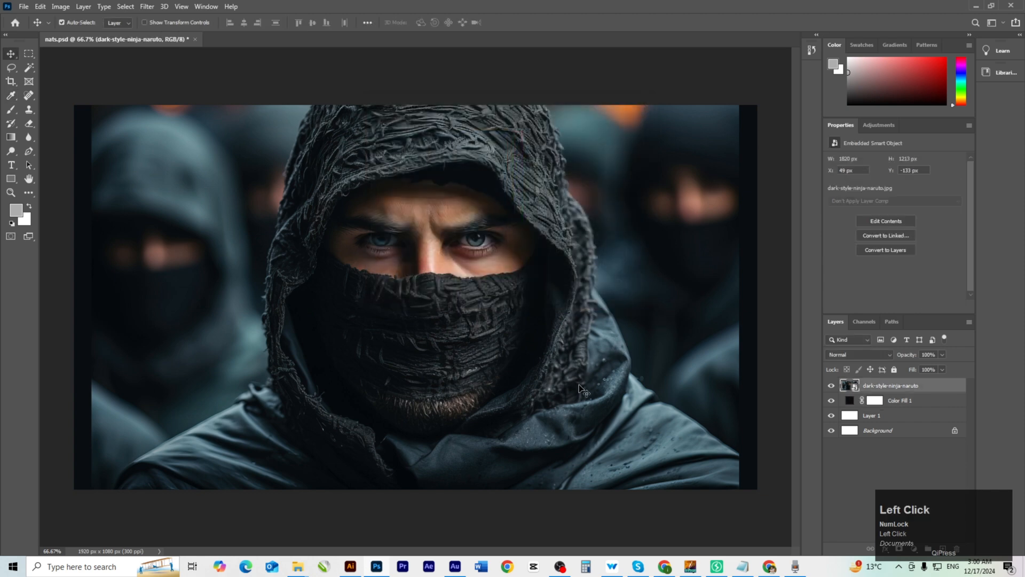
pyautogui.keyDown('ctrl'); pyautogui.click(584, 398); pyautogui.keyUp('ctrl')
pyautogui.moveTo(584, 397); pyautogui.dragTo(545, 385)
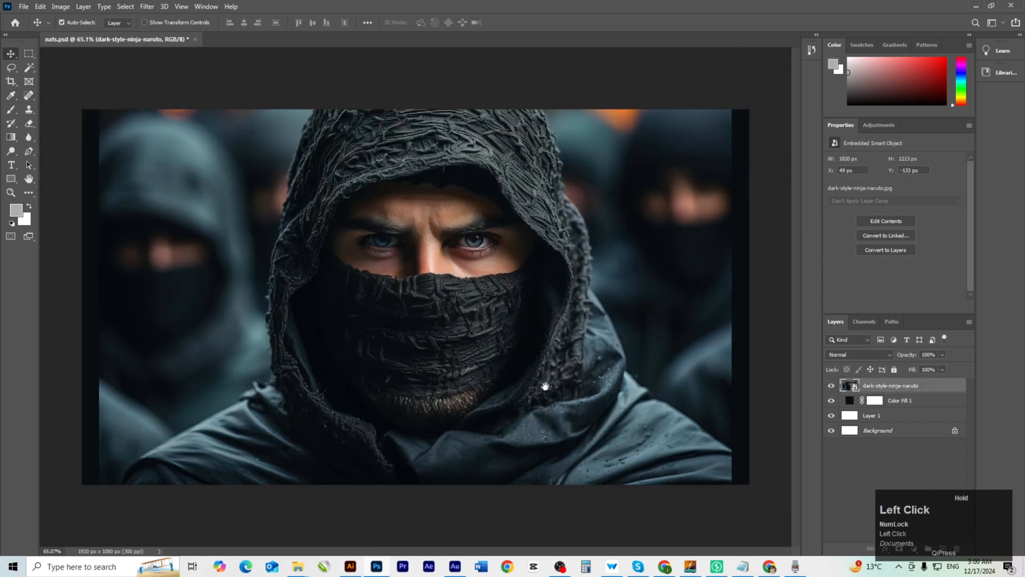
pyautogui.moveTo(969, 508); pyautogui.dragTo(992, 477)
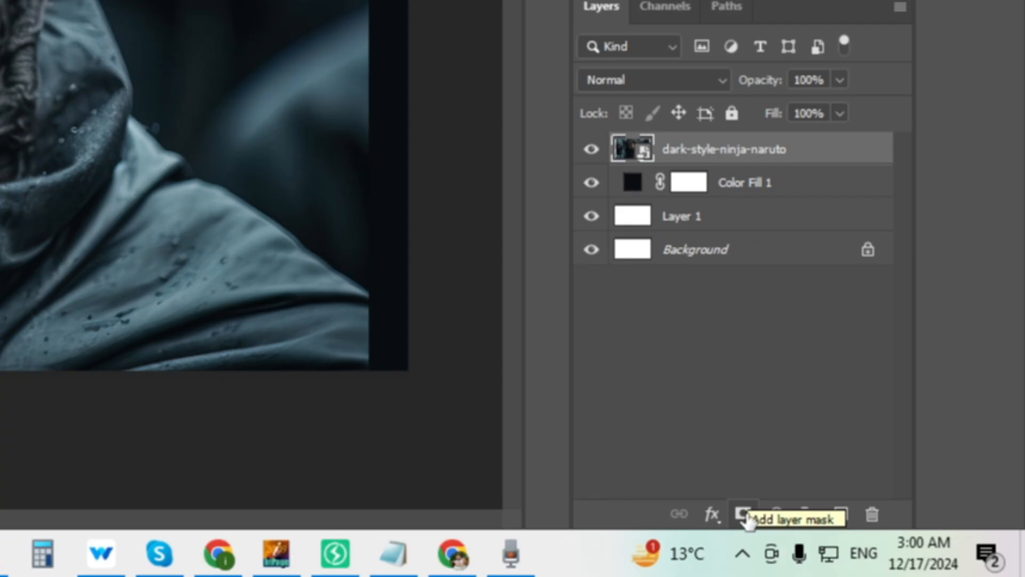
# Add a layer mask and paint black with a 250 brush along the photo's left and right edges.
pyautogui.click(743, 514)
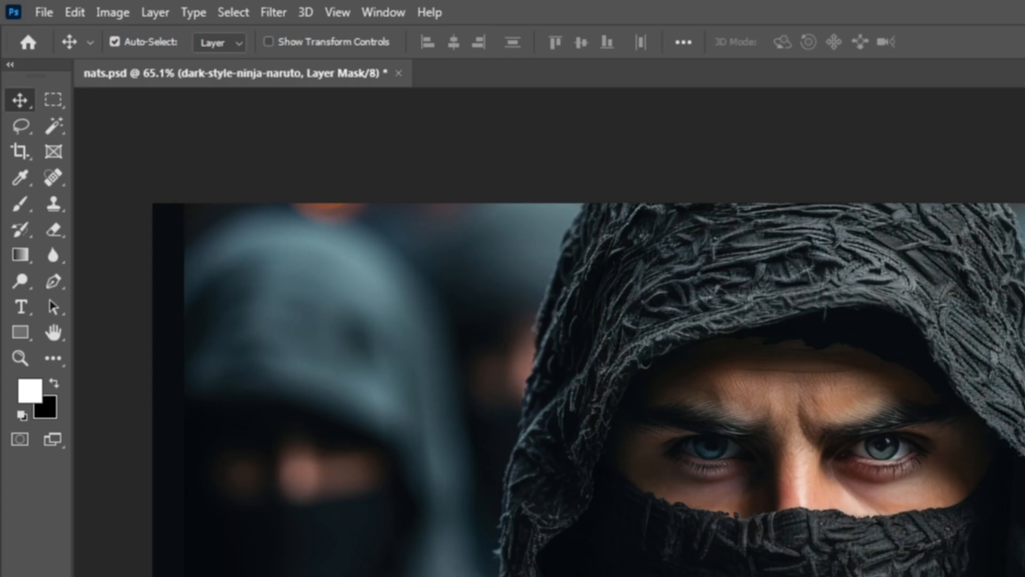
pyautogui.press('b')
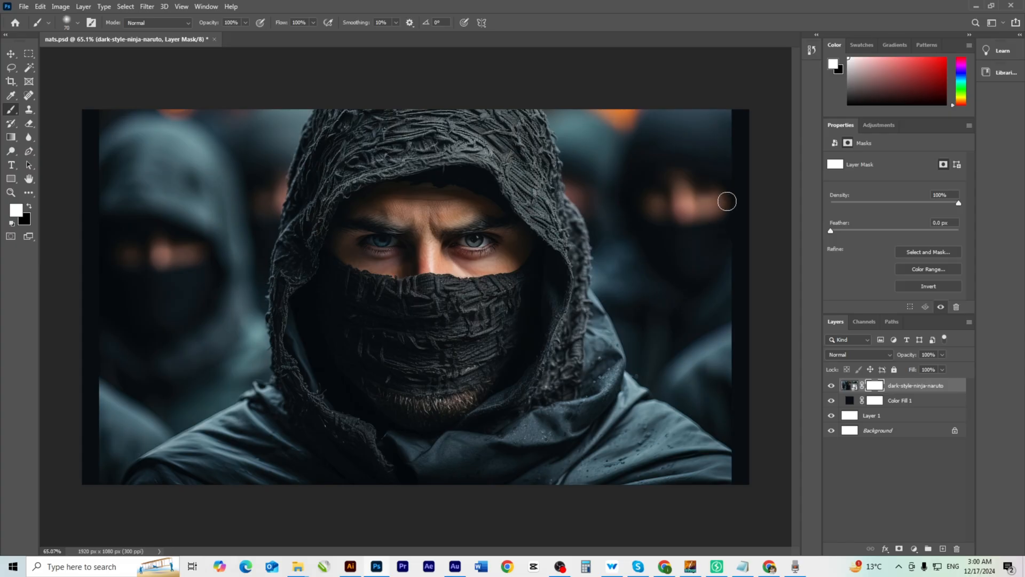
pyautogui.press(']')
pyautogui.moveTo(743, 118)
pyautogui.mouseDown()
pyautogui.moveTo(753, 221)
pyautogui.moveTo(748, 160)
pyautogui.mouseUp()
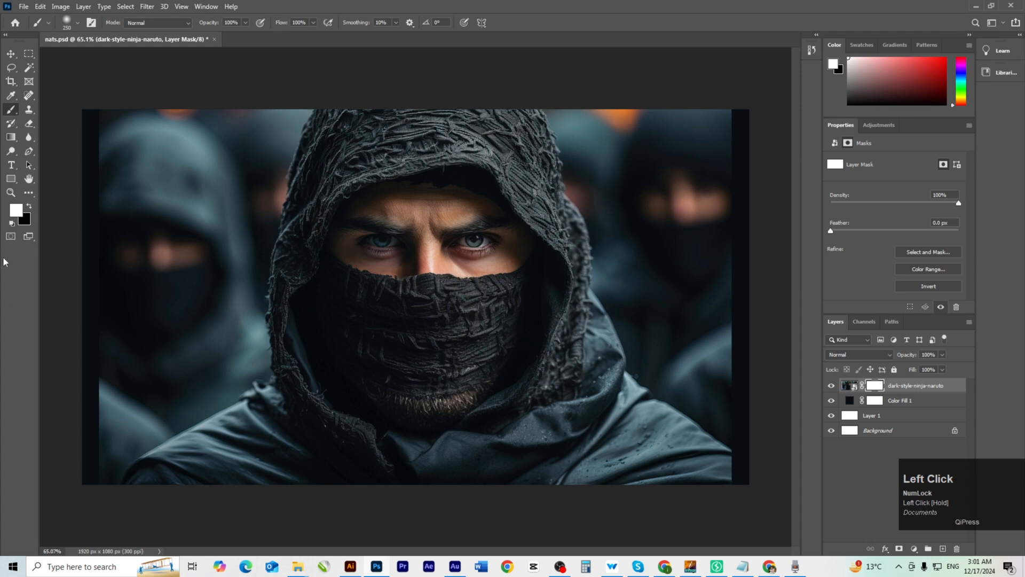
pyautogui.press('x')
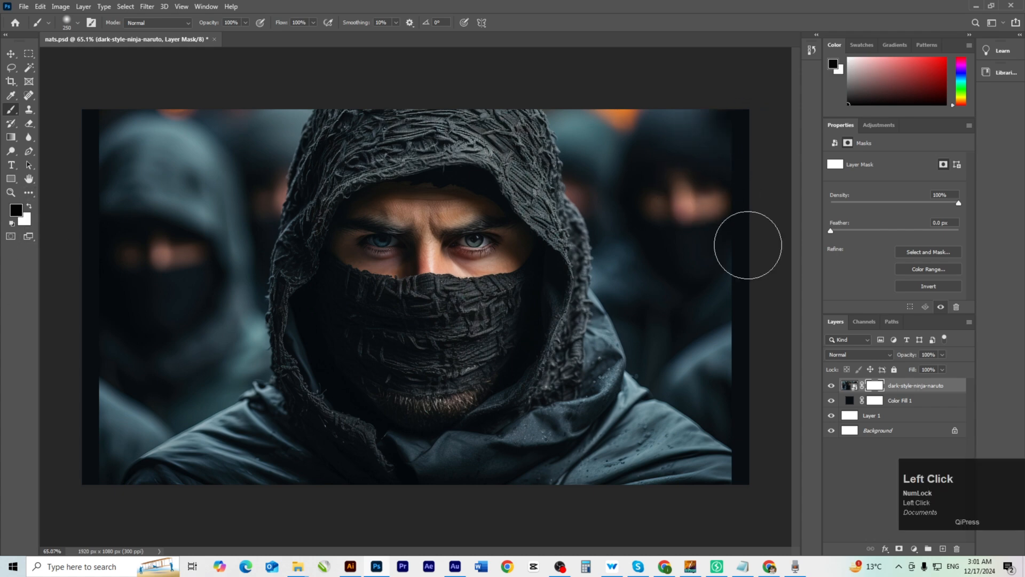
pyautogui.moveTo(772, 339)
pyautogui.mouseDown()
pyautogui.moveTo(748, 352)
pyautogui.moveTo(762, 466)
pyautogui.mouseUp()
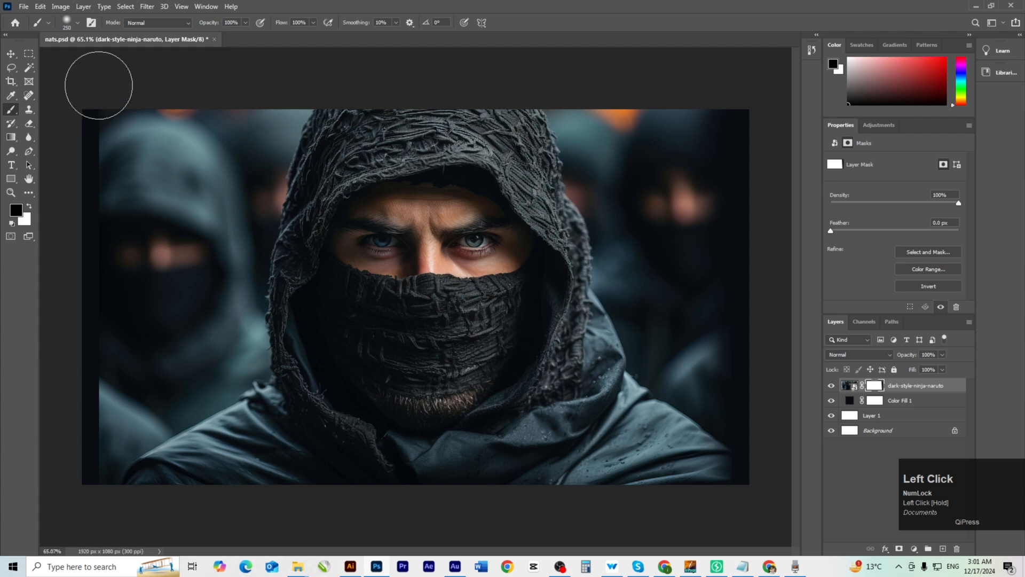
pyautogui.moveTo(99, 85)
pyautogui.mouseDown()
pyautogui.moveTo(99, 348)
pyautogui.moveTo(76, 552)
pyautogui.moveTo(76, 391)
pyautogui.moveTo(68, 464)
pyautogui.moveTo(82, 94)
pyautogui.moveTo(90, 213)
pyautogui.mouseUp()
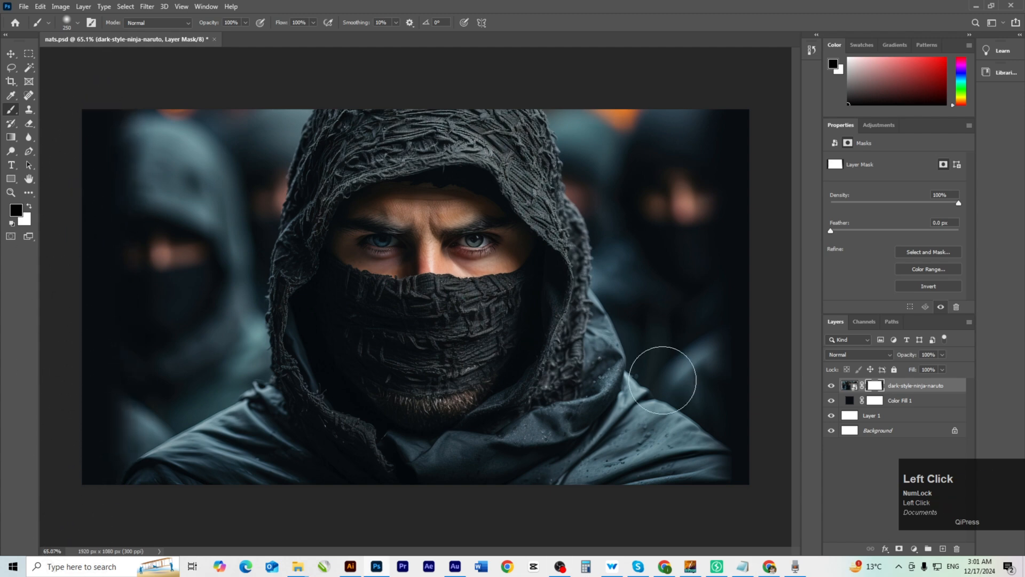
# Return the view to 66.67%, clear the selection, and bring back the MUSLIM folder.
pyautogui.keyDown('ctrl'); pyautogui.click(469, 426); pyautogui.keyUp('ctrl')
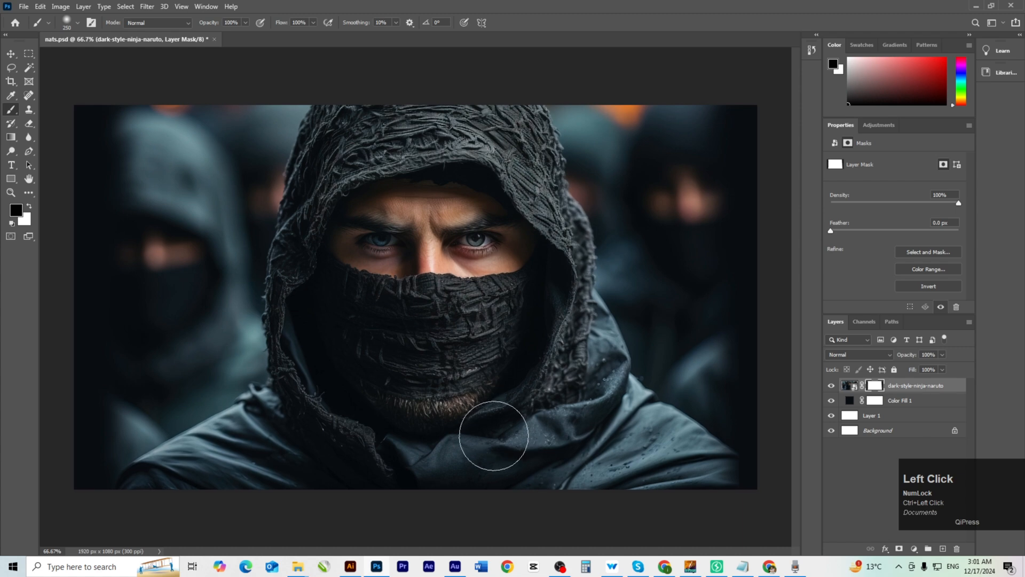
pyautogui.press('v')
pyautogui.hotkey('ctrl', 'a')
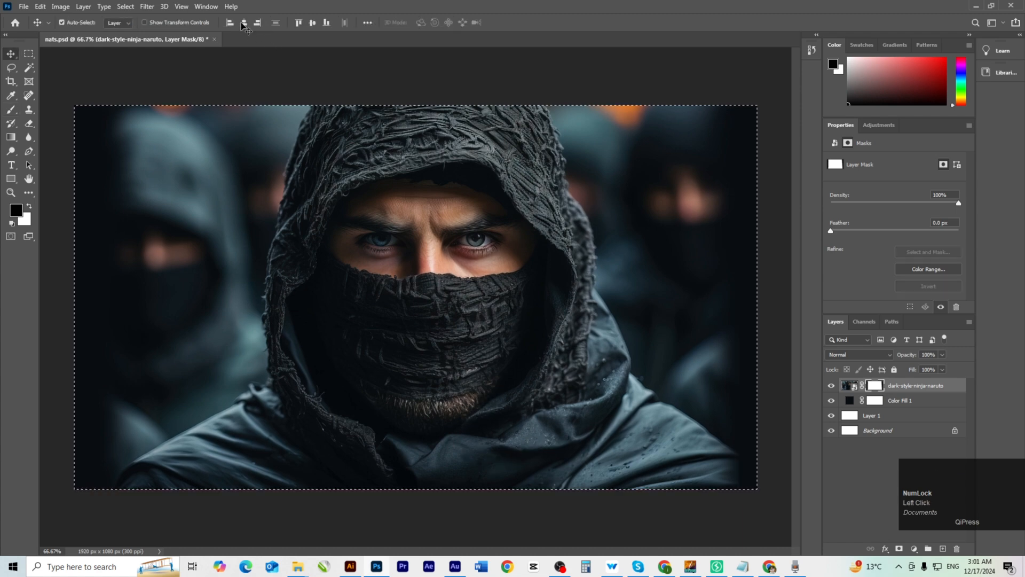
pyautogui.hotkey('ctrl', 'd')
pyautogui.keyDown('ctrl'); pyautogui.click(473, 375); pyautogui.keyUp('ctrl')
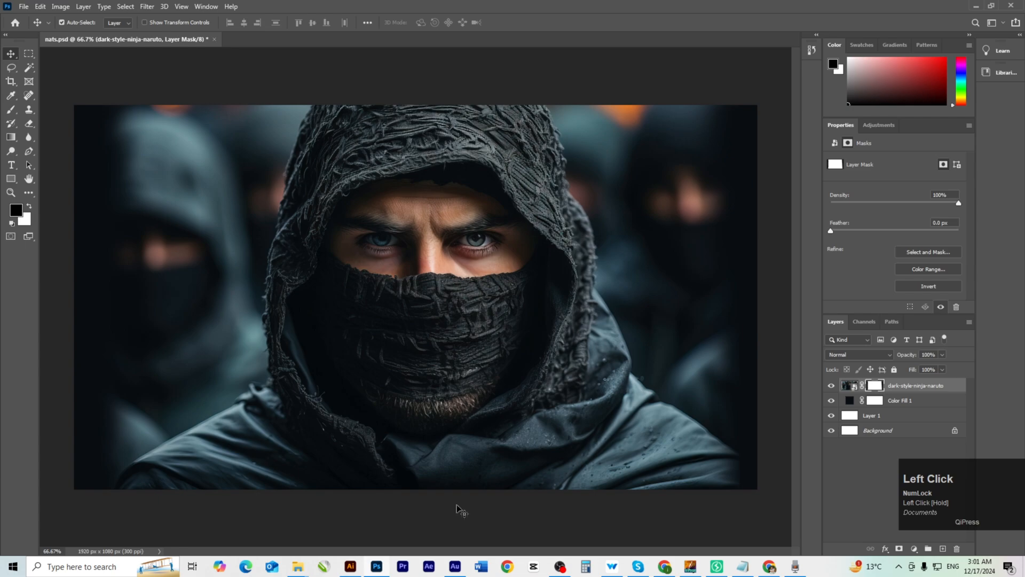
pyautogui.click(226, 526)
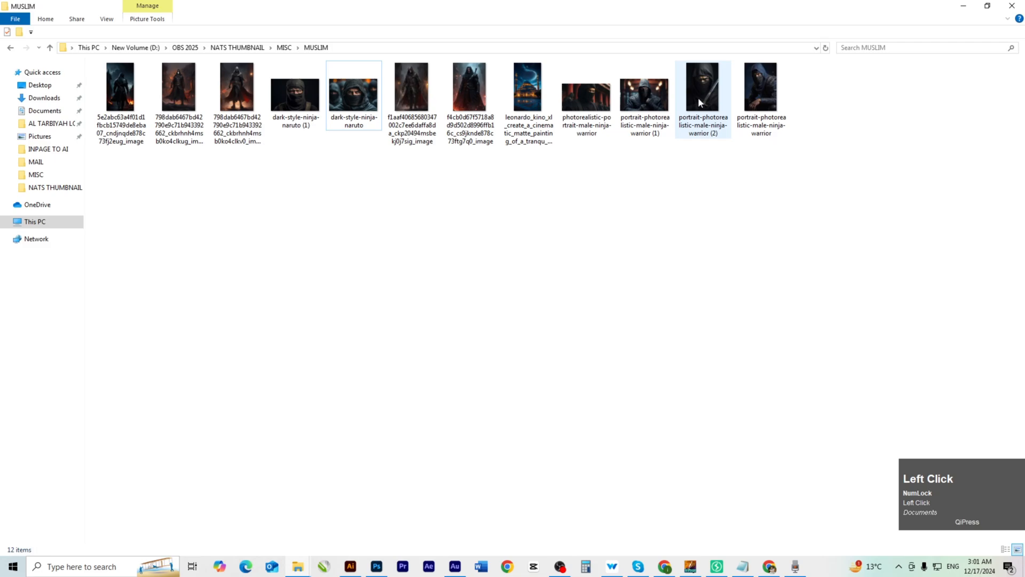
# Place the portrait-photorealistic-male-ninja-warrior (2) photo and slide it to X 1200 px on the right.
pyautogui.moveTo(698, 97); pyautogui.dragTo(640, 298)
pyautogui.hotkey('alt', 'Tab')
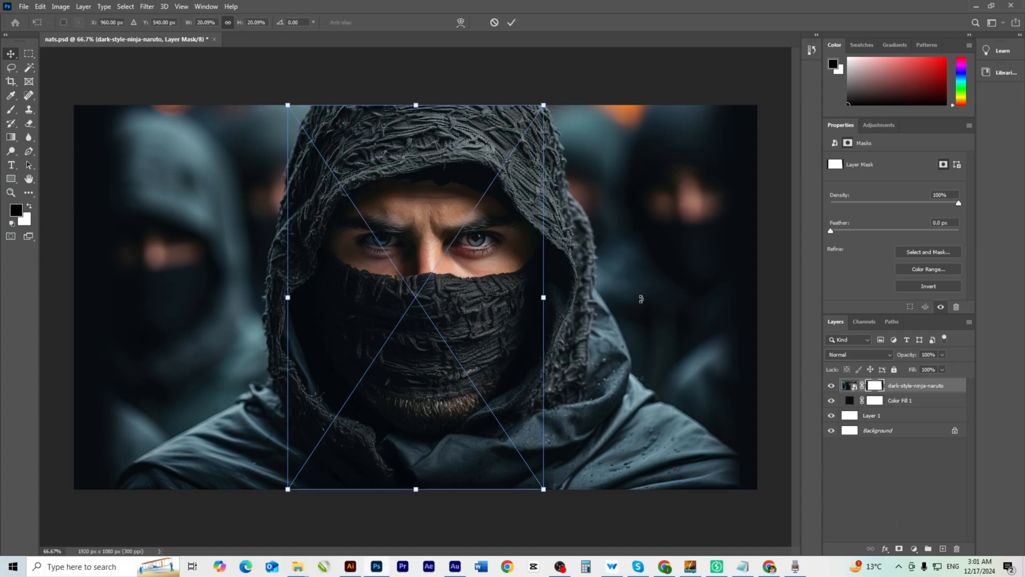
pyautogui.press('Return')
pyautogui.moveTo(364, 328); pyautogui.dragTo(511, 319)
pyautogui.moveTo(588, 345); pyautogui.dragTo(547, 346)
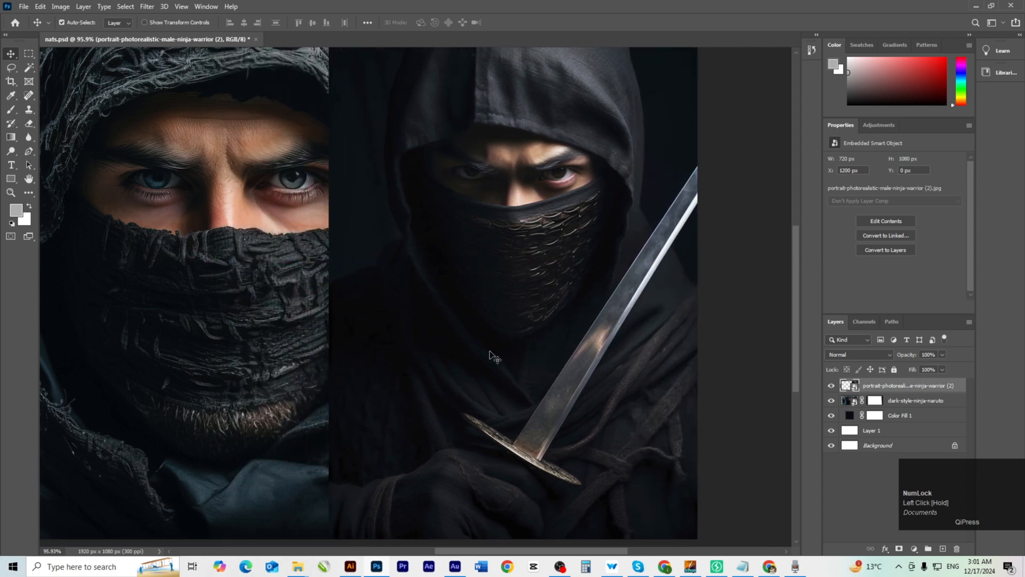
pyautogui.keyDown('alt'); pyautogui.click(460, 340); pyautogui.keyUp('alt')
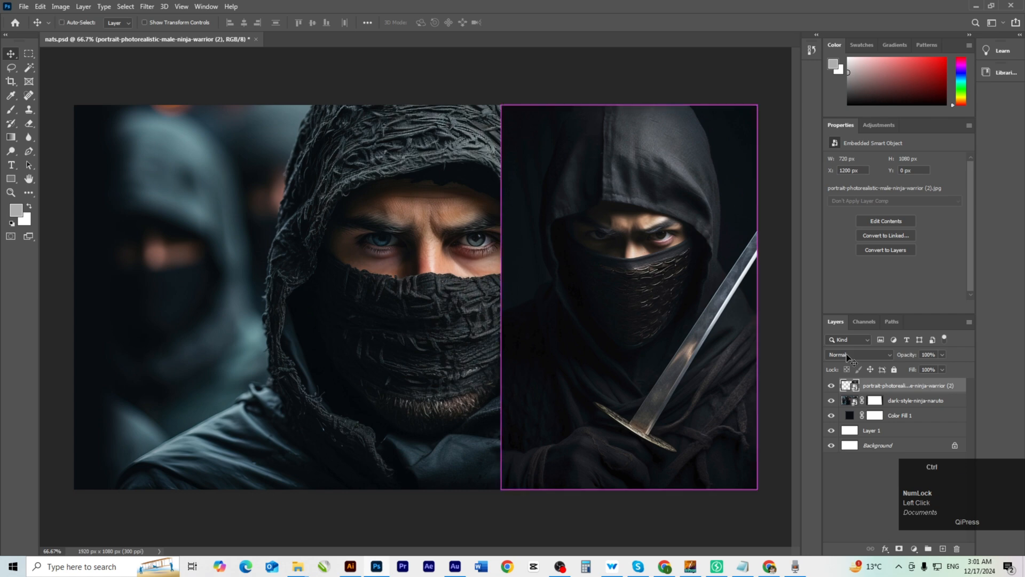
# Add a layer mask to the right-hand ninja and brush away its seam with the hooded portrait.
pyautogui.keyDown('ctrl'); pyautogui.click(629, 351); pyautogui.keyUp('ctrl')
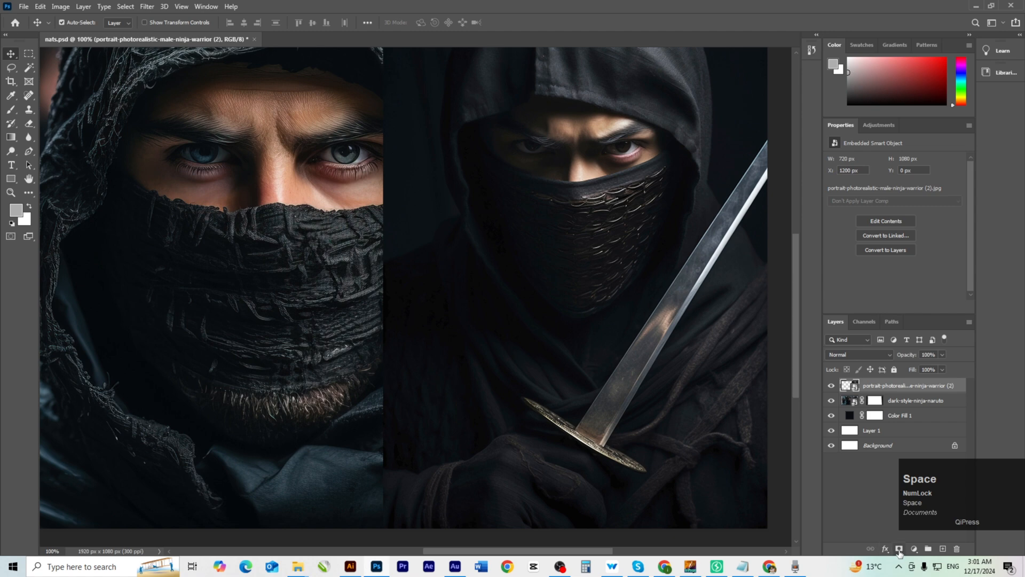
pyautogui.click(899, 549)
pyautogui.keyDown('ctrl'); pyautogui.keyDown('alt'); pyautogui.click(645, 420); pyautogui.keyUp('alt'); pyautogui.keyUp('ctrl')
pyautogui.moveTo(644, 420); pyautogui.dragTo(633, 428)
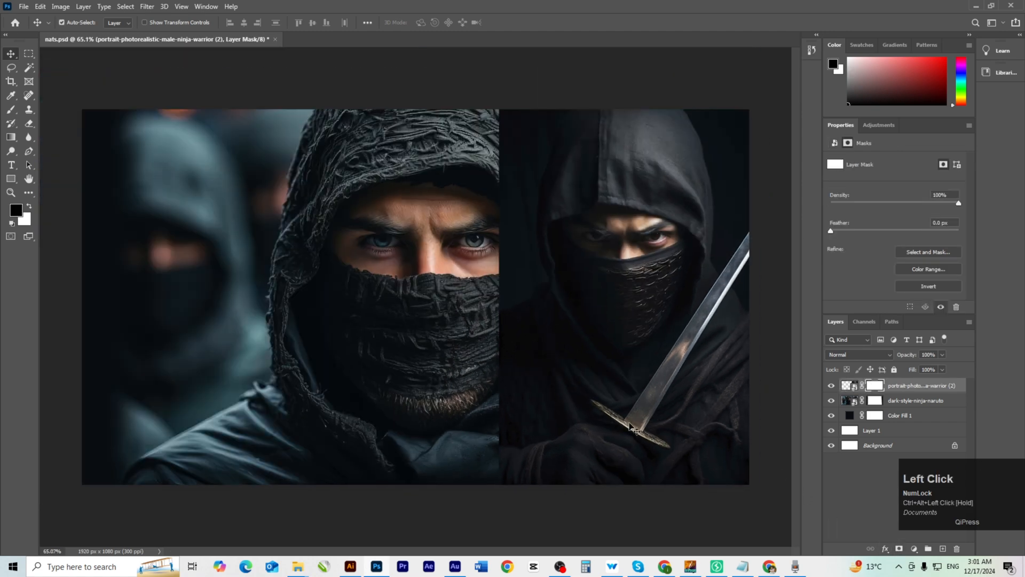
pyautogui.press('b')
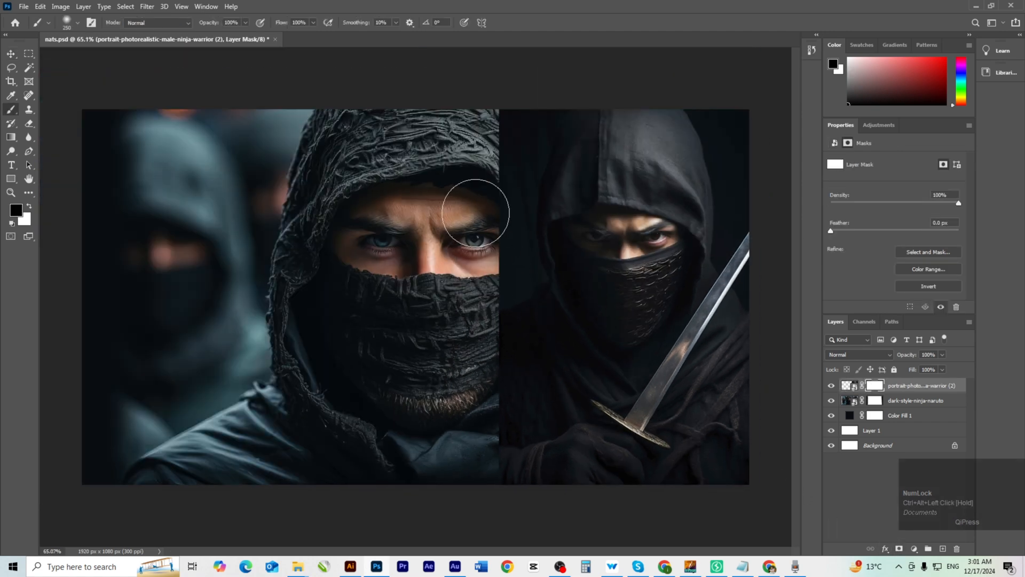
pyautogui.moveTo(471, 103)
pyautogui.mouseDown()
pyautogui.moveTo(475, 494)
pyautogui.moveTo(495, 442)
pyautogui.moveTo(494, 57)
pyautogui.moveTo(442, 469)
pyautogui.moveTo(501, 207)
pyautogui.moveTo(510, 478)
pyautogui.moveTo(508, 329)
pyautogui.moveTo(883, 479)
pyautogui.moveTo(660, 523)
pyautogui.moveTo(537, 513)
pyautogui.moveTo(794, 385)
pyautogui.moveTo(778, 132)
pyautogui.moveTo(767, 115)
pyautogui.moveTo(586, 75)
pyautogui.moveTo(543, 94)
pyautogui.moveTo(767, 107)
pyautogui.moveTo(731, 91)
pyautogui.moveTo(790, 216)
pyautogui.moveTo(764, 430)
pyautogui.moveTo(777, 423)
pyautogui.moveTo(751, 446)
pyautogui.moveTo(464, 525)
pyautogui.moveTo(548, 452)
pyautogui.moveTo(505, 149)
pyautogui.moveTo(497, 171)
pyautogui.moveTo(508, 183)
pyautogui.moveTo(570, 206)
pyautogui.mouseUp()
# Shrink the right-hand ninja to about 80% and align it to the canvas's top-right corner.
pyautogui.press('v')
pyautogui.click(642, 259)
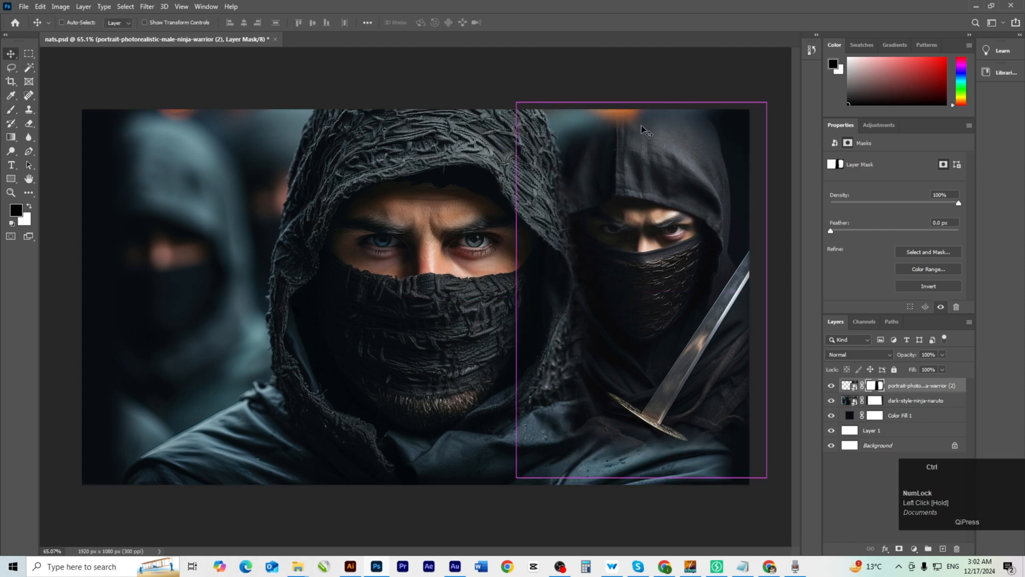
pyautogui.hotkey('ctrl', 't')
pyautogui.moveTo(642, 101); pyautogui.dragTo(645, 175)
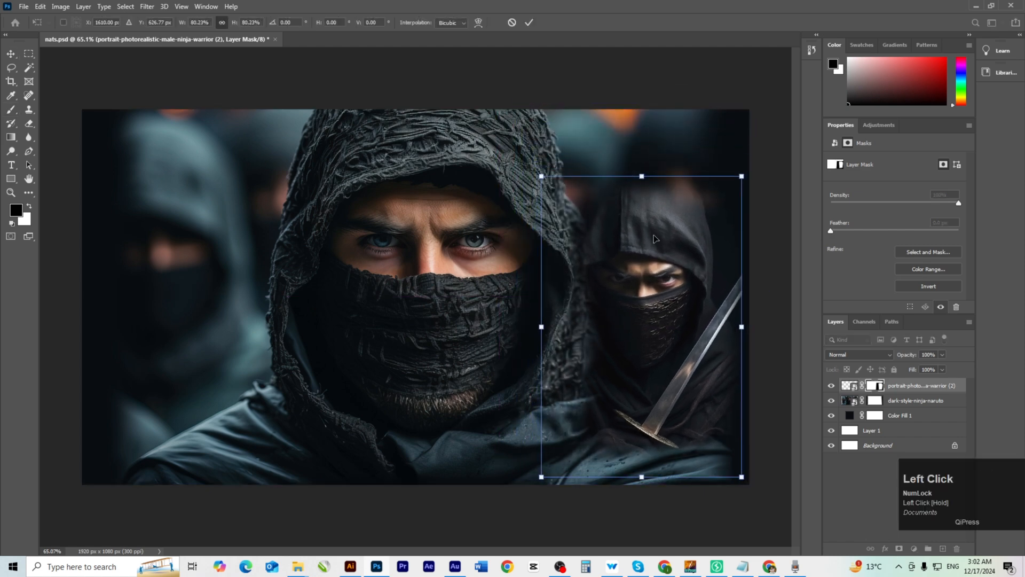
pyautogui.moveTo(656, 237); pyautogui.dragTo(674, 166)
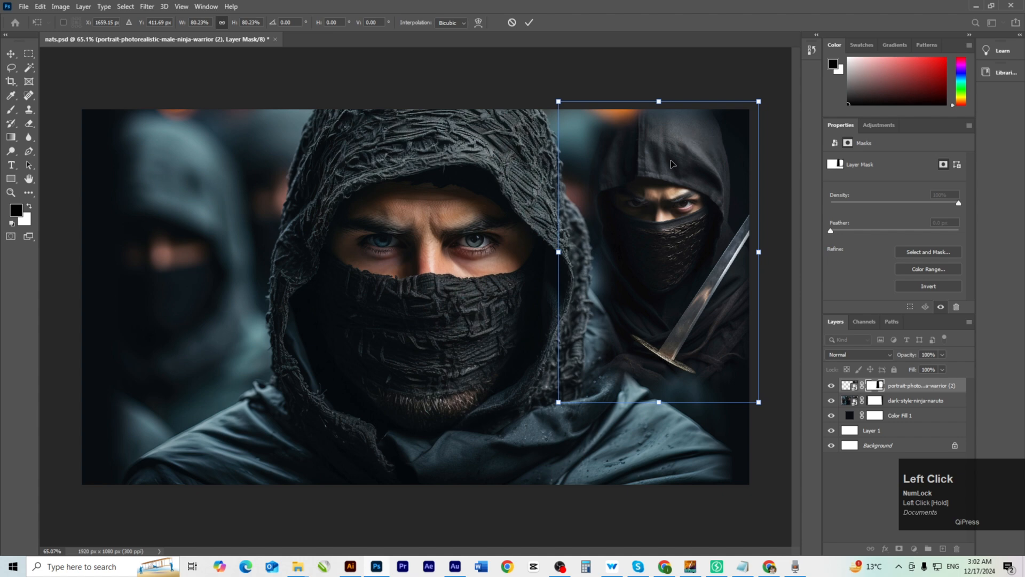
pyautogui.press('Return')
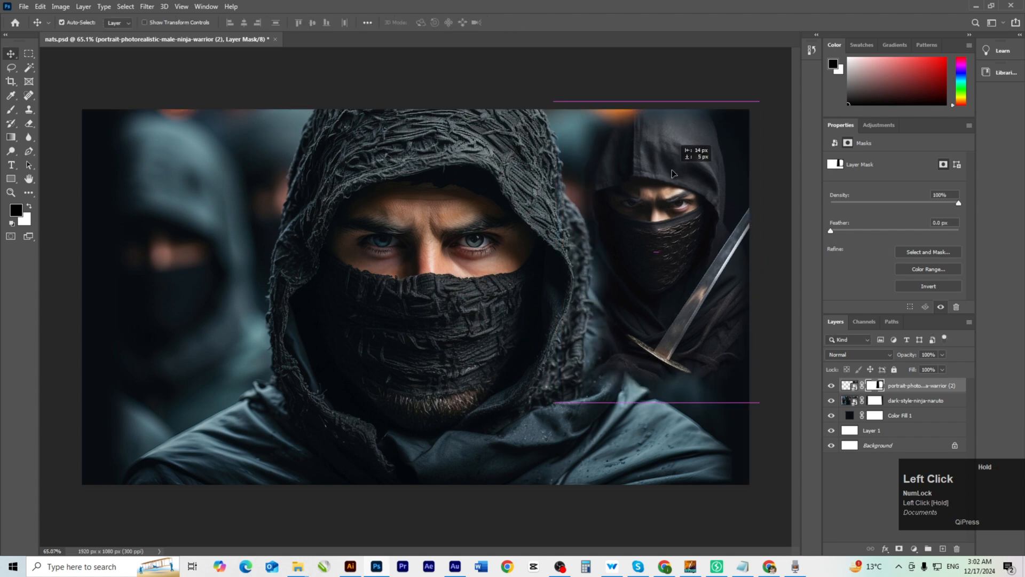
pyautogui.hotkey('ctrl', 'a')
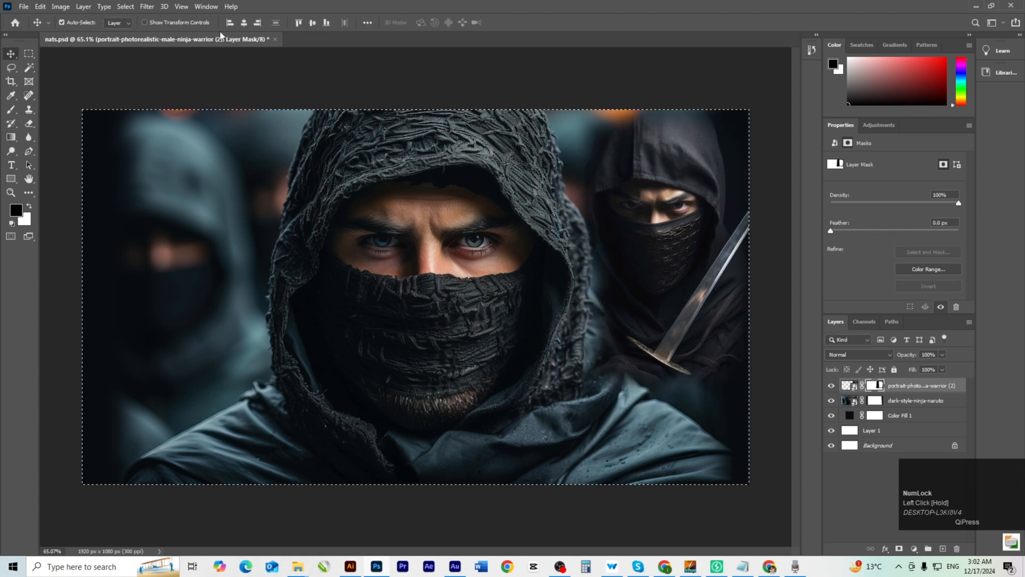
pyautogui.click(257, 23)
pyautogui.click(298, 23)
pyautogui.hotkey('ctrl', 'd')
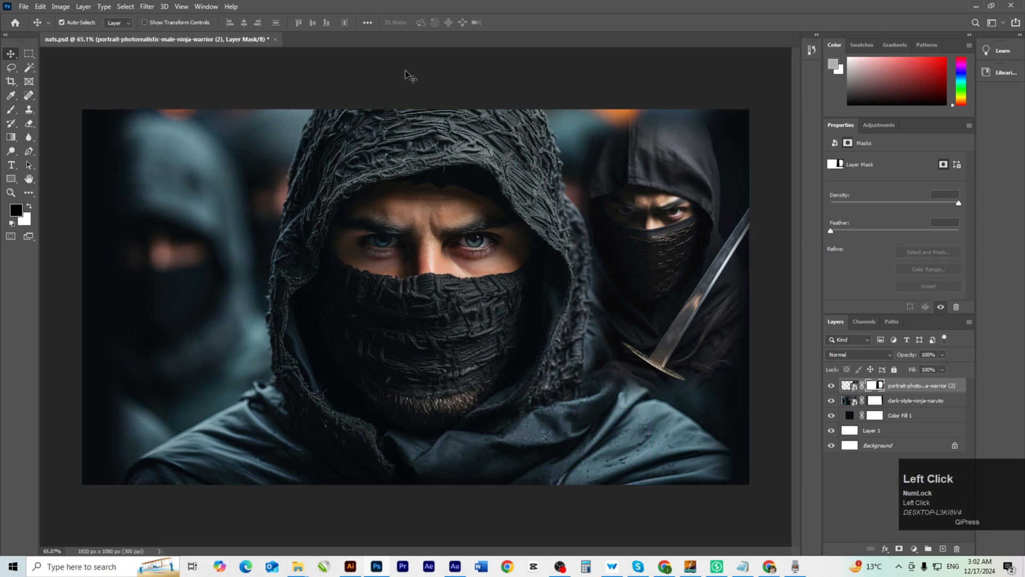
pyautogui.click(409, 76)
# Paint on the right ninja's mask to remove the orange glow above the hood.
pyautogui.keyDown('ctrl'); pyautogui.click(621, 241); pyautogui.keyUp('ctrl')
pyautogui.keyDown('ctrl'); pyautogui.click(631, 219); pyautogui.keyUp('ctrl')
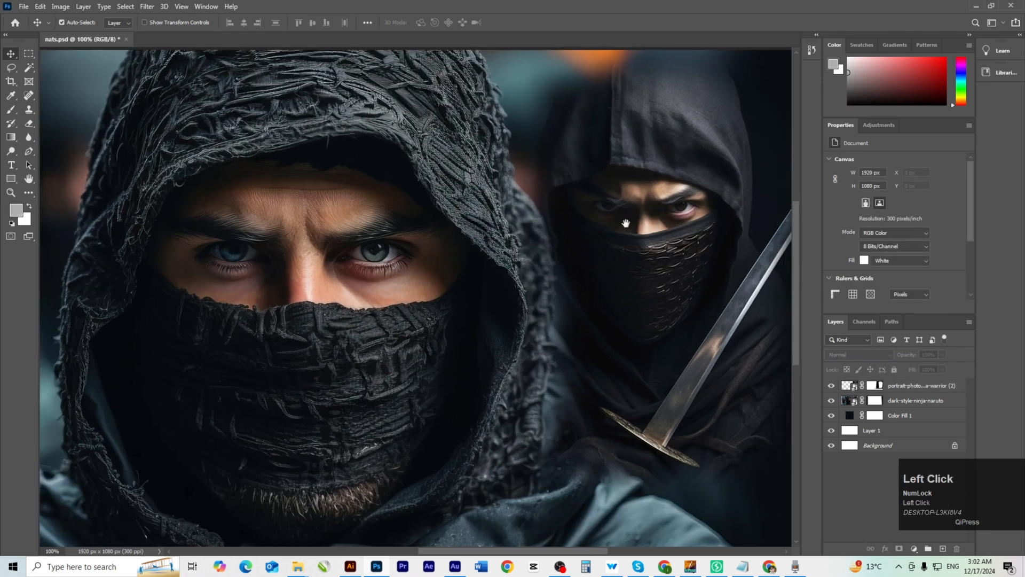
pyautogui.click(957, 383)
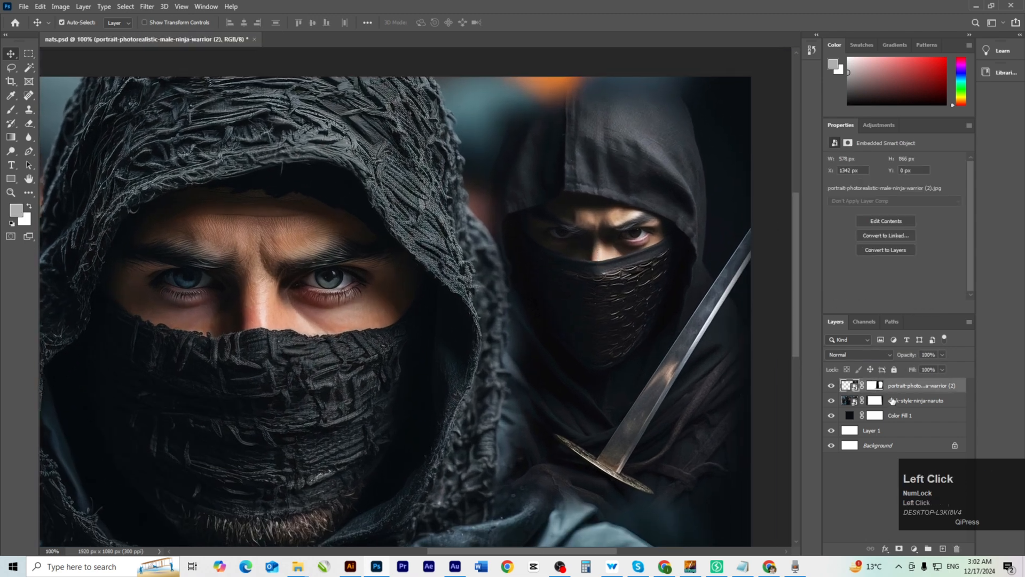
pyautogui.keyDown('ctrl'); pyautogui.click(550, 149); pyautogui.keyUp('ctrl')
pyautogui.moveTo(588, 192); pyautogui.dragTo(536, 245)
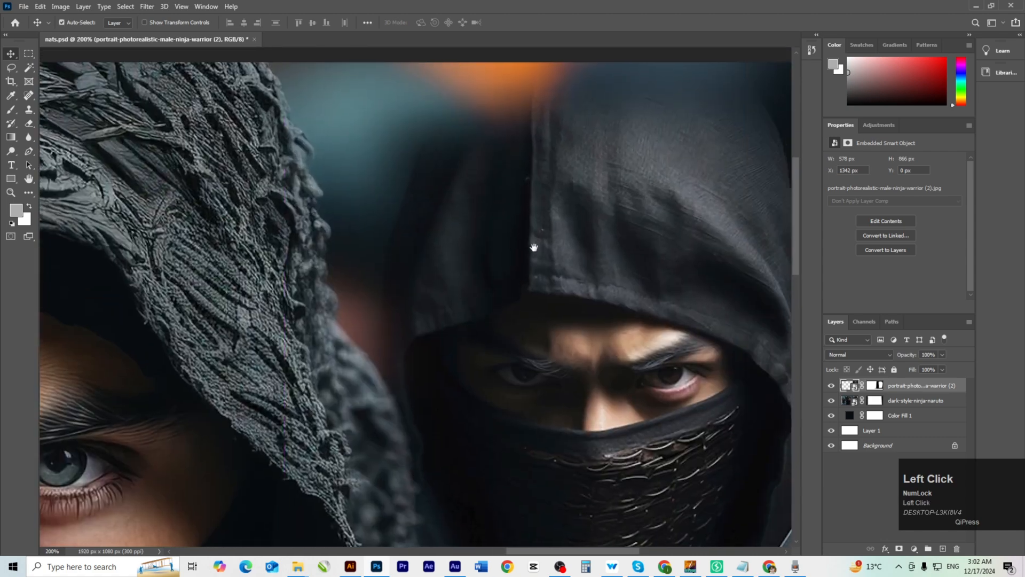
pyautogui.keyDown('ctrl'); pyautogui.keyDown('alt'); pyautogui.click(591, 253); pyautogui.keyUp('alt'); pyautogui.keyUp('ctrl')
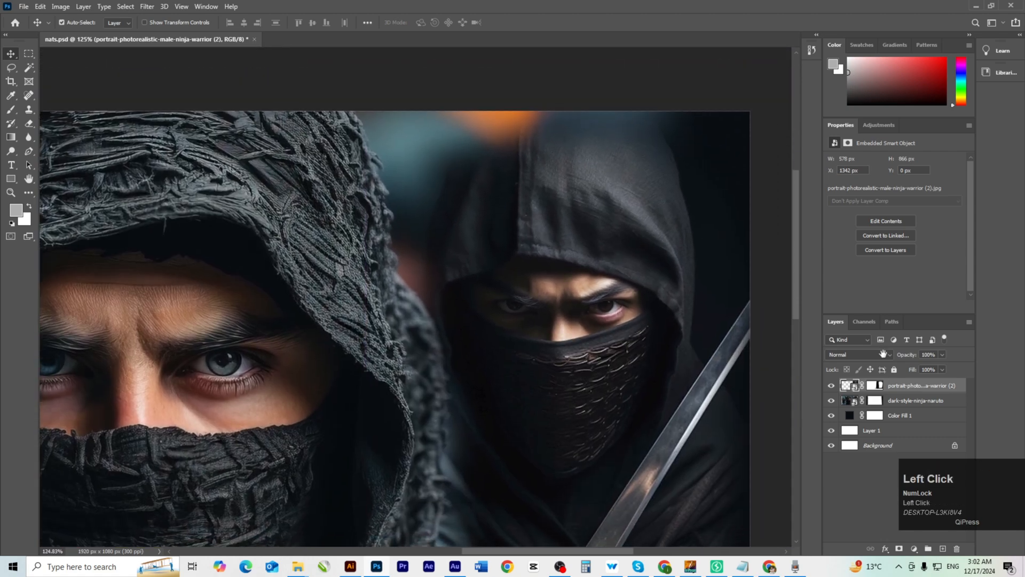
pyautogui.click(878, 386)
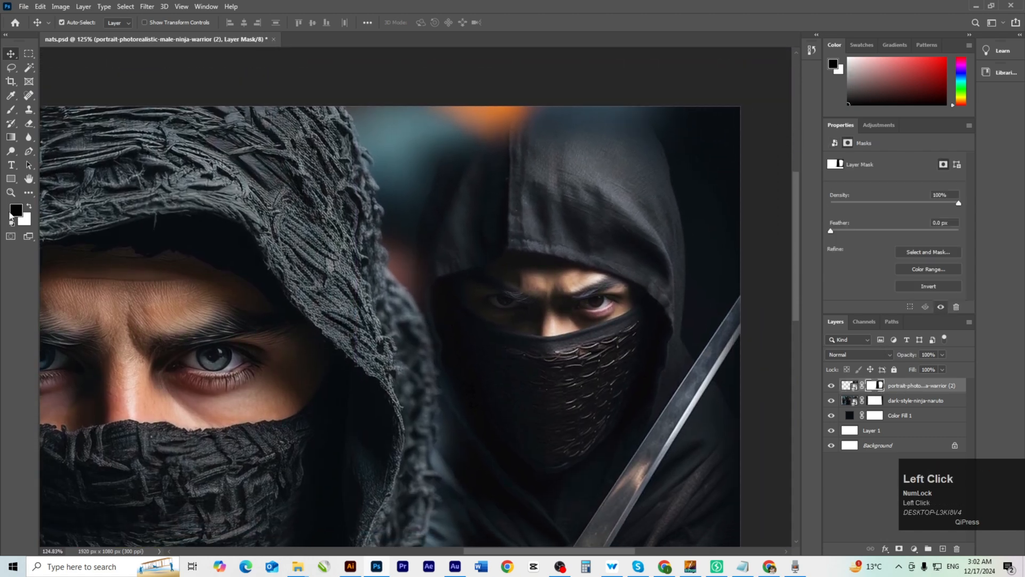
pyautogui.click(30, 208)
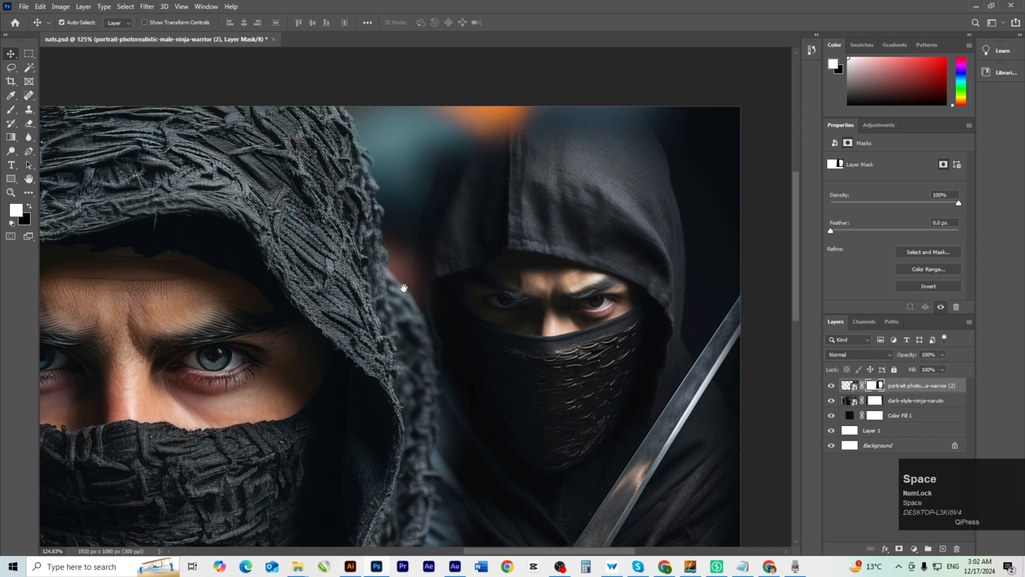
pyautogui.moveTo(404, 288); pyautogui.dragTo(443, 301)
pyautogui.press('b')
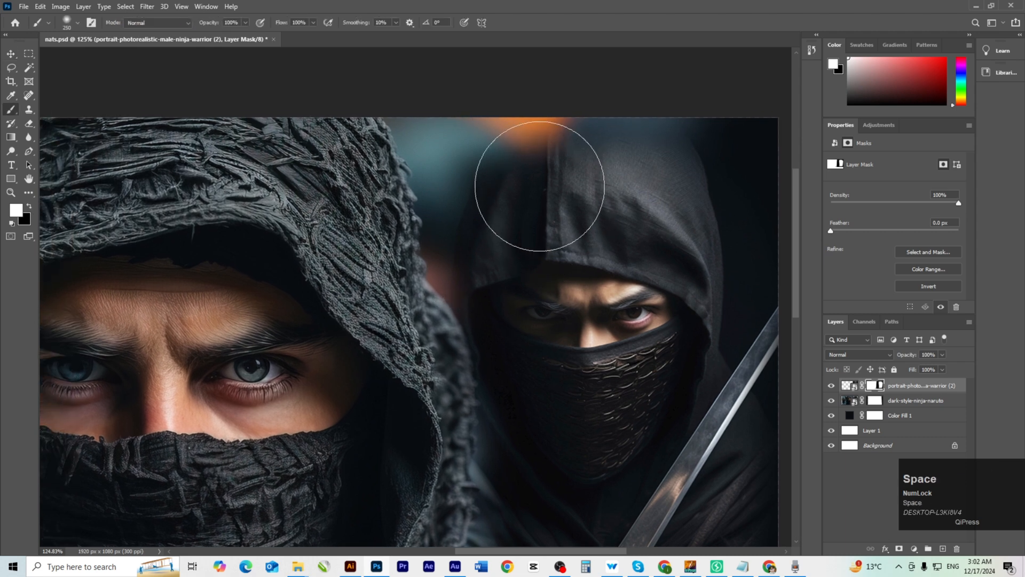
pyautogui.moveTo(543, 179)
pyautogui.mouseDown()
pyautogui.moveTo(564, 155)
pyautogui.moveTo(518, 154)
pyautogui.moveTo(635, 139)
pyautogui.moveTo(716, 146)
pyautogui.moveTo(703, 145)
pyautogui.moveTo(741, 165)
pyautogui.moveTo(713, 152)
pyautogui.moveTo(738, 197)
pyautogui.mouseUp()
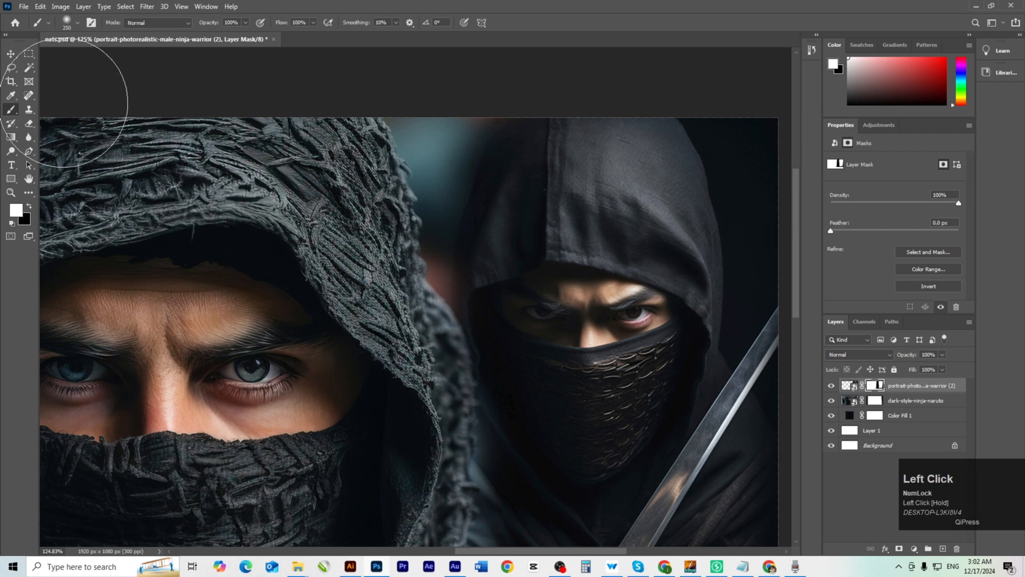
# Zoom out to the whole composite and save nats.psd.
pyautogui.click(10, 54)
pyautogui.scroll(-6, 499, 373)
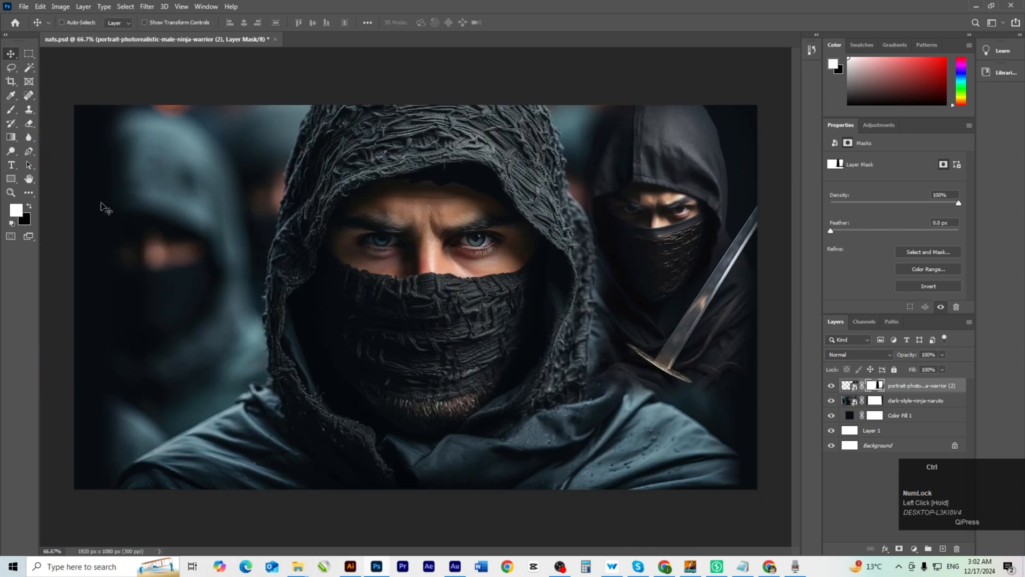
pyautogui.hotkey('ctrl', 's')
# Drag the full-body warrior image from Explorer onto the canvas and position it along the left edge.
pyautogui.hotkey('alt', 'Tab')
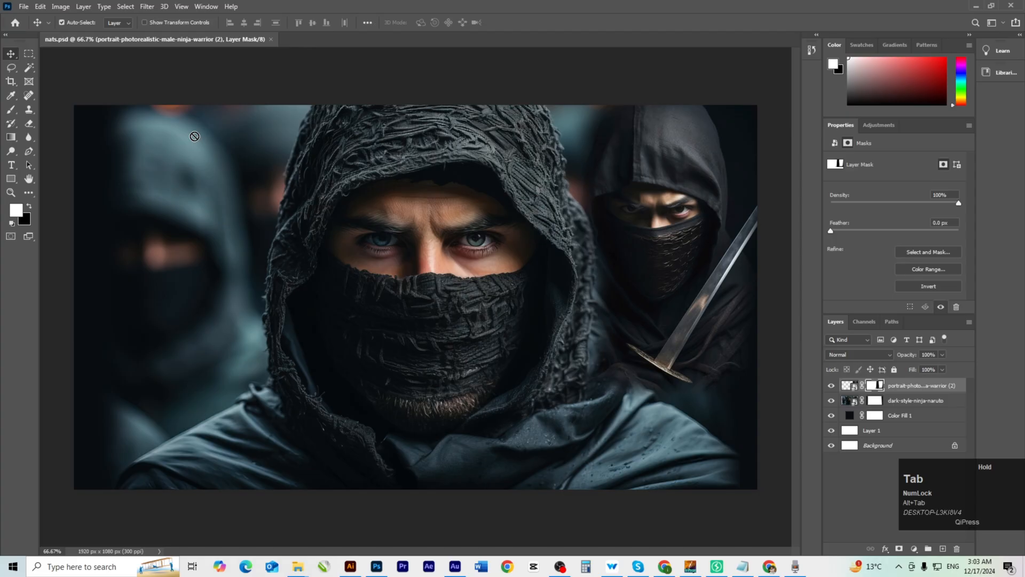
pyautogui.moveTo(141, 242); pyautogui.dragTo(142, 235)
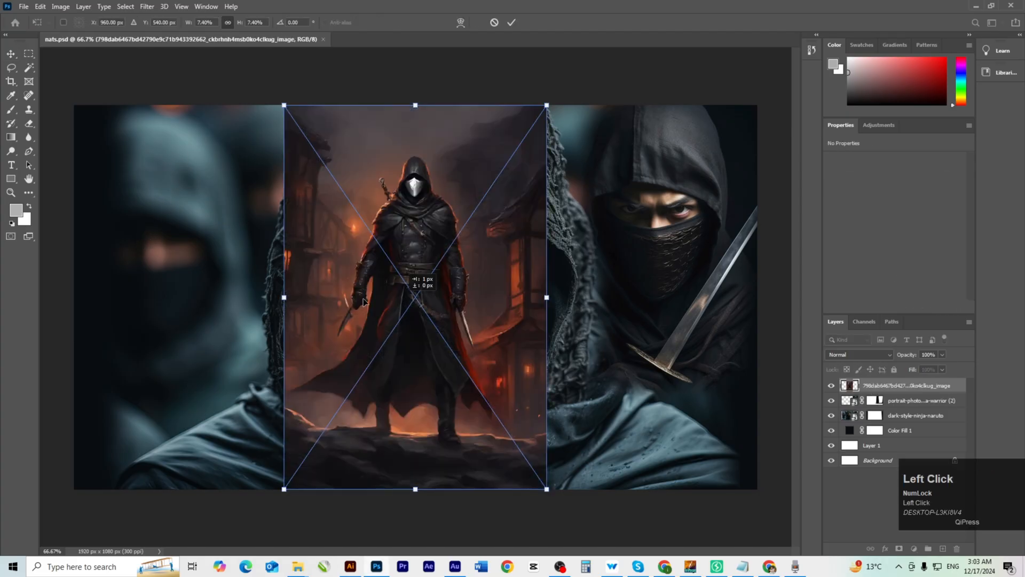
pyautogui.moveTo(411, 283); pyautogui.dragTo(156, 299)
pyautogui.press('Return')
pyautogui.press('space')
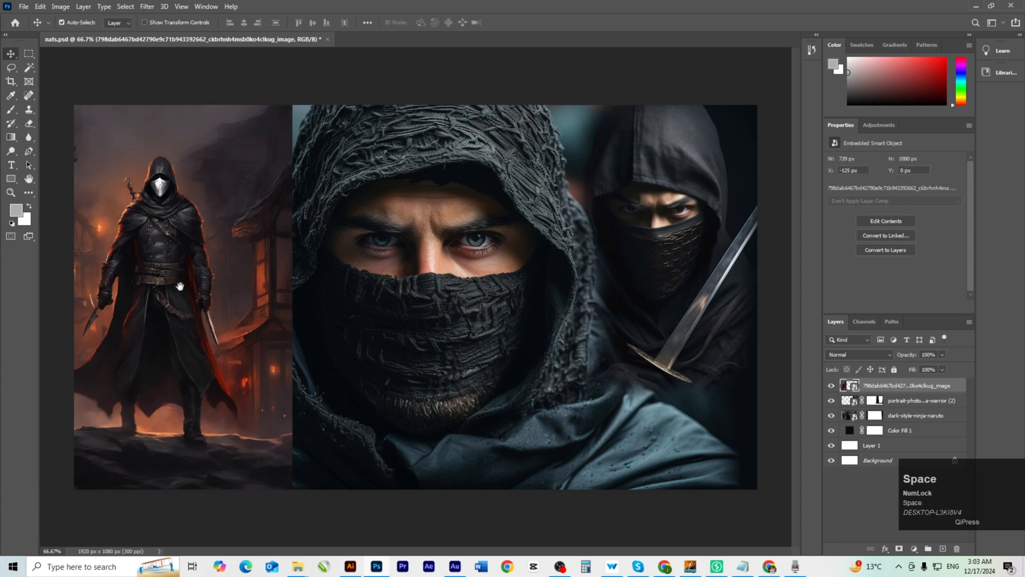
pyautogui.keyDown('ctrl'); pyautogui.click(224, 310); pyautogui.keyUp('ctrl')
pyautogui.moveTo(244, 304); pyautogui.dragTo(513, 266)
pyautogui.keyDown('ctrl'); pyautogui.keyDown('alt'); pyautogui.click(458, 293); pyautogui.keyUp('alt'); pyautogui.keyUp('ctrl')
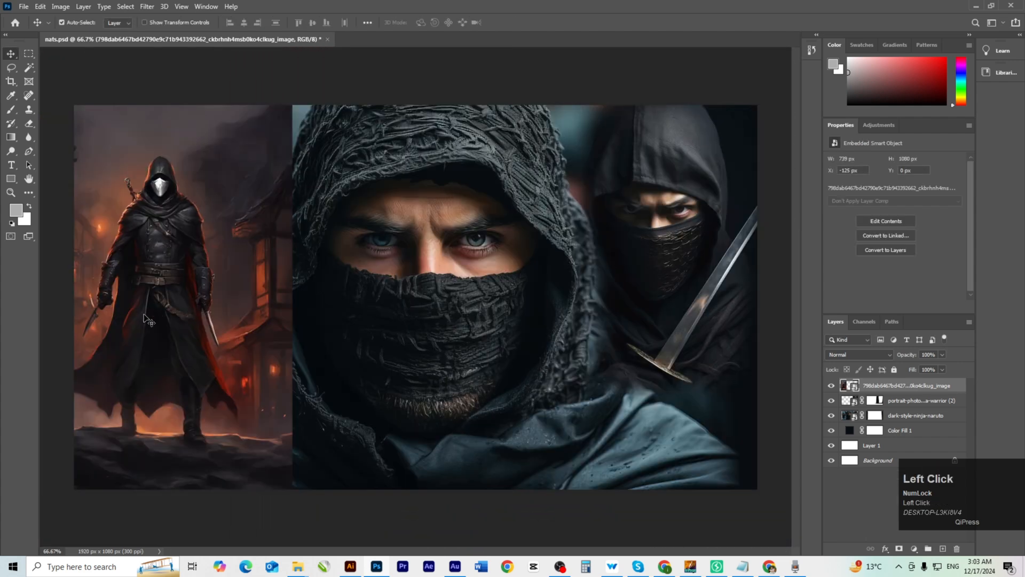
pyautogui.moveTo(144, 318); pyautogui.dragTo(151, 317)
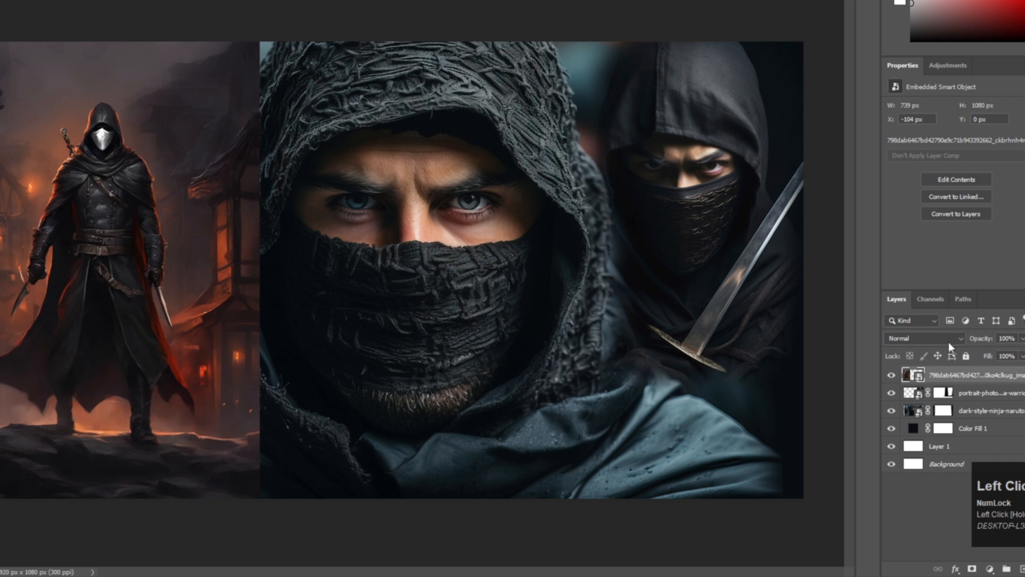
pyautogui.click(948, 346)
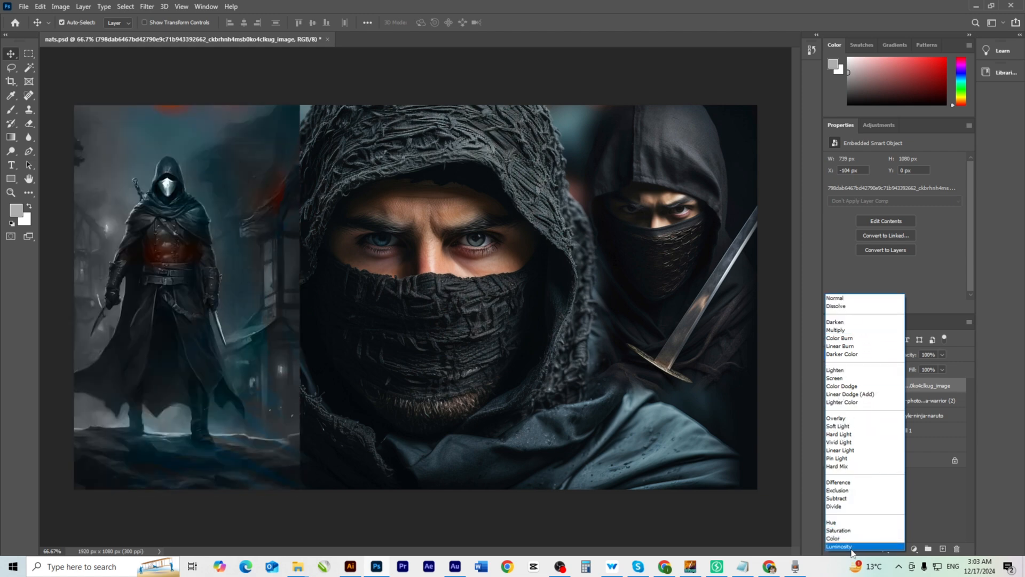
# Set the warrior layer's blend mode to Luminosity.
pyautogui.click(852, 548)
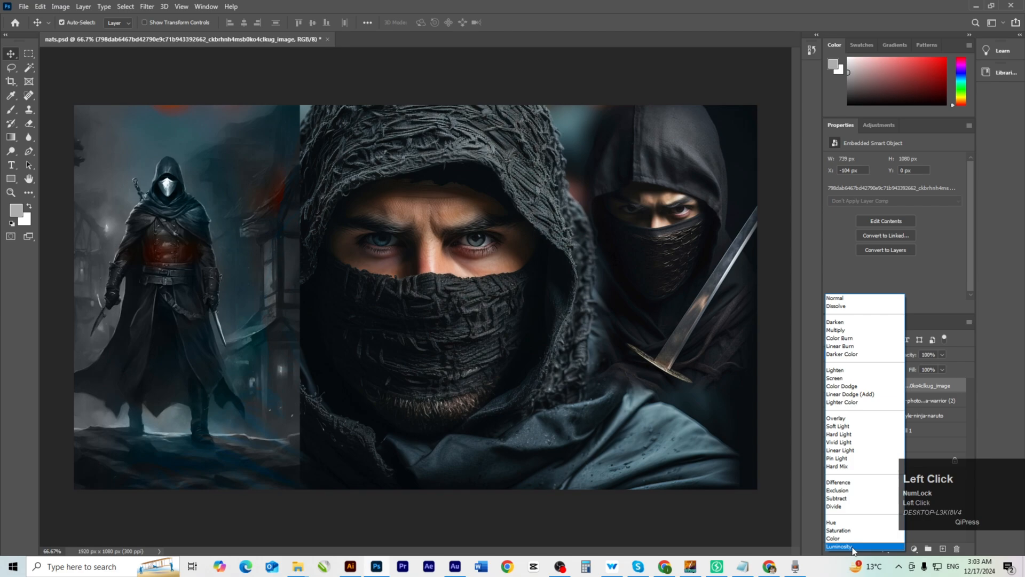
pyautogui.keyDown('ctrl'); pyautogui.click(222, 376); pyautogui.keyUp('ctrl')
pyautogui.moveTo(222, 378); pyautogui.dragTo(348, 361)
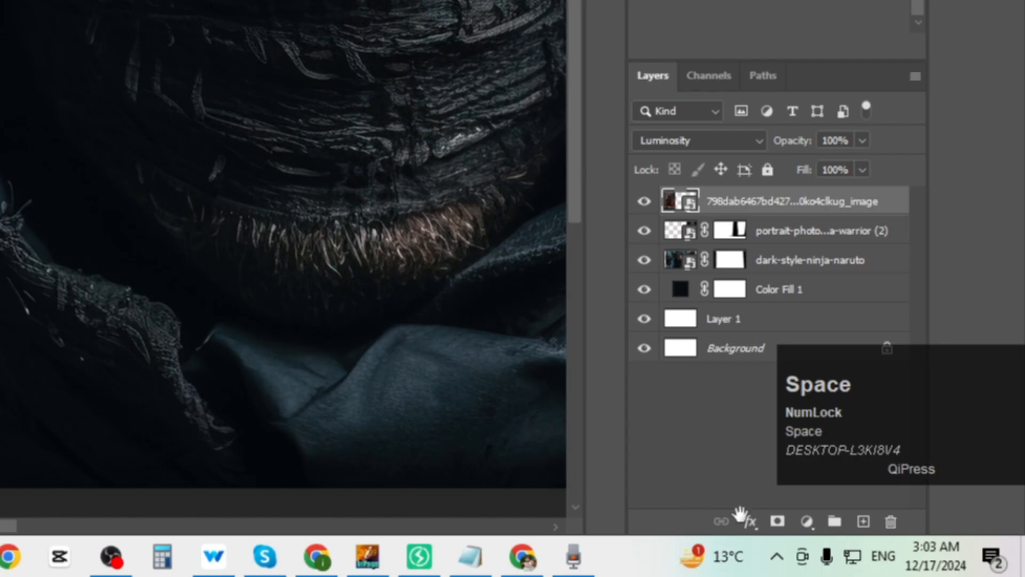
# Add a layer mask and paint black along the warrior's right edge to fade it into the hood.
pyautogui.click(897, 551)
pyautogui.keyDown('ctrl'); pyautogui.keyDown('alt'); pyautogui.click(382, 320); pyautogui.keyUp('alt'); pyautogui.keyUp('ctrl')
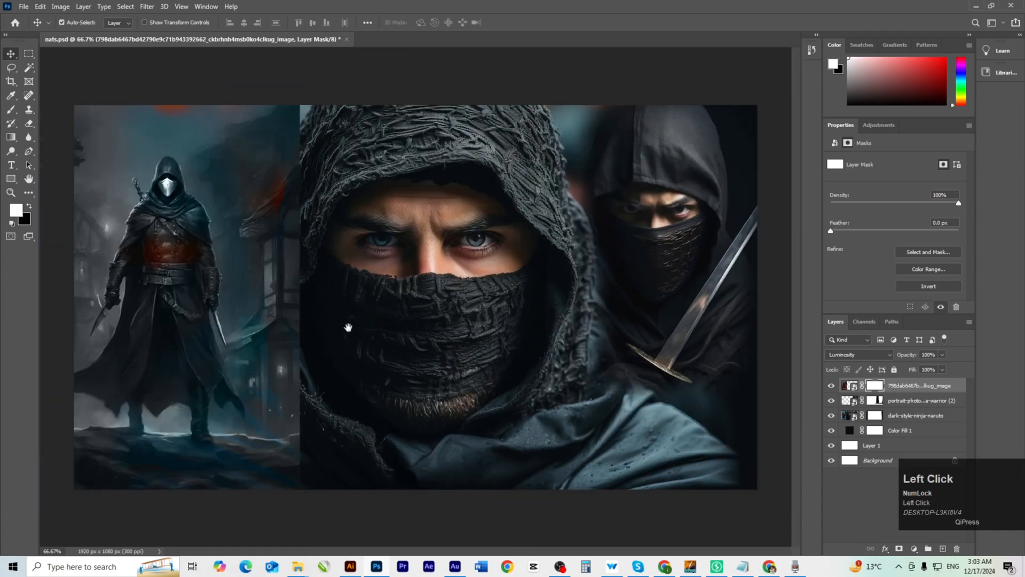
pyautogui.press('b')
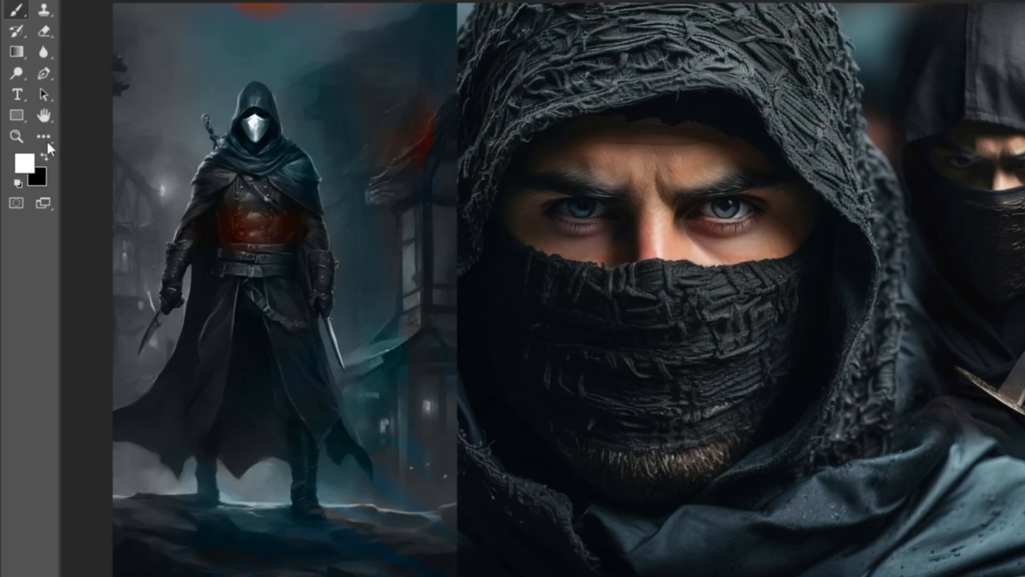
pyautogui.click(45, 156)
pyautogui.moveTo(478, 18)
pyautogui.mouseDown()
pyautogui.moveTo(460, 214)
pyautogui.moveTo(476, 60)
pyautogui.mouseUp()
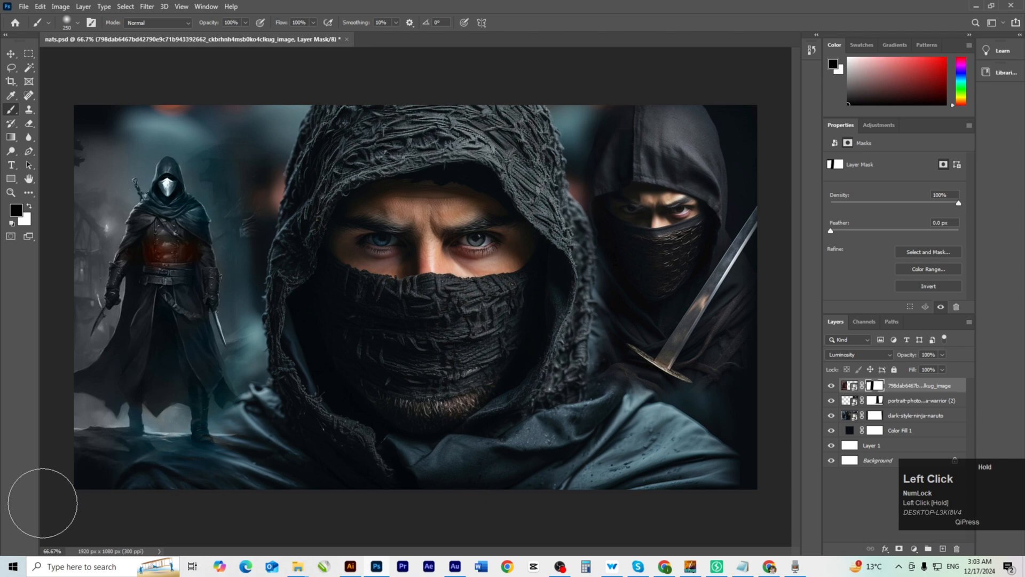
pyautogui.press('space')
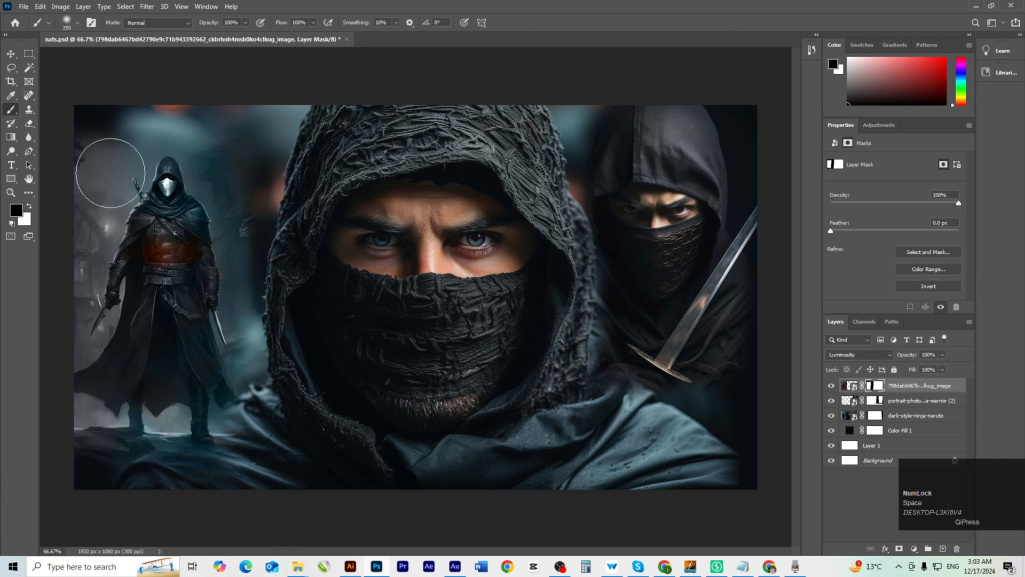
# Add a new empty layer above dark-style-ninja-naruto.
pyautogui.press('v')
pyautogui.click(916, 415)
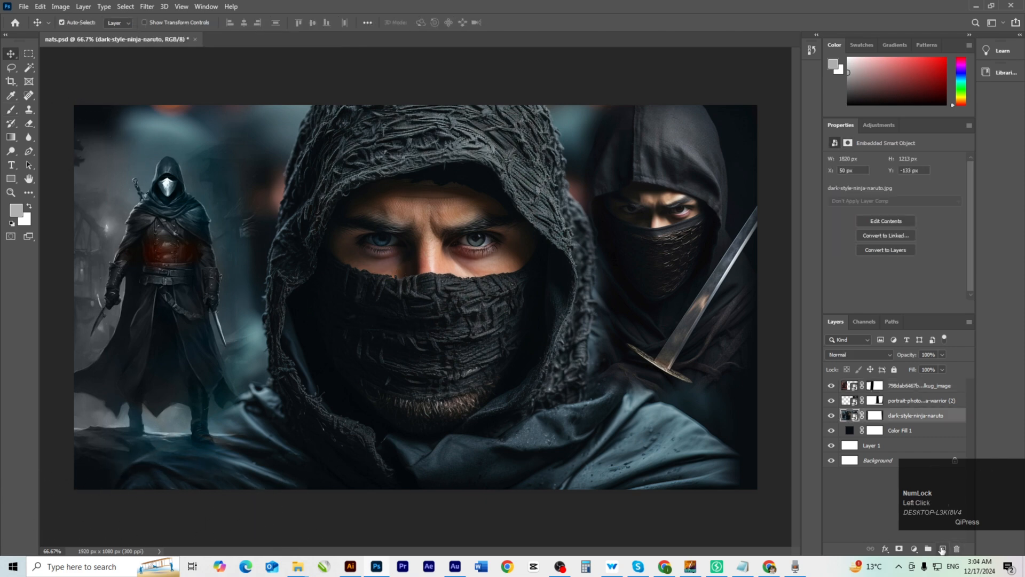
pyautogui.click(944, 549)
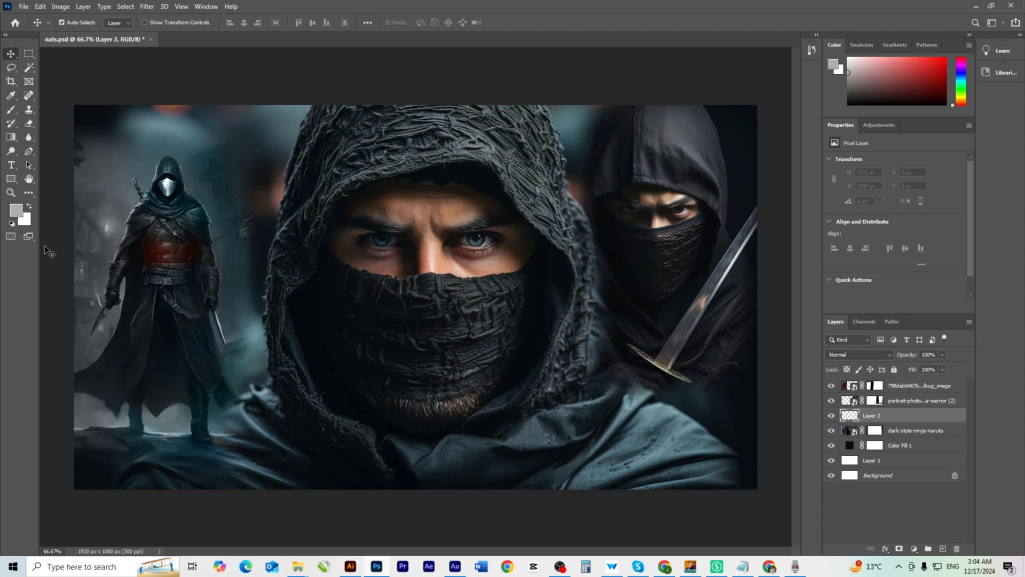
# Paint a black band along the composite's bottom edge with a 500 px brush.
pyautogui.press('b')
pyautogui.click(16, 210)
pyautogui.moveTo(460, 228); pyautogui.dragTo(508, 265)
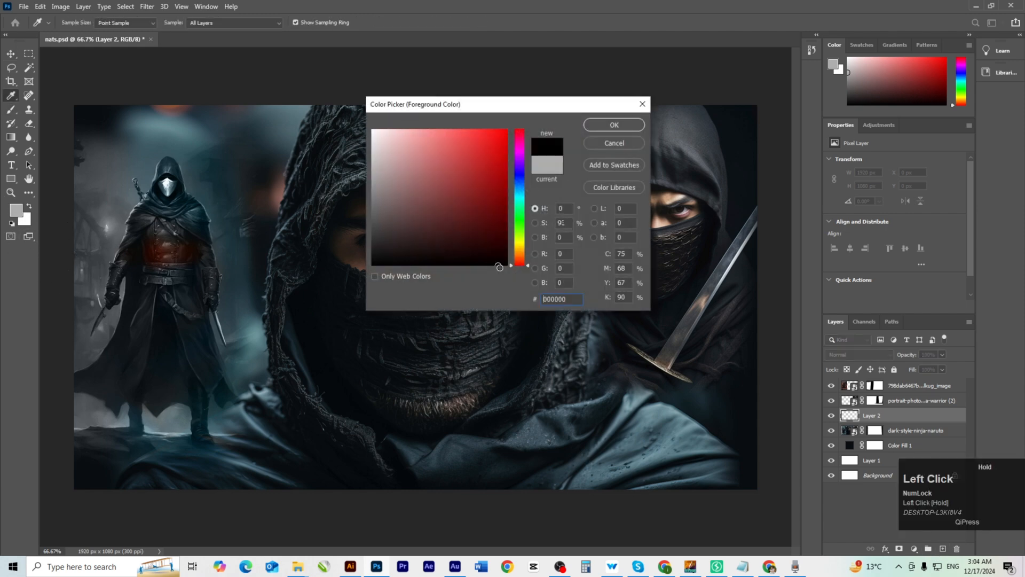
pyautogui.click(611, 130)
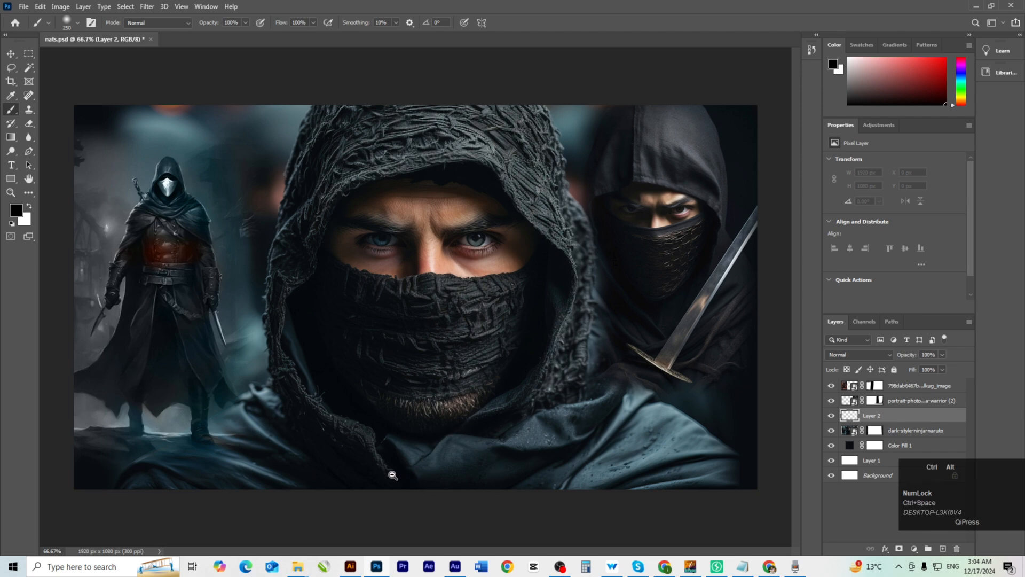
pyautogui.hotkey('ctrl', '-')
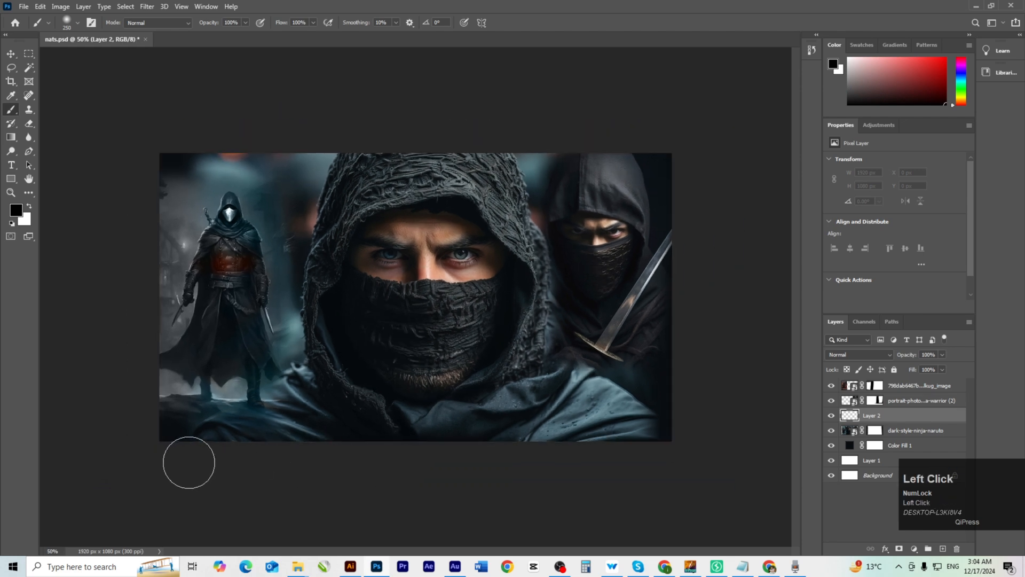
pyautogui.press(']')
pyautogui.press(']')
pyautogui.press(']')
pyautogui.moveTo(184, 462)
pyautogui.mouseDown()
pyautogui.moveTo(409, 466)
pyautogui.moveTo(641, 496)
pyautogui.moveTo(572, 492)
pyautogui.moveTo(666, 481)
pyautogui.moveTo(568, 502)
pyautogui.moveTo(201, 488)
pyautogui.moveTo(272, 489)
pyautogui.moveTo(137, 499)
pyautogui.moveTo(698, 487)
pyautogui.moveTo(16, 476)
pyautogui.moveTo(265, 491)
pyautogui.mouseUp()
pyautogui.keyDown('ctrl'); pyautogui.click(341, 394); pyautogui.keyUp('ctrl')
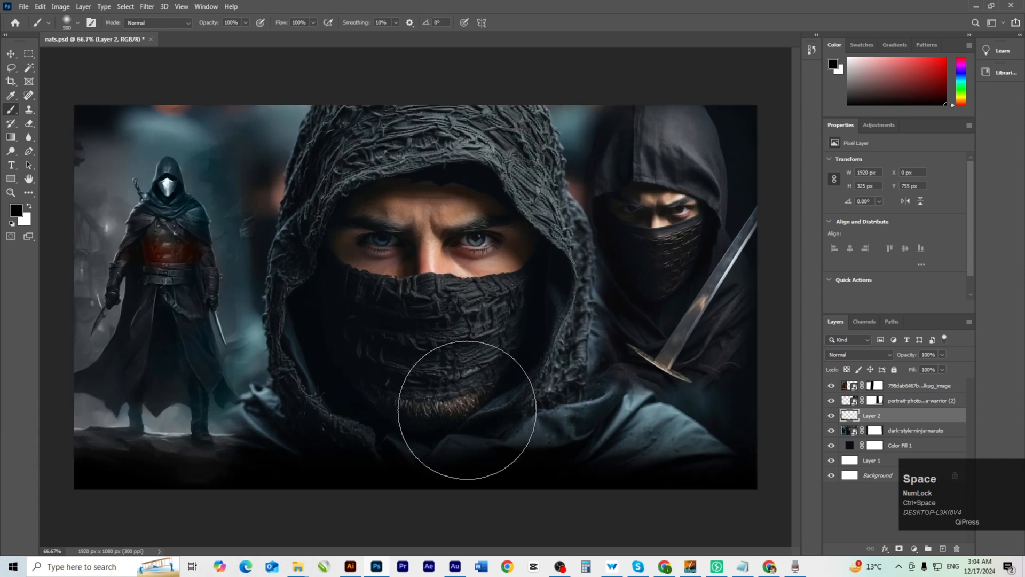
pyautogui.press('v')
pyautogui.press('space')
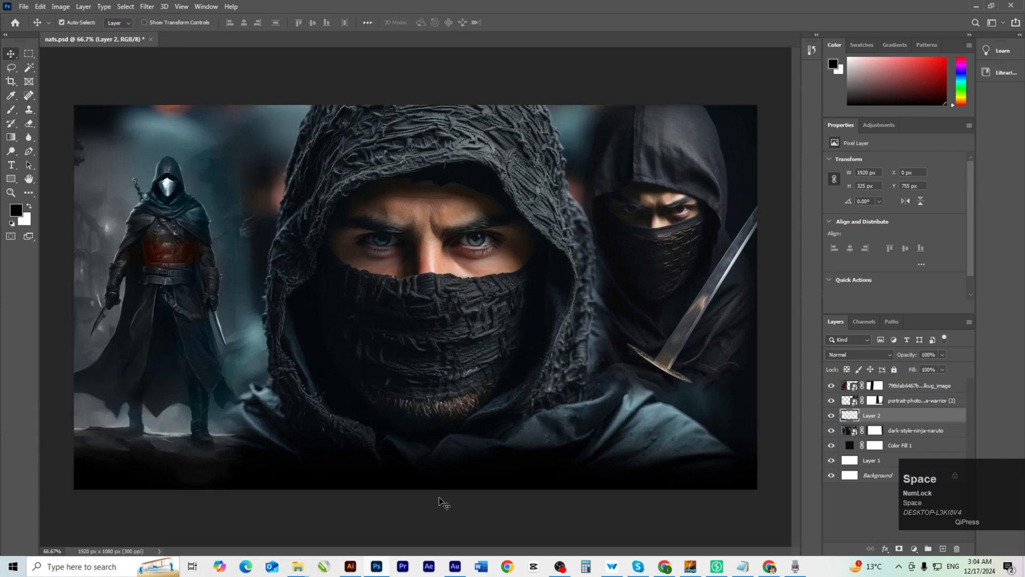
# In Illustrator, copy the top Urdu title line.
pyautogui.click(351, 567)
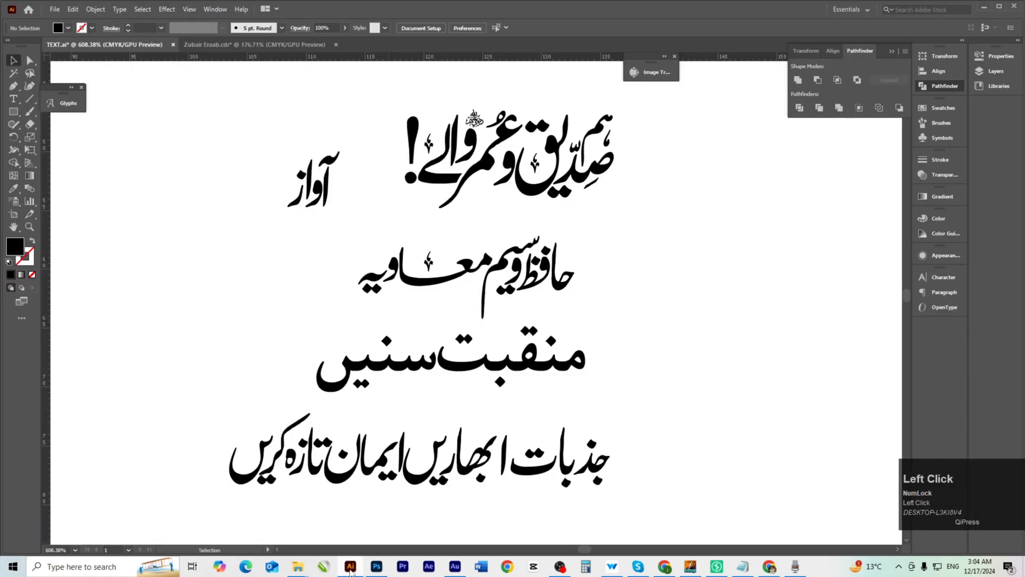
pyautogui.click(513, 171)
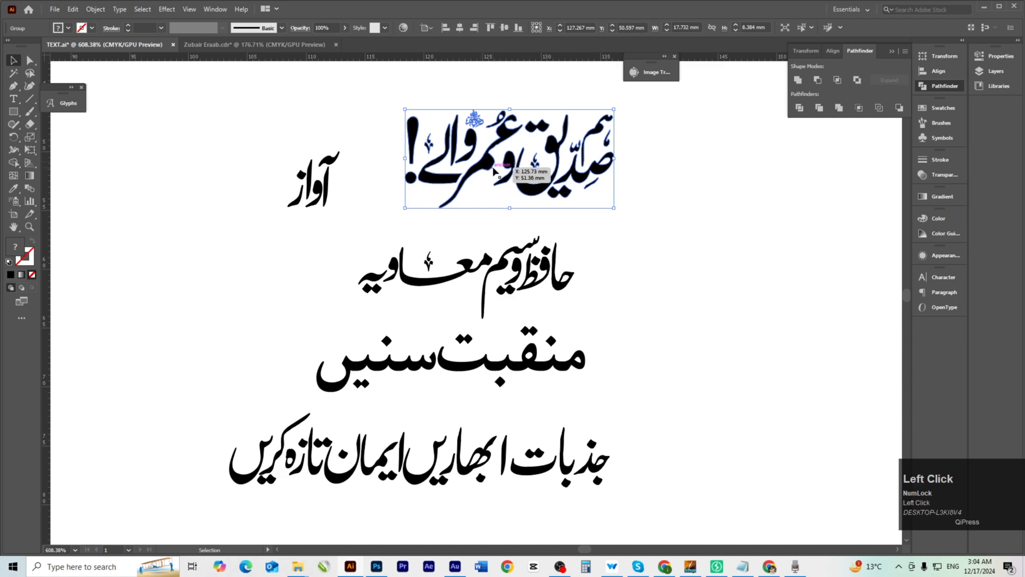
pyautogui.press('ctrl')
# Paste the Urdu title as a smart object, enlarge it to about 478% and move it over the lower half.
pyautogui.hotkey('alt', 'Tab')
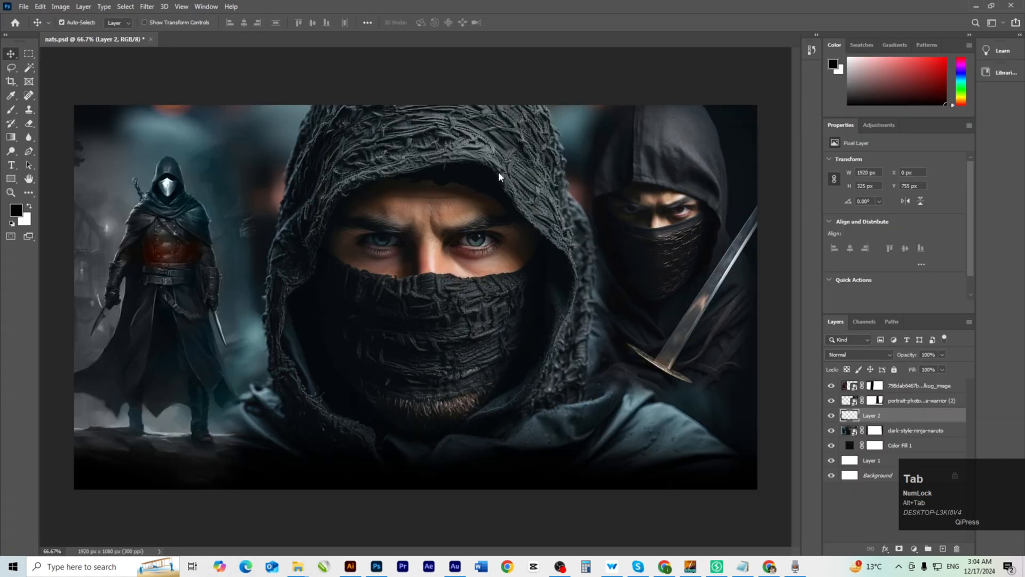
pyautogui.hotkey('ctrl', 'v')
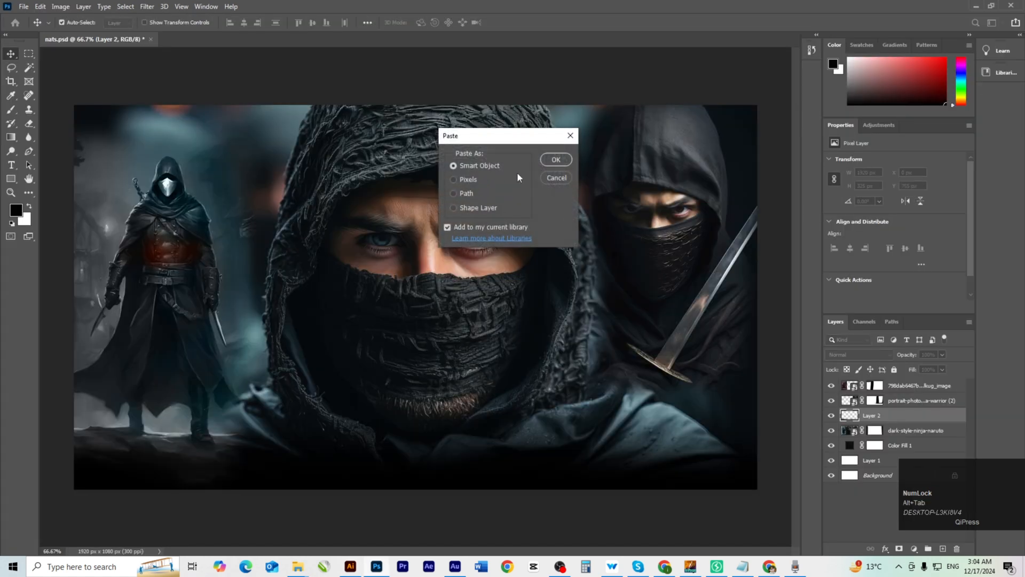
pyautogui.click(553, 160)
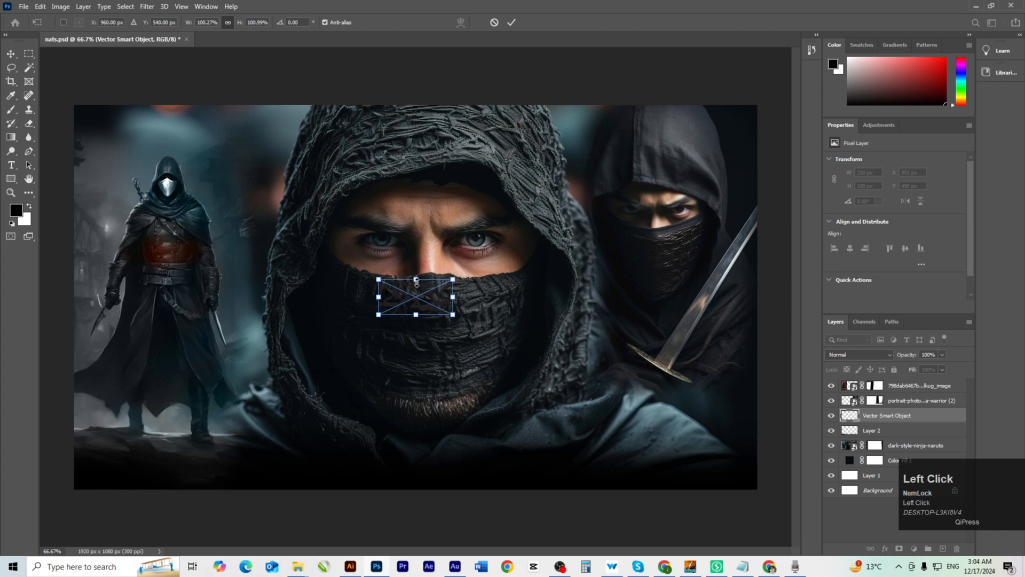
pyautogui.moveTo(417, 280); pyautogui.dragTo(457, 144)
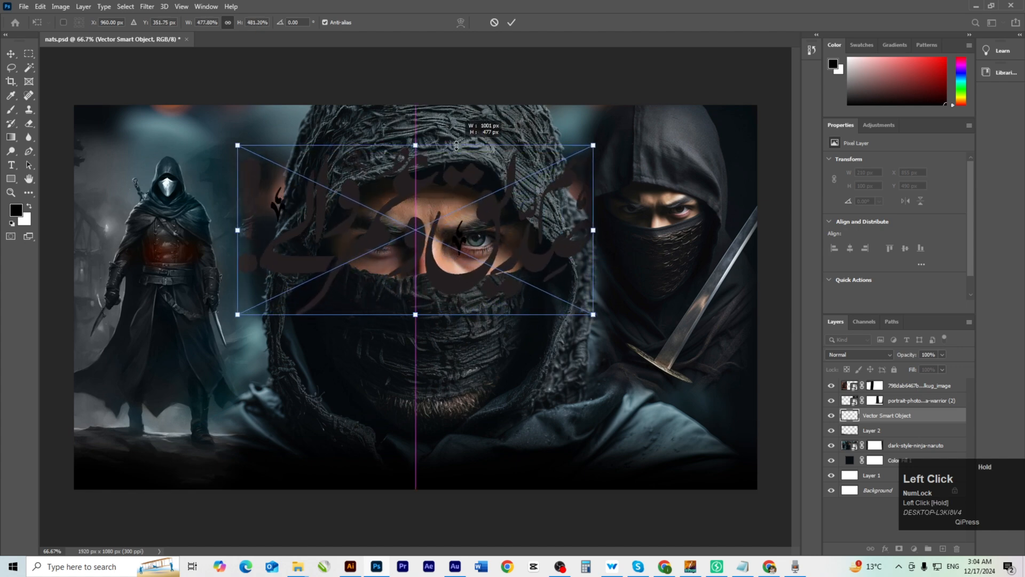
pyautogui.moveTo(471, 281); pyautogui.dragTo(474, 419)
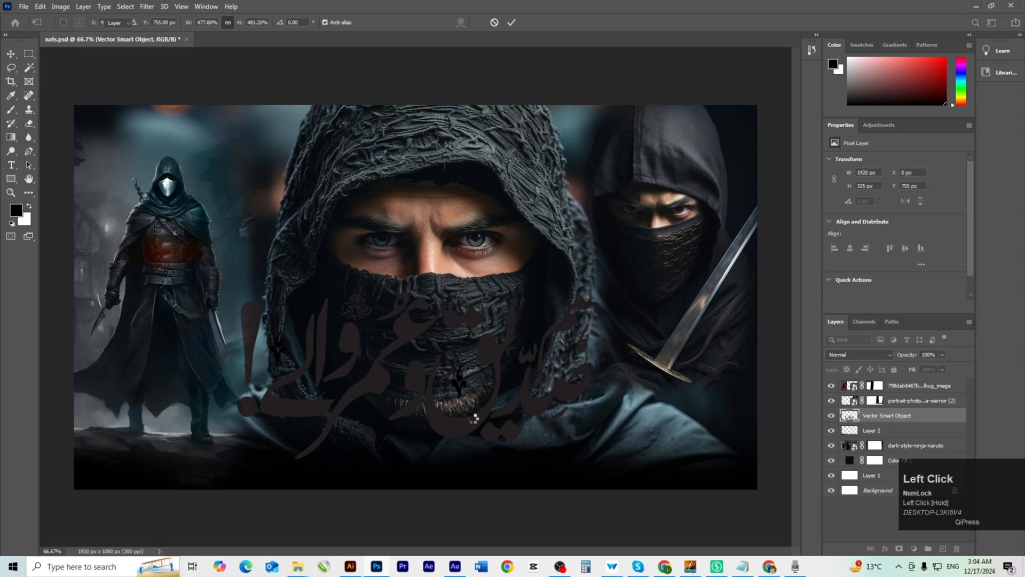
pyautogui.hotkey('ctrl', 'space')
pyautogui.press('Return')
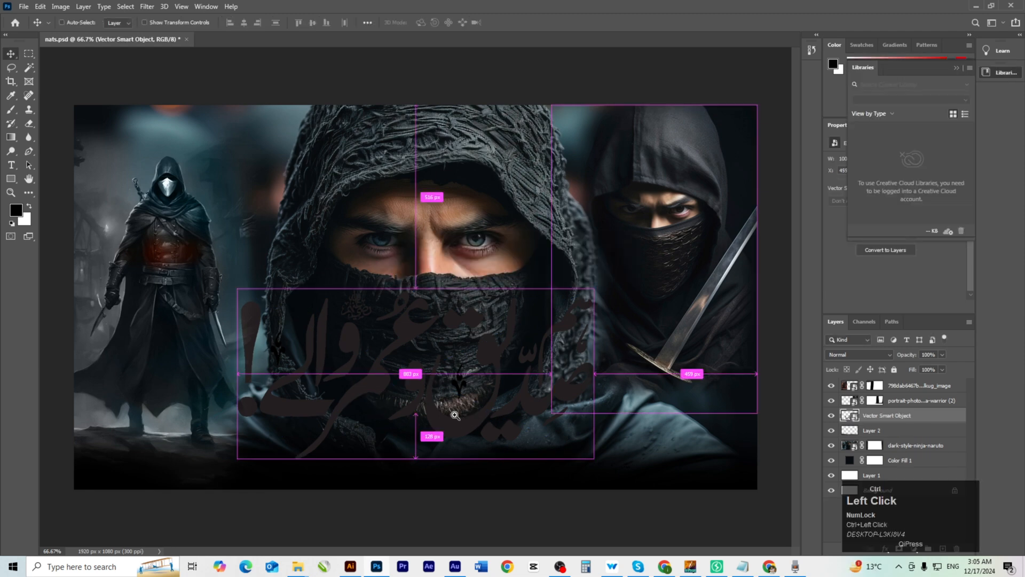
pyautogui.moveTo(450, 411); pyautogui.dragTo(527, 388)
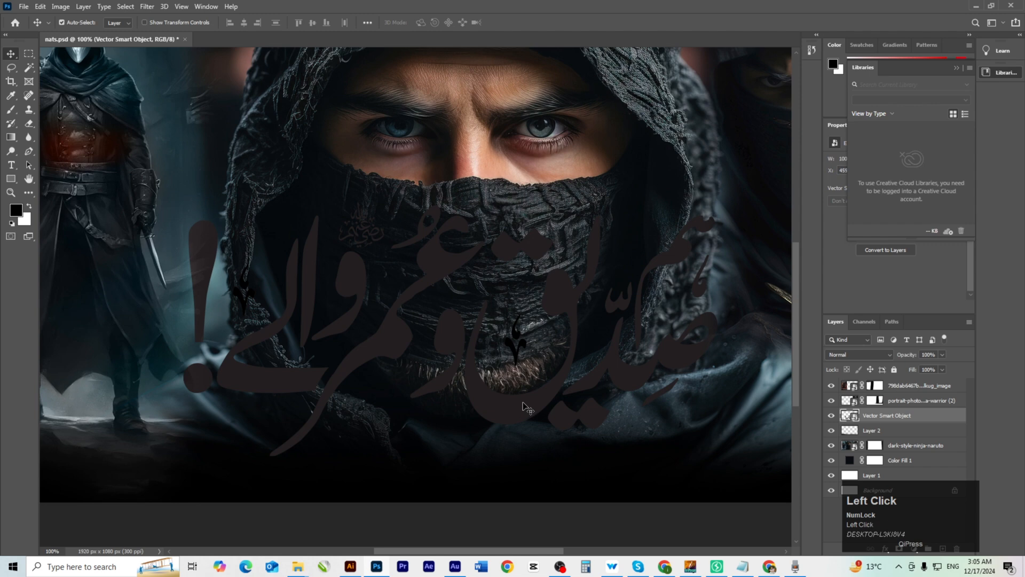
pyautogui.click(935, 420)
# In the title's layer style, try and discard Bevel & Emboss, then enable a light grey Color Overlay.
pyautogui.doubleClick(935, 422)
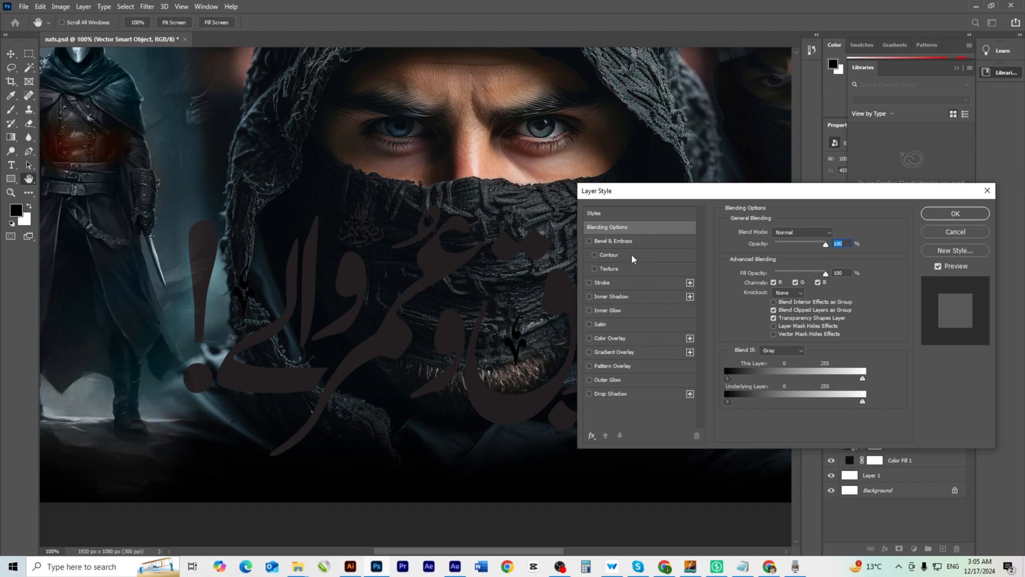
pyautogui.click(639, 240)
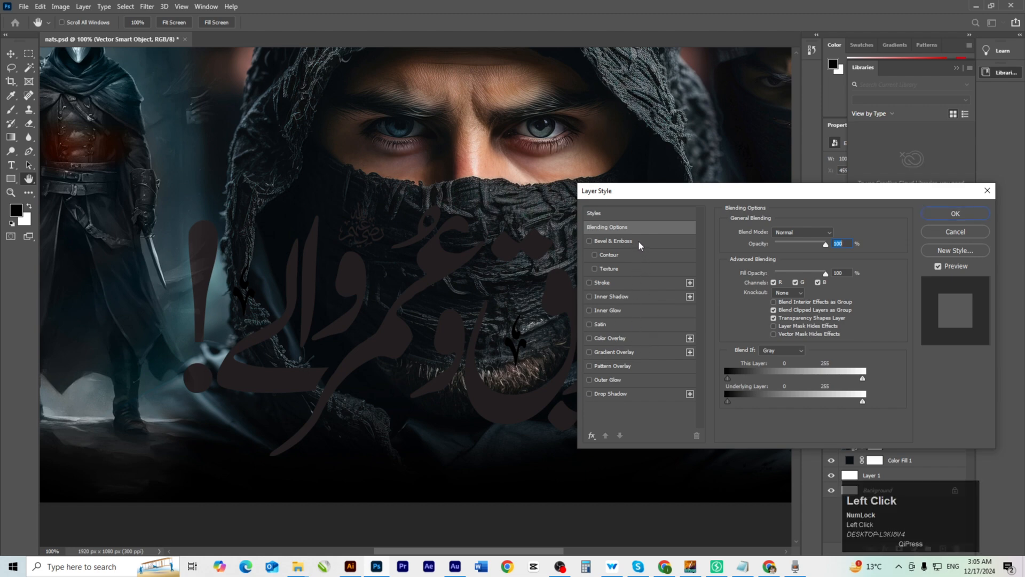
pyautogui.click(590, 243)
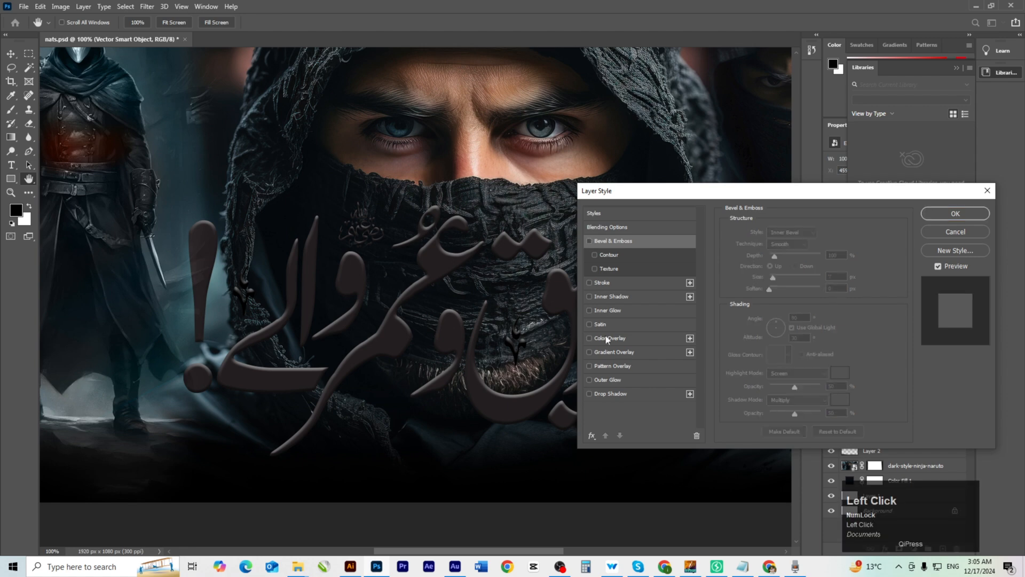
pyautogui.click(626, 338)
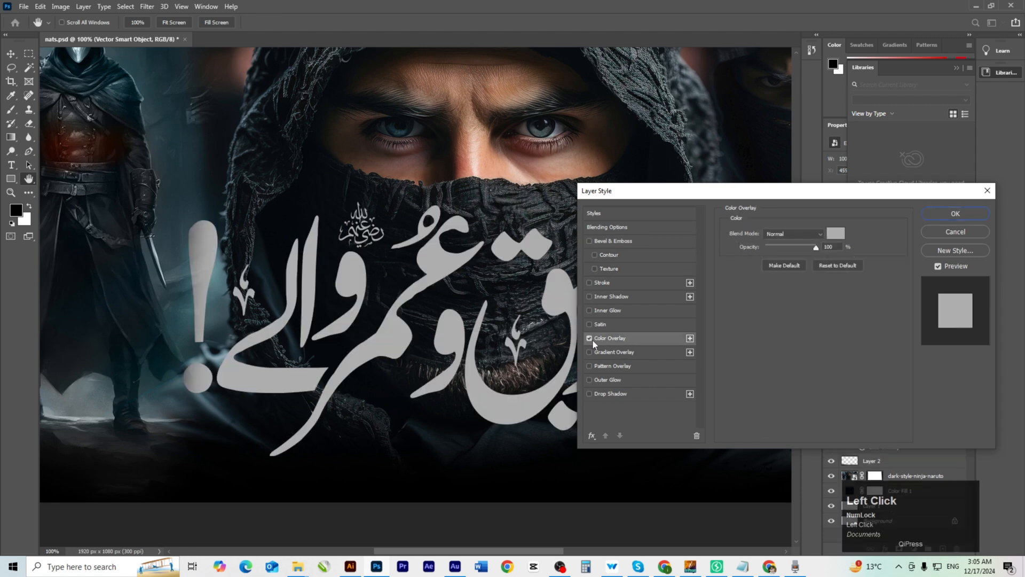
# Replace Color Overlay with Gradient Overlay and set the gradient's right stop to yellow.
pyautogui.click(589, 338)
pyautogui.click(642, 355)
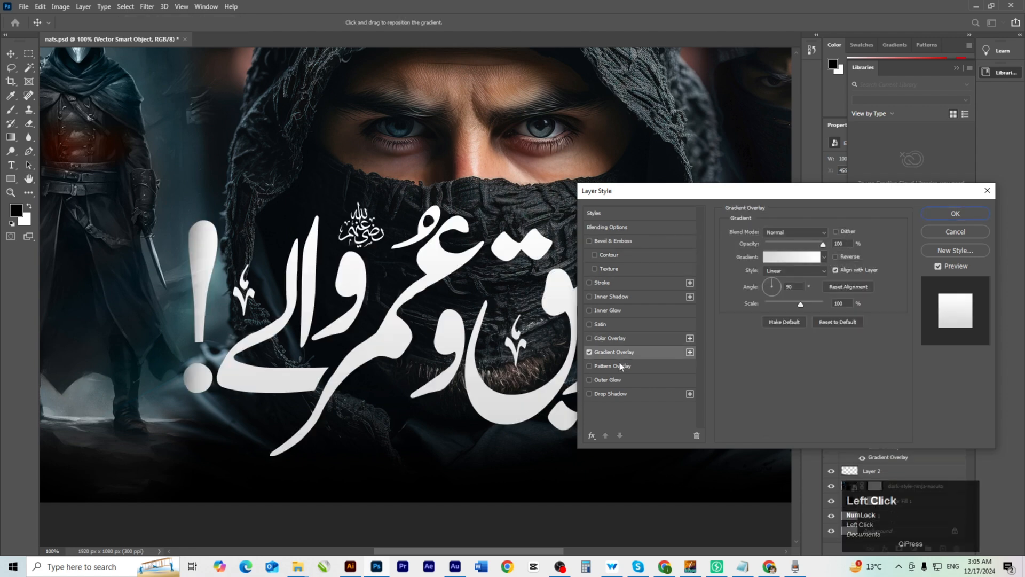
pyautogui.click(803, 261)
pyautogui.moveTo(479, 90); pyautogui.dragTo(689, 116)
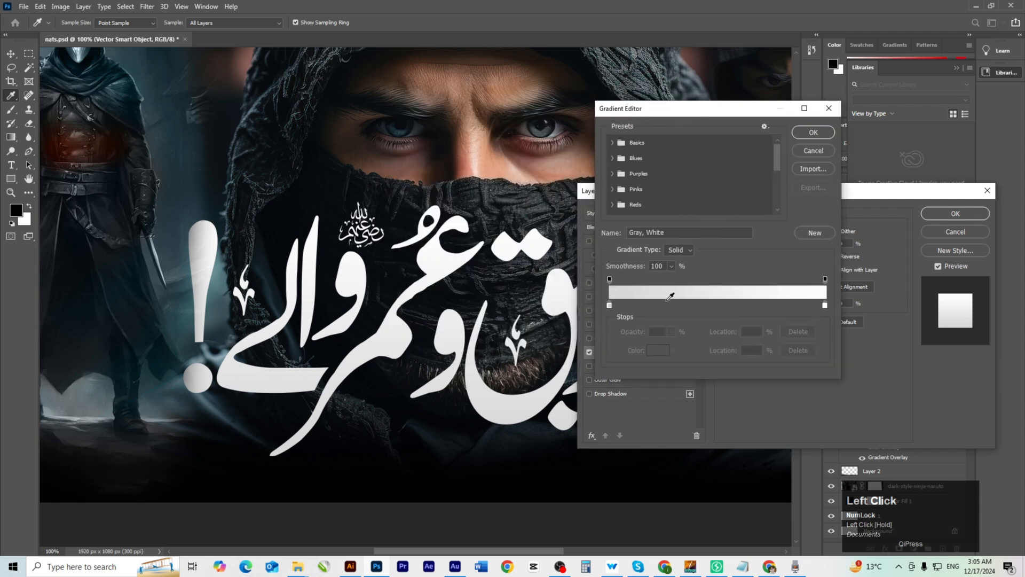
pyautogui.doubleClick(825, 306)
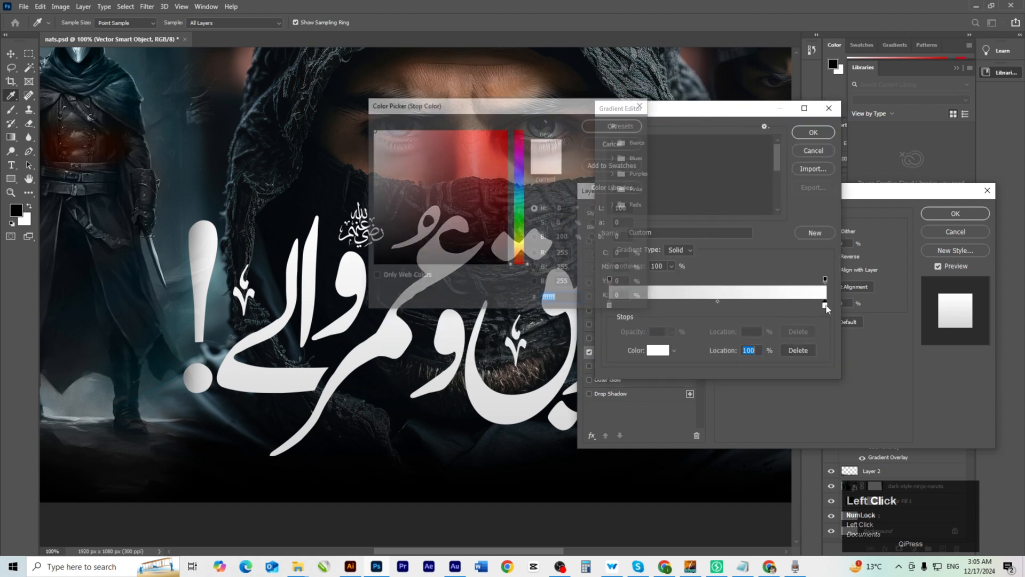
pyautogui.click(522, 250)
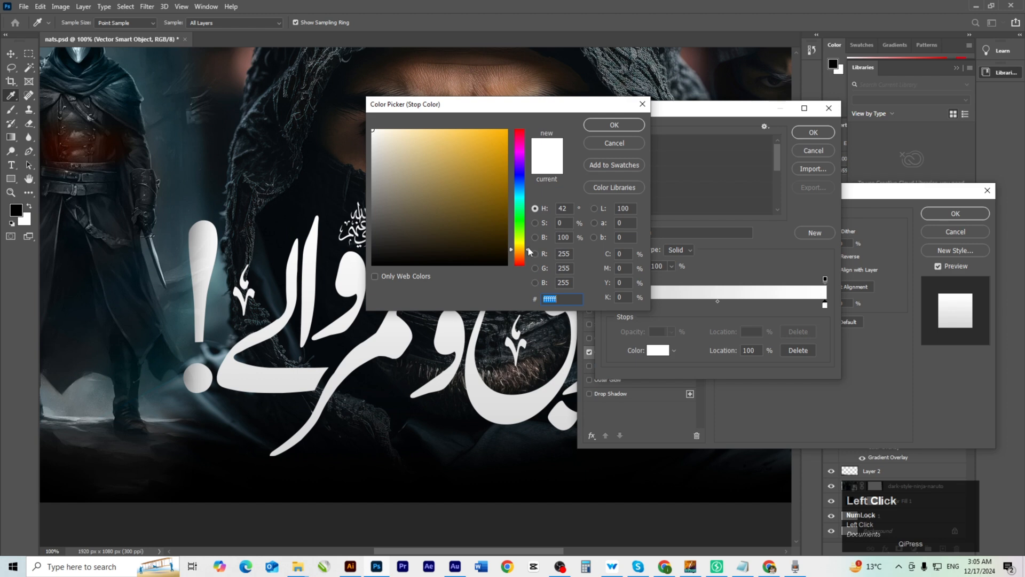
pyautogui.moveTo(528, 249); pyautogui.dragTo(526, 253)
pyautogui.moveTo(488, 159); pyautogui.dragTo(510, 127)
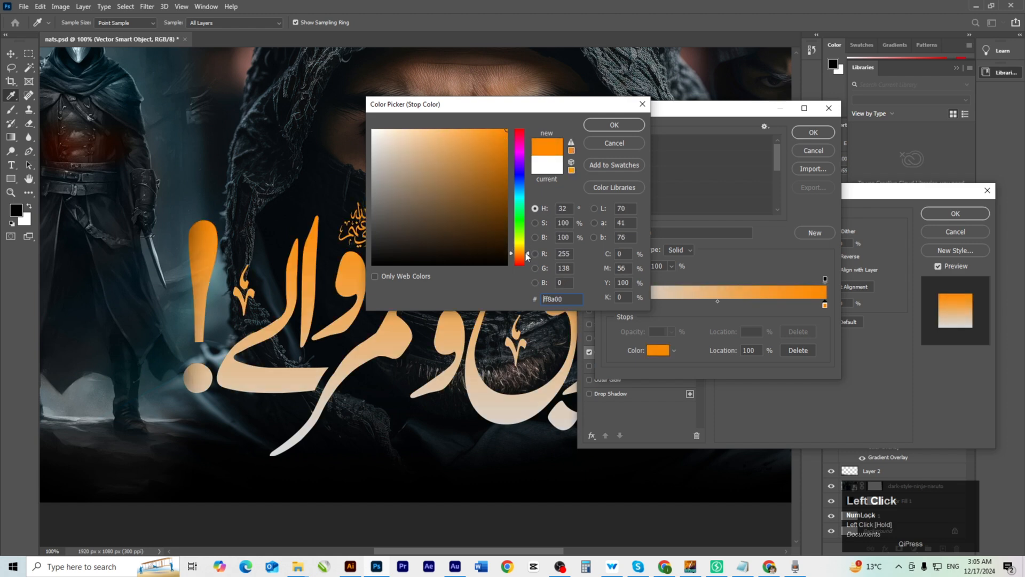
pyautogui.moveTo(527, 255); pyautogui.dragTo(527, 252)
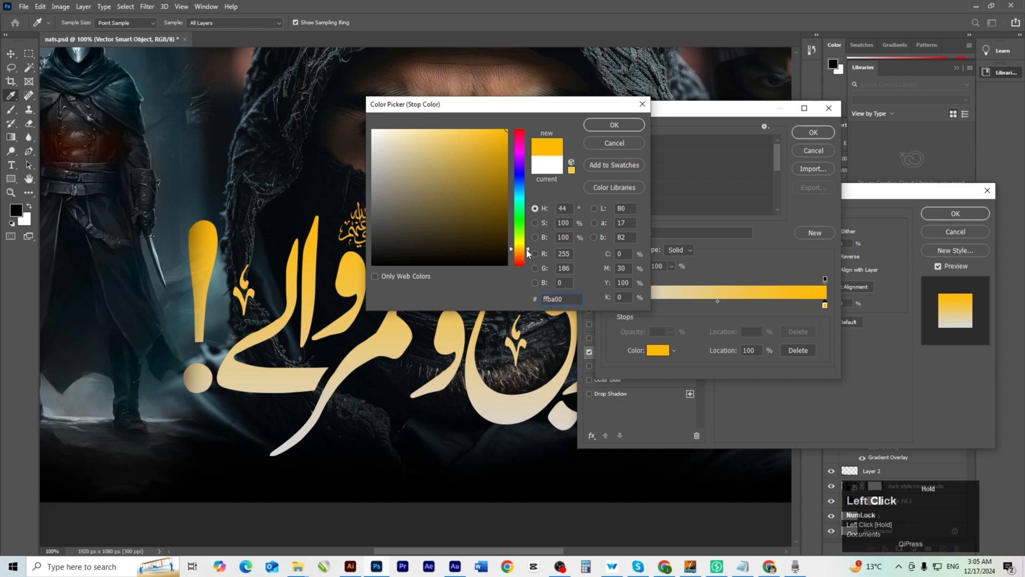
pyautogui.click(628, 125)
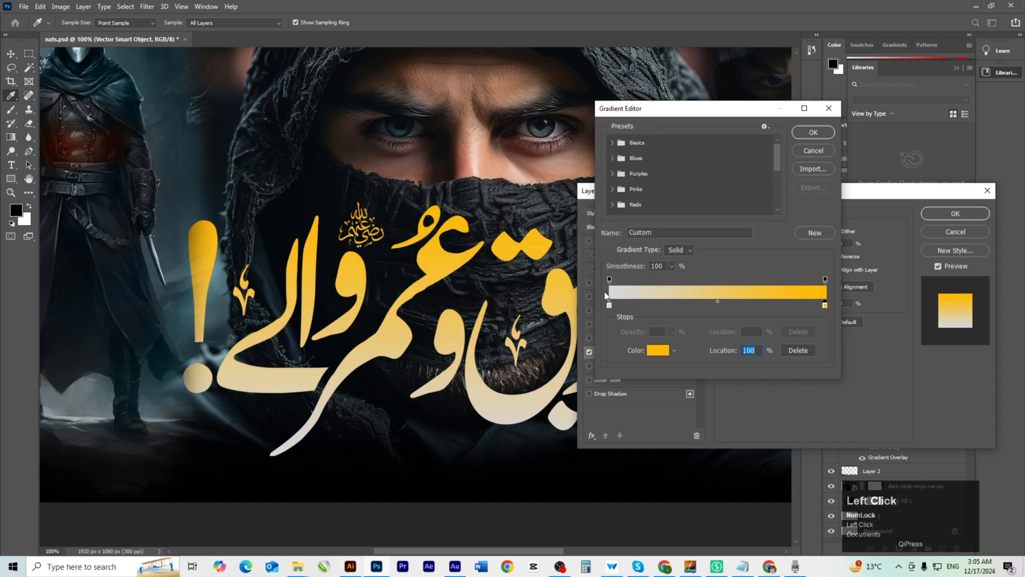
# Set the left gradient stop to orange and confirm the orange-to-yellow gradient.
pyautogui.doubleClick(609, 305)
pyautogui.moveTo(496, 251)
pyautogui.mouseDown()
pyautogui.moveTo(507, 130)
pyautogui.moveTo(552, 254)
pyautogui.moveTo(527, 259)
pyautogui.mouseUp()
pyautogui.click(614, 125)
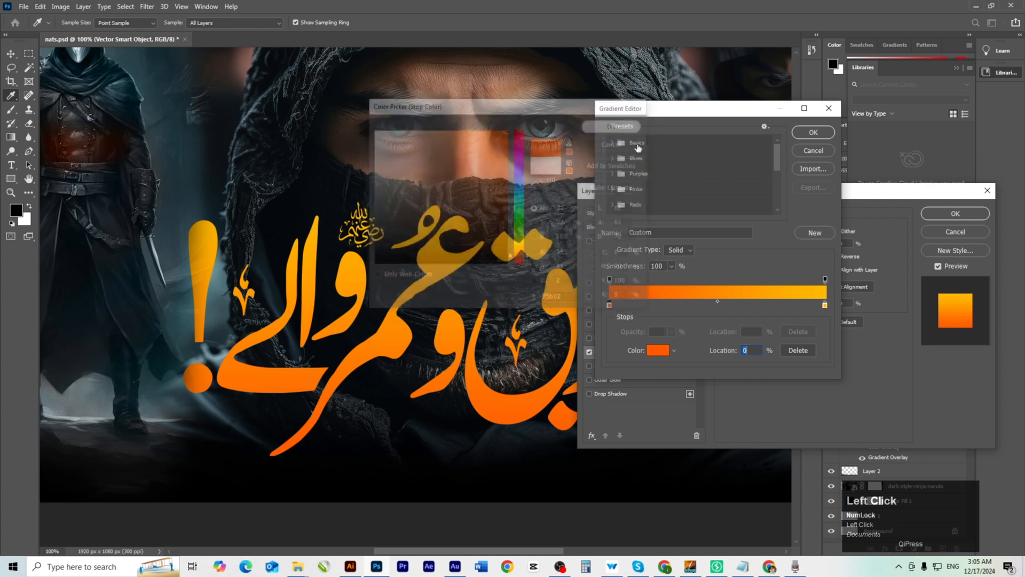
pyautogui.moveTo(662, 114); pyautogui.dragTo(694, 120)
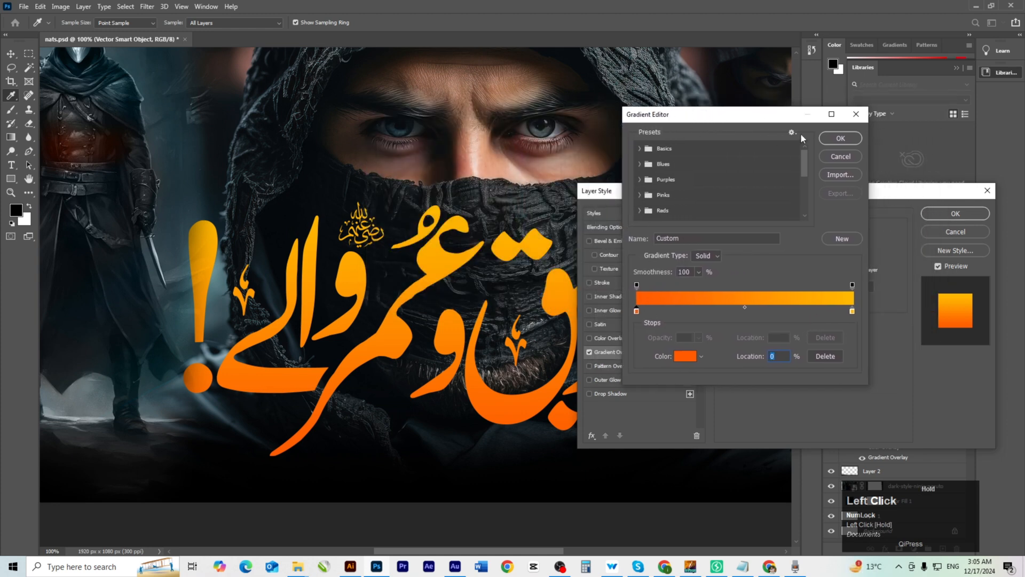
pyautogui.click(841, 138)
pyautogui.moveTo(742, 191); pyautogui.dragTo(785, 167)
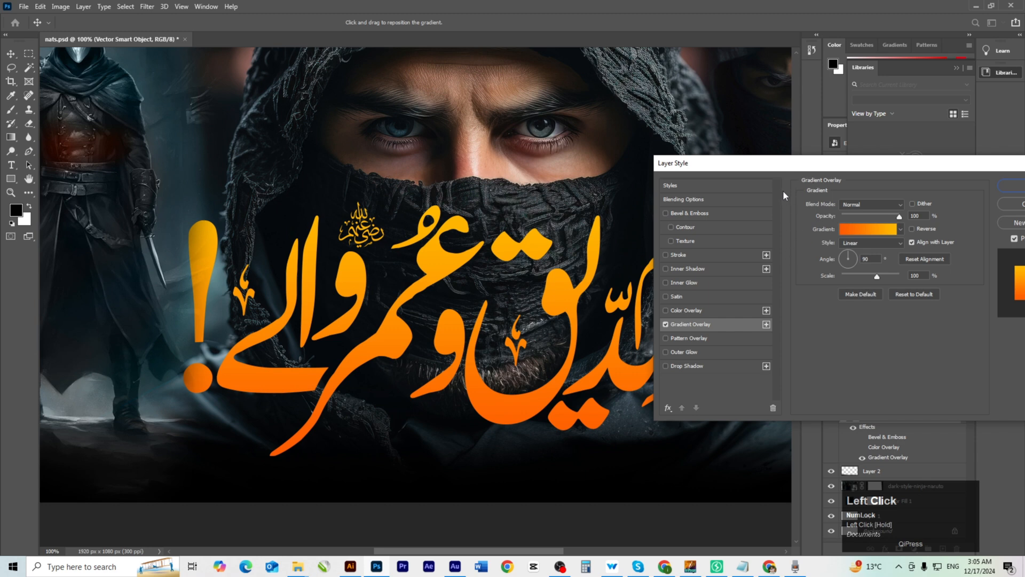
pyautogui.moveTo(755, 163); pyautogui.dragTo(722, 139)
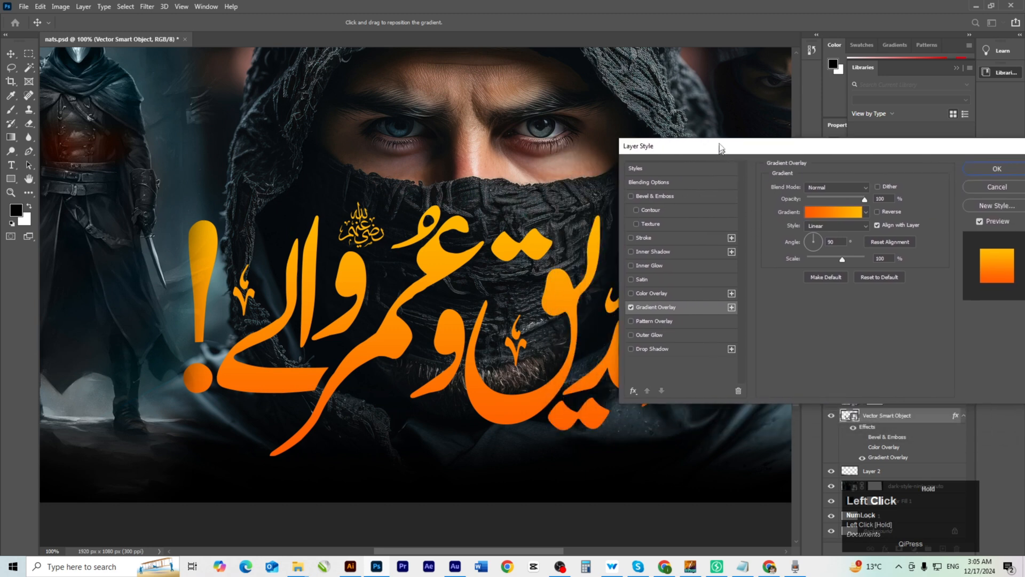
# Add a Smooth Emboss bevel to the title with 35 px size and softened edges.
pyautogui.click(659, 190)
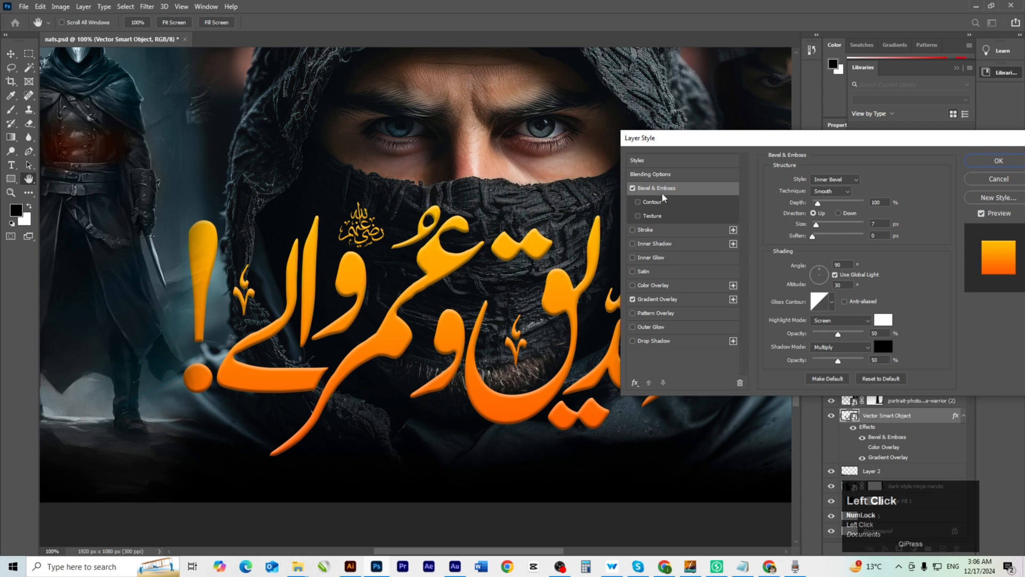
pyautogui.click(835, 180)
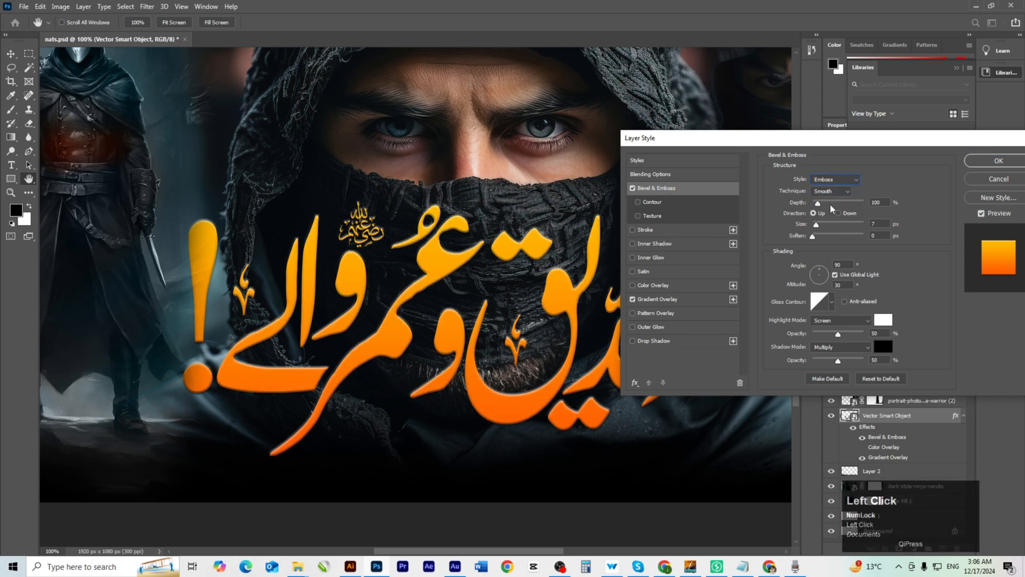
pyautogui.click(832, 205)
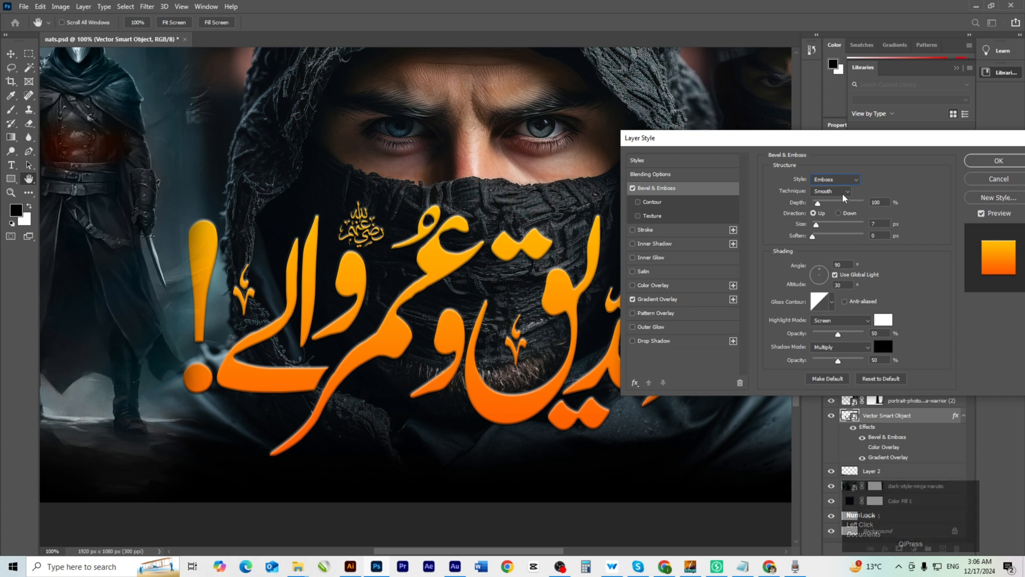
pyautogui.click(844, 193)
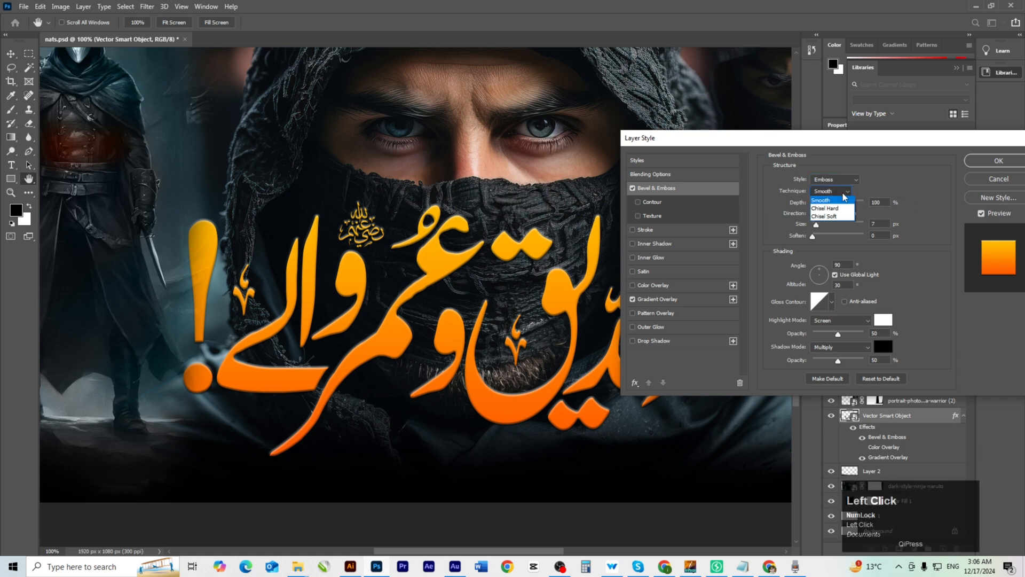
pyautogui.click(836, 203)
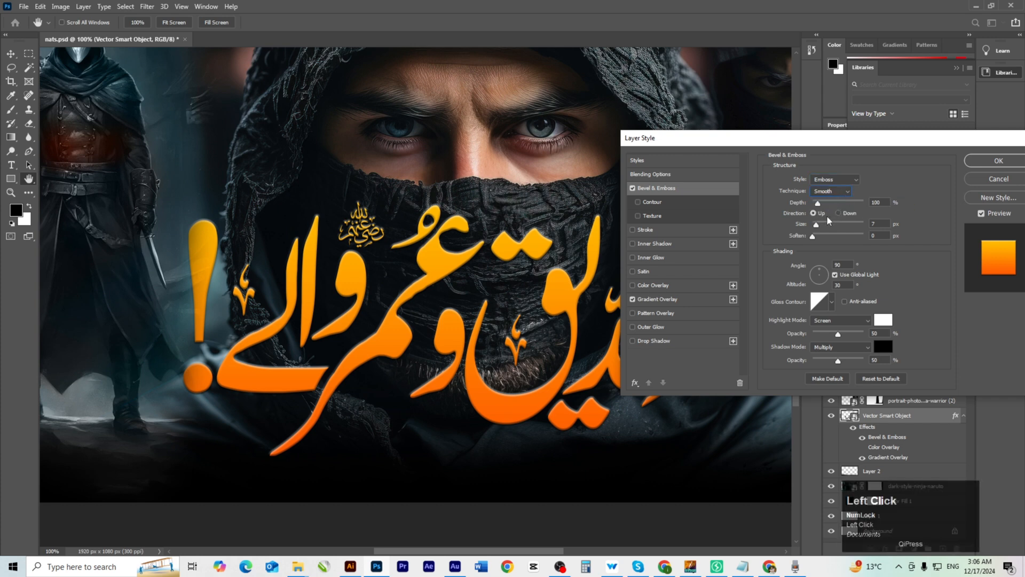
pyautogui.moveTo(821, 206); pyautogui.dragTo(802, 202)
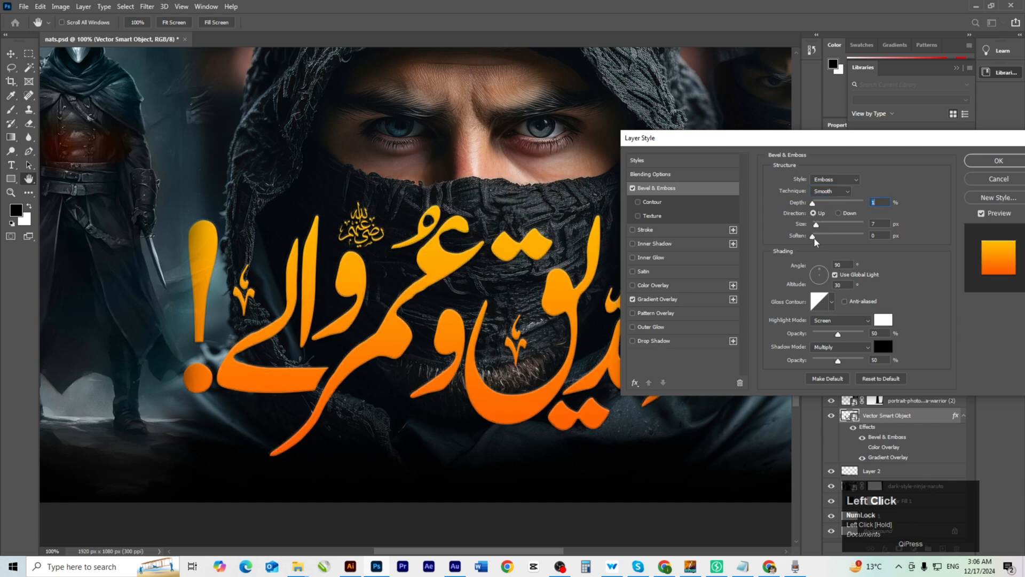
pyautogui.click(816, 238)
pyautogui.moveTo(819, 242)
pyautogui.mouseDown()
pyautogui.moveTo(830, 241)
pyautogui.moveTo(822, 226)
pyautogui.moveTo(840, 227)
pyautogui.moveTo(812, 238)
pyautogui.mouseUp()
pyautogui.moveTo(838, 334)
pyautogui.mouseDown()
pyautogui.moveTo(846, 336)
pyautogui.moveTo(821, 335)
pyautogui.mouseUp()
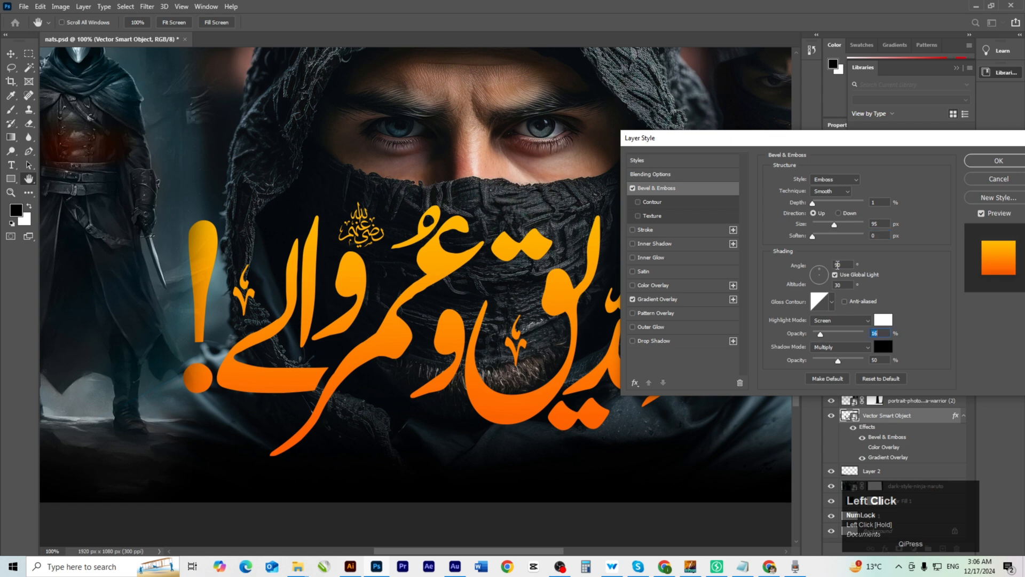
pyautogui.moveTo(835, 225); pyautogui.dragTo(823, 225)
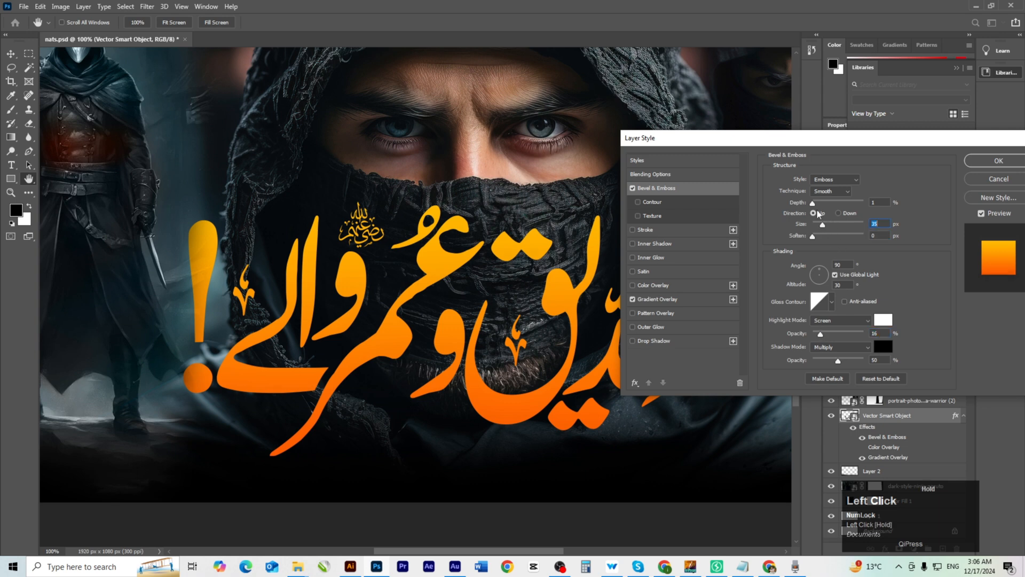
pyautogui.click(845, 184)
pyautogui.click(835, 206)
# Set the emboss lighting angle to 111°, the shadow colour to orange and the highlight to yellow.
pyautogui.moveTo(820, 275); pyautogui.dragTo(817, 268)
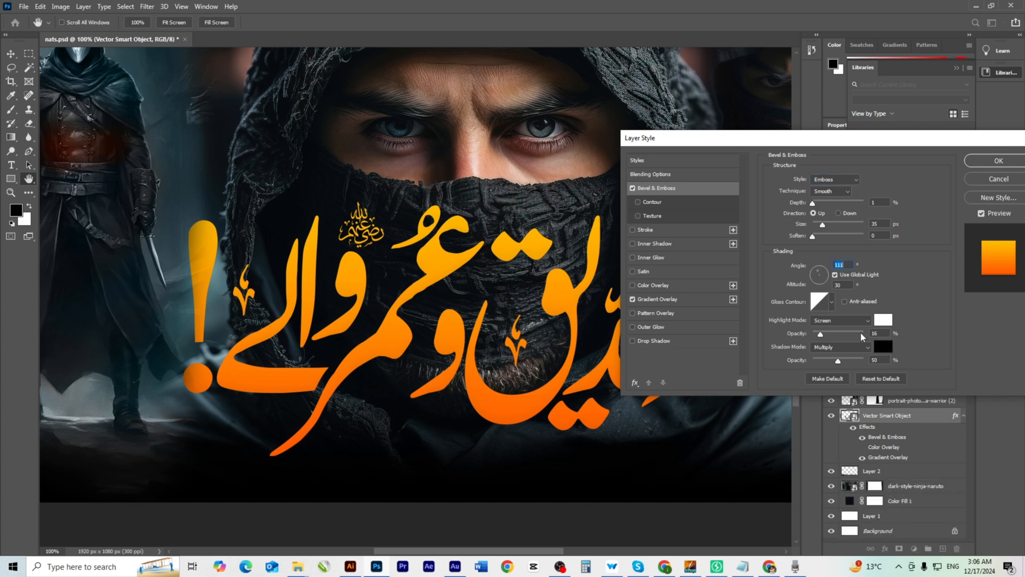
pyautogui.click(884, 347)
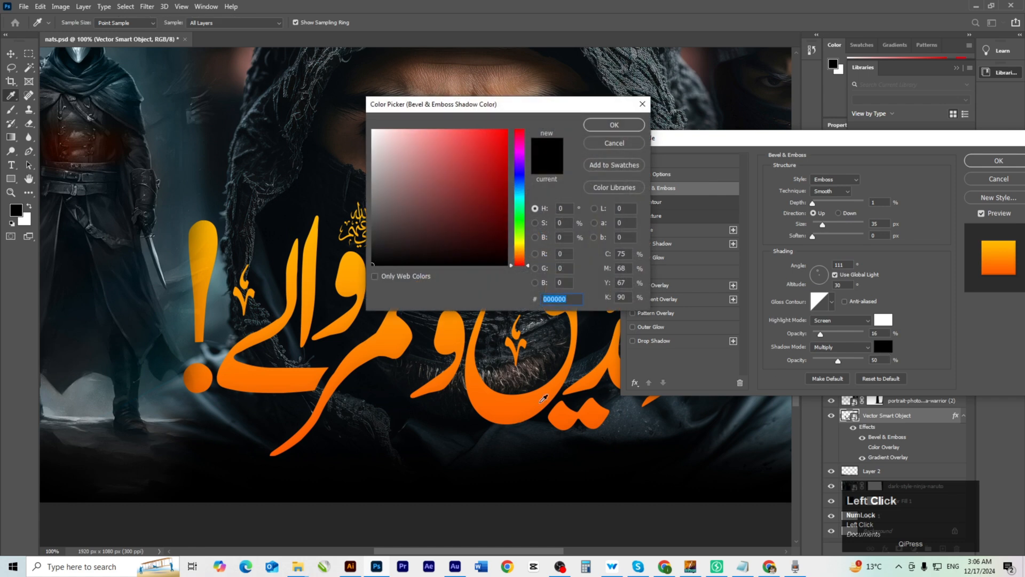
pyautogui.click(515, 415)
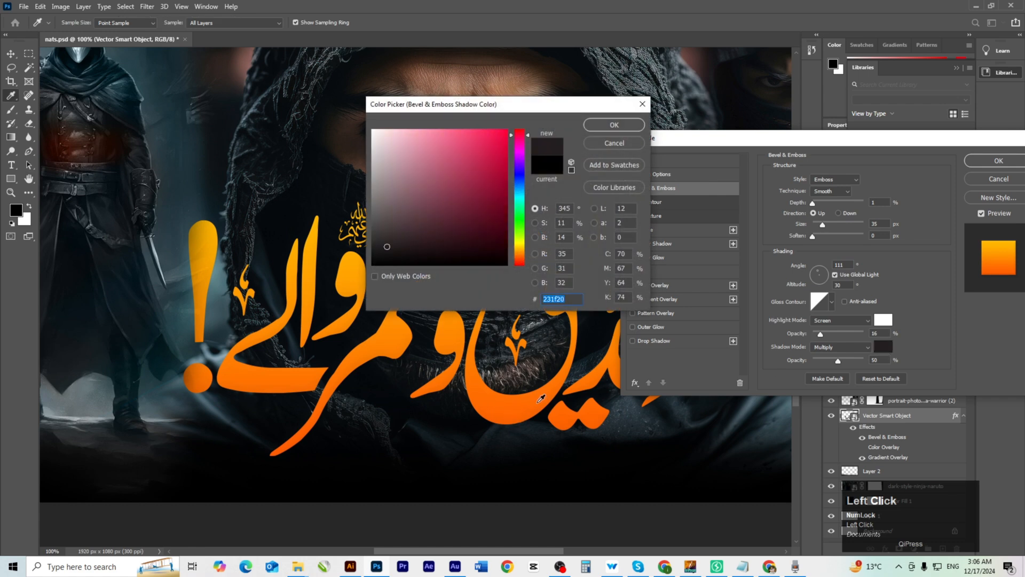
pyautogui.moveTo(521, 266); pyautogui.dragTo(521, 255)
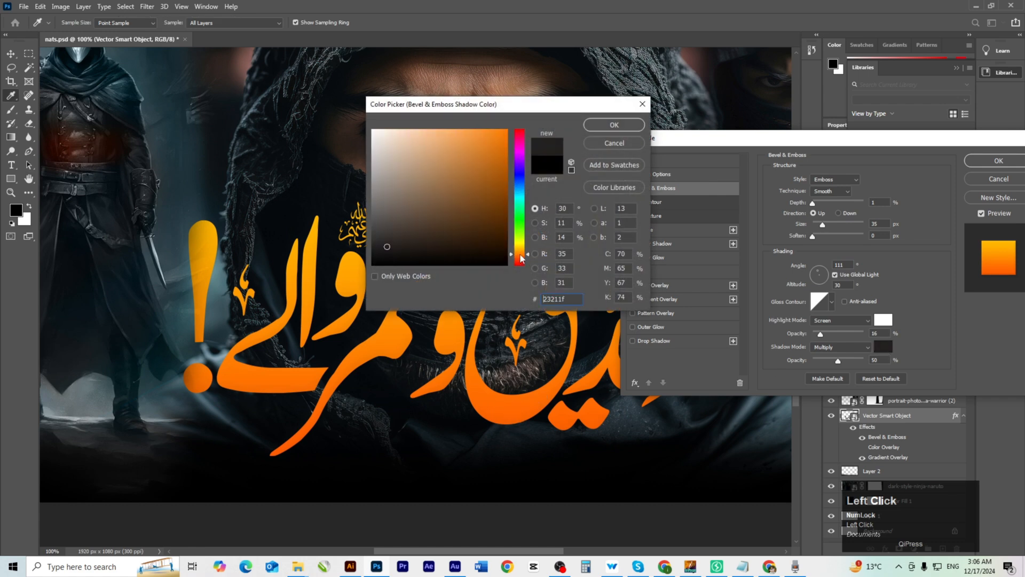
pyautogui.moveTo(478, 182); pyautogui.dragTo(525, 127)
pyautogui.click(614, 125)
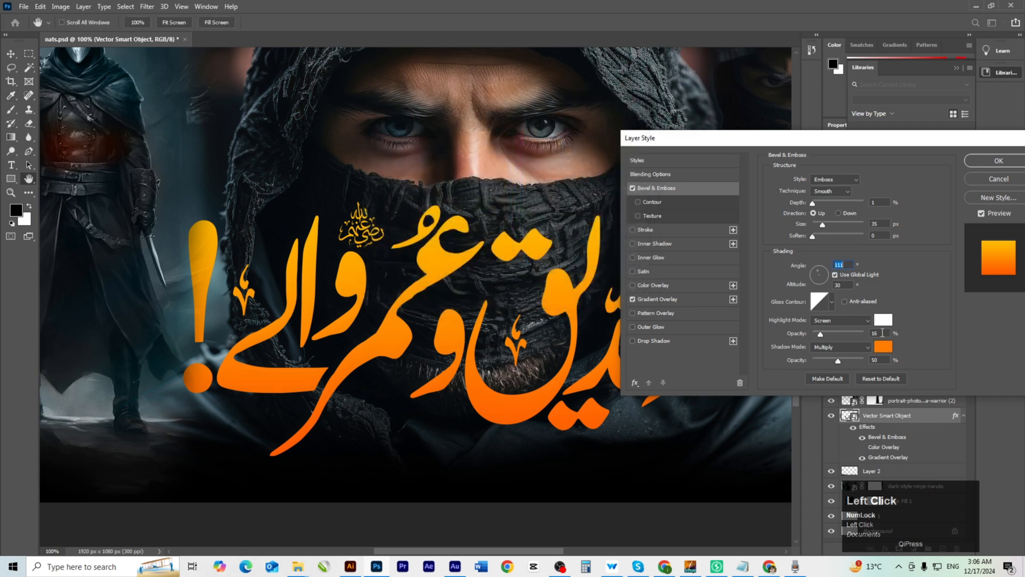
pyautogui.click(884, 320)
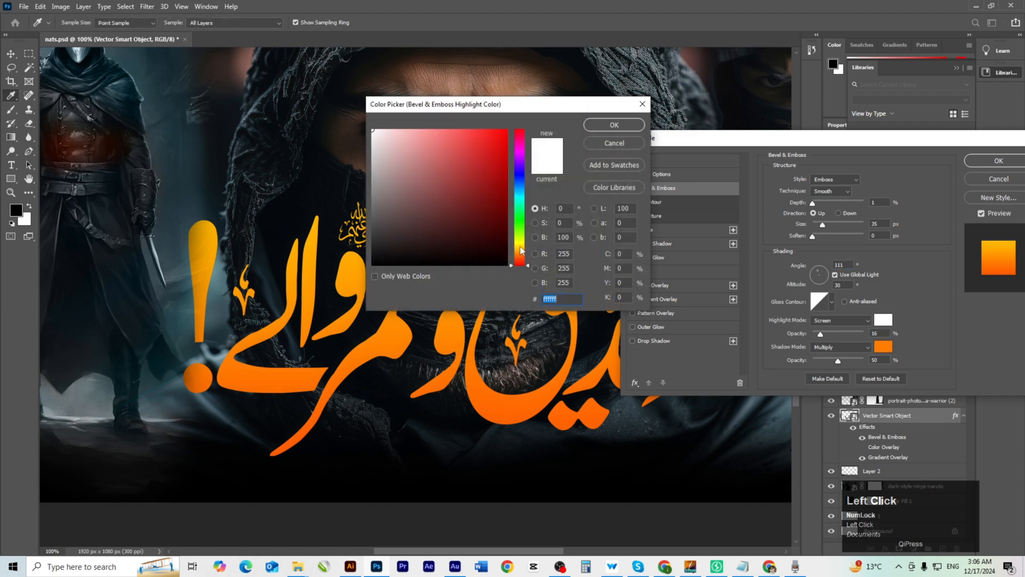
pyautogui.moveTo(520, 250); pyautogui.dragTo(521, 243)
pyautogui.click(485, 204)
pyautogui.click(605, 125)
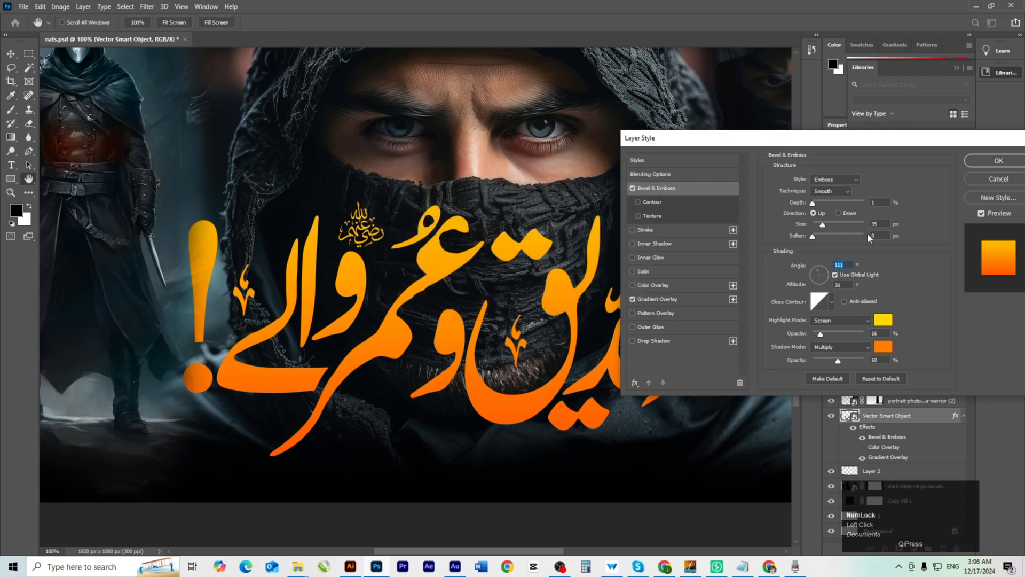
# Deepen the emboss to 178% and soften it to 6 px, checking the calligraphy up close.
pyautogui.moveTo(813, 203); pyautogui.dragTo(822, 204)
pyautogui.keyDown('ctrl'); pyautogui.click(463, 345); pyautogui.keyUp('ctrl')
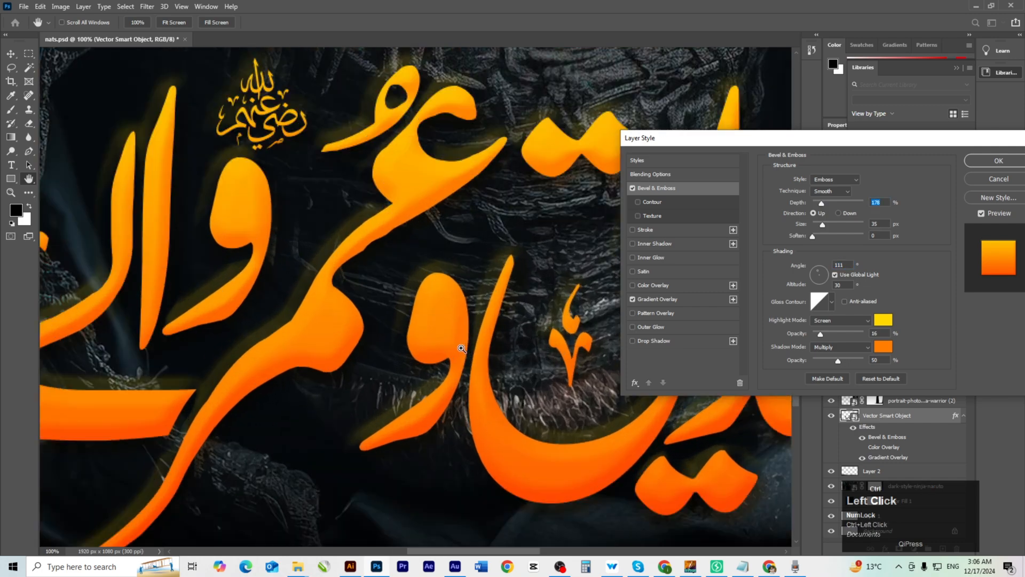
pyautogui.keyDown('ctrl'); pyautogui.click(430, 336); pyautogui.keyUp('ctrl')
pyautogui.moveTo(428, 336); pyautogui.dragTo(233, 222)
pyautogui.keyDown('ctrl'); pyautogui.keyDown('alt'); pyautogui.click(404, 318); pyautogui.keyUp('alt'); pyautogui.keyUp('ctrl')
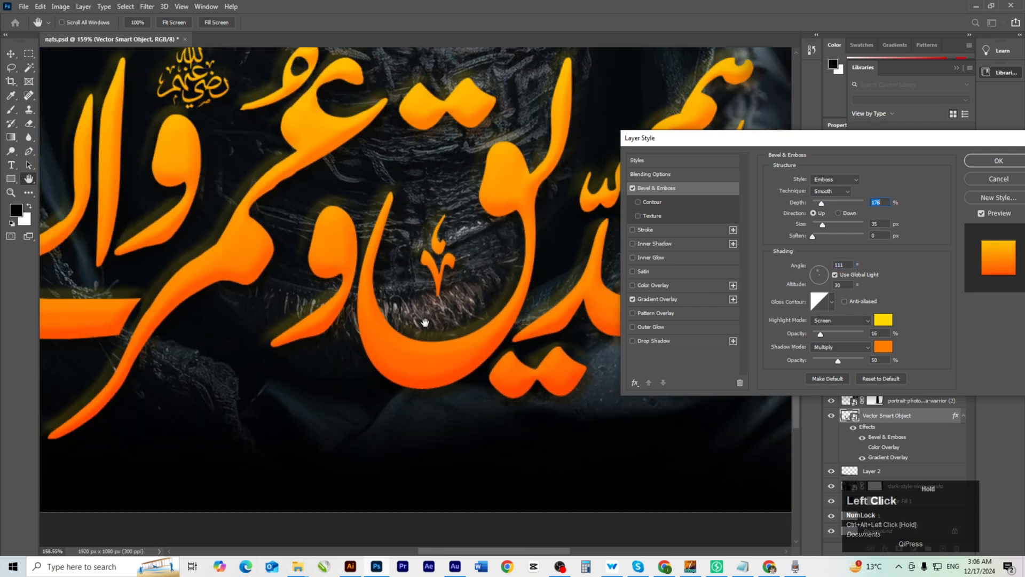
pyautogui.moveTo(423, 323); pyautogui.dragTo(359, 314)
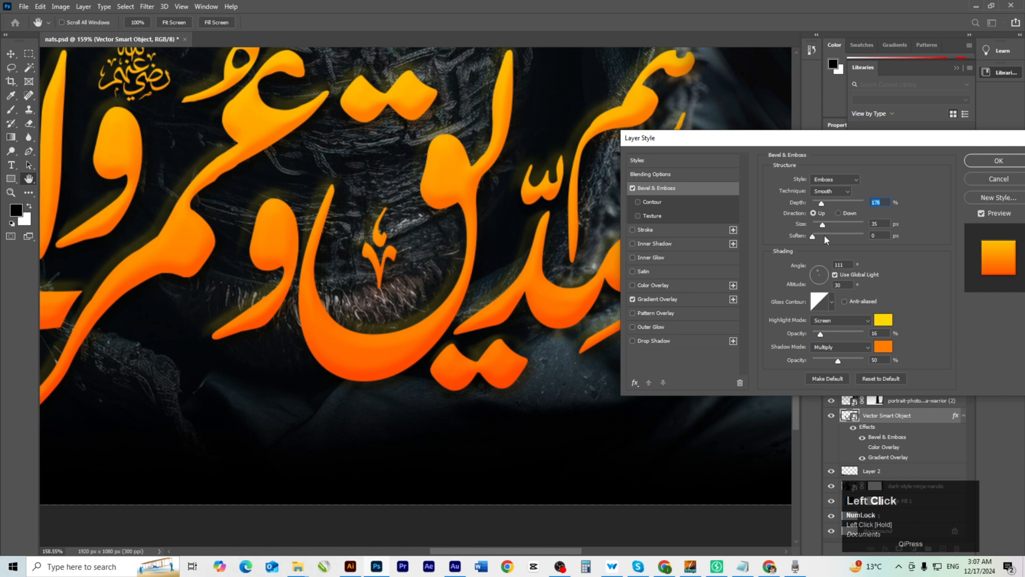
pyautogui.moveTo(813, 237); pyautogui.dragTo(831, 240)
pyautogui.hotkey('ctrl', '-')
pyautogui.moveTo(452, 339); pyautogui.dragTo(404, 339)
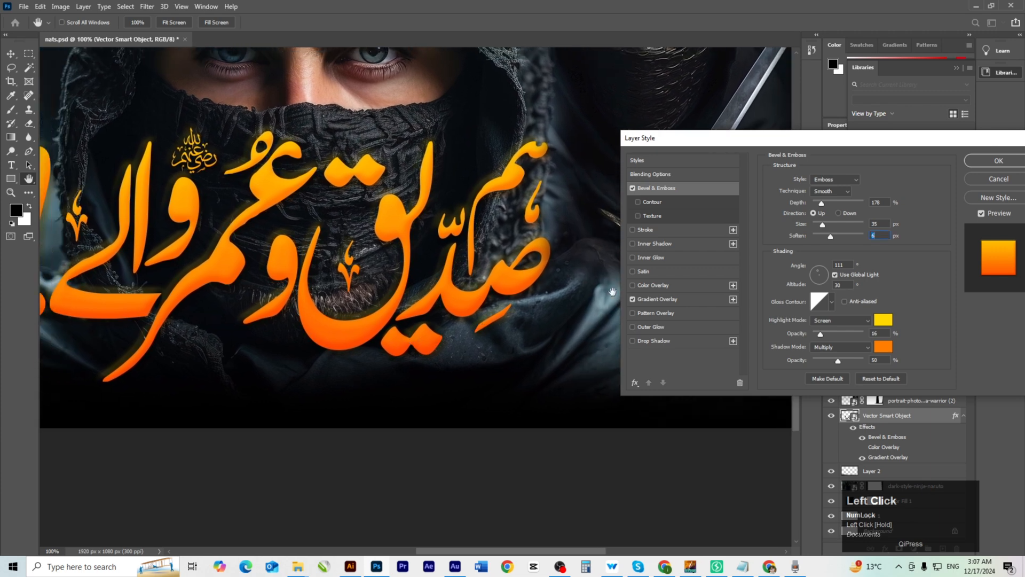
pyautogui.hotkey('ctrl', '-')
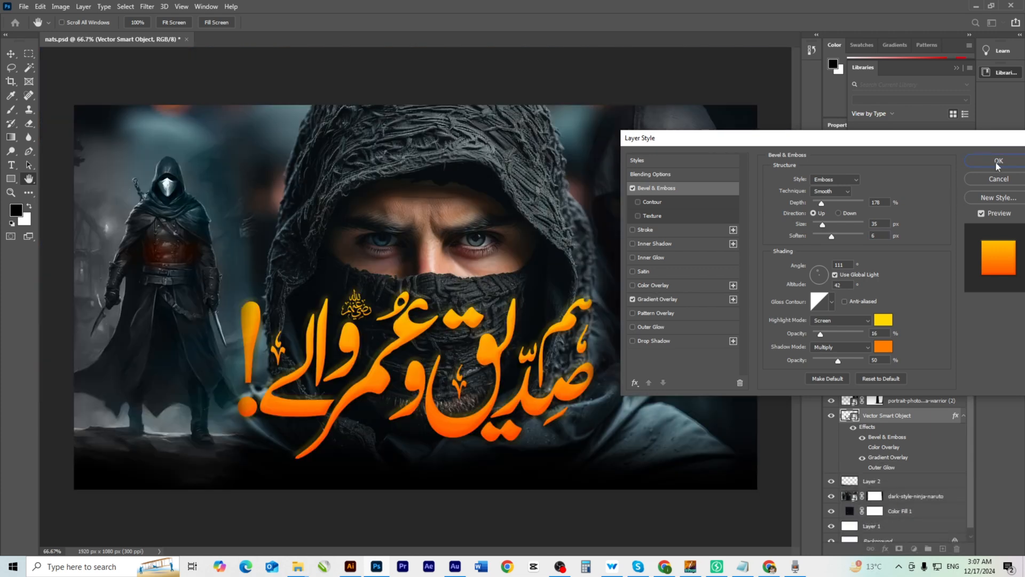
# Add a black drop shadow at 100% opacity, 19 px distance and 68 px size.
pyautogui.click(655, 340)
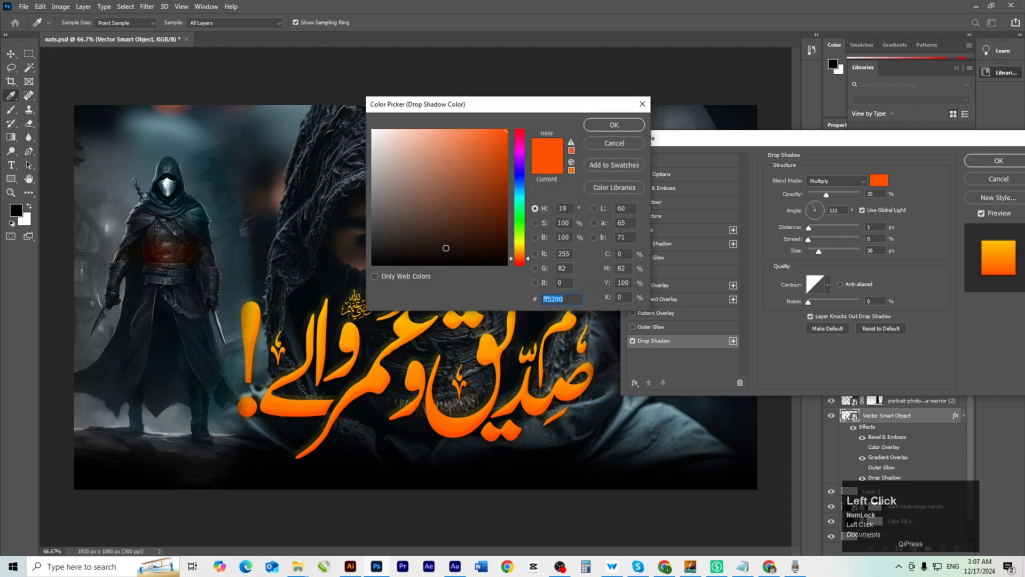
pyautogui.moveTo(446, 247); pyautogui.dragTo(512, 271)
pyautogui.click(609, 126)
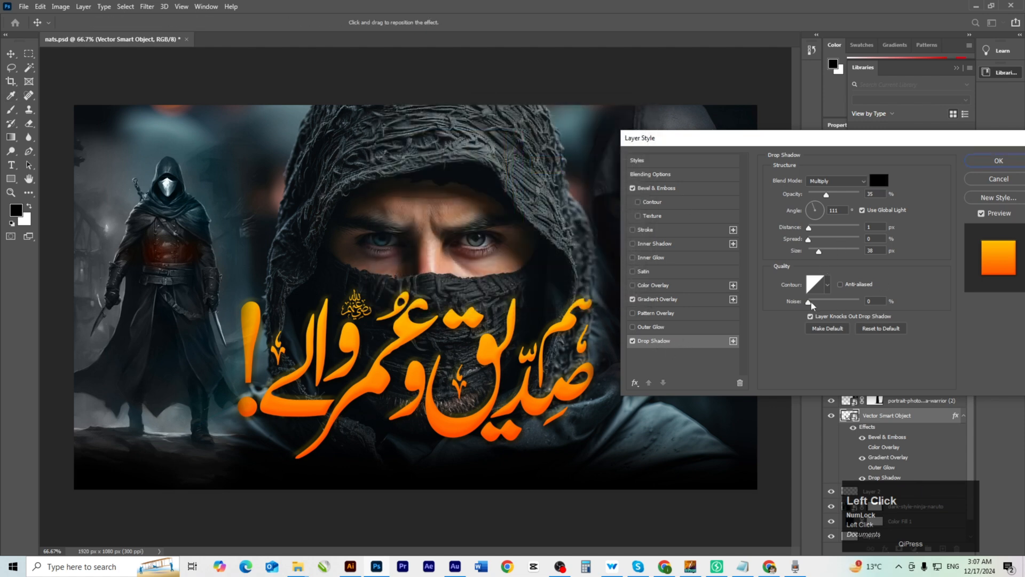
pyautogui.moveTo(819, 251); pyautogui.dragTo(863, 193)
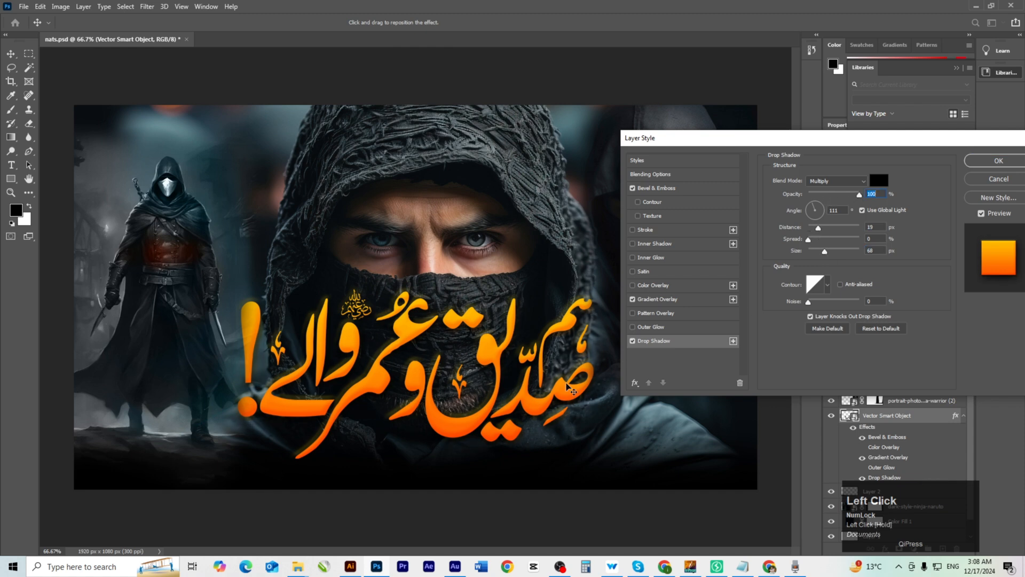
pyautogui.scroll(2, 453, 381)
pyautogui.press('space')
pyautogui.moveTo(494, 441); pyautogui.dragTo(441, 317)
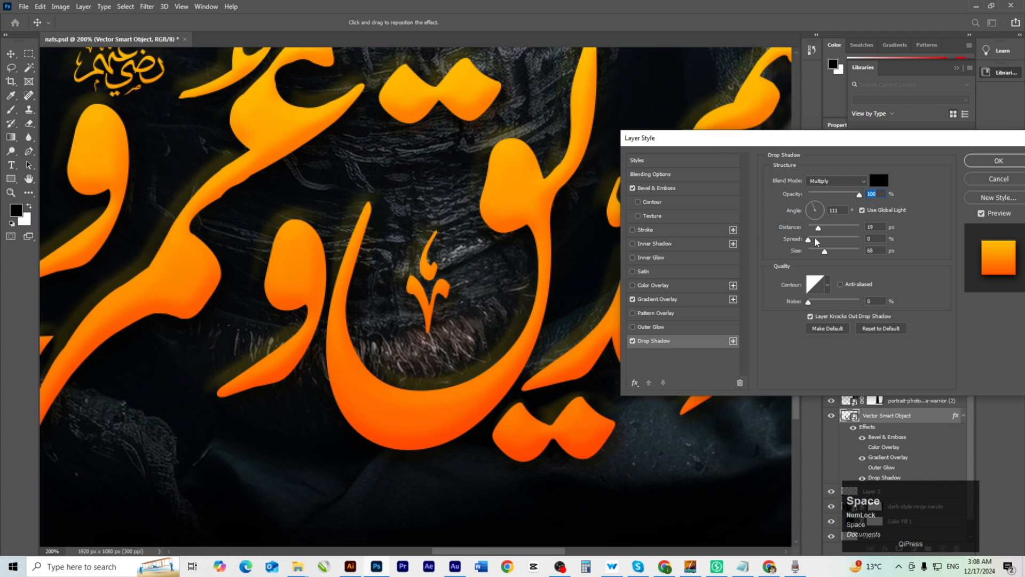
# Widen the drop shadow spread to 24%, then review the Gradient Overlay and Bevel & Emboss settings.
pyautogui.moveTo(816, 241); pyautogui.dragTo(820, 242)
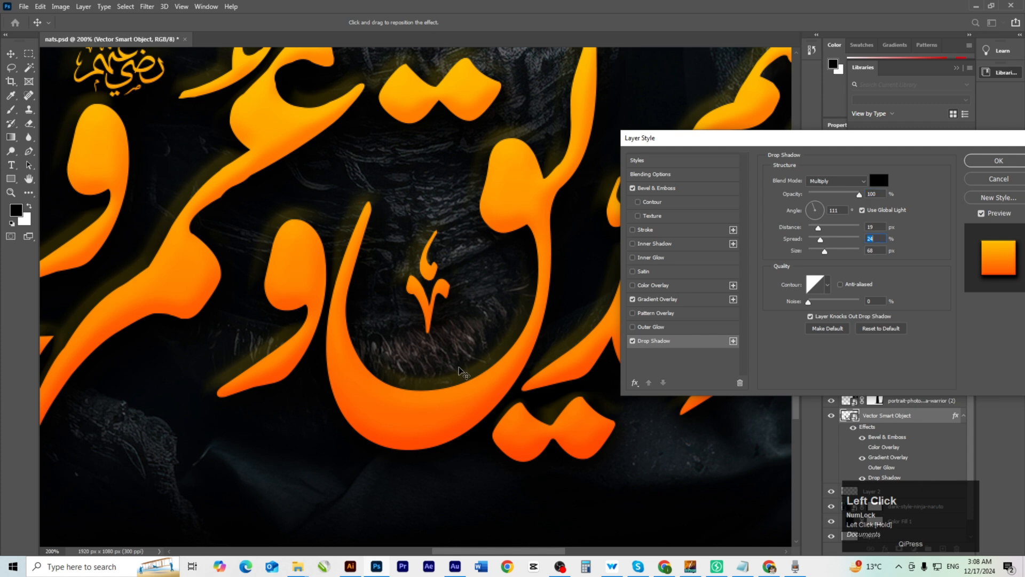
pyautogui.scroll(-1, 421, 305)
pyautogui.moveTo(443, 345); pyautogui.dragTo(450, 366)
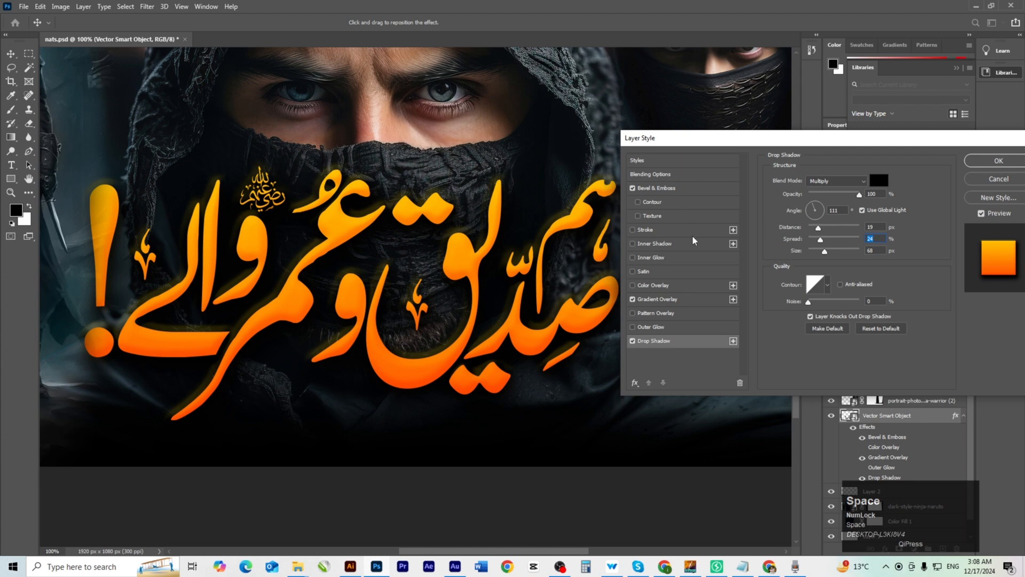
pyautogui.click(674, 300)
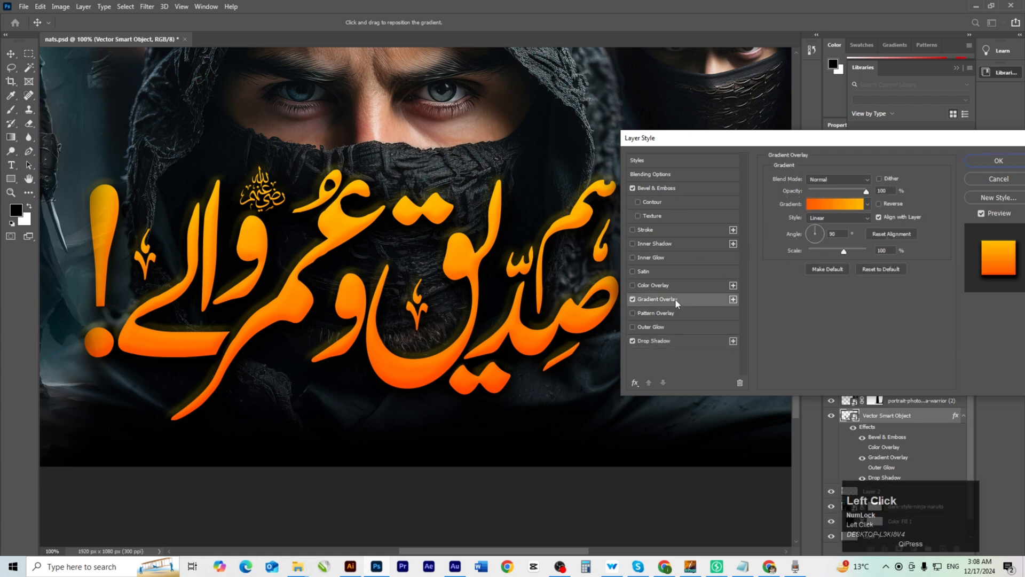
pyautogui.click(687, 190)
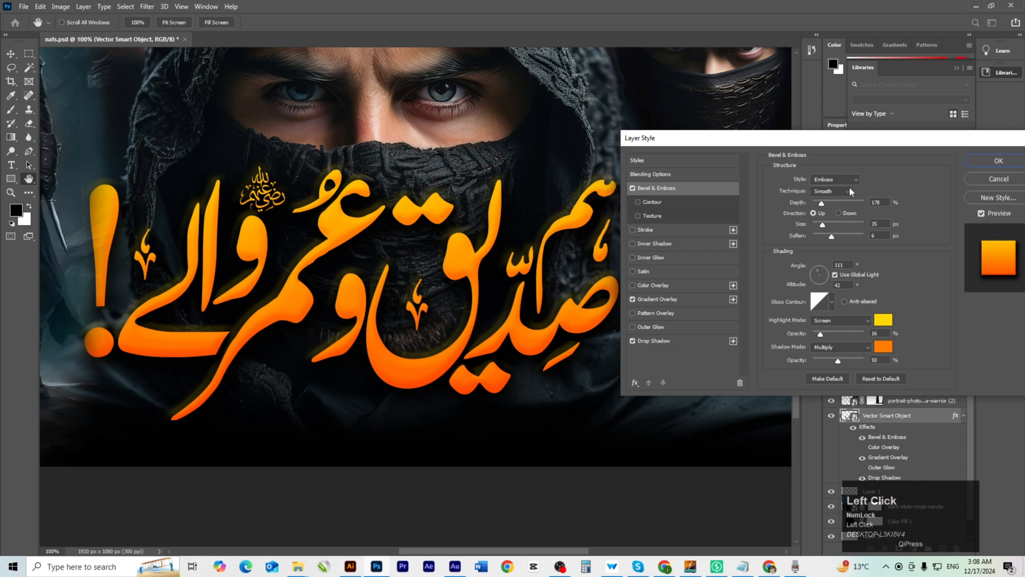
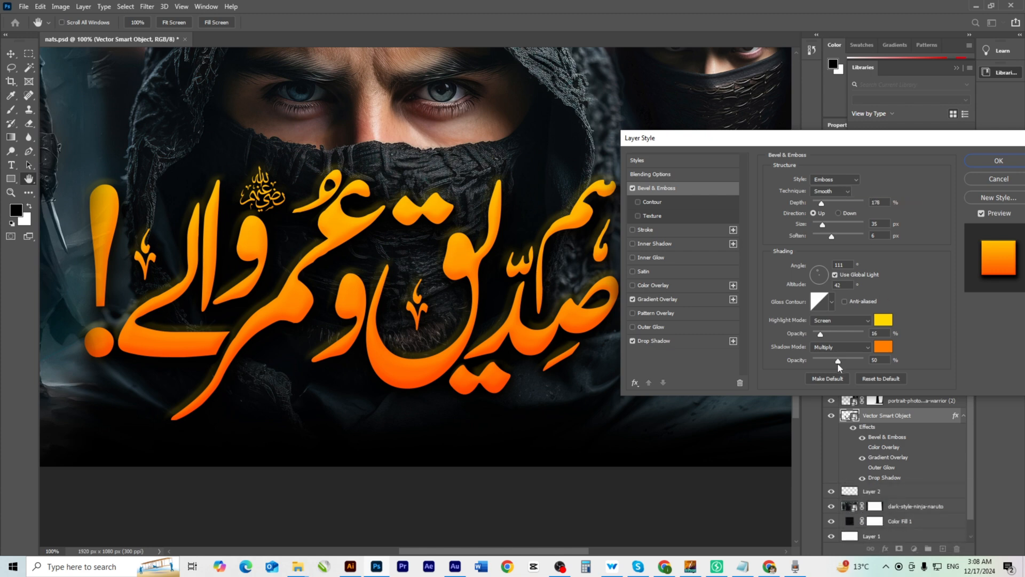
# Set the Bevel & Emboss shadow opacity to 61%, apply the style and fit the canvas on screen.
pyautogui.moveTo(843, 366)
pyautogui.mouseDown()
pyautogui.moveTo(817, 361)
pyautogui.moveTo(863, 362)
pyautogui.mouseUp()
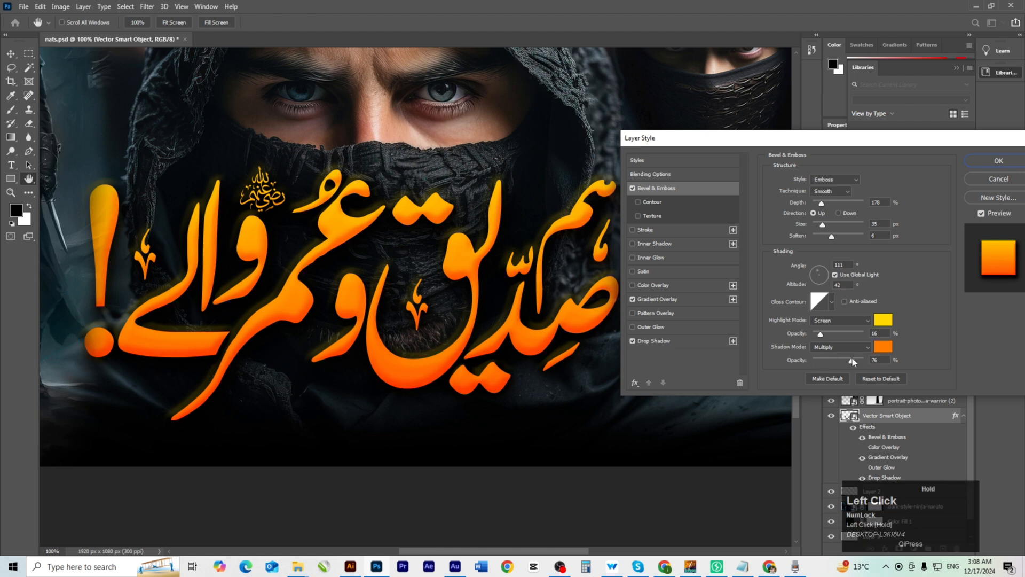
pyautogui.moveTo(845, 358); pyautogui.dragTo(845, 358)
pyautogui.click(988, 163)
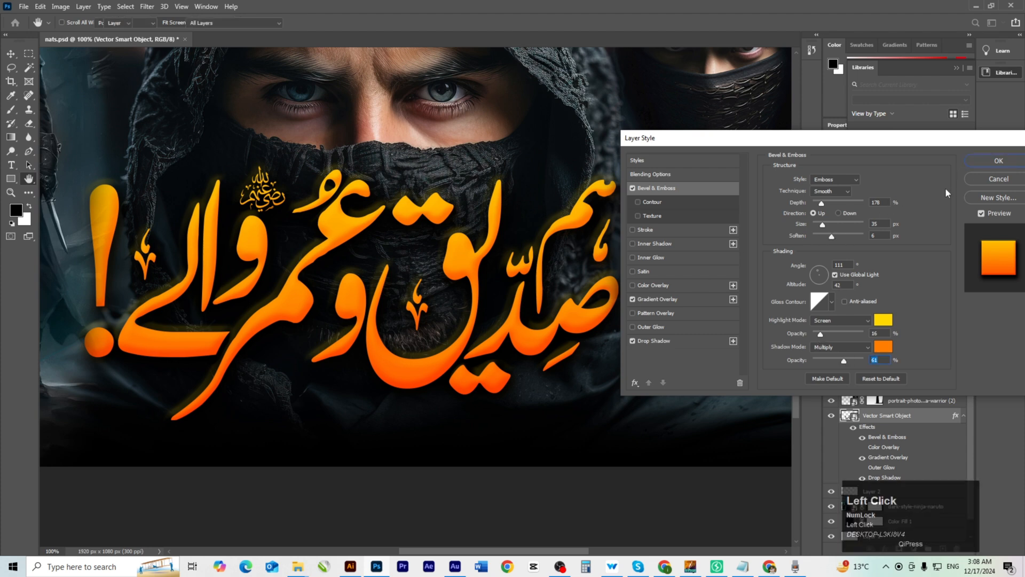
pyautogui.hotkey('ctrl', '0')
# Move the orange Urdu title up slightly and enlarge it proportionally.
pyautogui.press('space')
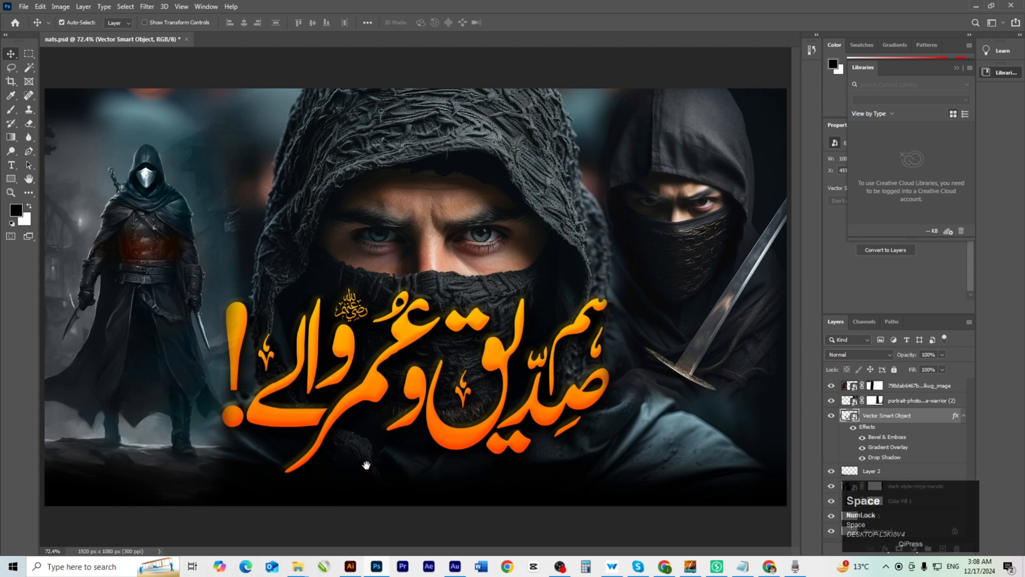
pyautogui.moveTo(490, 443); pyautogui.dragTo(433, 364)
pyautogui.hotkey('ctrl', 't')
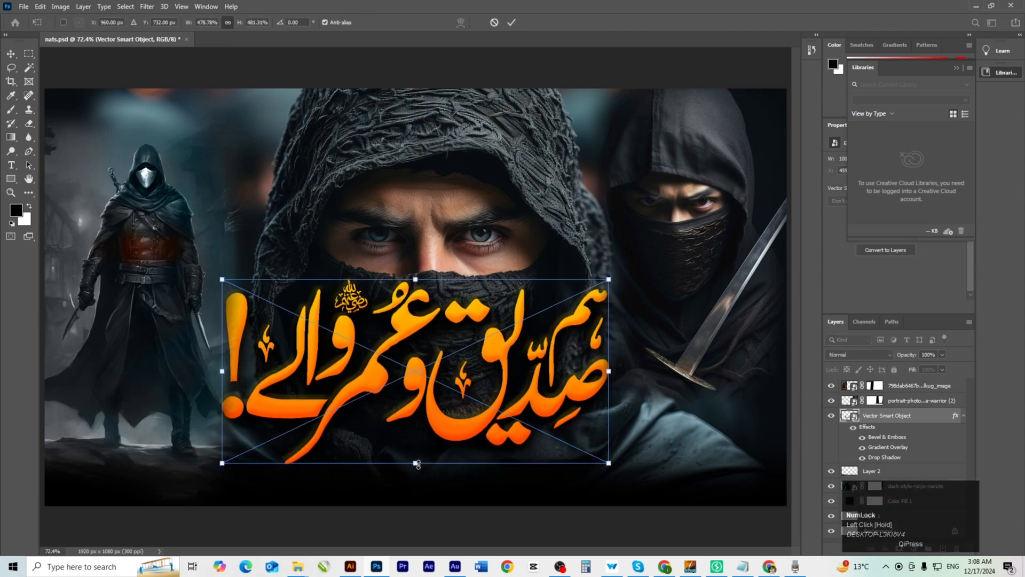
pyautogui.moveTo(415, 469); pyautogui.dragTo(414, 493)
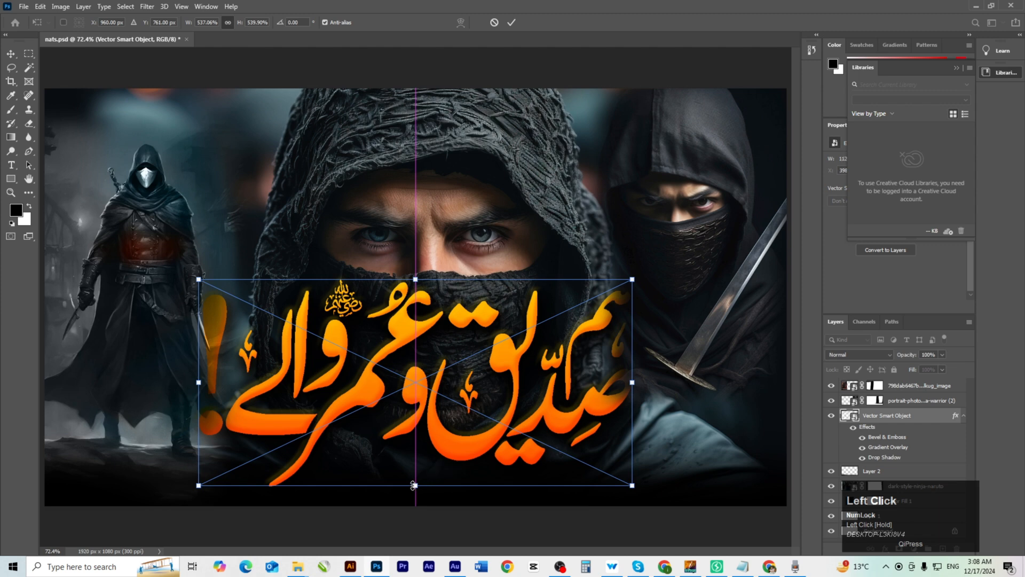
pyautogui.press('Return')
# Bring the title layer to the top of the stack and nudge it into position.
pyautogui.keyDown('ctrl'); pyautogui.keyDown('alt'); pyautogui.click(498, 400); pyautogui.keyUp('alt'); pyautogui.keyUp('ctrl')
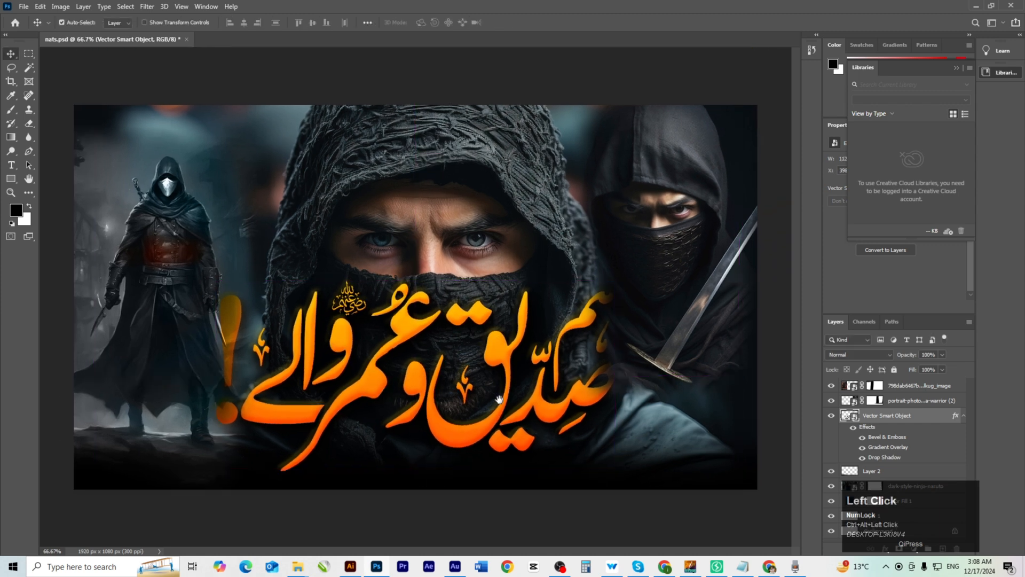
pyautogui.click(494, 432)
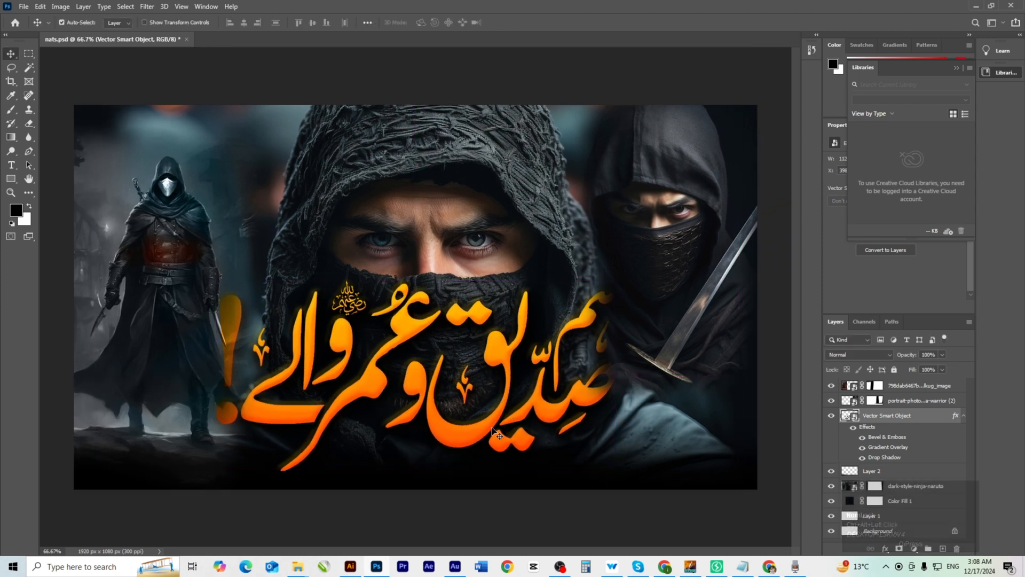
pyautogui.press('ctrl')
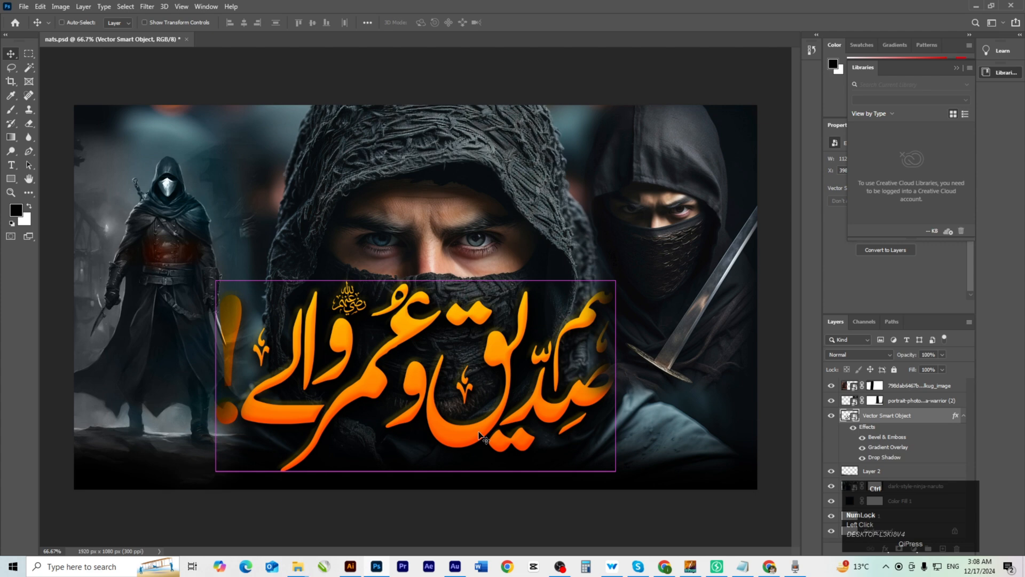
pyautogui.hotkey('ctrl', 'shift', ']')
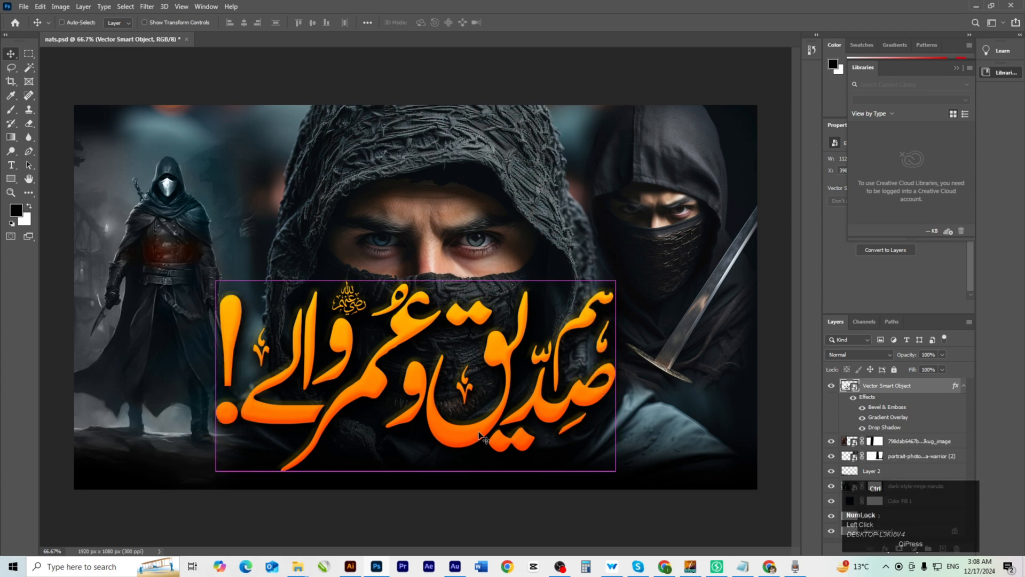
pyautogui.click(449, 437)
pyautogui.moveTo(456, 438); pyautogui.dragTo(452, 438)
# Shrink the title from the top and centre it horizontally on the canvas.
pyautogui.hotkey('ctrl', 't')
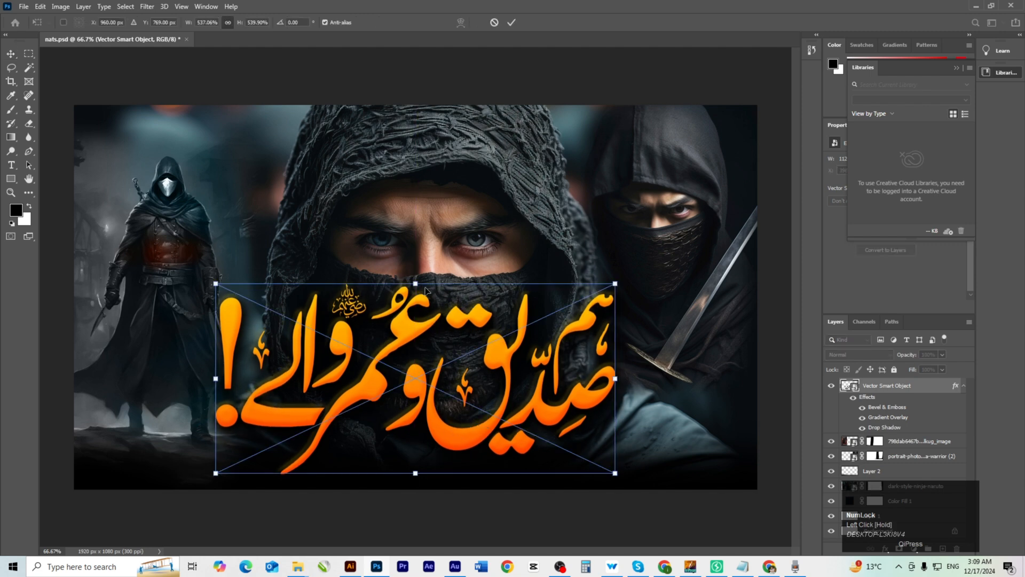
pyautogui.moveTo(416, 284); pyautogui.dragTo(419, 299)
pyautogui.doubleClick(418, 299)
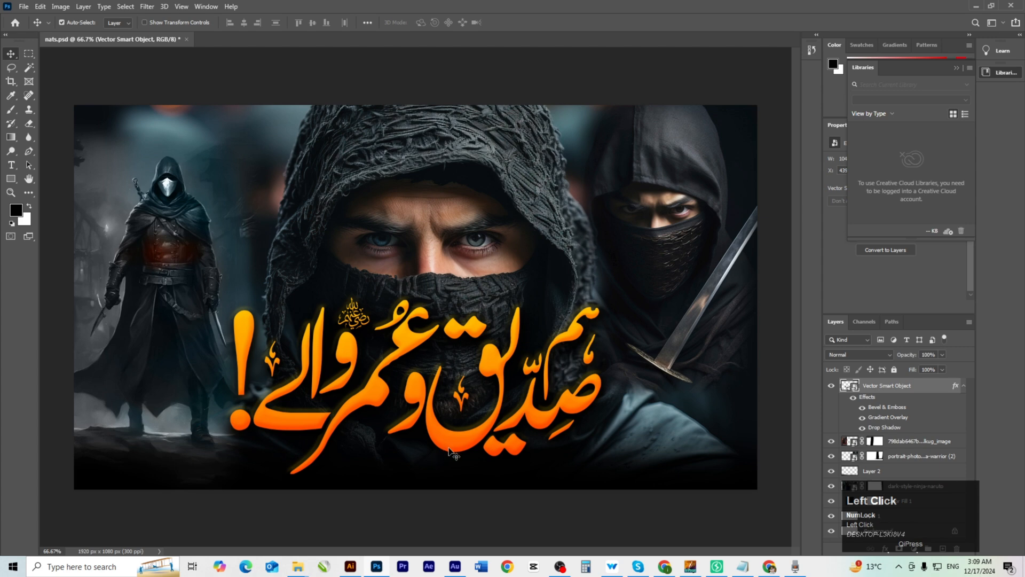
pyautogui.hotkey('ctrl', 'a')
pyautogui.click(245, 23)
pyautogui.hotkey('ctrl', 'd')
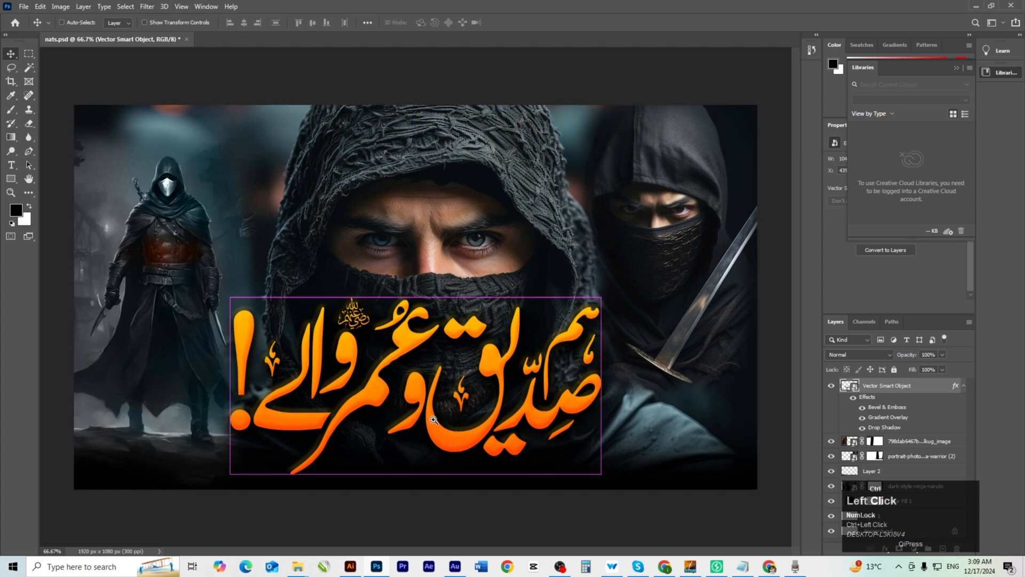
pyautogui.keyDown('ctrl'); pyautogui.click(462, 444); pyautogui.keyUp('ctrl')
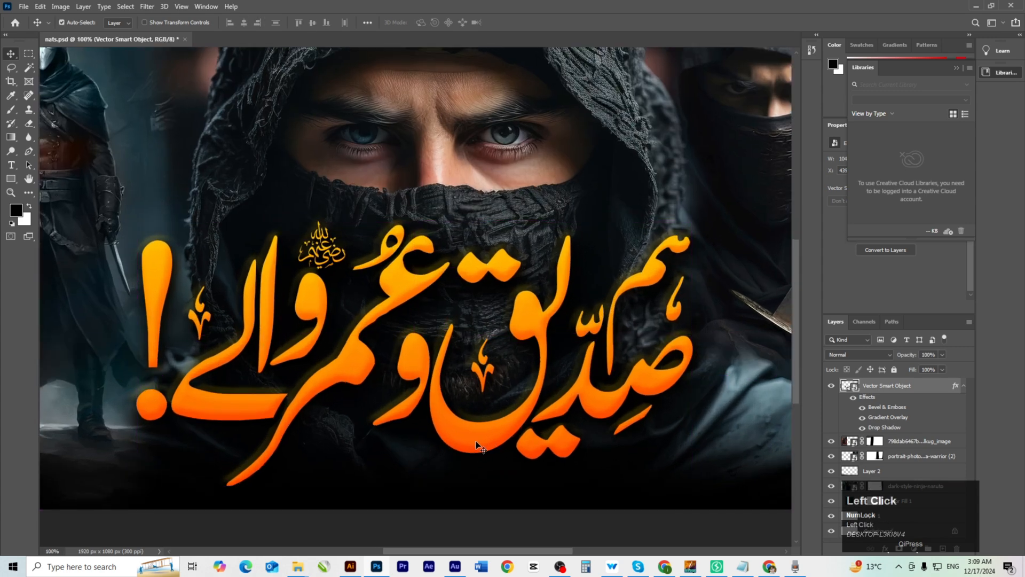
pyautogui.keyDown('ctrl'); pyautogui.keyDown('alt'); pyautogui.click(391, 436); pyautogui.keyUp('alt'); pyautogui.keyUp('ctrl')
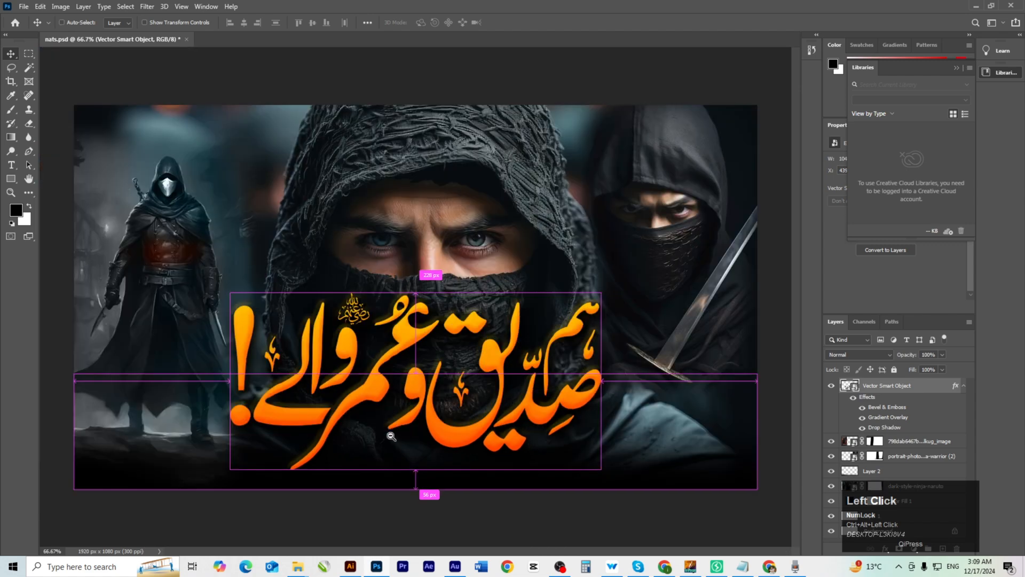
pyautogui.click(410, 437)
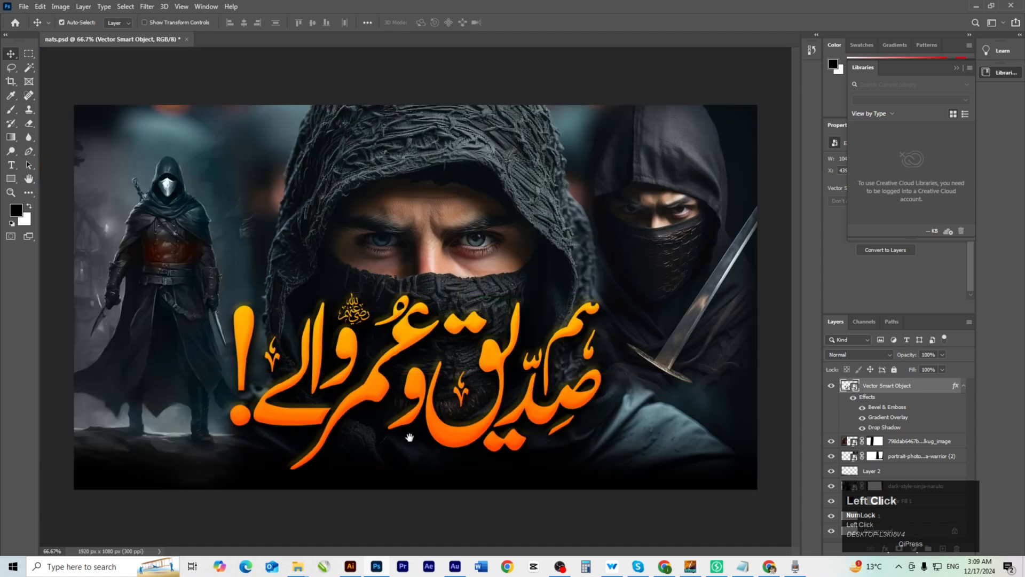
# Drag the brush-stroke PNG from the MISC folder in File Explorer into Photoshop.
pyautogui.click(350, 569)
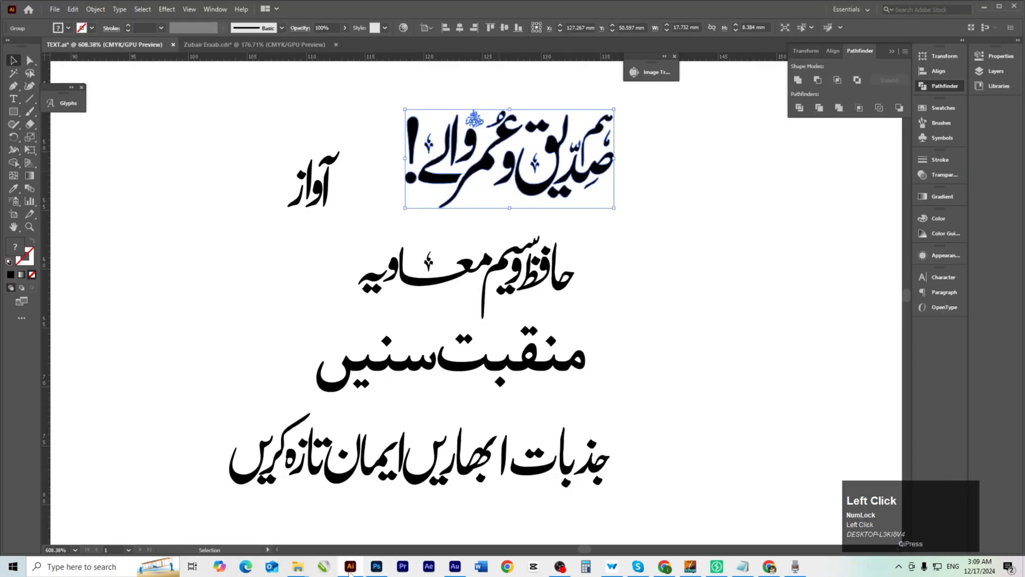
pyautogui.click(350, 569)
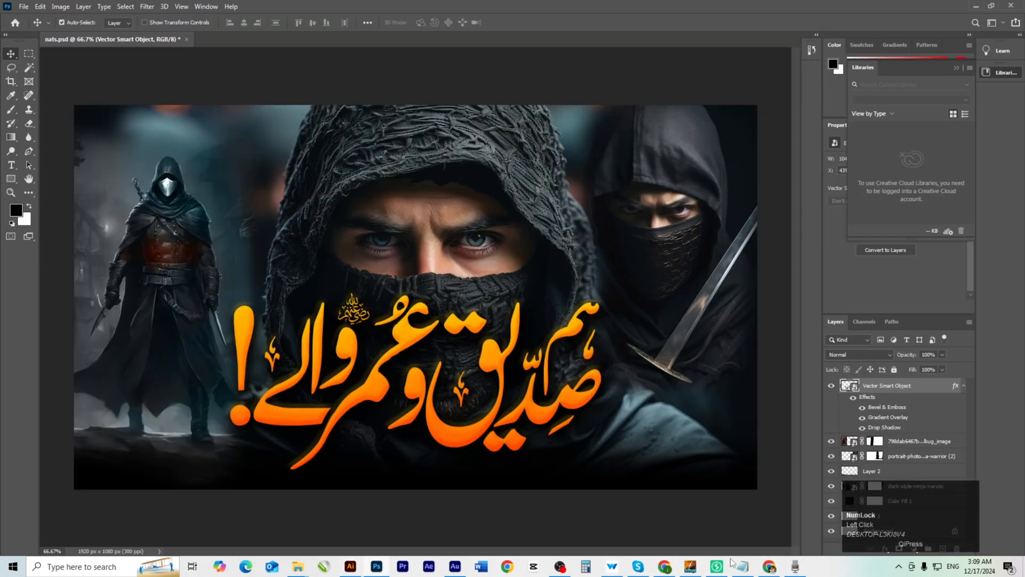
pyautogui.moveTo(299, 567)
pyautogui.click(231, 540)
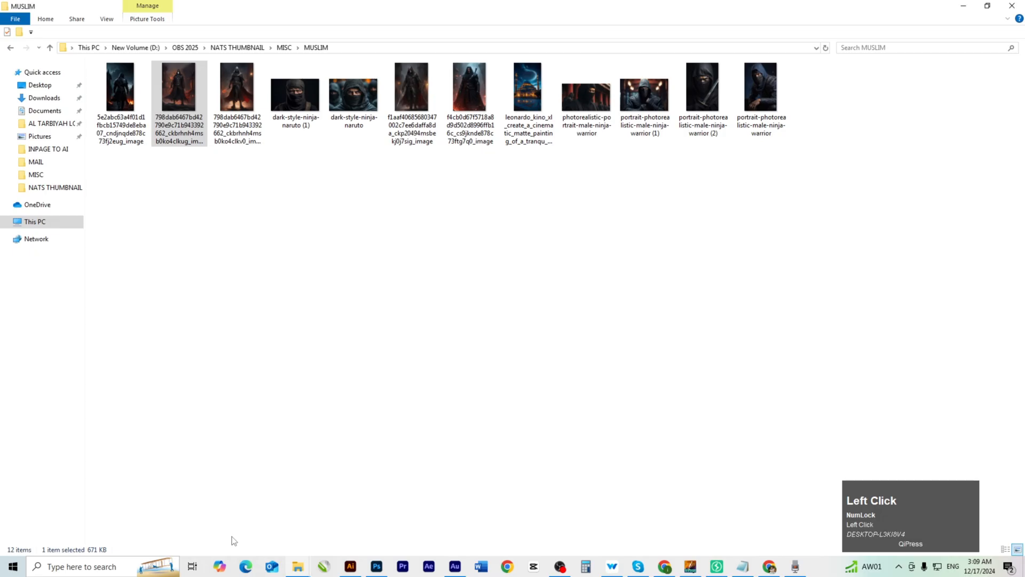
pyautogui.press('BackSpace')
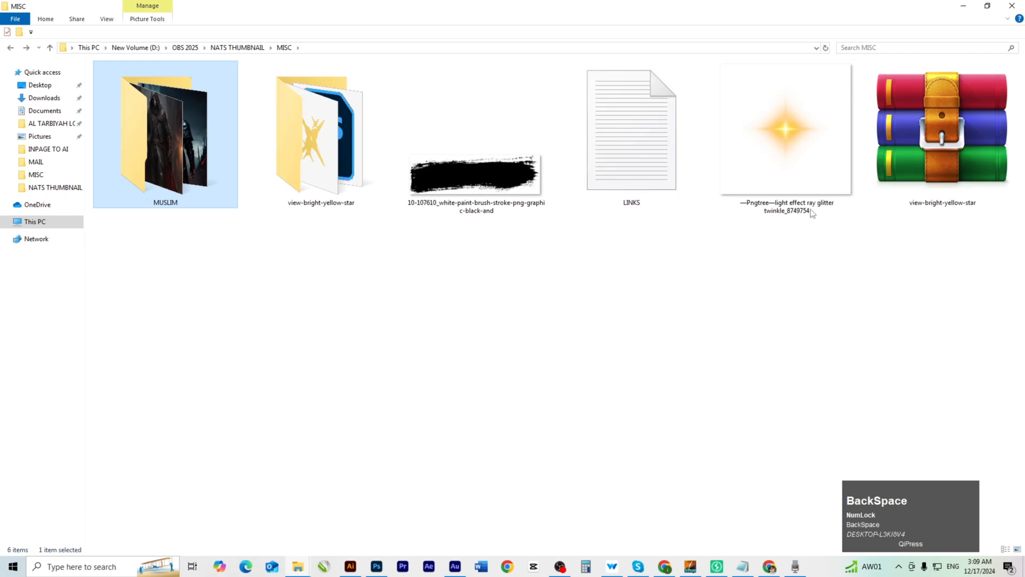
pyautogui.moveTo(464, 195)
pyautogui.mouseDown()
pyautogui.moveTo(503, 244)
pyautogui.moveTo(530, 228)
pyautogui.mouseUp()
pyautogui.hotkey('alt', 'Tab')
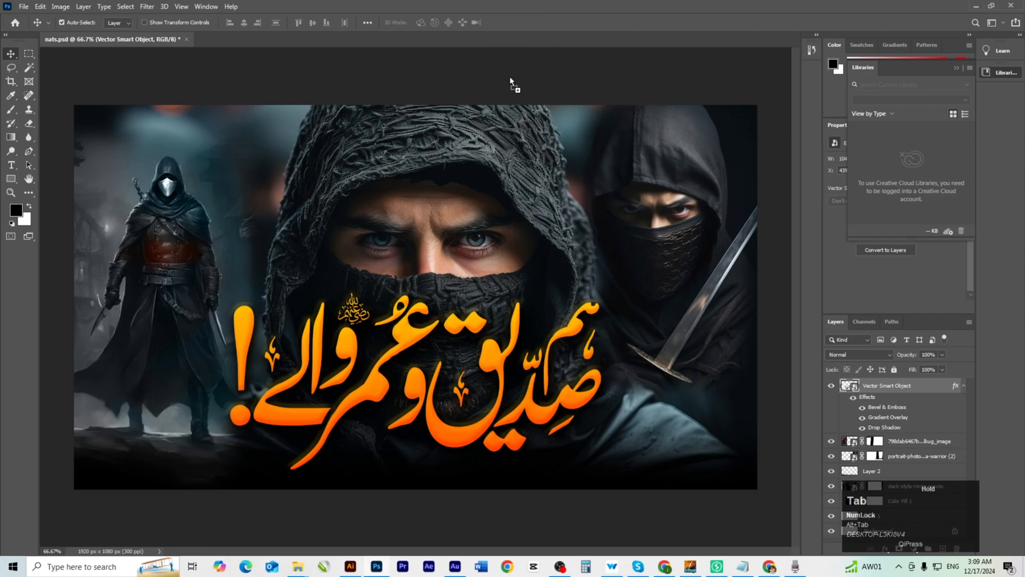
# Place the brush-stroke image, shrink it to 1052x322 px and move it to the bottom-right.
pyautogui.moveTo(558, 178); pyautogui.dragTo(558, 178)
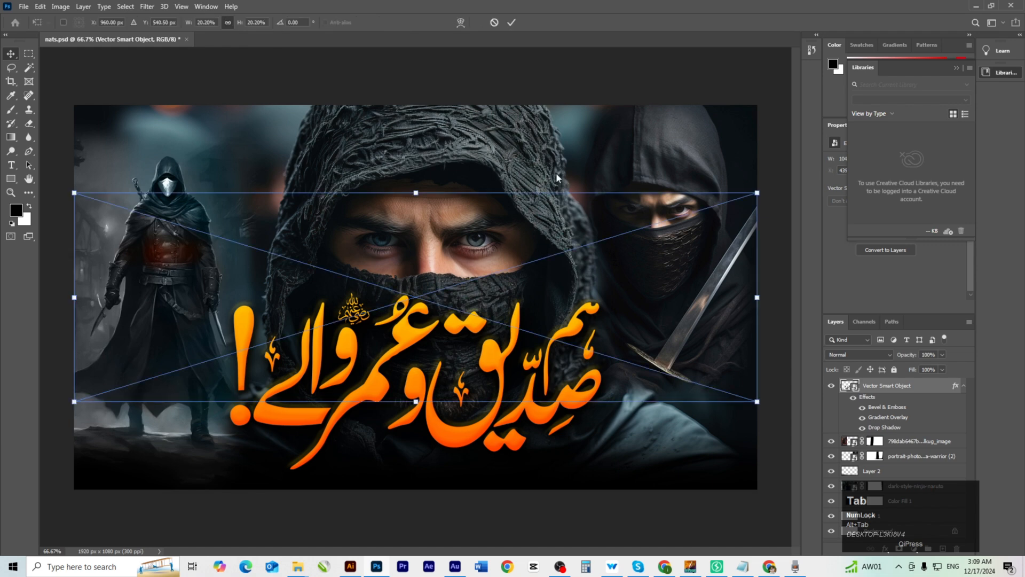
pyautogui.click(456, 306)
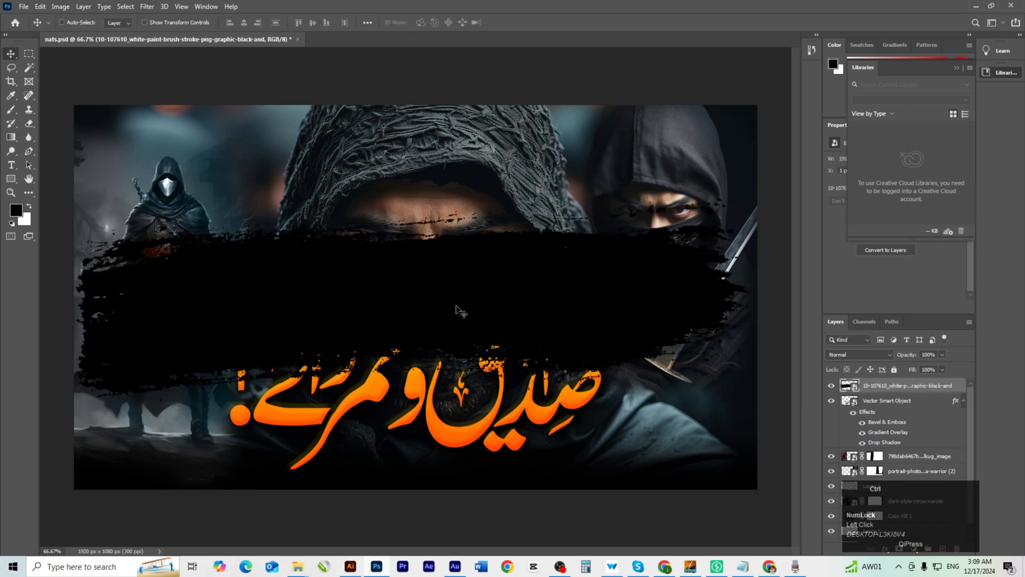
pyautogui.press('ctrl')
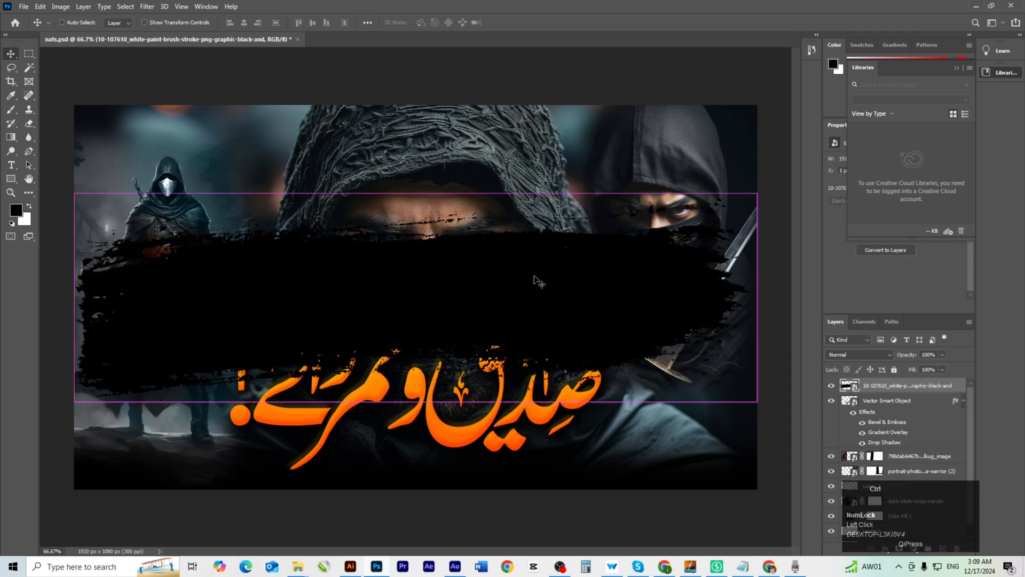
pyautogui.hotkey('ctrl', 't')
pyautogui.moveTo(416, 193); pyautogui.dragTo(410, 339)
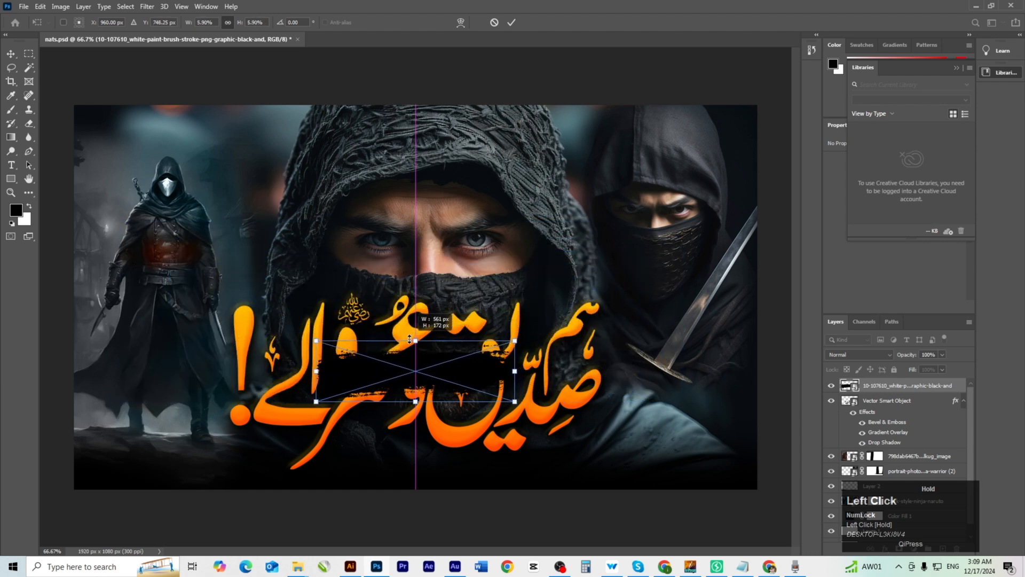
pyautogui.doubleClick(402, 374)
pyautogui.moveTo(401, 374); pyautogui.dragTo(673, 462)
# Nudge the brush stroke left and up, toggling its visibility to check the placement.
pyautogui.scroll(5, 673, 462)
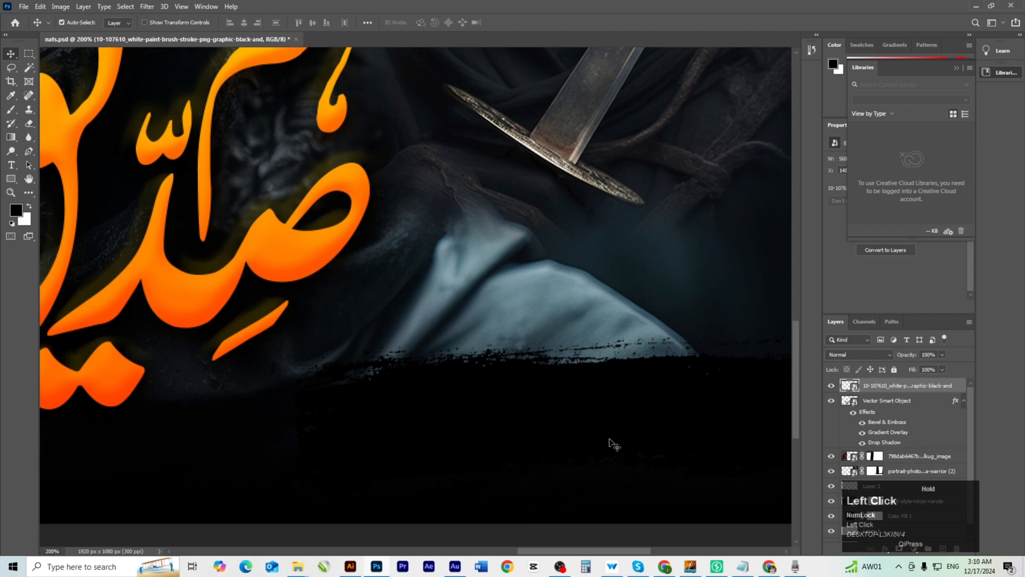
pyautogui.moveTo(598, 423); pyautogui.dragTo(528, 398)
pyautogui.keyDown('ctrl'); pyautogui.keyDown('alt'); pyautogui.click(622, 432); pyautogui.keyUp('alt'); pyautogui.keyUp('ctrl')
pyautogui.keyDown('ctrl'); pyautogui.click(630, 442); pyautogui.keyUp('ctrl')
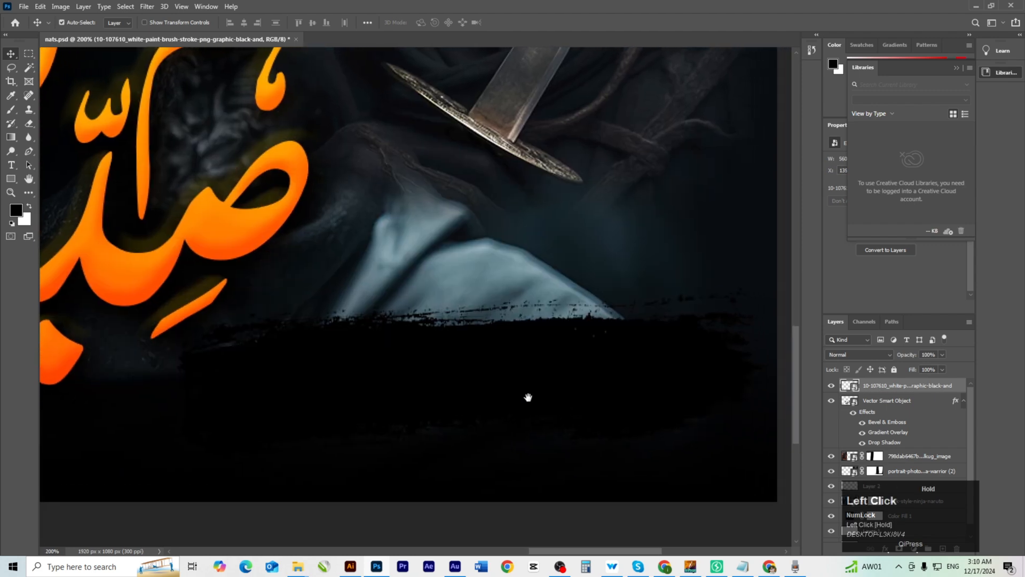
pyautogui.press('ctrl')
pyautogui.hotkey('ctrl', 't')
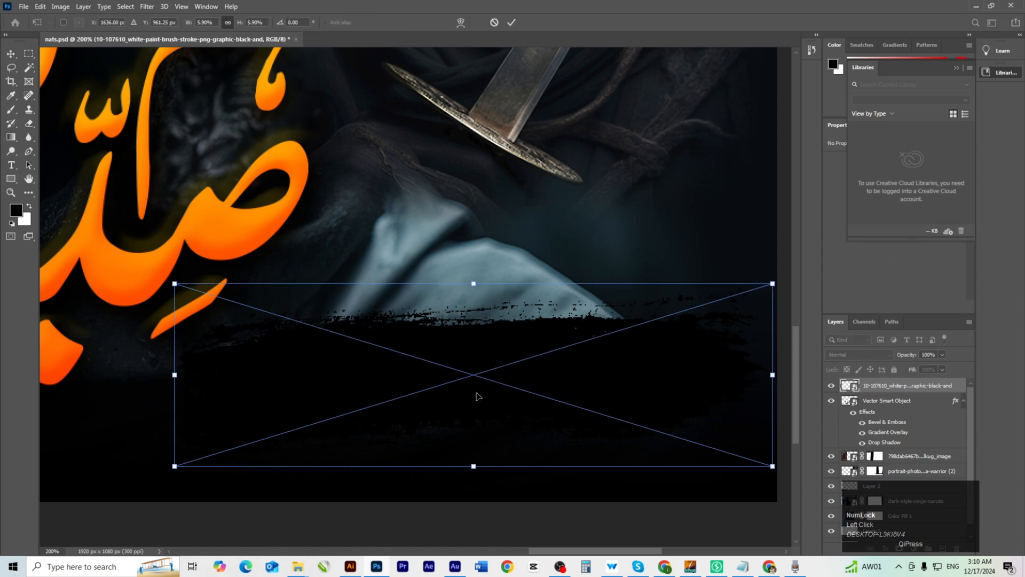
pyautogui.press('Return')
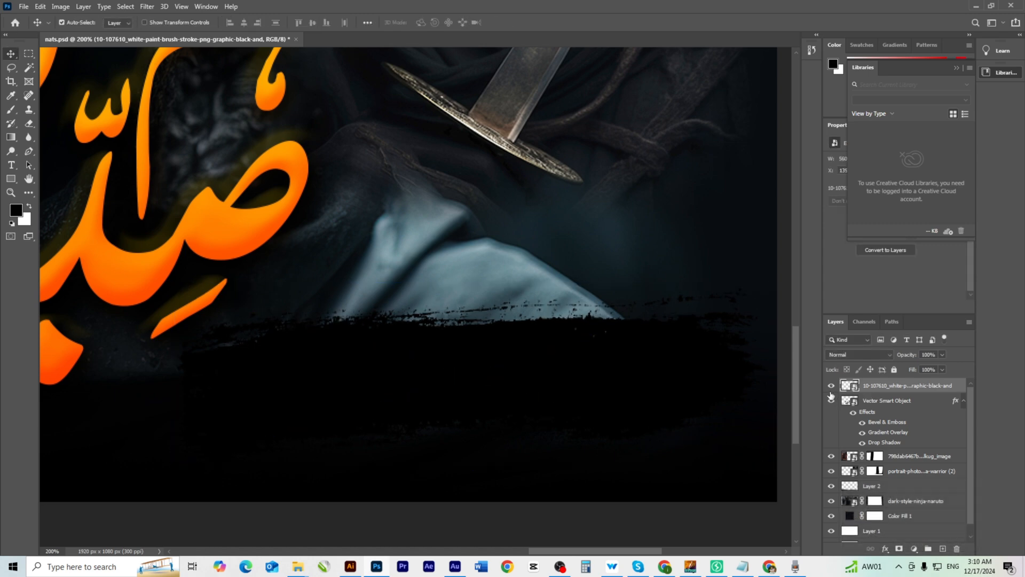
pyautogui.click(831, 390)
pyautogui.click(831, 390)
pyautogui.click(831, 390)
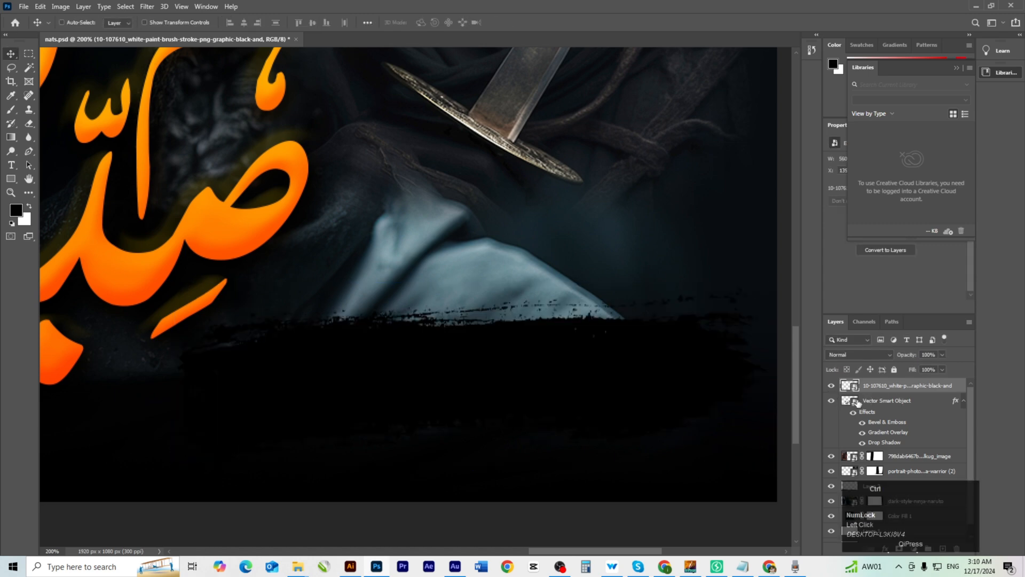
# Duplicate the brush stroke, shrink the copy and move it up and to the right.
pyautogui.press('ctrl')
pyautogui.hotkey('ctrl', 'j')
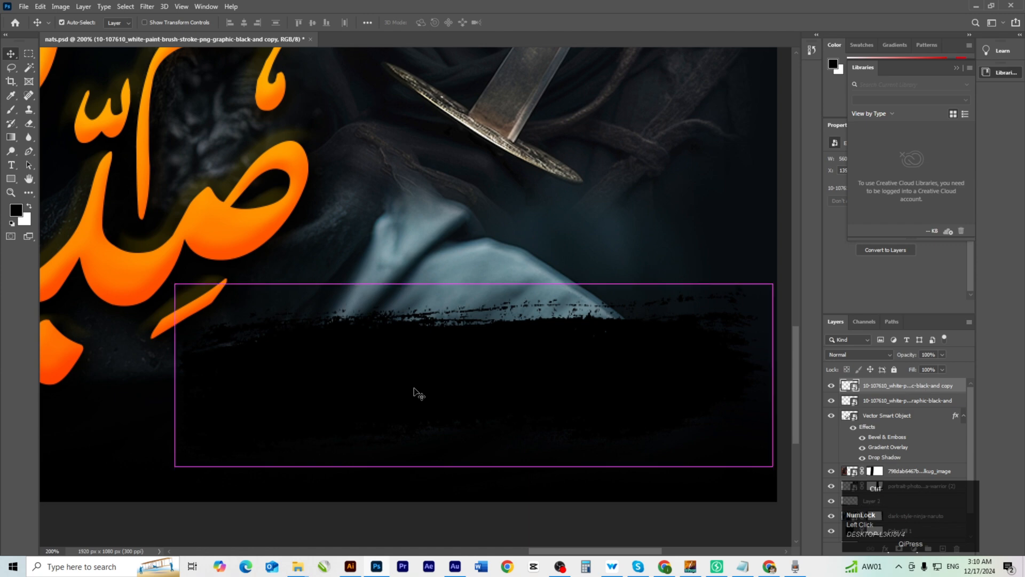
pyautogui.hotkey('ctrl', 't')
pyautogui.moveTo(473, 284); pyautogui.dragTo(473, 401)
pyautogui.moveTo(462, 435); pyautogui.dragTo(648, 306)
pyautogui.doubleClick(645, 302)
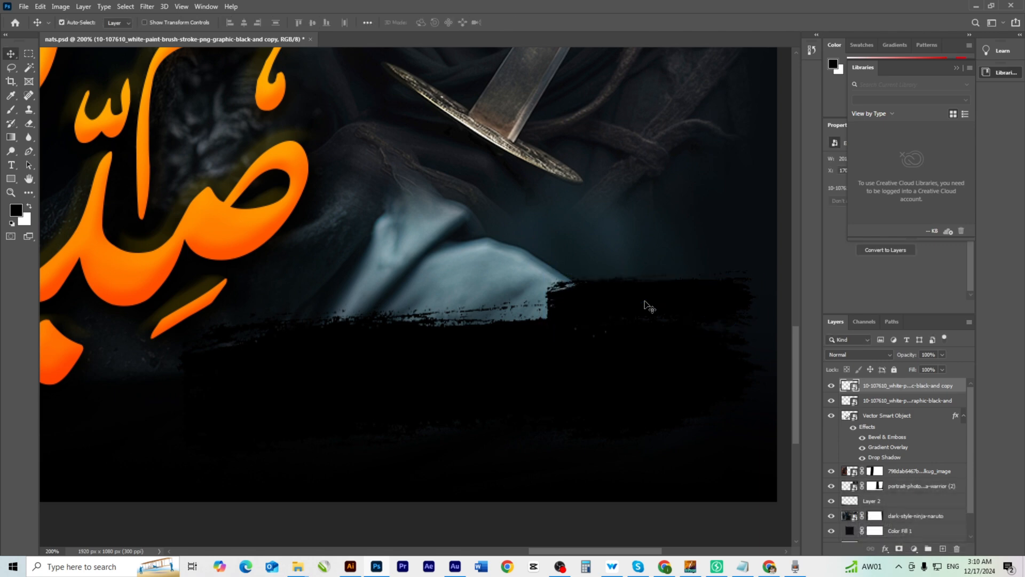
pyautogui.moveTo(629, 310); pyautogui.dragTo(641, 317)
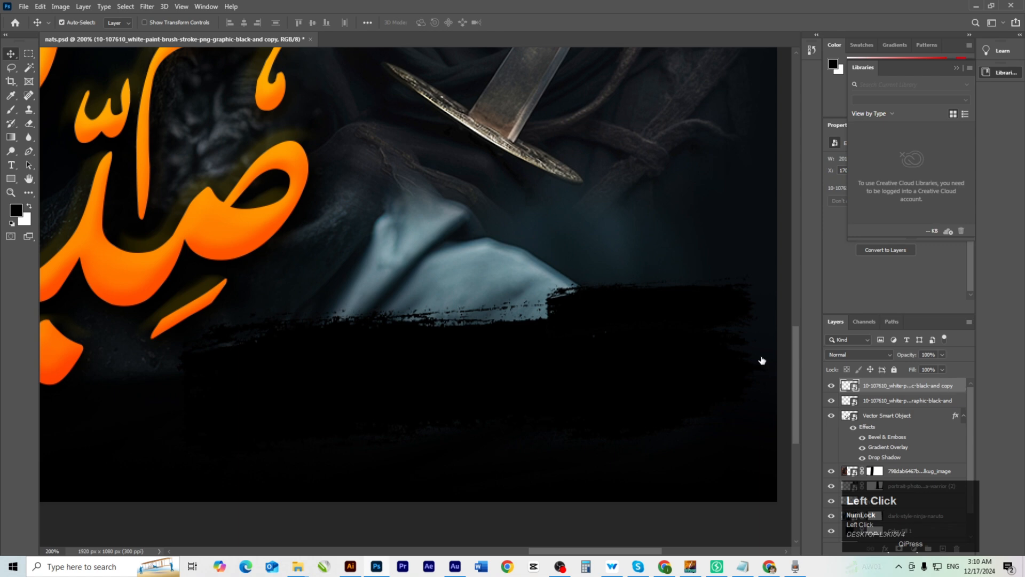
# Give the brush-stroke copy an orange-yellow Color Overlay of ffb007.
pyautogui.click(620, 289)
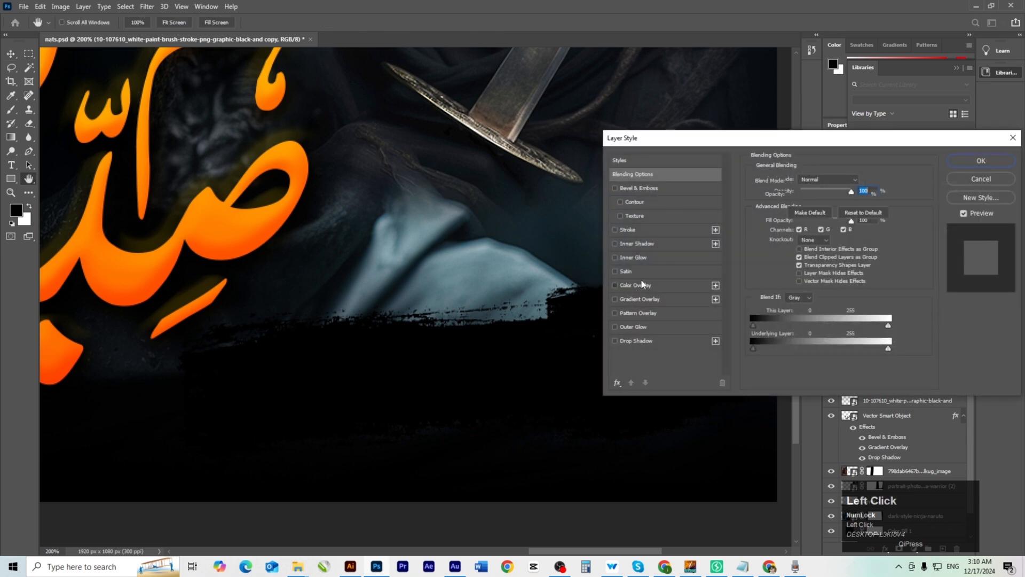
pyautogui.click(862, 184)
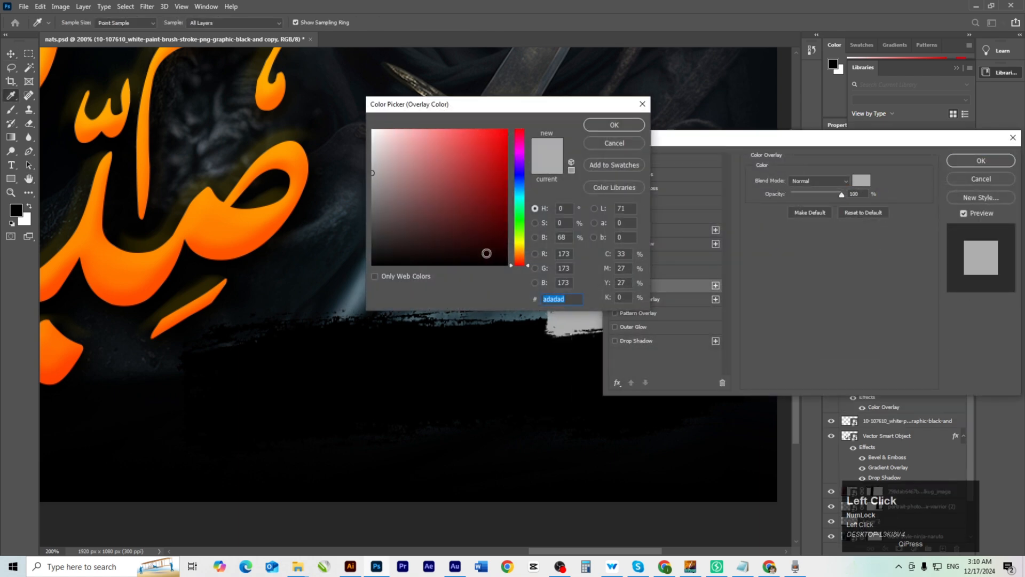
pyautogui.click(519, 246)
pyautogui.moveTo(498, 181); pyautogui.dragTo(503, 120)
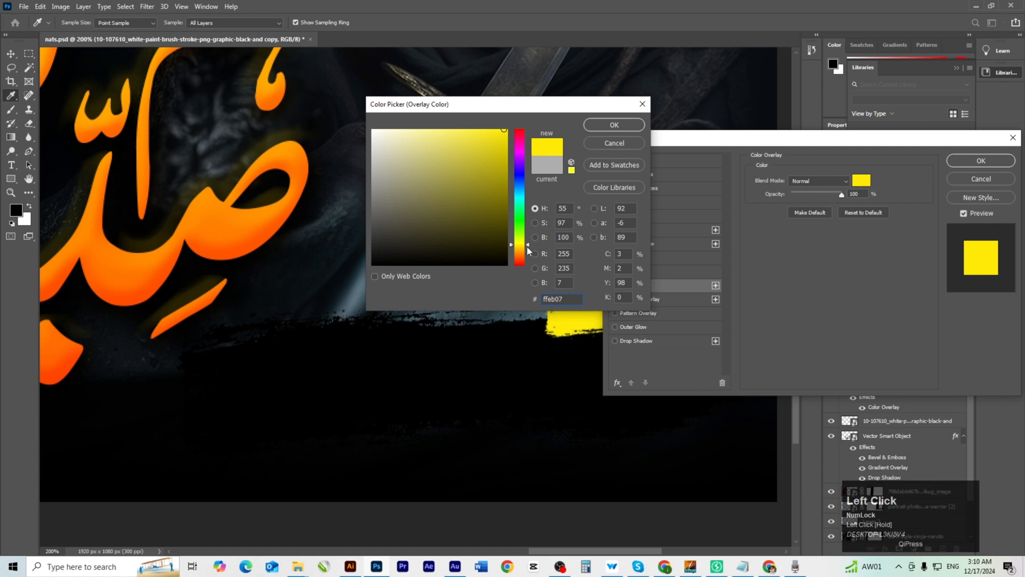
pyautogui.moveTo(527, 246); pyautogui.dragTo(528, 250)
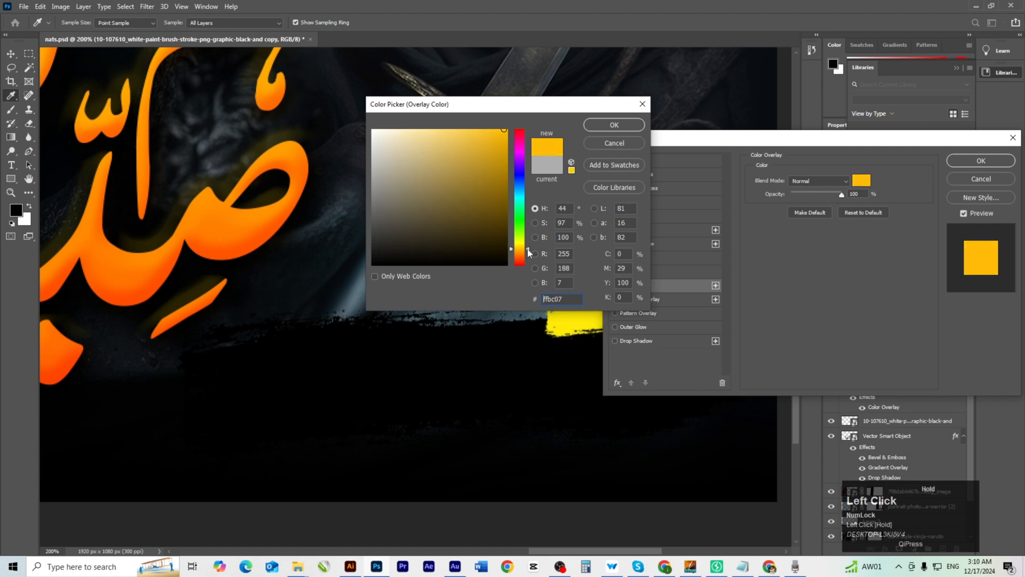
pyautogui.click(629, 127)
pyautogui.click(980, 161)
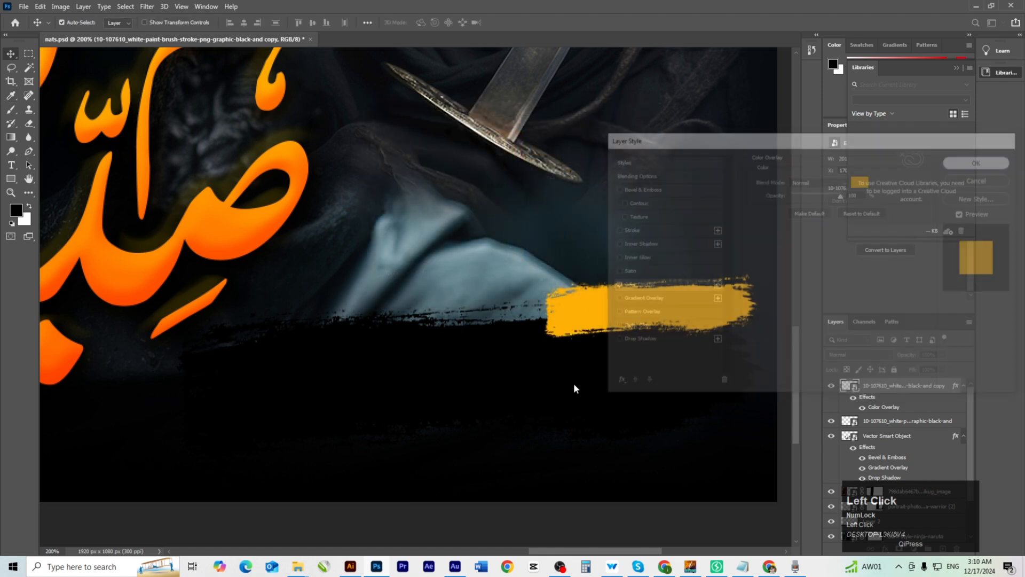
# Make the orange stroke taller and narrower, then move it about 114 px right.
pyautogui.moveTo(483, 394); pyautogui.dragTo(595, 374)
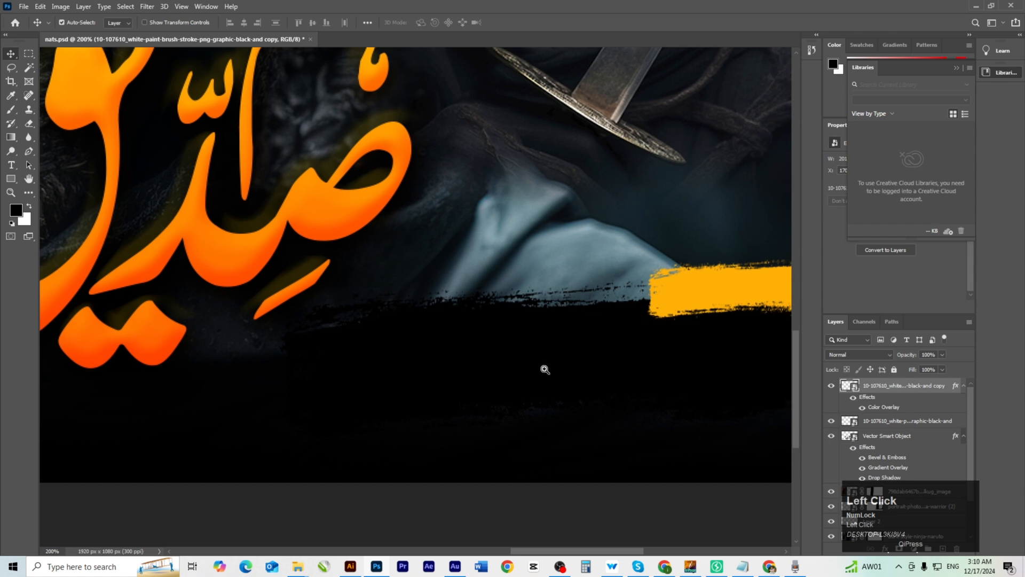
pyautogui.scroll(-3, 545, 369)
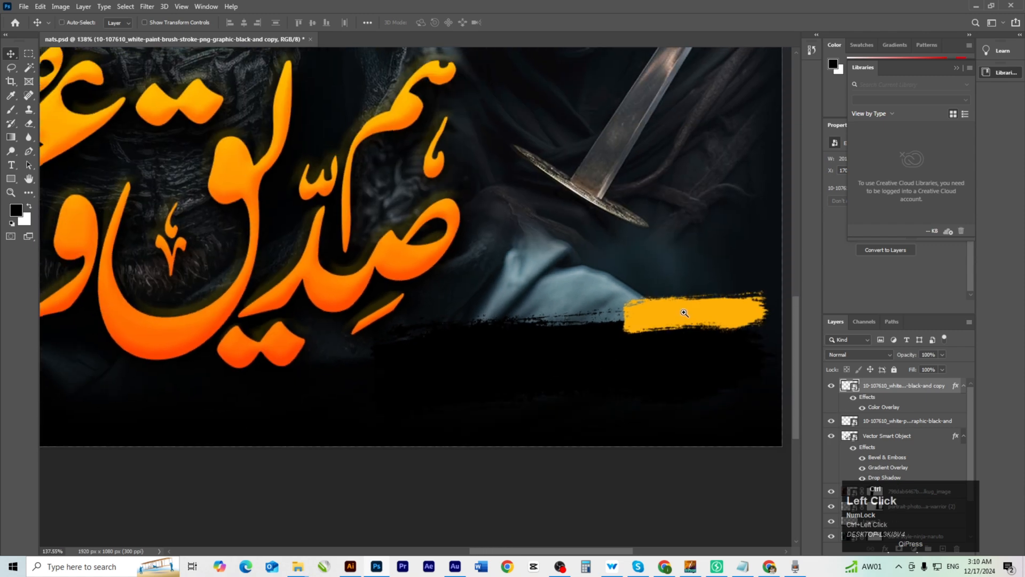
pyautogui.scroll(3, 678, 321)
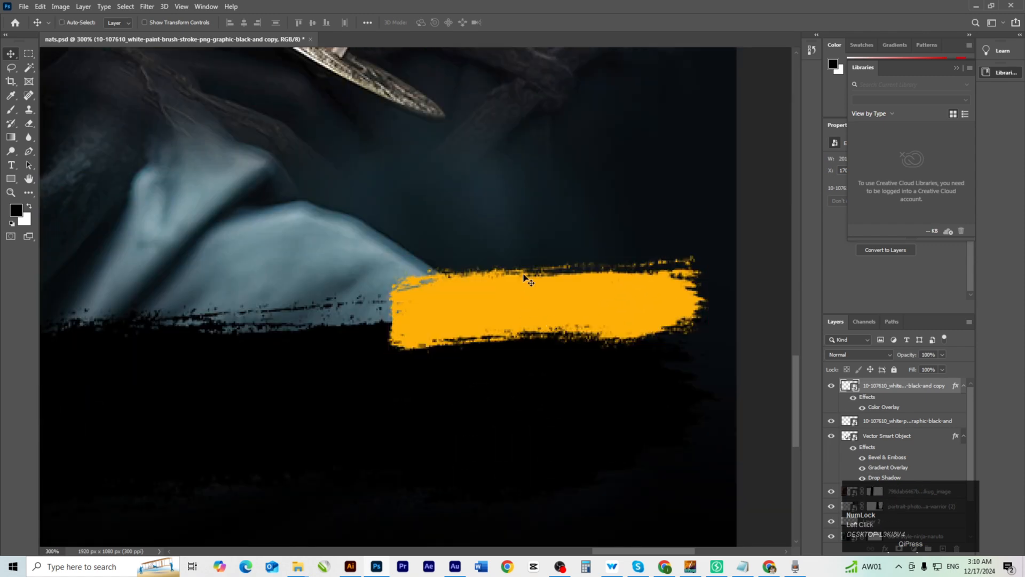
pyautogui.hotkey('ctrl', 't')
pyautogui.moveTo(549, 251); pyautogui.dragTo(548, 221)
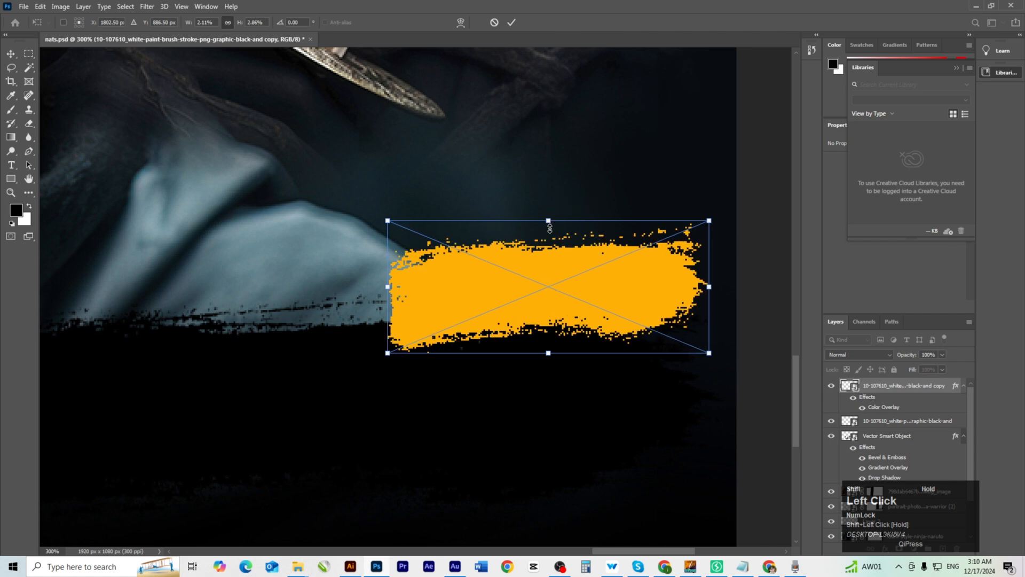
pyautogui.moveTo(559, 293); pyautogui.dragTo(570, 302)
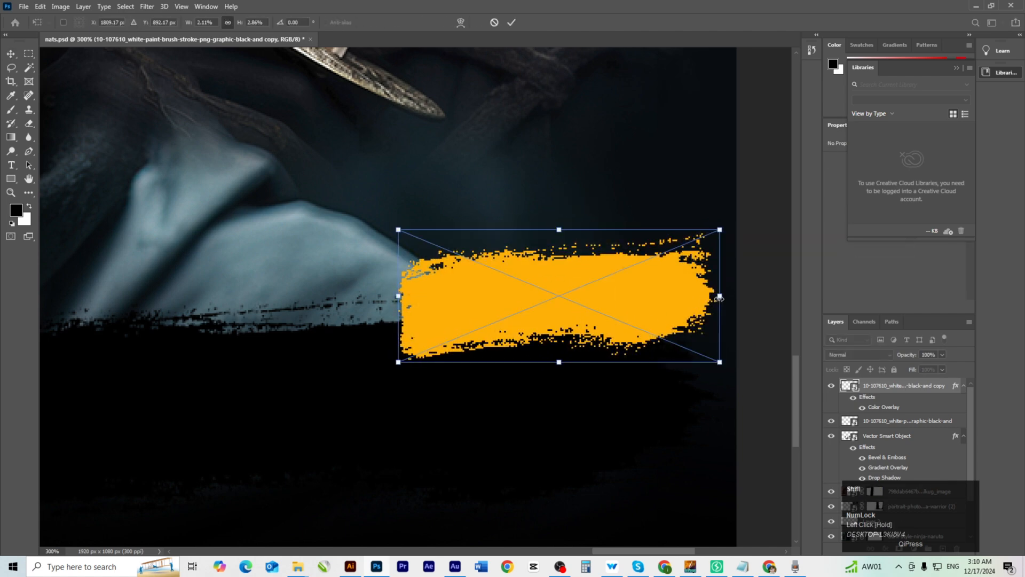
pyautogui.moveTo(716, 296)
pyautogui.mouseDown()
pyautogui.moveTo(633, 297)
pyautogui.moveTo(617, 307)
pyautogui.mouseUp()
pyautogui.doubleClick(615, 306)
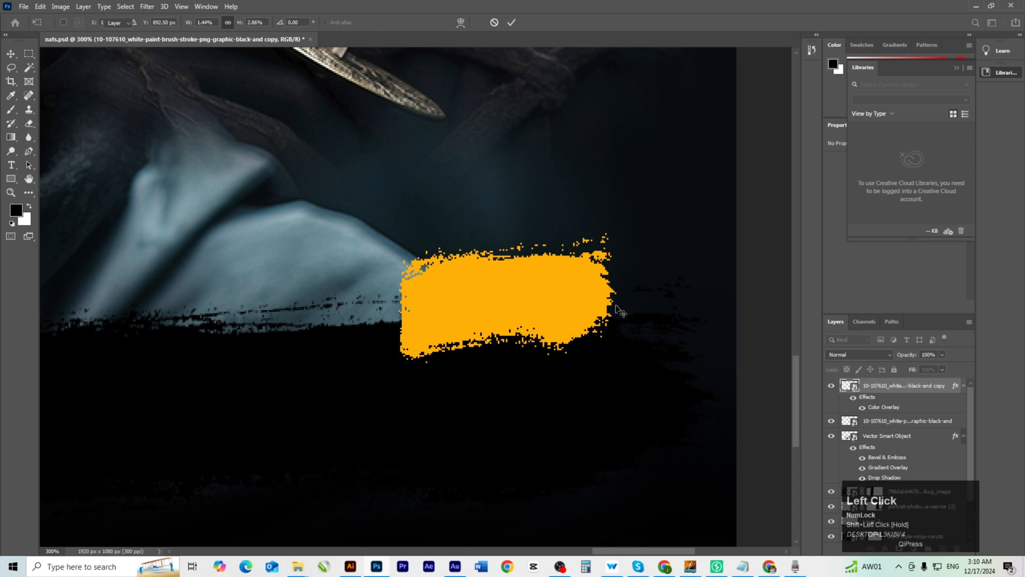
pyautogui.moveTo(509, 332); pyautogui.dragTo(570, 327)
# Frame the orange stroke area and save the thumbnail document.
pyautogui.keyDown('ctrl'); pyautogui.keyDown('alt'); pyautogui.click(523, 338); pyautogui.keyUp('alt'); pyautogui.keyUp('ctrl')
pyautogui.moveTo(406, 385); pyautogui.dragTo(504, 365)
pyautogui.hotkey('ctrl', 's')
# Fill the word آواز in TEXT.ai with near-black 1c0109 and return to Photoshop.
pyautogui.click(352, 569)
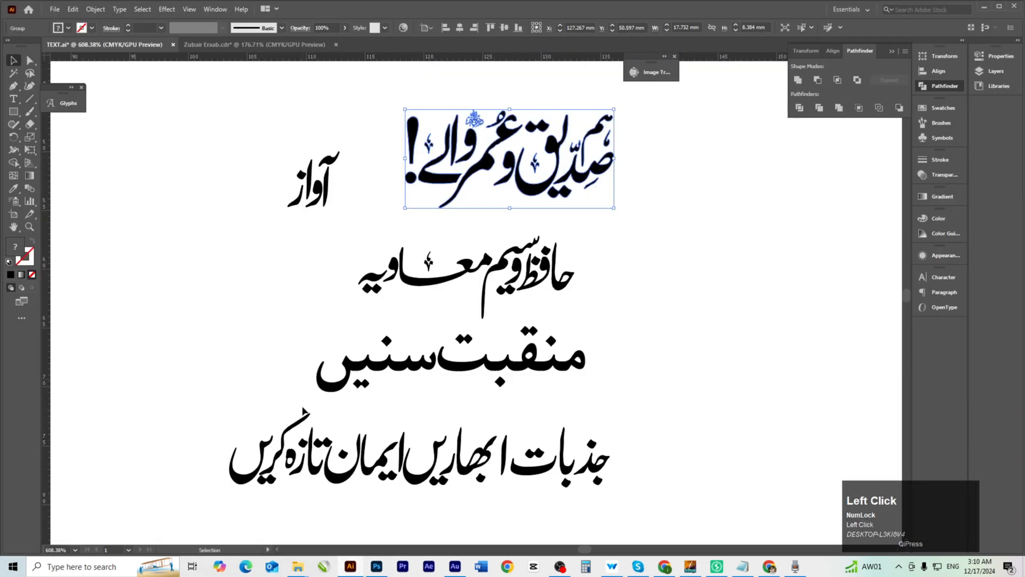
pyautogui.moveTo(259, 138); pyautogui.dragTo(347, 223)
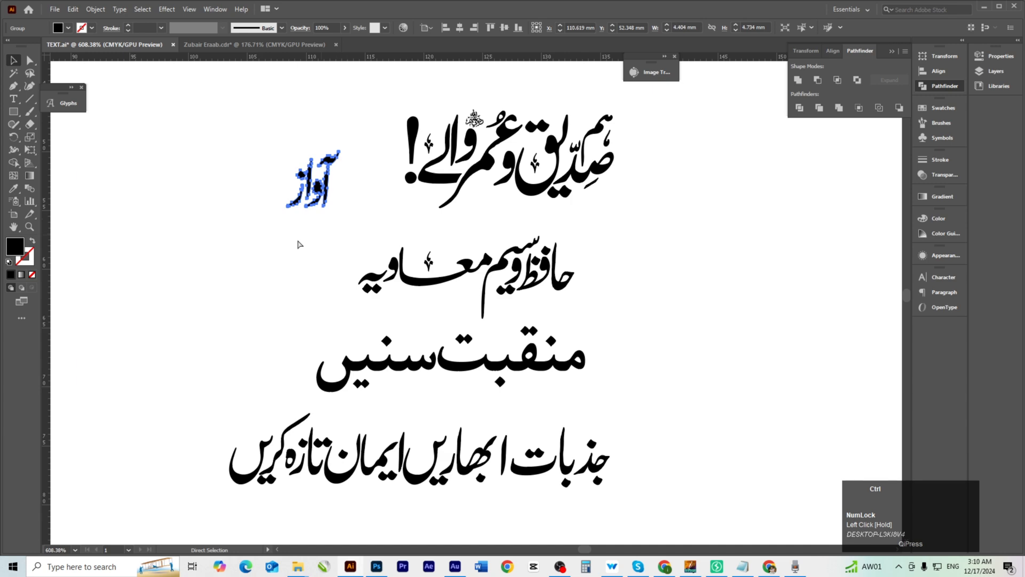
pyautogui.doubleClick(15, 246)
pyautogui.click(521, 422)
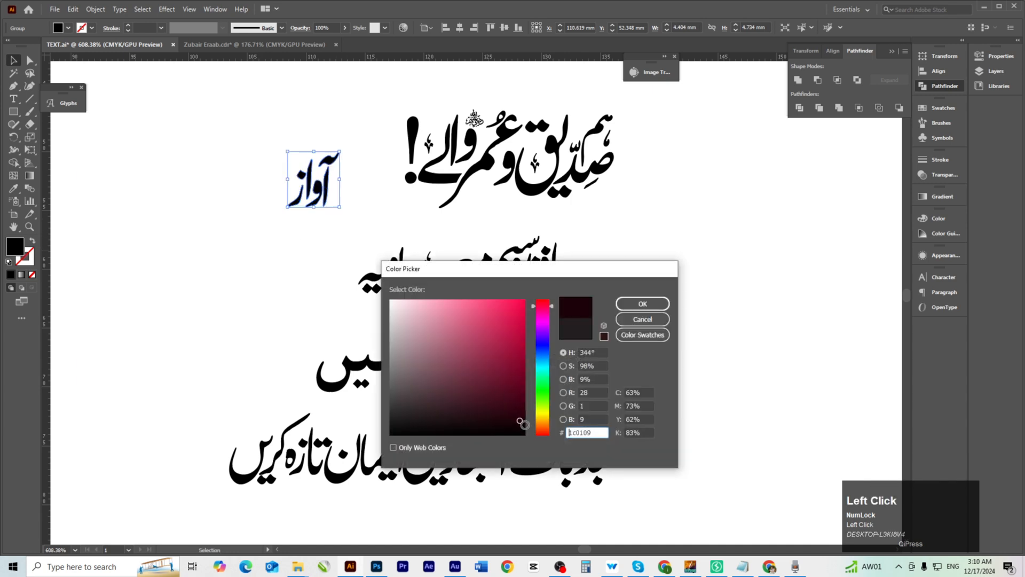
pyautogui.click(643, 303)
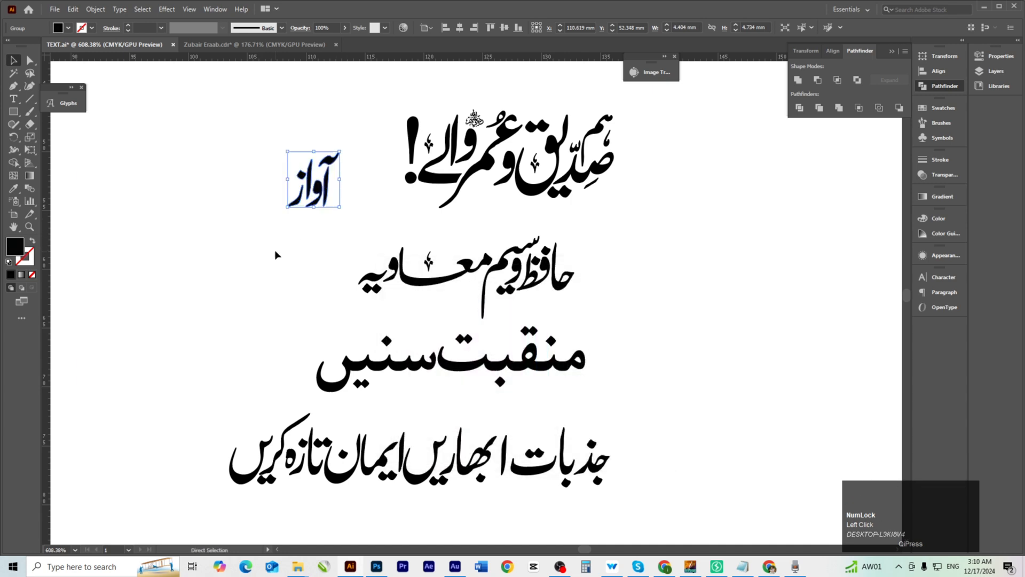
pyautogui.hotkey('alt', 'Tab')
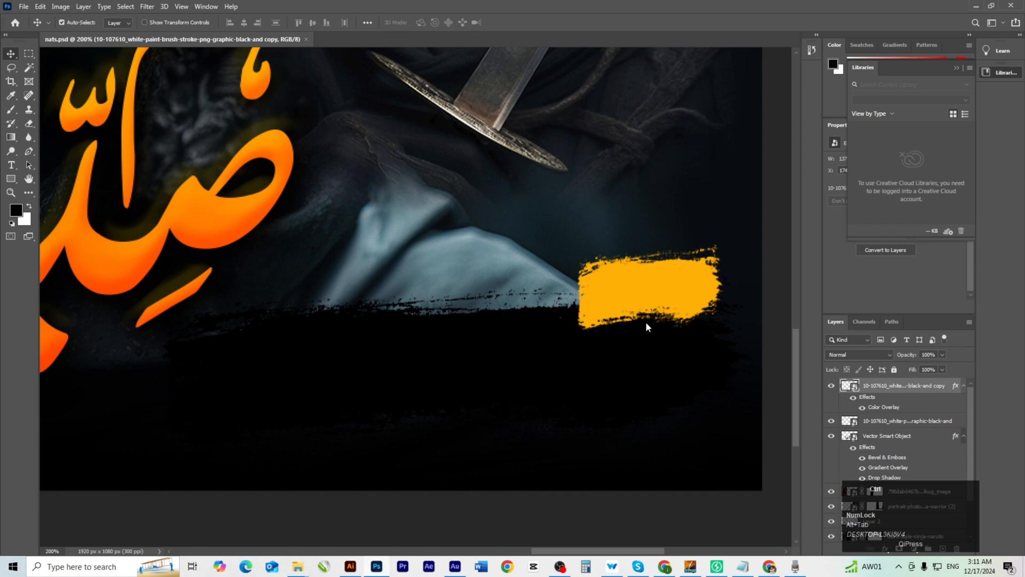
# Paste آواز as a smart object, scale it to about 81% and centre it on the orange stroke.
pyautogui.hotkey('ctrl', 'v')
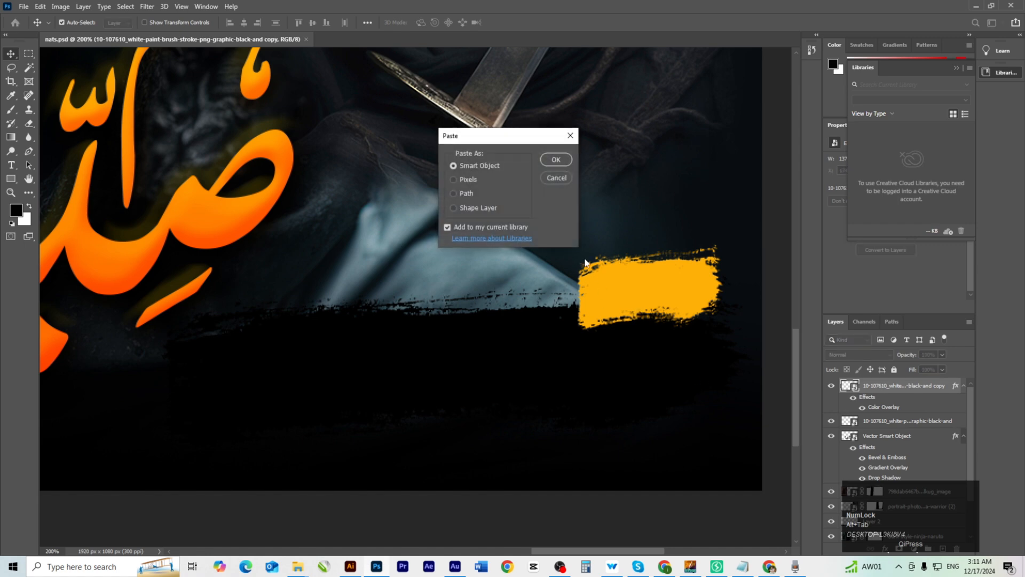
pyautogui.click(556, 159)
pyautogui.moveTo(407, 280)
pyautogui.mouseDown()
pyautogui.moveTo(613, 282)
pyautogui.moveTo(630, 294)
pyautogui.mouseUp()
pyautogui.keyDown('ctrl'); pyautogui.click(630, 294); pyautogui.keyUp('ctrl')
pyautogui.keyDown('ctrl'); pyautogui.click(632, 294); pyautogui.keyUp('ctrl')
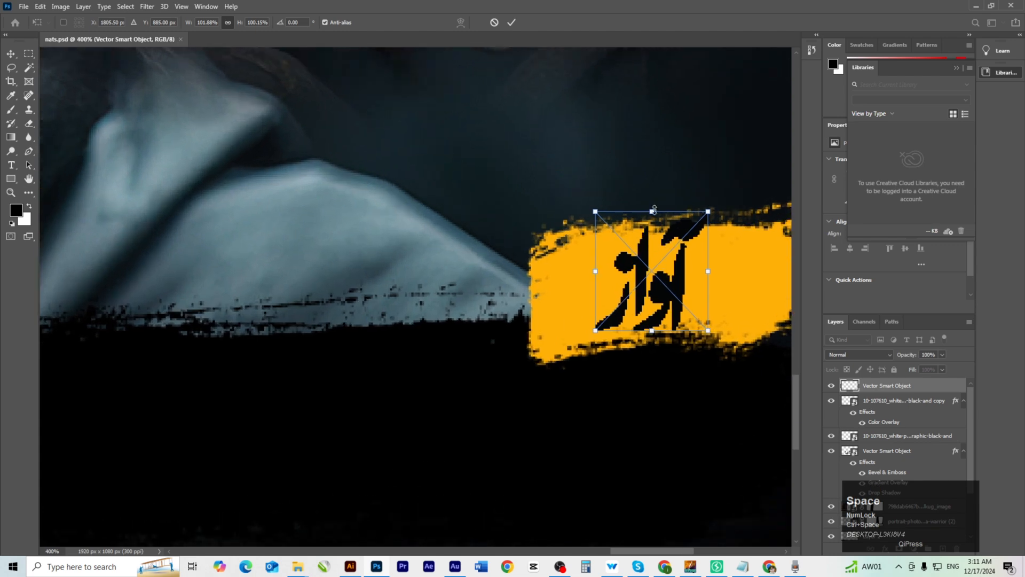
pyautogui.moveTo(652, 208); pyautogui.dragTo(652, 236)
pyautogui.moveTo(662, 306); pyautogui.dragTo(689, 301)
pyautogui.click(577, 357)
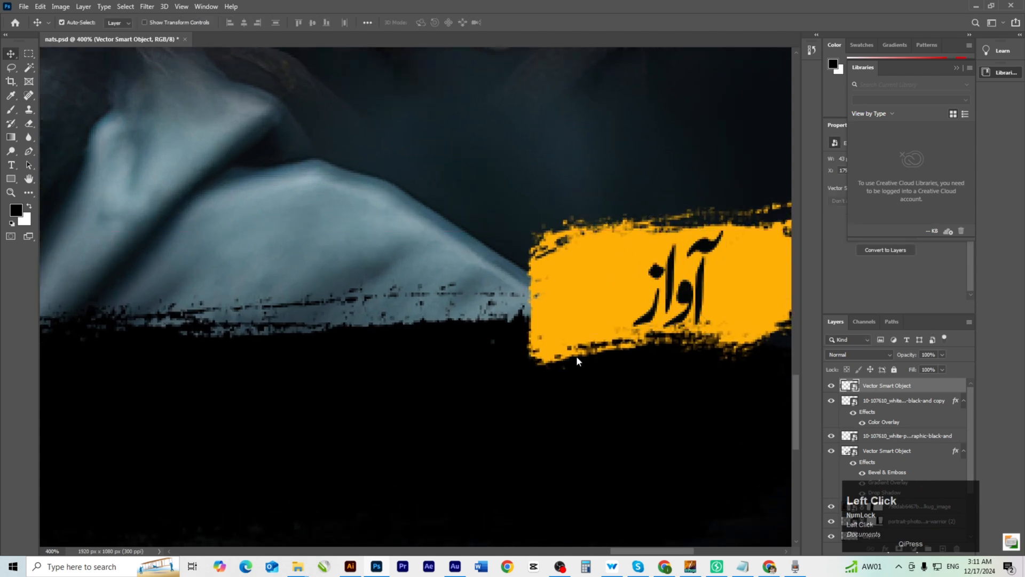
pyautogui.click(350, 566)
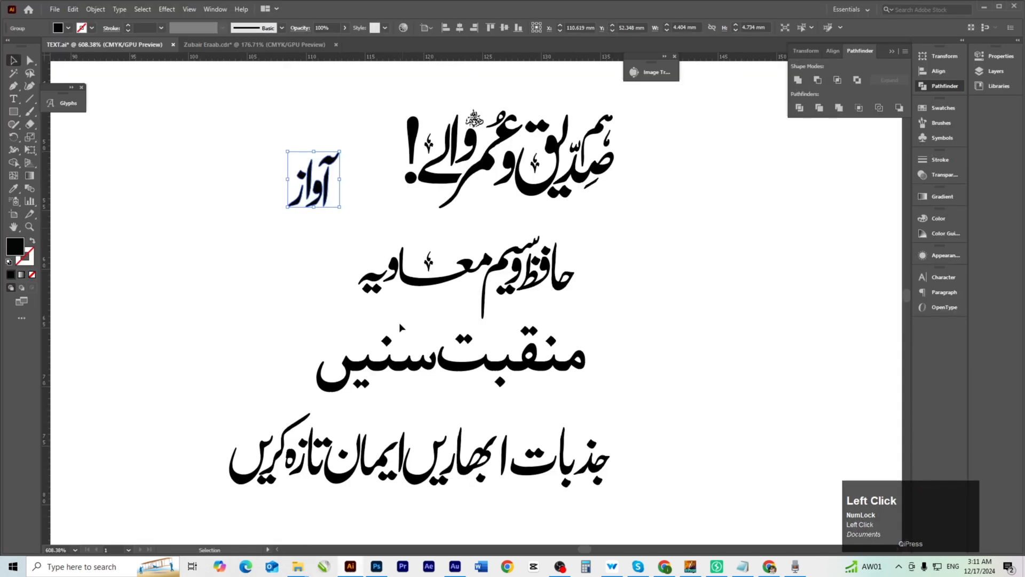
# Select and copy the calligraphy name line in TEXT.ai, then return to Photoshop.
pyautogui.moveTo(347, 247); pyautogui.dragTo(575, 313)
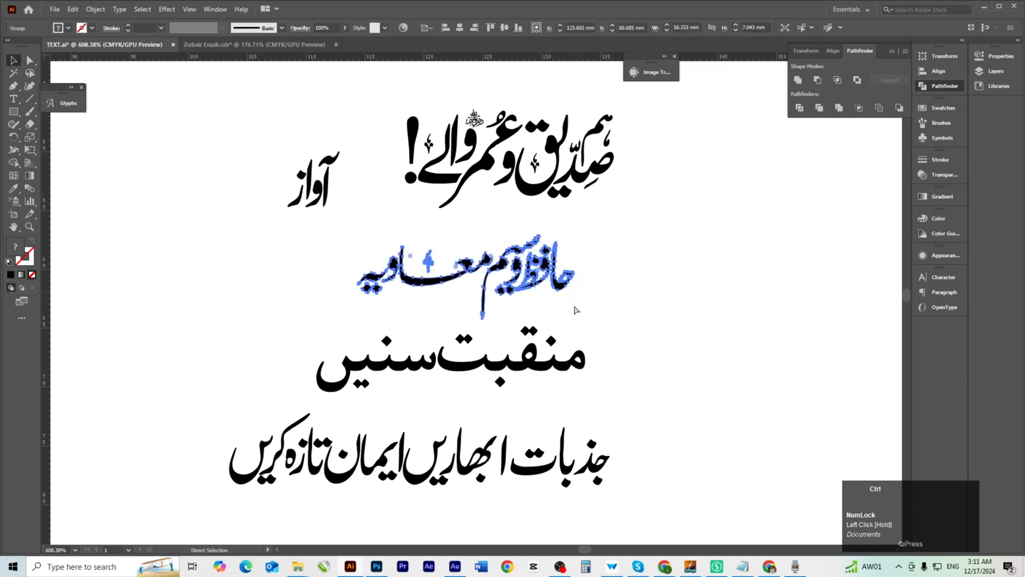
pyautogui.hotkey('alt', 'Tab')
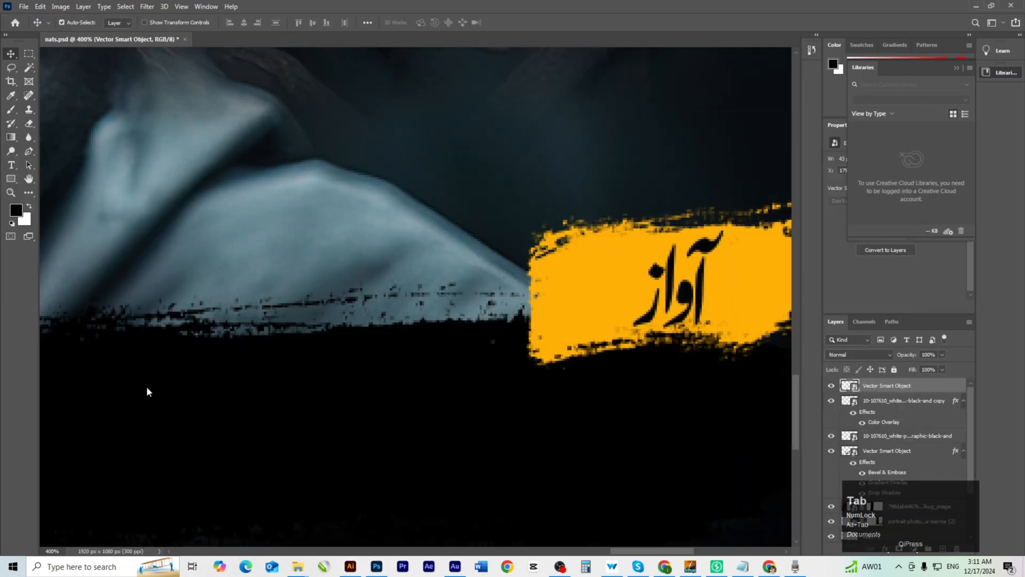
pyautogui.hotkey('alt', 'Tab')
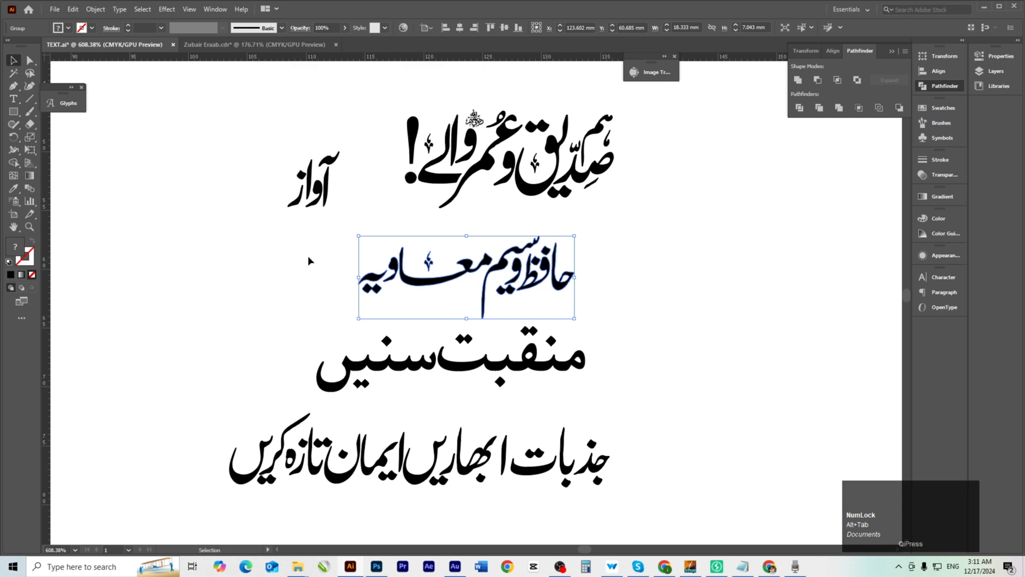
pyautogui.click(309, 260)
pyautogui.moveTo(303, 245); pyautogui.dragTo(519, 299)
pyautogui.hotkey('ctrl', 'c')
pyautogui.click(376, 566)
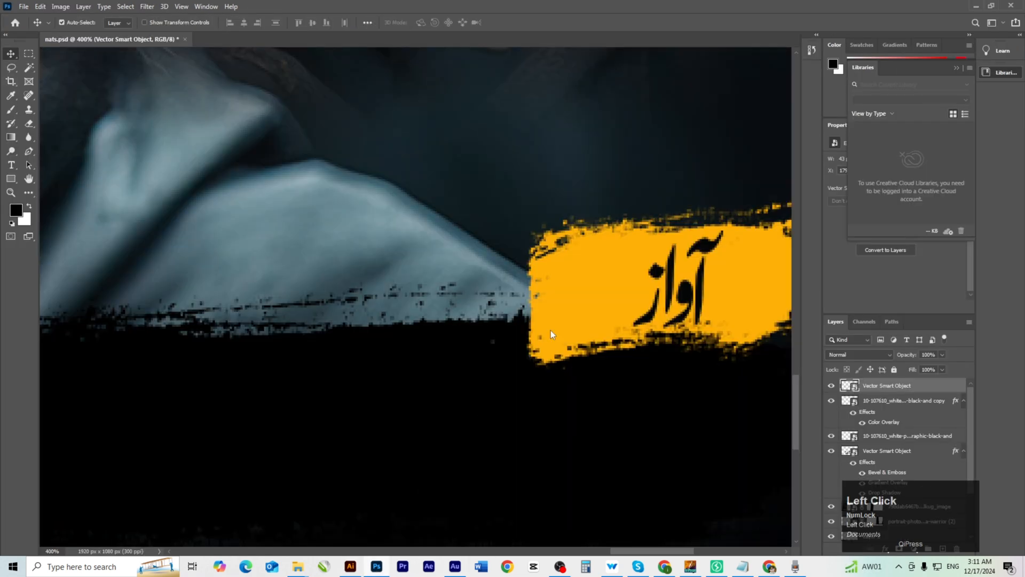
# Nudge the black brush strip, then paste the name line onto it as a smart object.
pyautogui.keyDown('ctrl'); pyautogui.keyDown('alt'); pyautogui.click(437, 432); pyautogui.keyUp('alt'); pyautogui.keyUp('ctrl')
pyautogui.moveTo(436, 432); pyautogui.dragTo(462, 339)
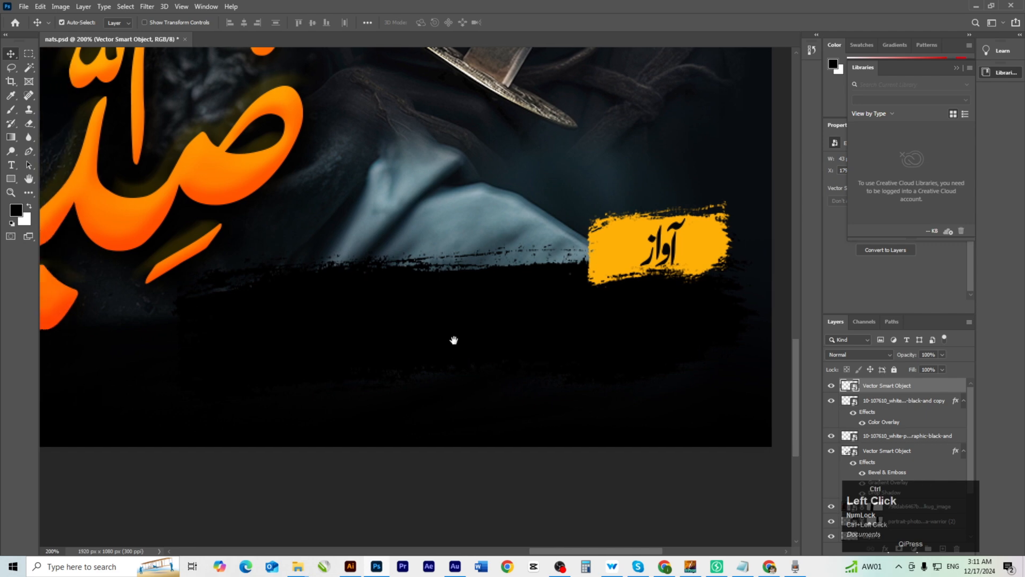
pyautogui.keyDown('ctrl'); pyautogui.click(453, 340); pyautogui.keyUp('ctrl')
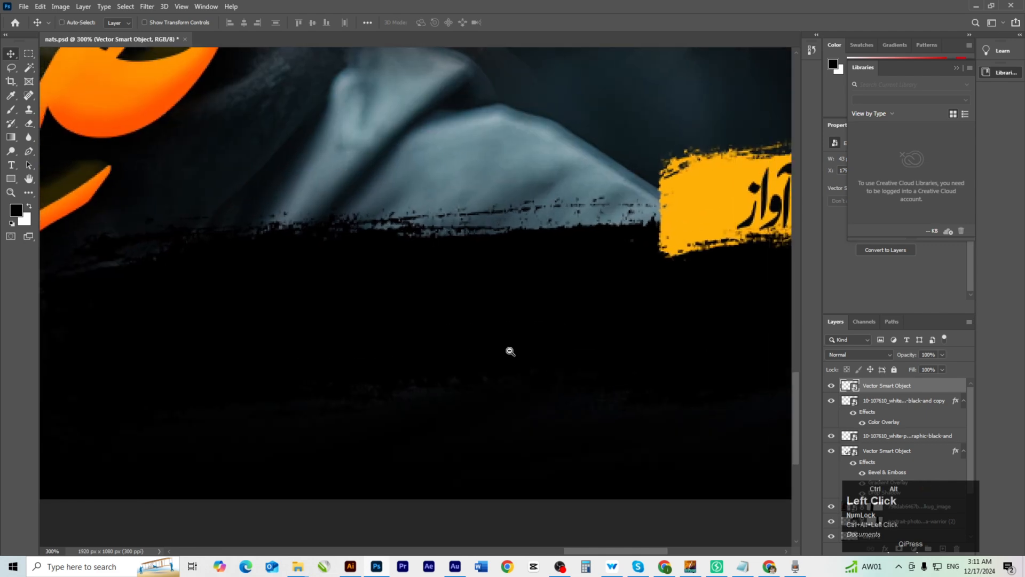
pyautogui.keyDown('ctrl'); pyautogui.keyDown('alt'); pyautogui.click(510, 351); pyautogui.keyUp('alt'); pyautogui.keyUp('ctrl')
pyautogui.keyDown('ctrl'); pyautogui.click(470, 352); pyautogui.keyUp('ctrl')
pyautogui.moveTo(496, 343)
pyautogui.mouseDown()
pyautogui.moveTo(514, 349)
pyautogui.moveTo(502, 346)
pyautogui.mouseUp()
pyautogui.hotkey('ctrl', 'v')
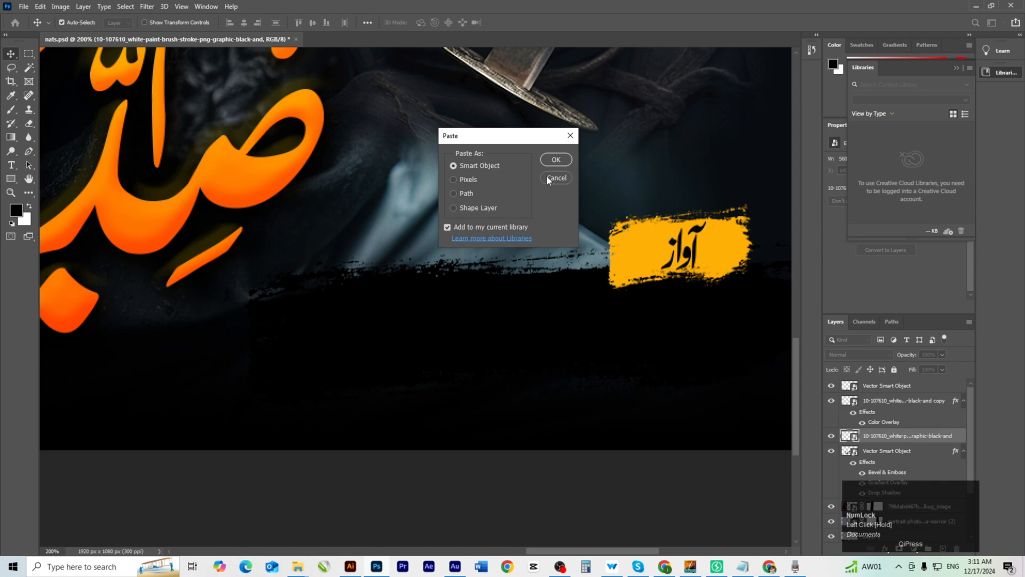
pyautogui.click(554, 160)
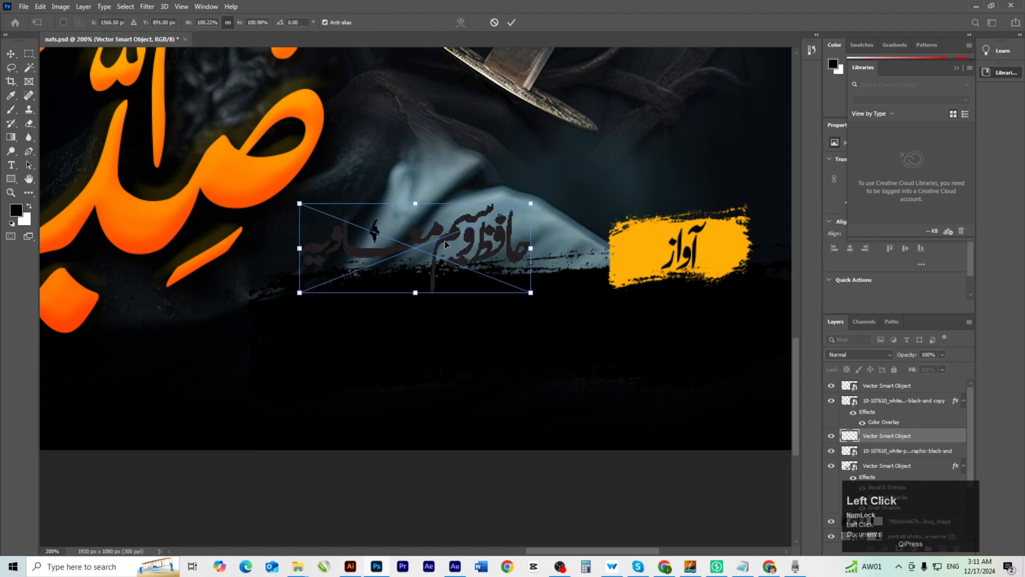
pyautogui.moveTo(444, 241); pyautogui.dragTo(486, 310)
pyautogui.press('Return')
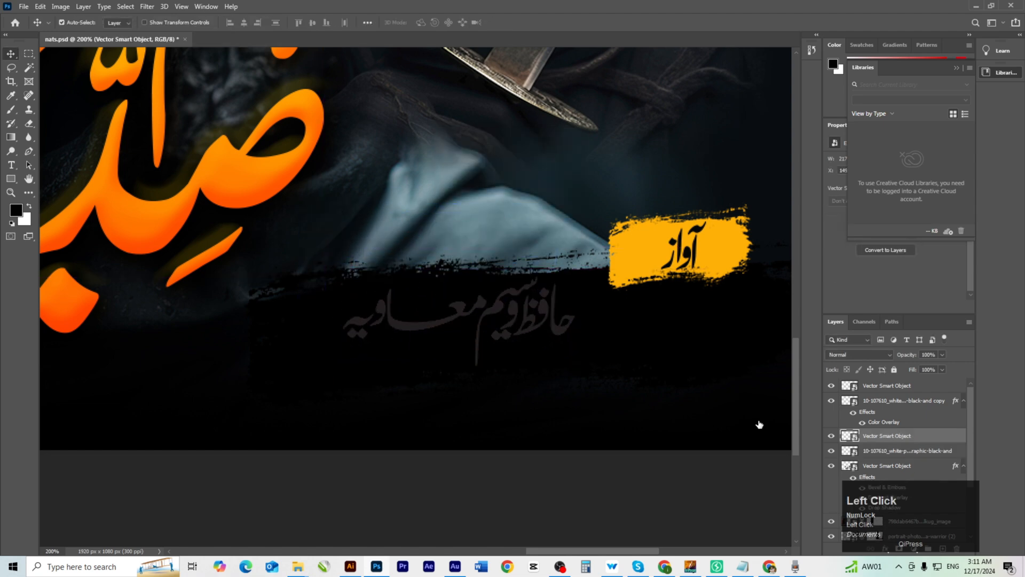
# Give the pasted name line a white Color Overlay.
pyautogui.doubleClick(861, 437)
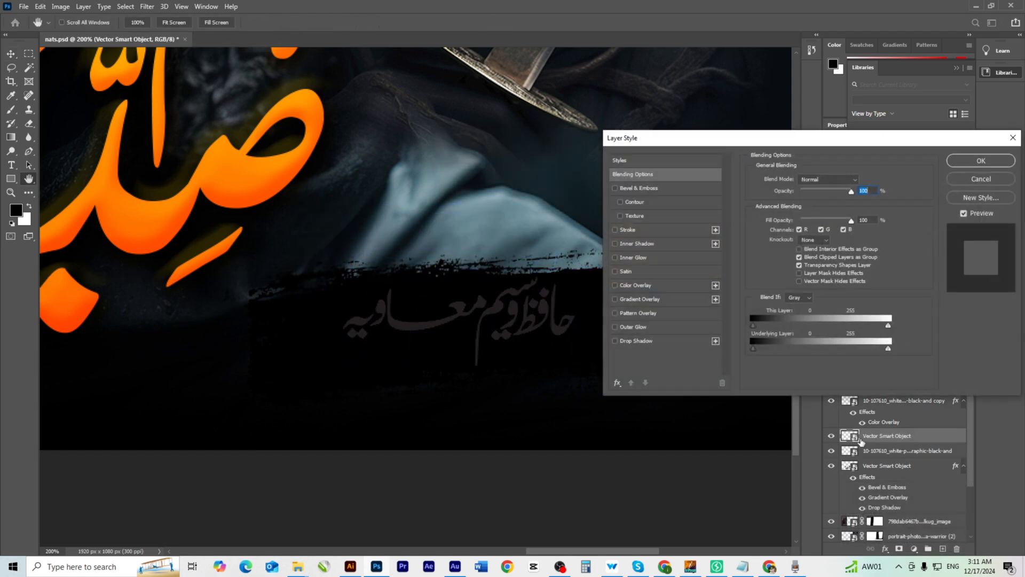
pyautogui.click(640, 284)
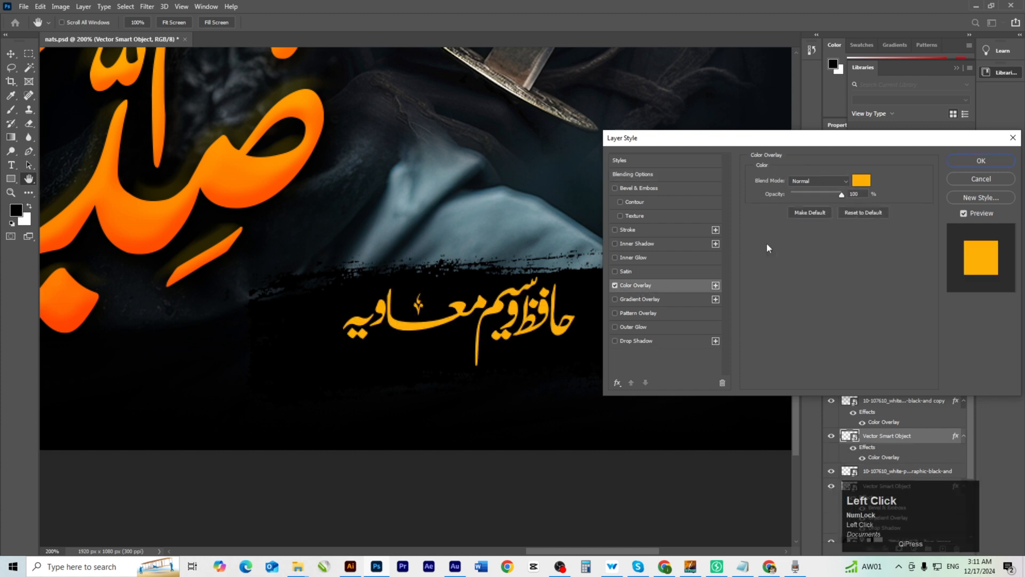
pyautogui.click(860, 181)
pyautogui.moveTo(408, 159); pyautogui.dragTo(368, 127)
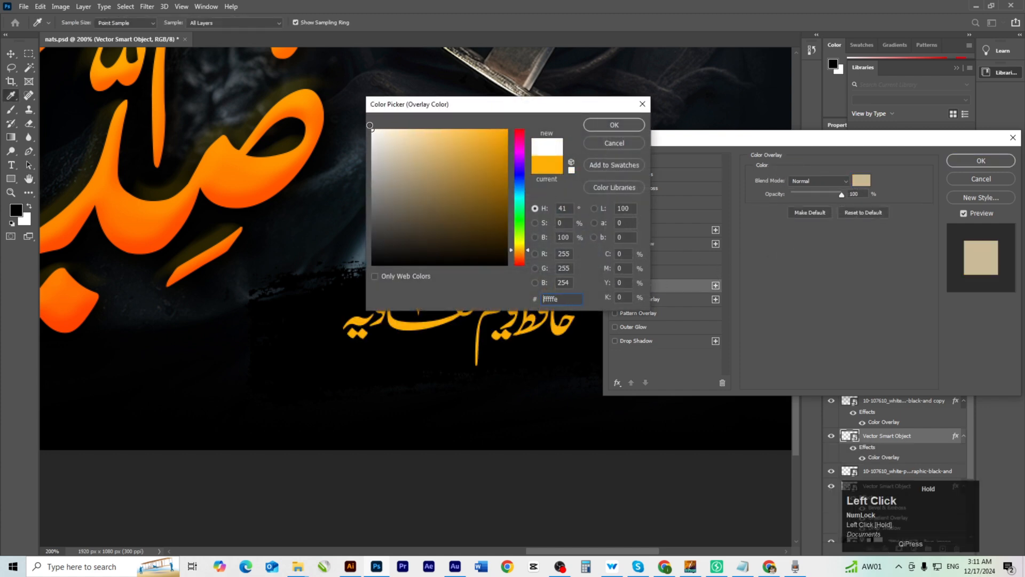
pyautogui.click(614, 125)
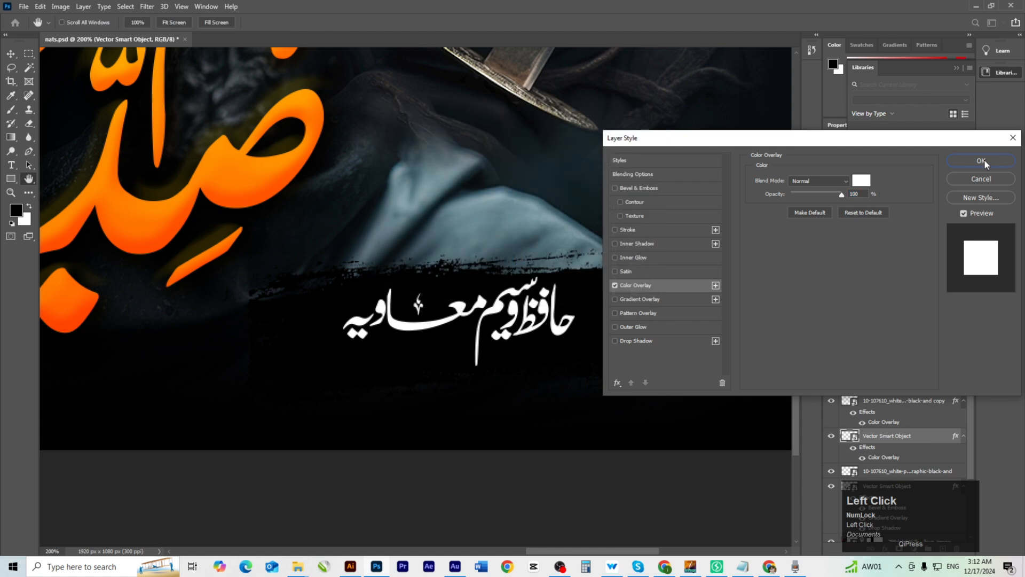
pyautogui.press('Return')
# Shift the white text right and line it up on the black strip beside the آواز badge.
pyautogui.moveTo(580, 335); pyautogui.dragTo(601, 335)
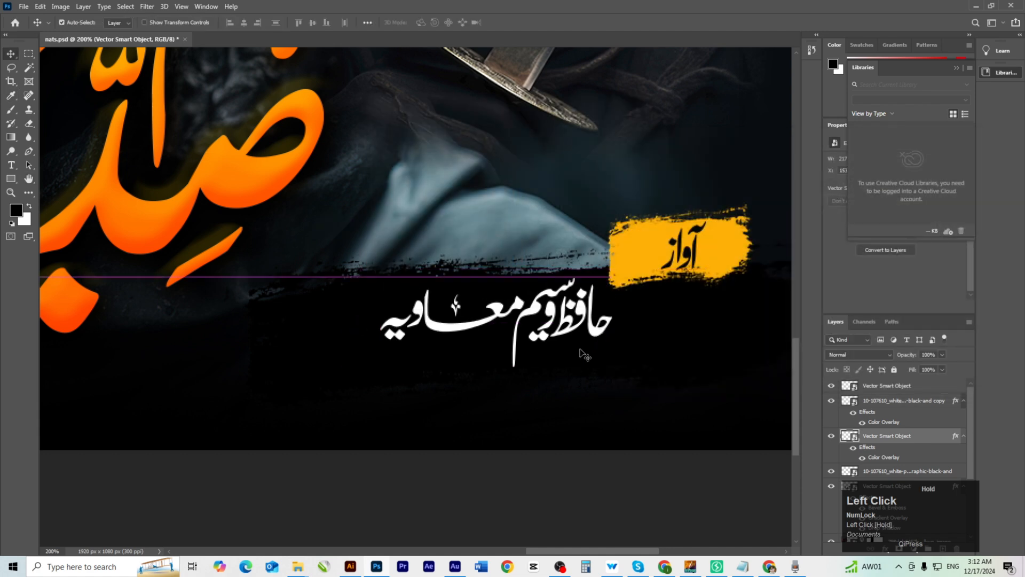
pyautogui.scroll(-1, 485, 350)
pyautogui.moveTo(486, 413); pyautogui.dragTo(598, 395)
pyautogui.click(505, 447)
pyautogui.moveTo(502, 447); pyautogui.dragTo(515, 470)
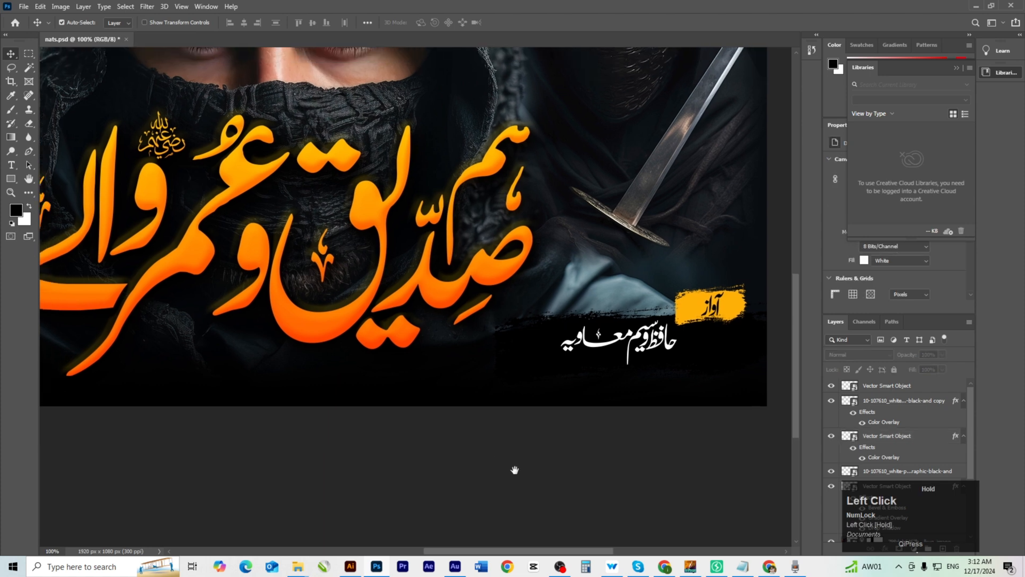
pyautogui.click(610, 354)
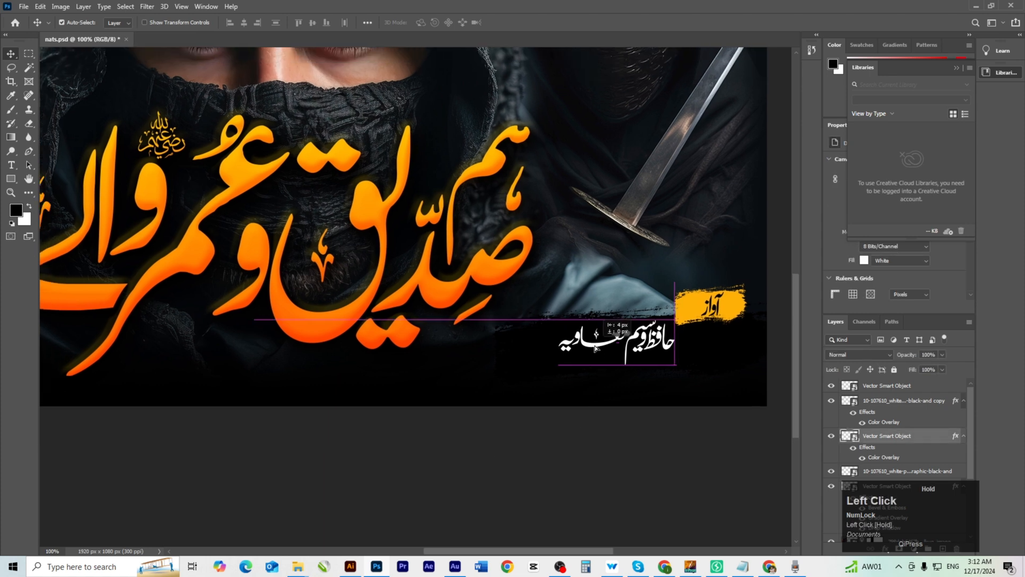
pyautogui.moveTo(607, 425); pyautogui.dragTo(609, 459)
pyautogui.click(609, 460)
pyautogui.scroll(-1, 525, 385)
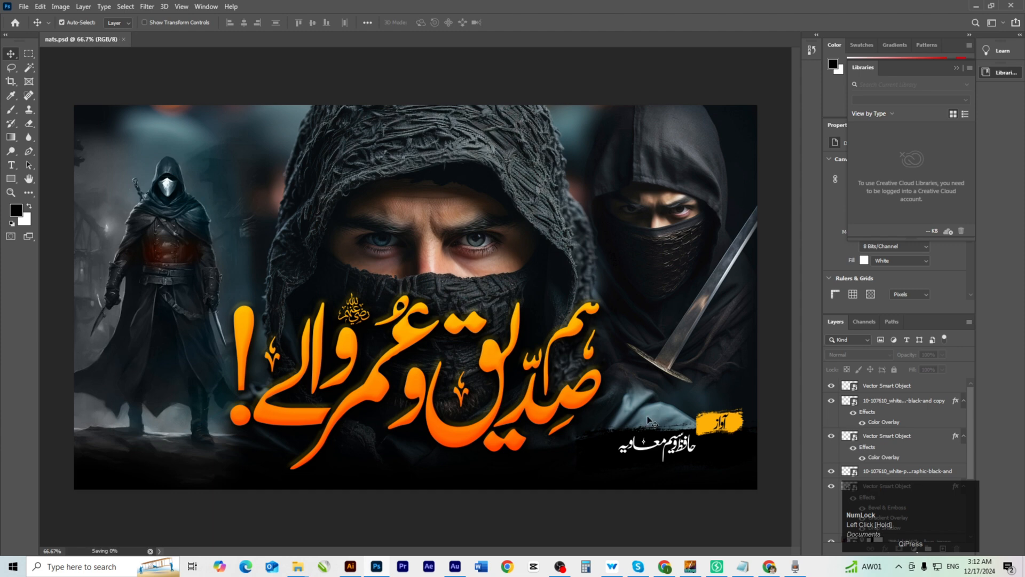
pyautogui.hotkey('alt', 'Tab')
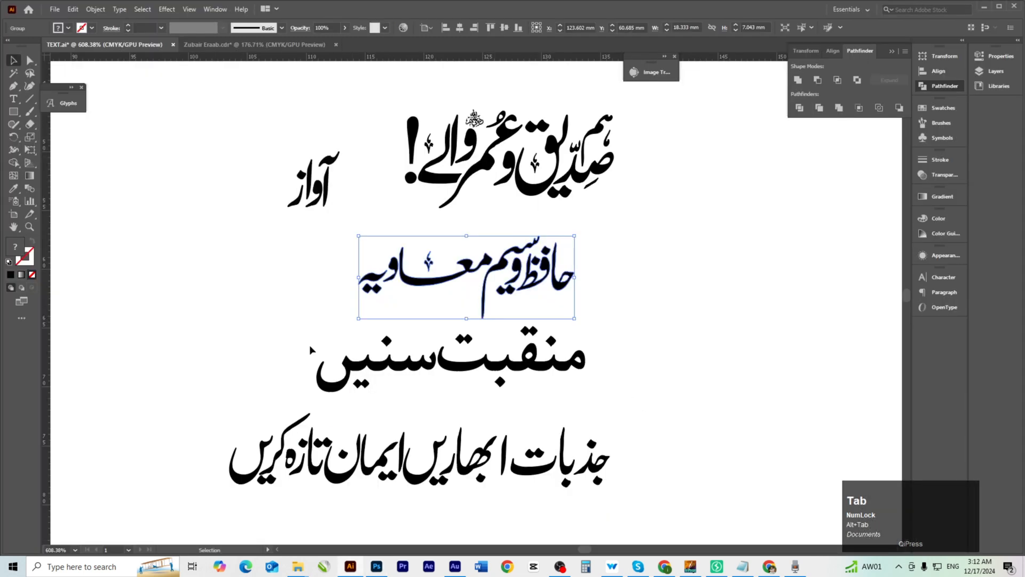
# Fill the منقبت سنیں group with orange fca306 and return to Photoshop.
pyautogui.moveTo(282, 325); pyautogui.dragTo(620, 393)
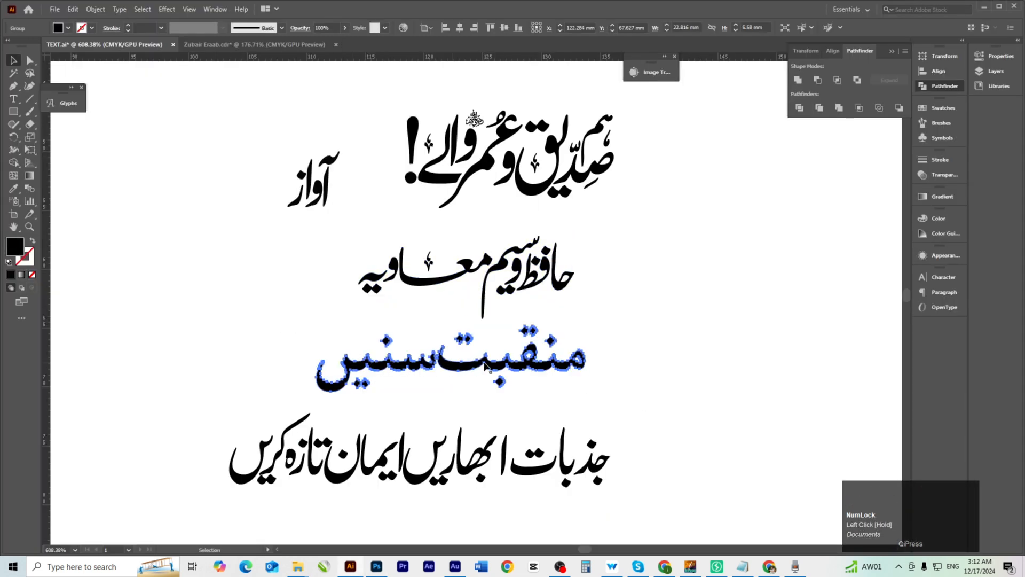
pyautogui.click(486, 366)
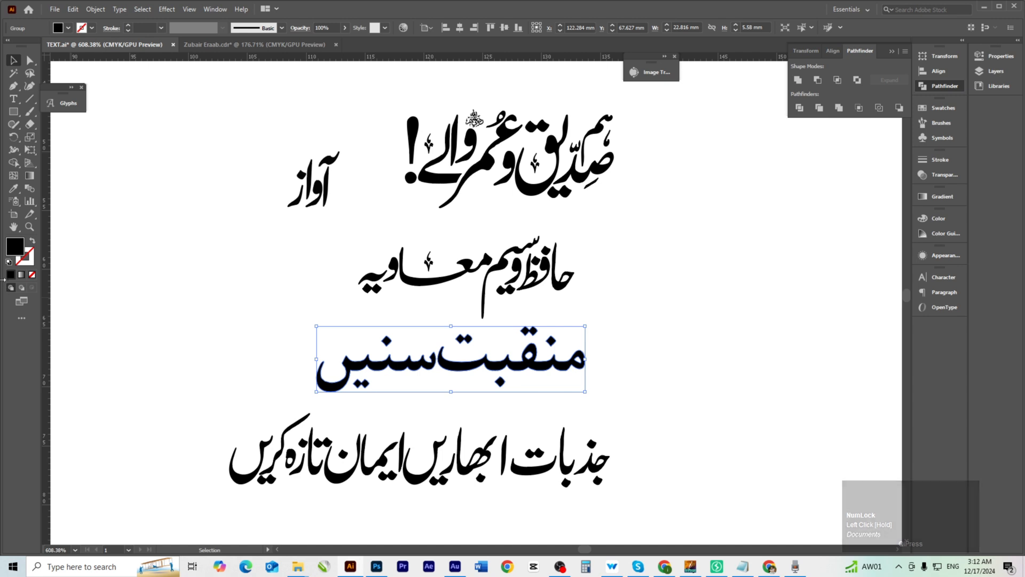
pyautogui.doubleClick(15, 246)
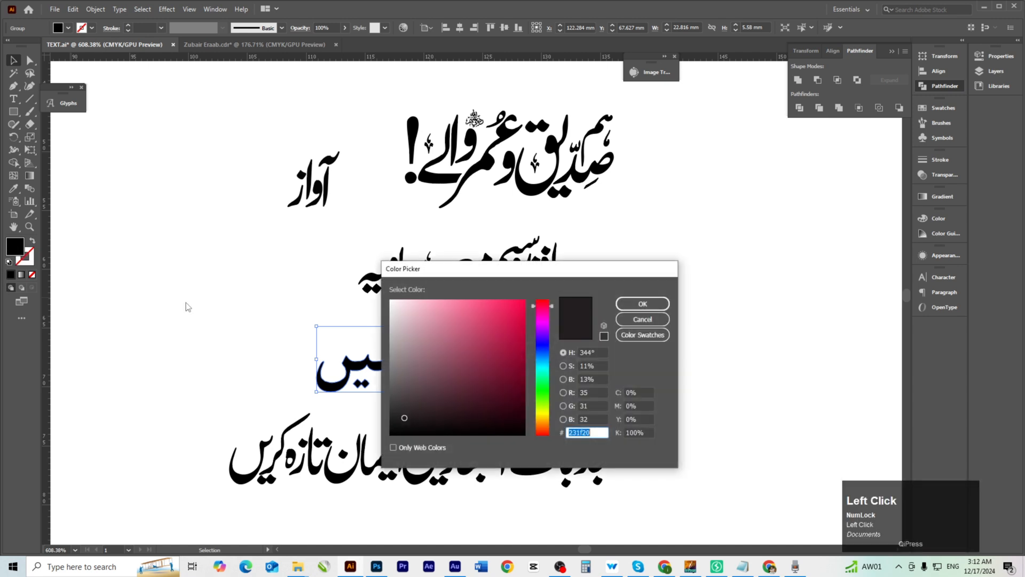
pyautogui.click(514, 314)
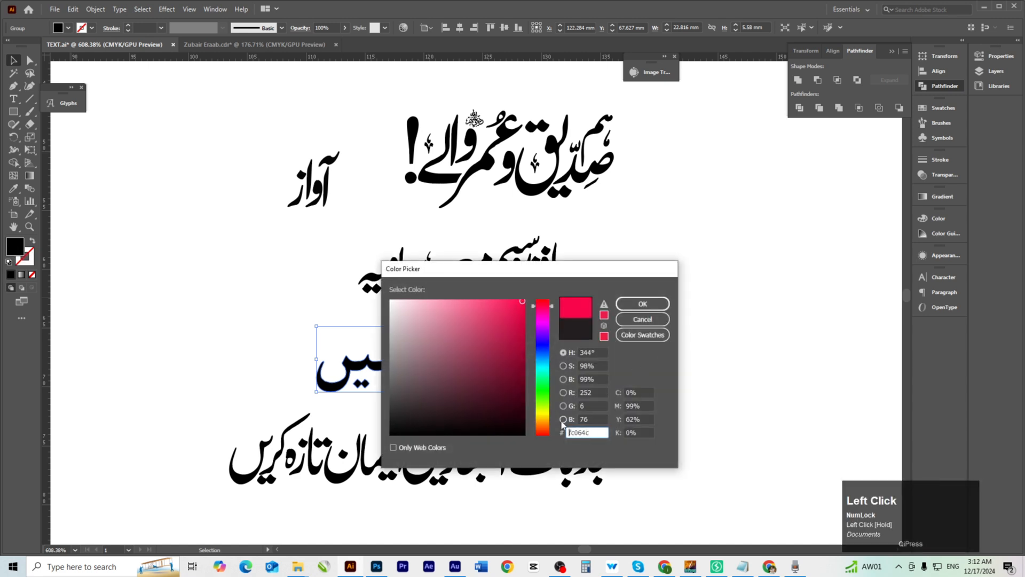
pyautogui.moveTo(543, 418); pyautogui.dragTo(553, 420)
pyautogui.click(644, 309)
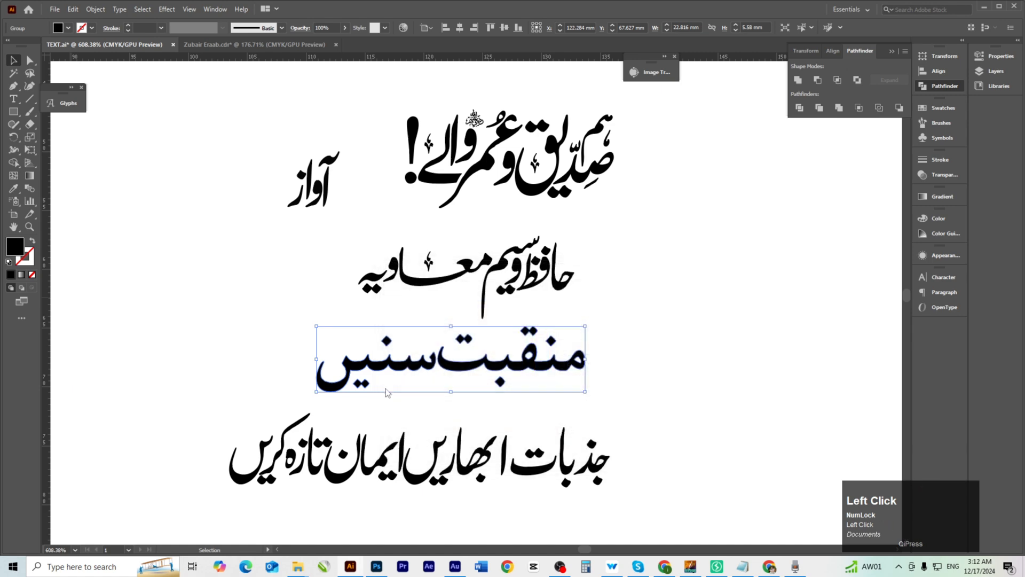
pyautogui.click(285, 355)
pyautogui.click(462, 389)
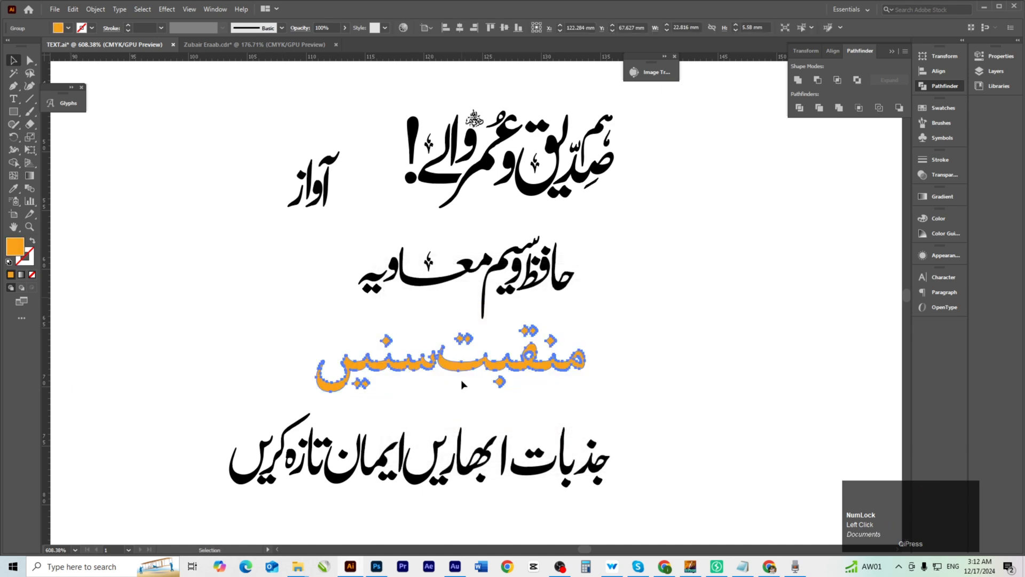
pyautogui.hotkey('alt', 'Tab')
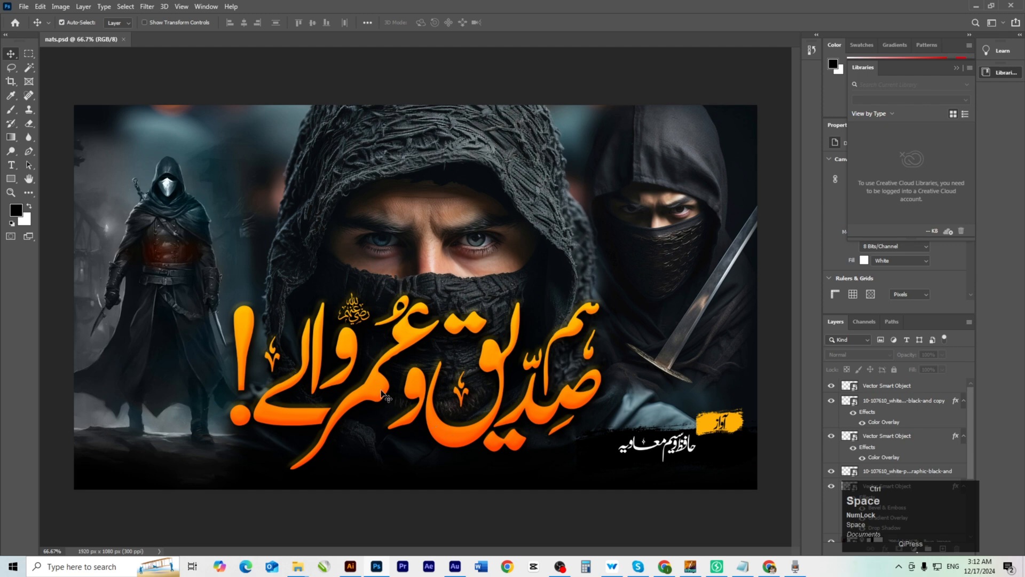
# Paste the orange Urdu calligraphy as a smart object, enlarge it, and set it above the title.
pyautogui.hotkey('ctrl', 'v')
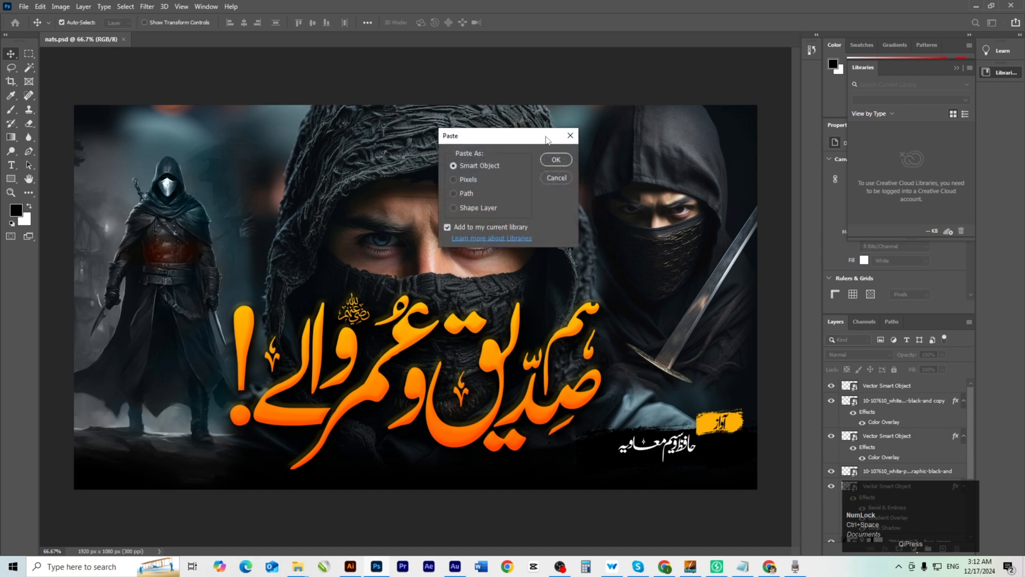
pyautogui.click(555, 161)
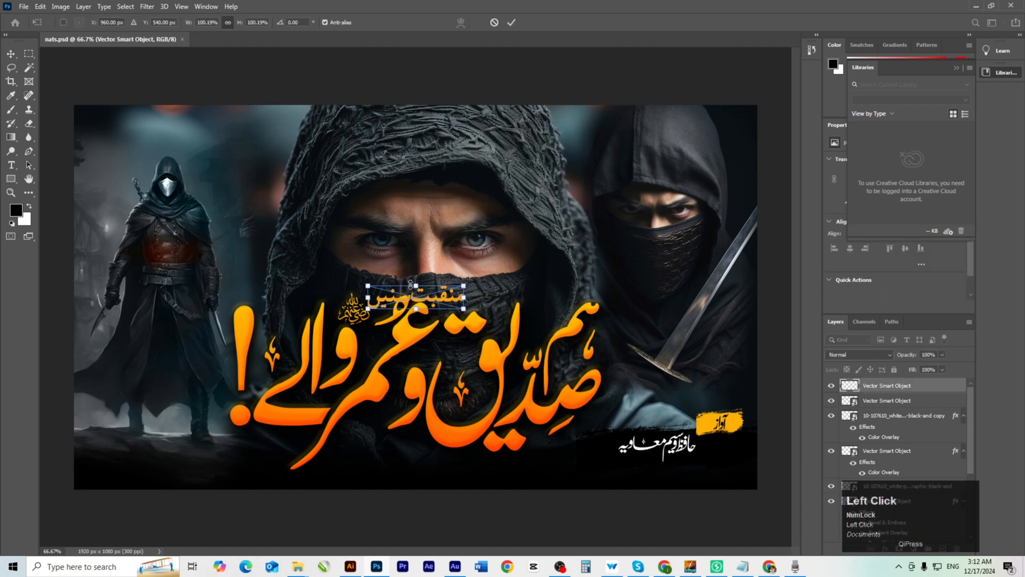
pyautogui.moveTo(412, 285); pyautogui.dragTo(606, 290)
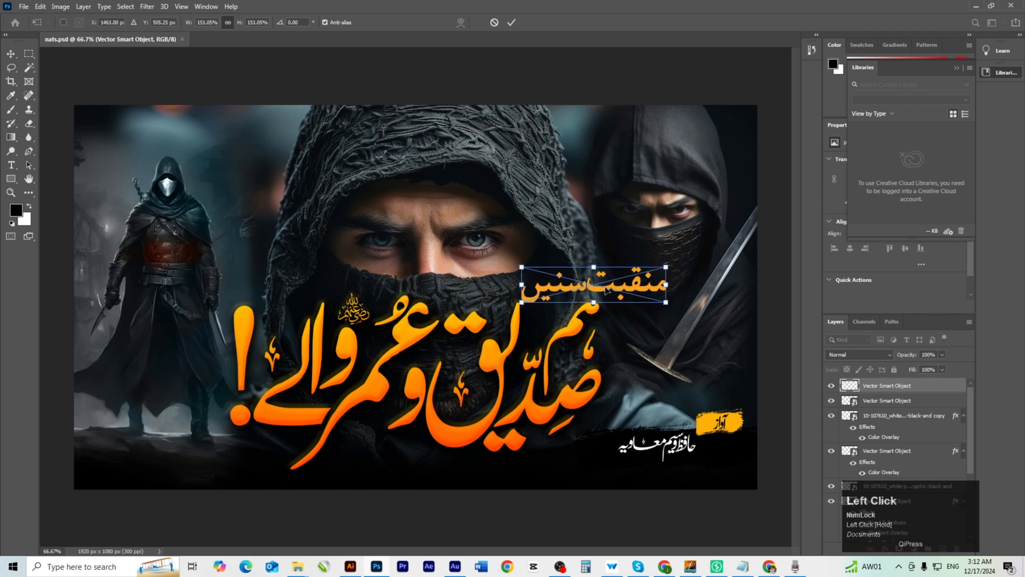
pyautogui.doubleClick(606, 290)
pyautogui.click(608, 289)
pyautogui.scroll(2, 652, 284)
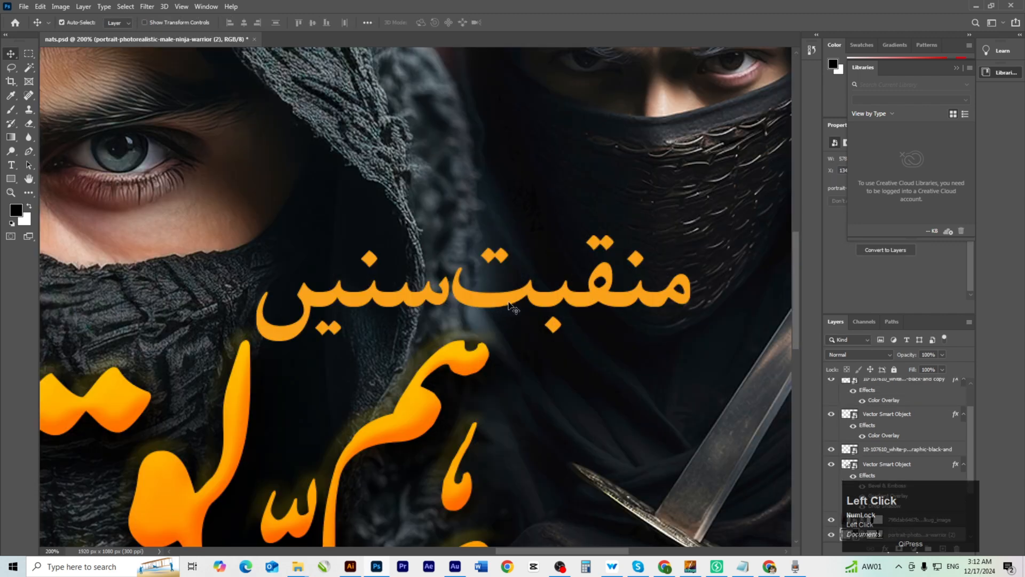
pyautogui.moveTo(509, 306); pyautogui.dragTo(513, 313)
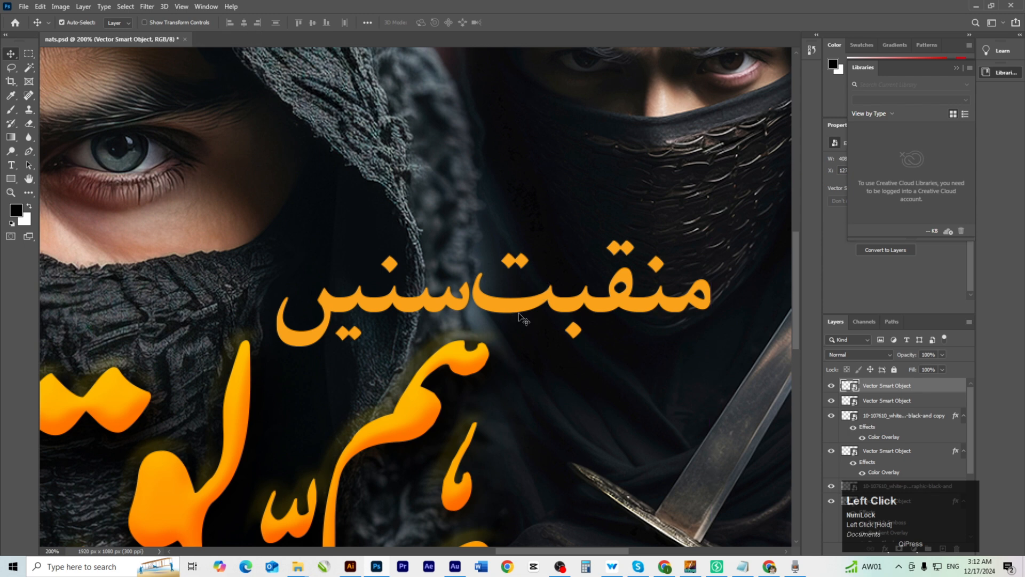
pyautogui.press('Down')
pyautogui.press('Down')
pyautogui.press('Down')
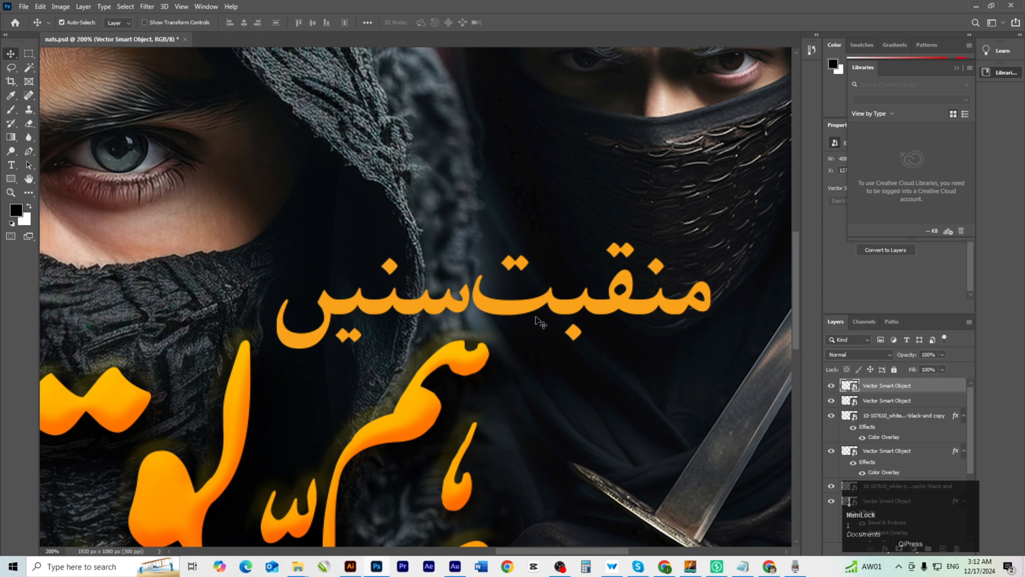
# Add a black Multiply drop shadow with 2 px distance, 15% spread and 10 px size.
pyautogui.doubleClick(925, 385)
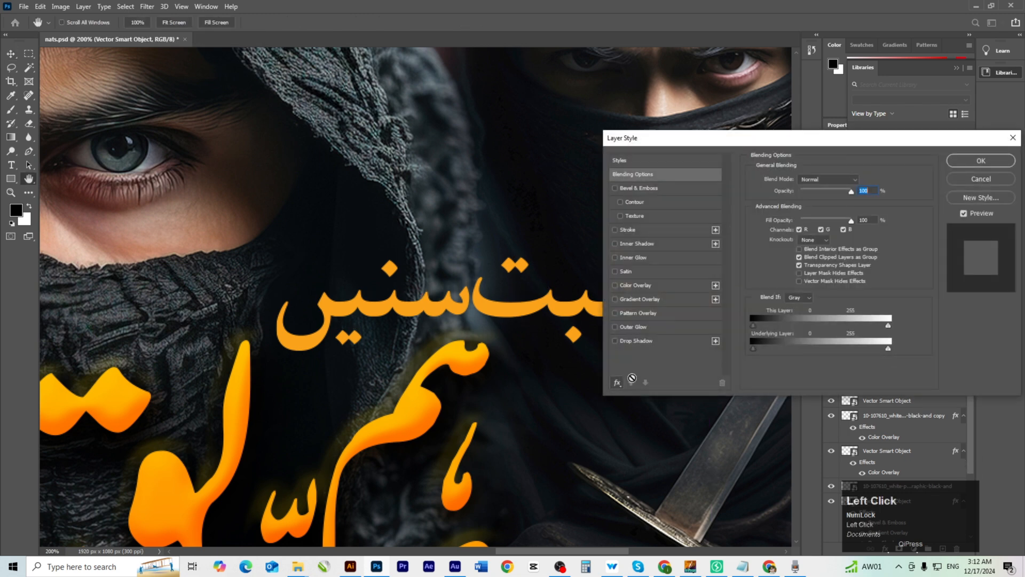
pyautogui.click(619, 341)
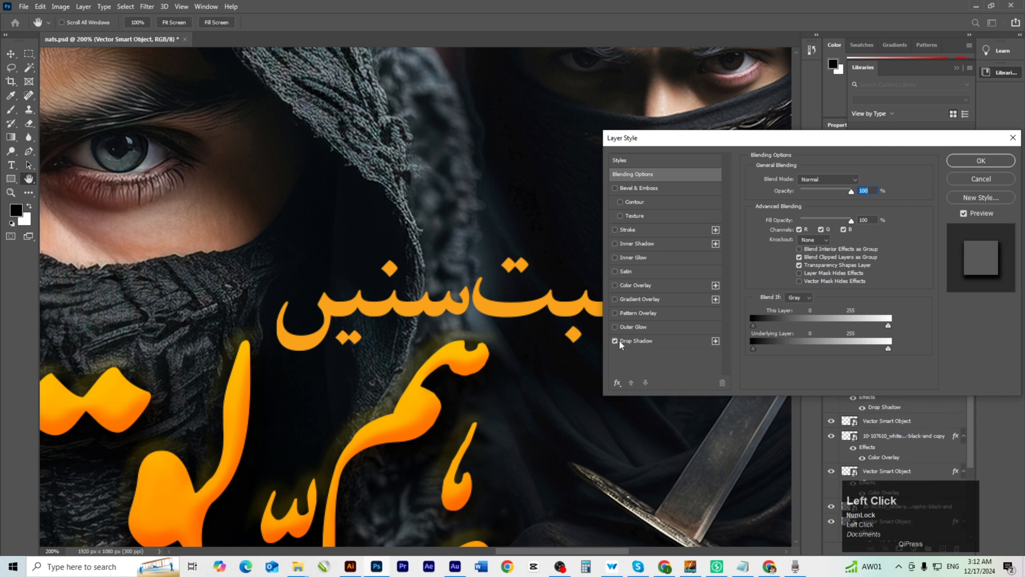
pyautogui.click(649, 340)
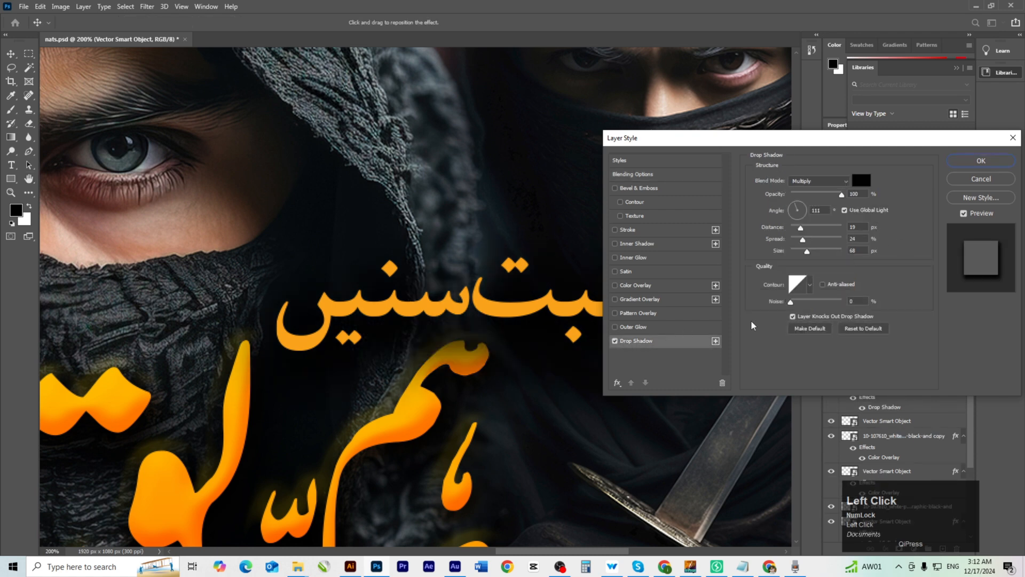
pyautogui.moveTo(808, 255)
pyautogui.mouseDown()
pyautogui.moveTo(796, 253)
pyautogui.moveTo(792, 230)
pyautogui.moveTo(797, 256)
pyautogui.moveTo(803, 242)
pyautogui.mouseUp()
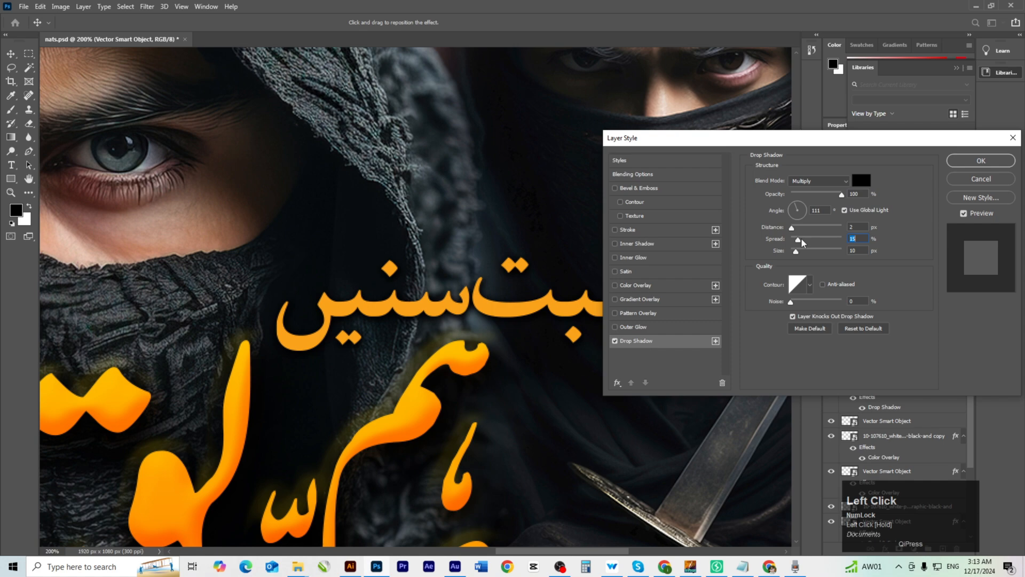
pyautogui.click(981, 160)
pyautogui.keyDown('ctrl'); pyautogui.keyDown('alt'); pyautogui.click(432, 391); pyautogui.keyUp('alt'); pyautogui.keyUp('ctrl')
# Copy the bottom Urdu subtitle line from the Illustrator text file.
pyautogui.moveTo(433, 390); pyautogui.dragTo(526, 354)
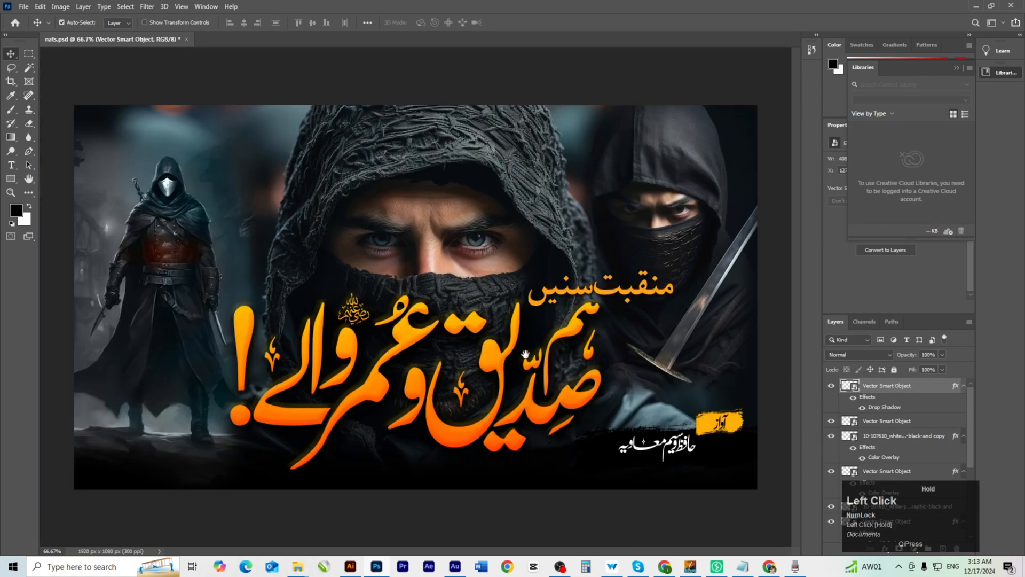
pyautogui.hotkey('alt', 'Tab')
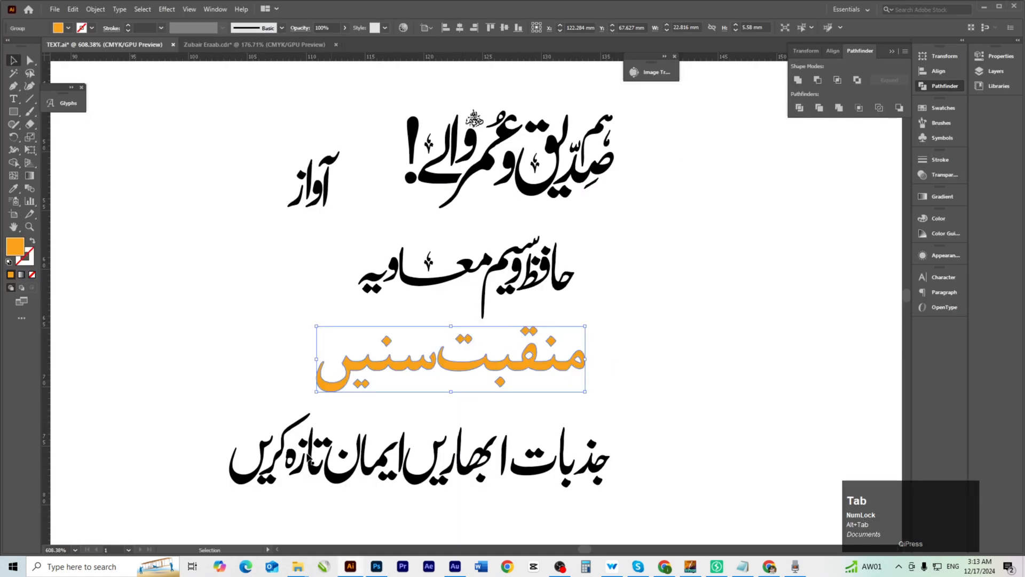
pyautogui.moveTo(209, 427); pyautogui.dragTo(703, 498)
pyautogui.hotkey('alt', 'Tab')
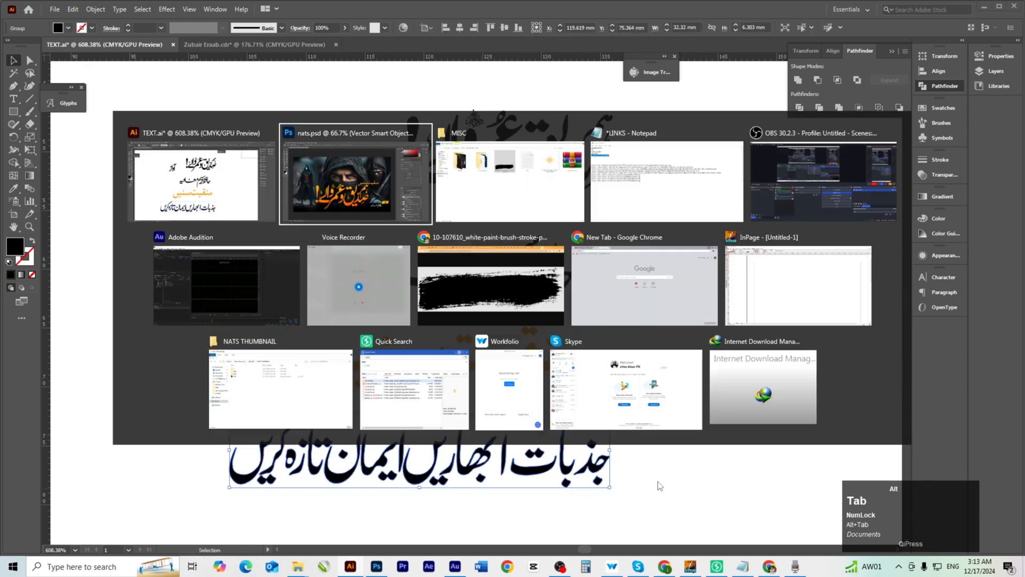
pyautogui.keyDown('ctrl'); pyautogui.click(415, 365); pyautogui.keyUp('ctrl')
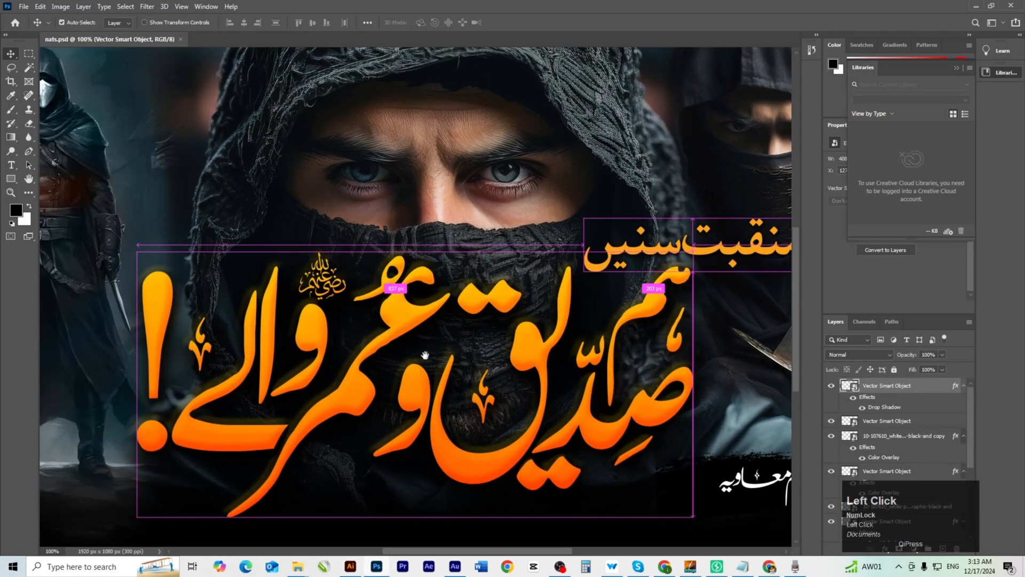
pyautogui.moveTo(430, 382); pyautogui.dragTo(427, 301)
# Paste the subtitle as a smart object and place it below the orange title.
pyautogui.hotkey('ctrl', 'v')
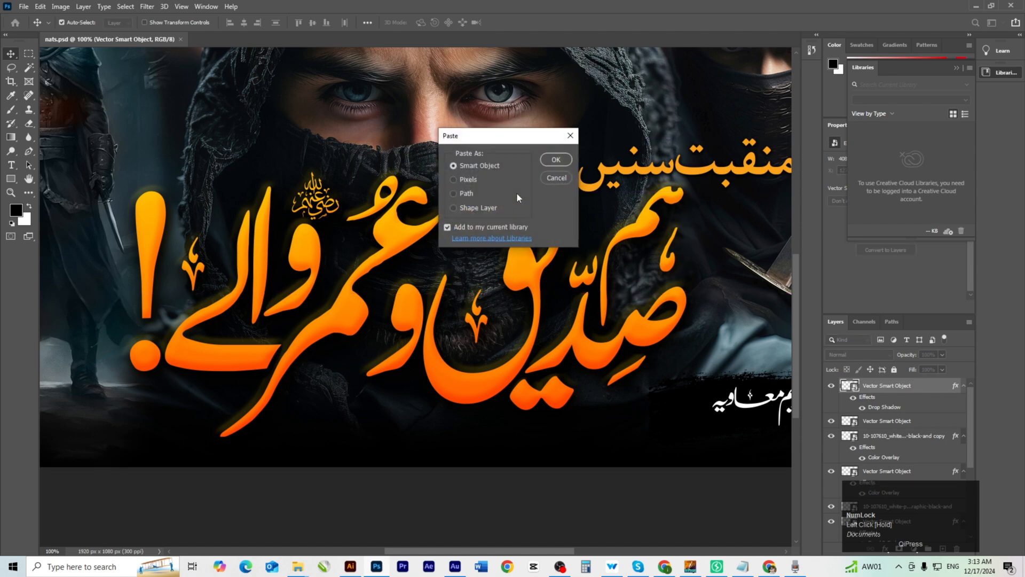
pyautogui.click(556, 160)
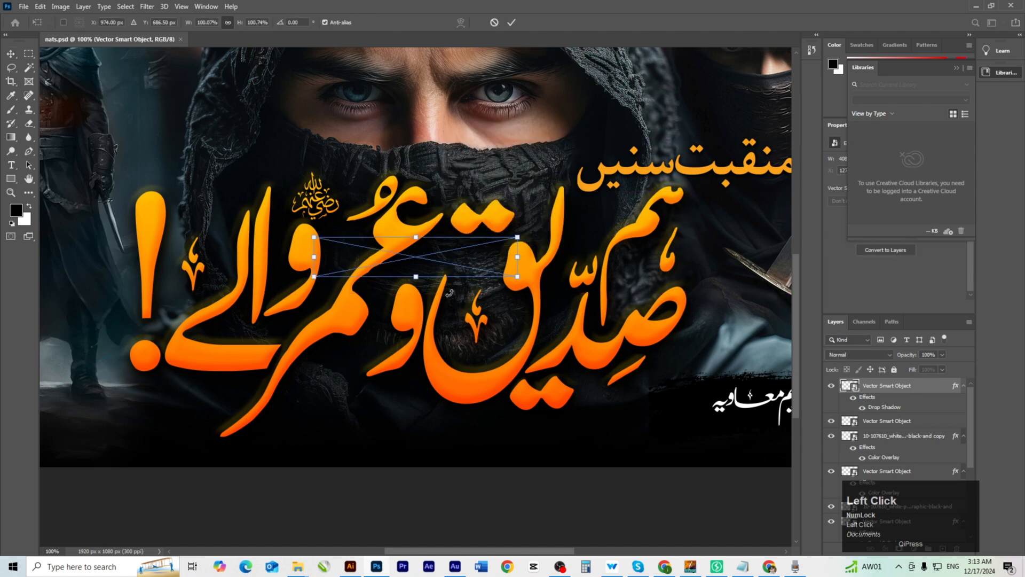
pyautogui.moveTo(466, 415); pyautogui.dragTo(429, 404)
pyautogui.press('Return')
pyautogui.keyDown('ctrl'); pyautogui.click(429, 404); pyautogui.keyUp('ctrl')
pyautogui.keyDown('ctrl'); pyautogui.click(643, 426); pyautogui.keyUp('ctrl')
pyautogui.moveTo(636, 422); pyautogui.dragTo(453, 383)
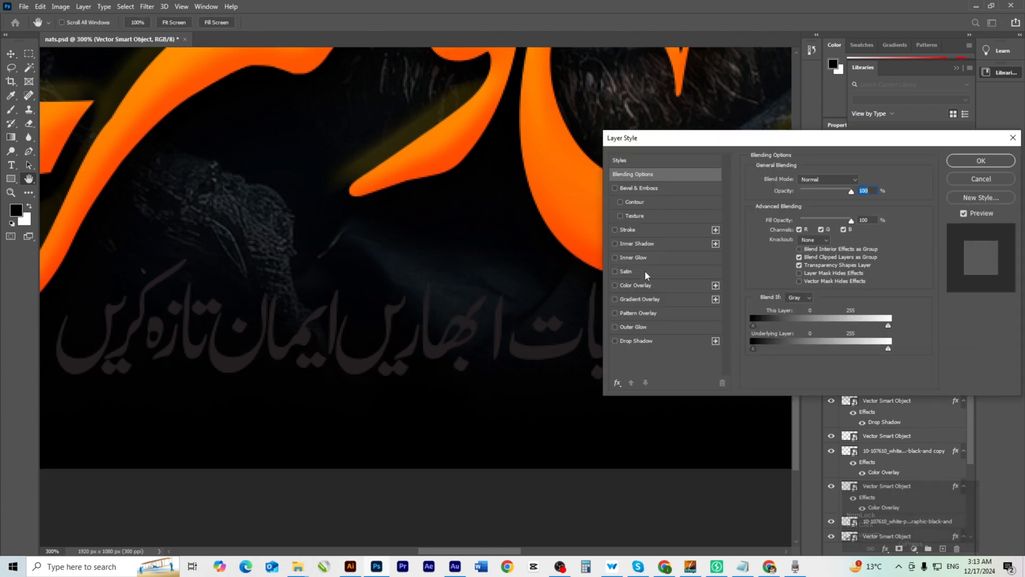
# Turn the subtitle white with a Color Overlay.
pyautogui.click(655, 285)
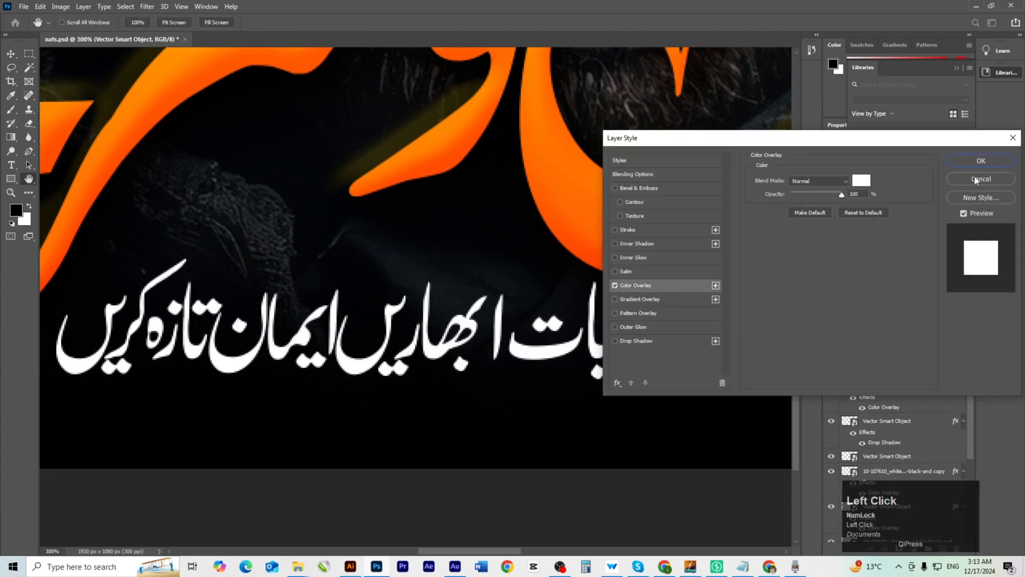
pyautogui.click(982, 161)
pyautogui.hotkey('ctrl', '-')
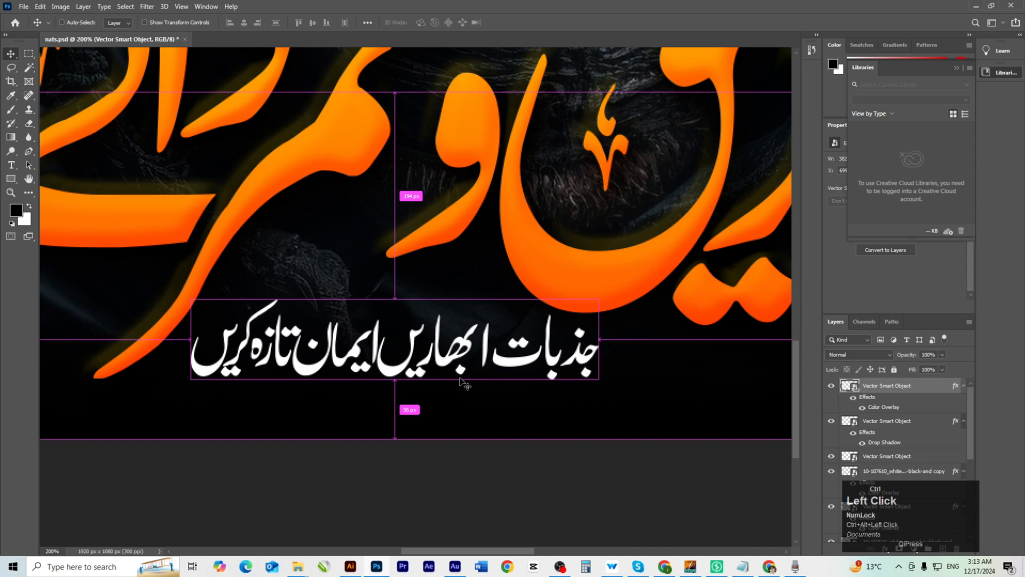
pyautogui.hotkey('ctrl', '0')
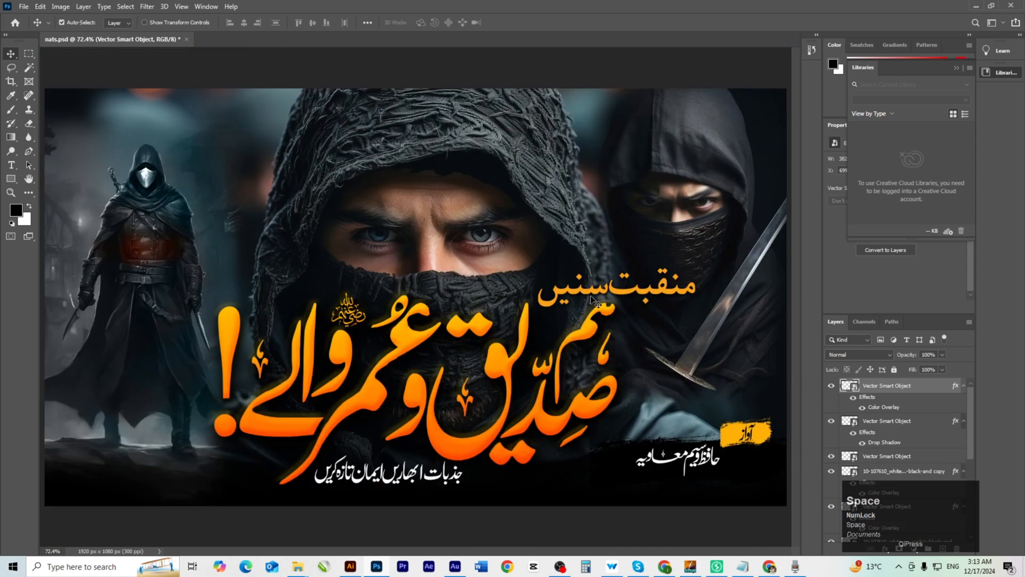
# Nudge the منقبت سنیں heading, orange title and white subtitle into alignment.
pyautogui.click(631, 292)
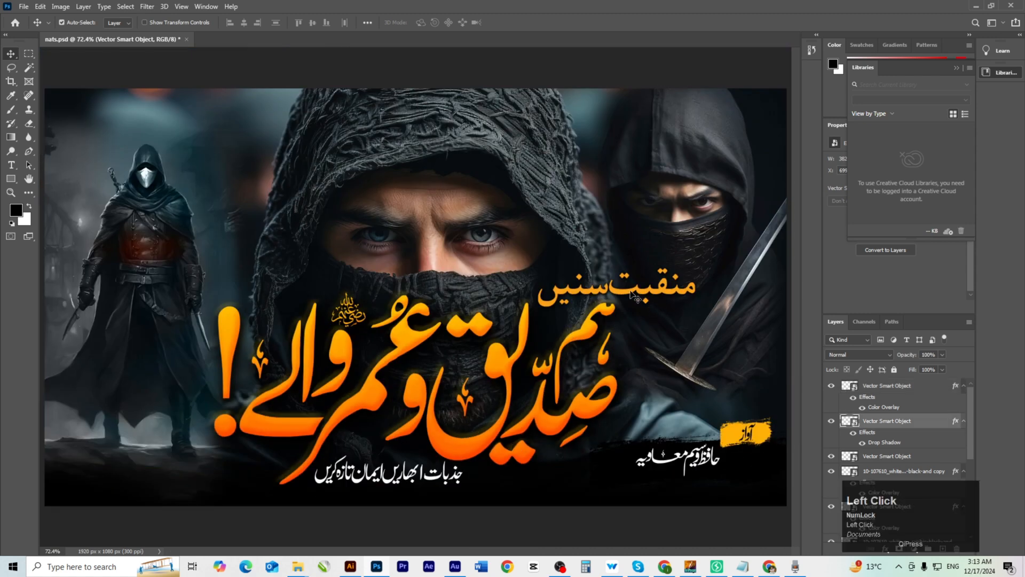
pyautogui.moveTo(634, 296); pyautogui.dragTo(633, 291)
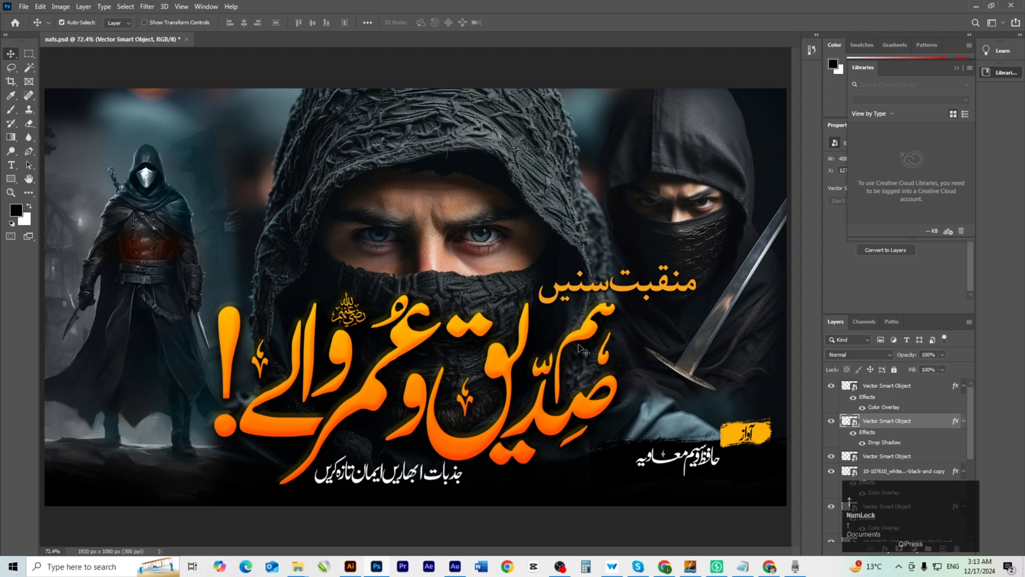
pyautogui.click(587, 341)
pyautogui.press('Up')
pyautogui.press('Up')
pyautogui.press('Up')
pyautogui.press('Up')
pyautogui.press('Up')
pyautogui.press('Up')
pyautogui.press('Up')
pyautogui.press('Up')
pyautogui.press('Up')
pyautogui.press('Up')
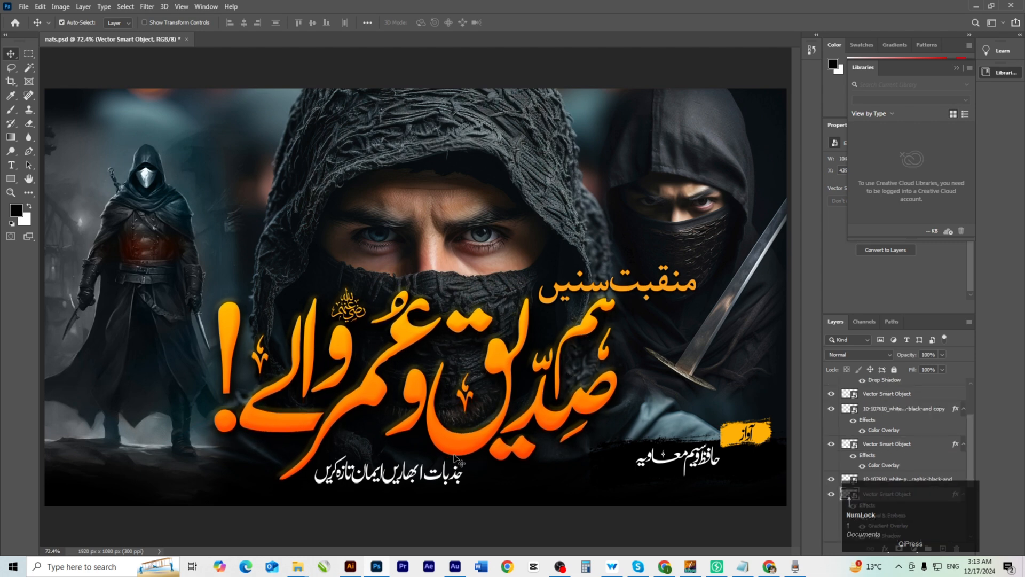
pyautogui.click(408, 480)
pyautogui.click(409, 479)
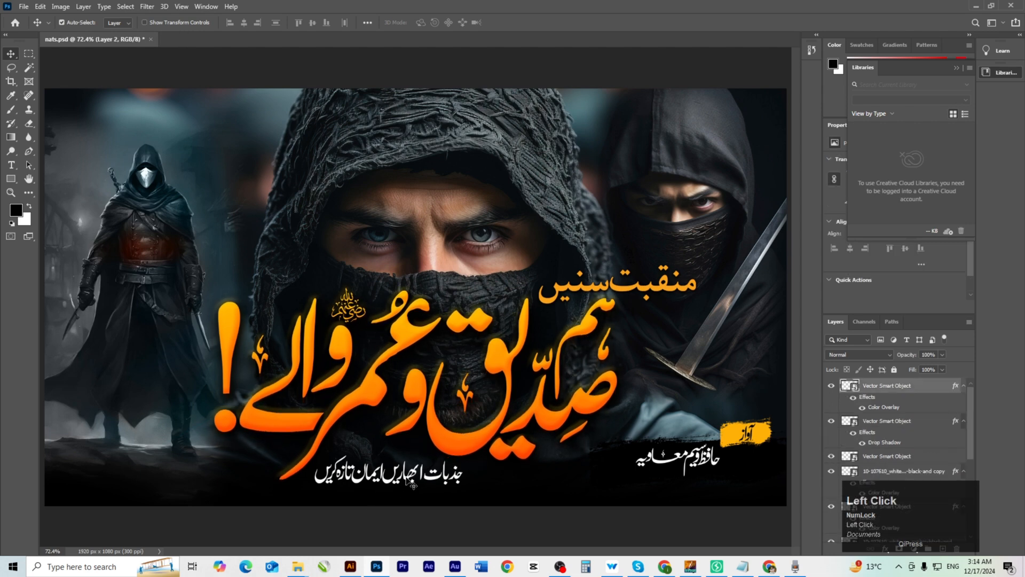
pyautogui.press('Up')
pyautogui.press('Up')
pyautogui.press('Up')
pyautogui.press('Up')
pyautogui.press('Up')
pyautogui.press('Left')
pyautogui.press('Left')
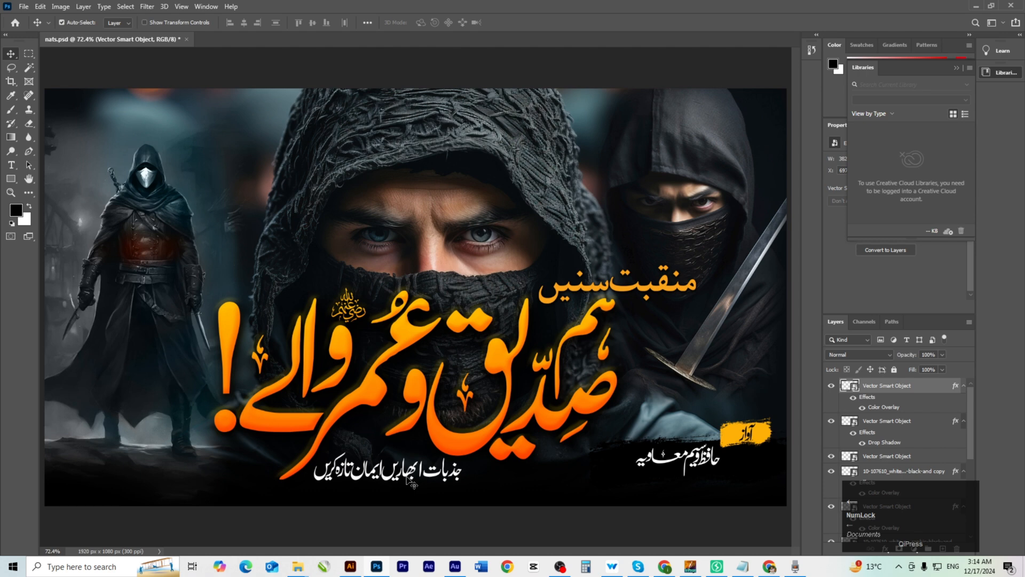
pyautogui.press('Left')
pyautogui.press('Left')
pyautogui.press('Left')
pyautogui.press('Left')
pyautogui.press('Left')
pyautogui.press('Left')
pyautogui.press('Up')
pyautogui.press('Up')
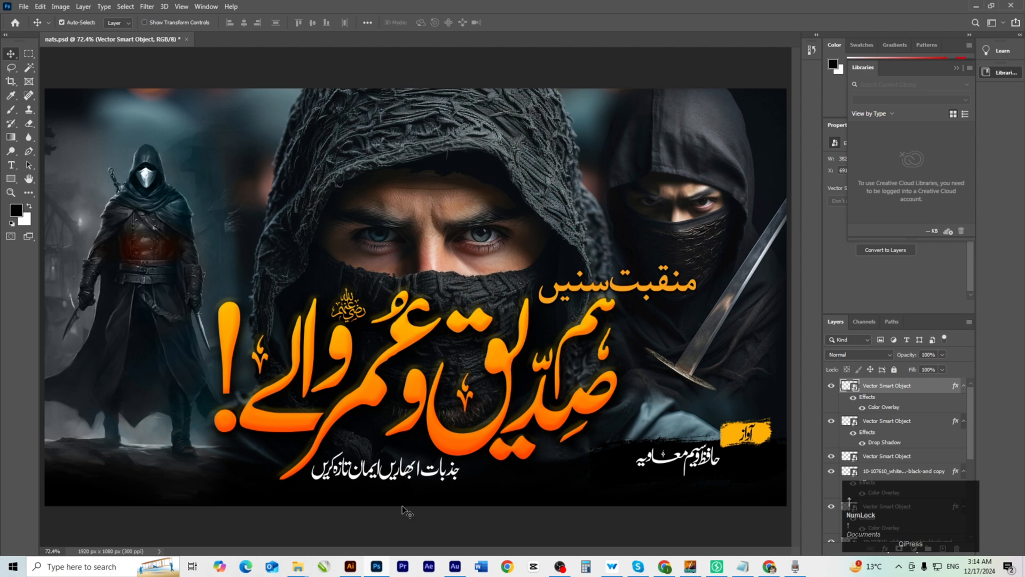
pyautogui.click(297, 566)
# Drag the golden light-flare PNG from the MISC folder into the thumbnail and move it into the corner.
pyautogui.click(283, 537)
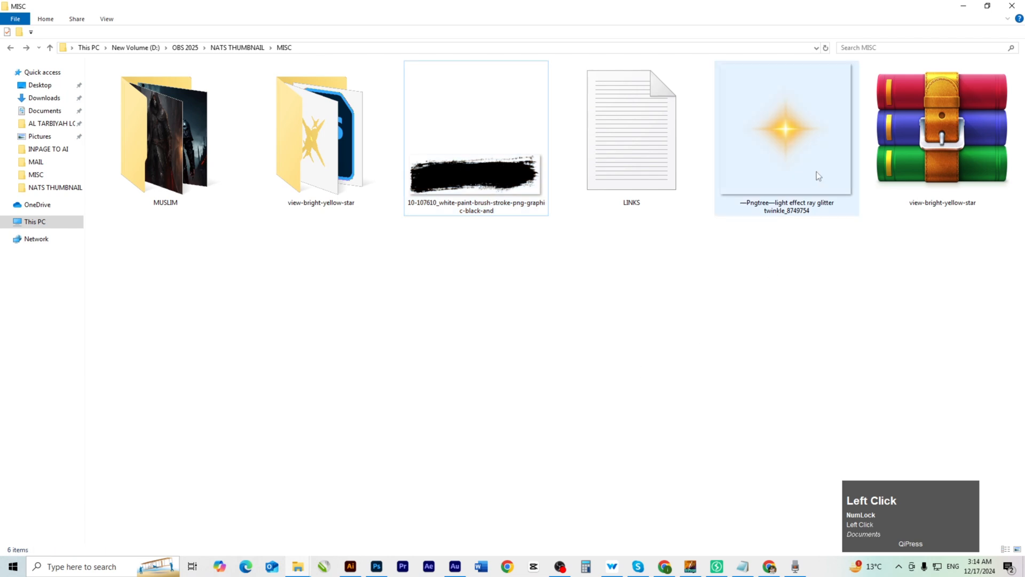
pyautogui.click(802, 160)
pyautogui.moveTo(791, 142); pyautogui.dragTo(549, 205)
pyautogui.hotkey('alt', 'Tab')
pyautogui.moveTo(437, 205); pyautogui.dragTo(437, 201)
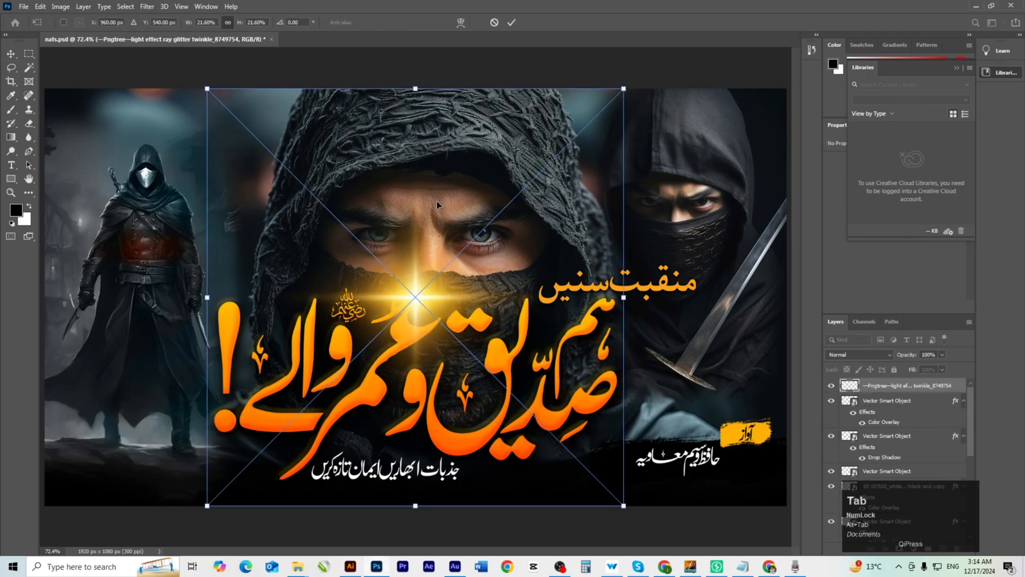
pyautogui.press('Return')
pyautogui.keyDown('ctrl'); pyautogui.click(453, 303); pyautogui.keyUp('ctrl')
pyautogui.moveTo(453, 303); pyautogui.dragTo(481, 288)
pyautogui.keyDown('ctrl'); pyautogui.keyDown('alt'); pyautogui.click(479, 307); pyautogui.keyUp('alt'); pyautogui.keyUp('ctrl')
pyautogui.keyDown('ctrl'); pyautogui.keyDown('alt'); pyautogui.click(479, 314); pyautogui.keyUp('alt'); pyautogui.keyUp('ctrl')
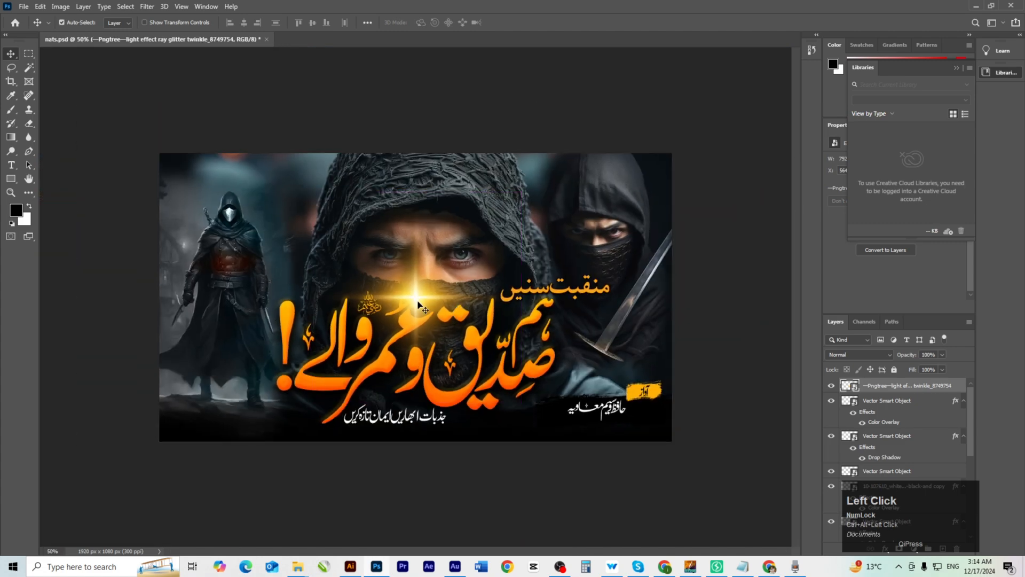
pyautogui.moveTo(418, 304); pyautogui.dragTo(149, 443)
# Duplicate the bottom-left flare toward the title and squash it into a thin horizontal streak.
pyautogui.click(360, 480)
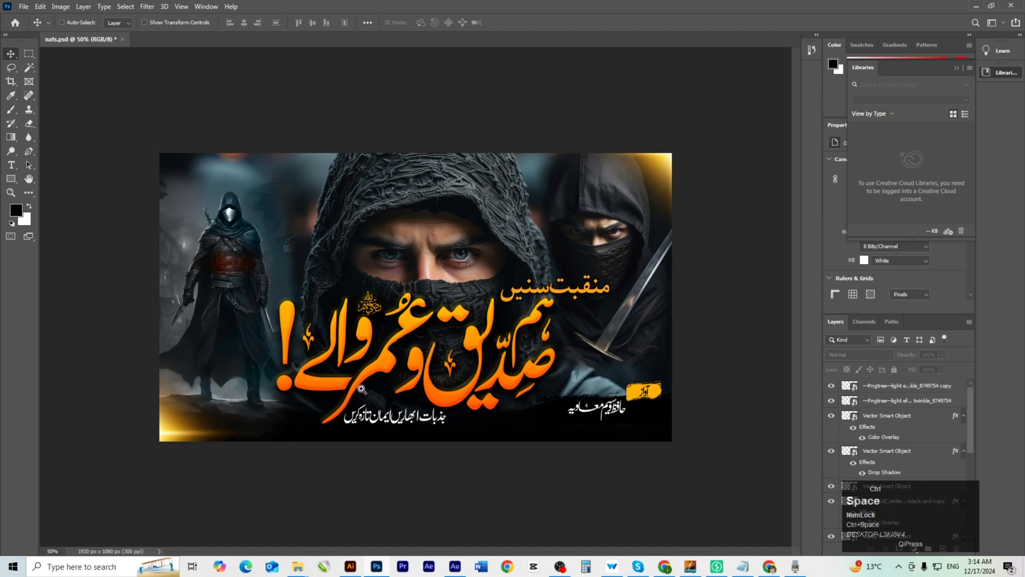
pyautogui.keyDown('ctrl'); pyautogui.click(366, 381); pyautogui.keyUp('ctrl')
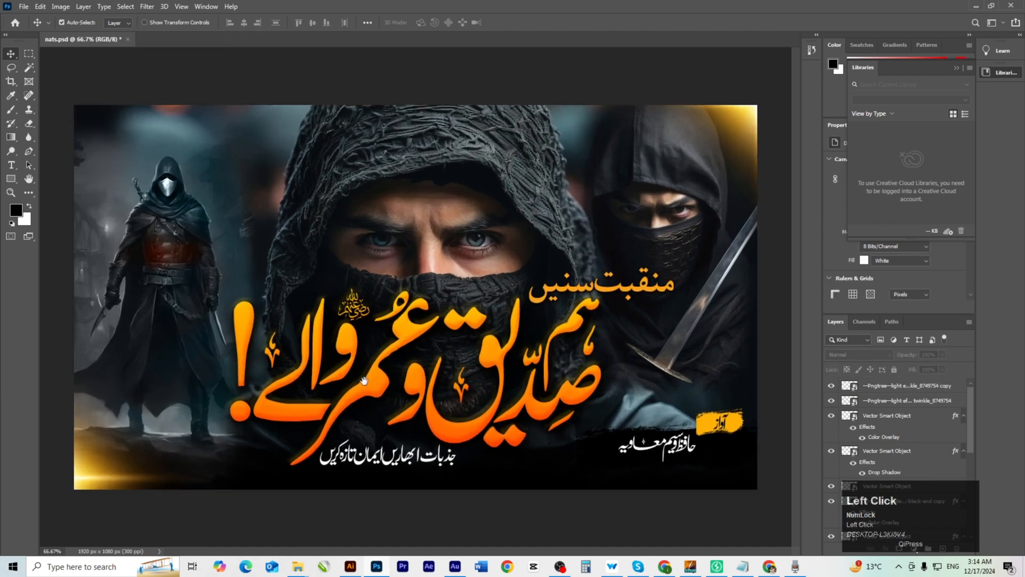
pyautogui.click(93, 485)
pyautogui.moveTo(93, 485); pyautogui.dragTo(289, 375)
pyautogui.keyDown('ctrl'); pyautogui.click(265, 381); pyautogui.keyUp('ctrl')
pyautogui.keyDown('ctrl'); pyautogui.click(265, 380); pyautogui.keyUp('ctrl')
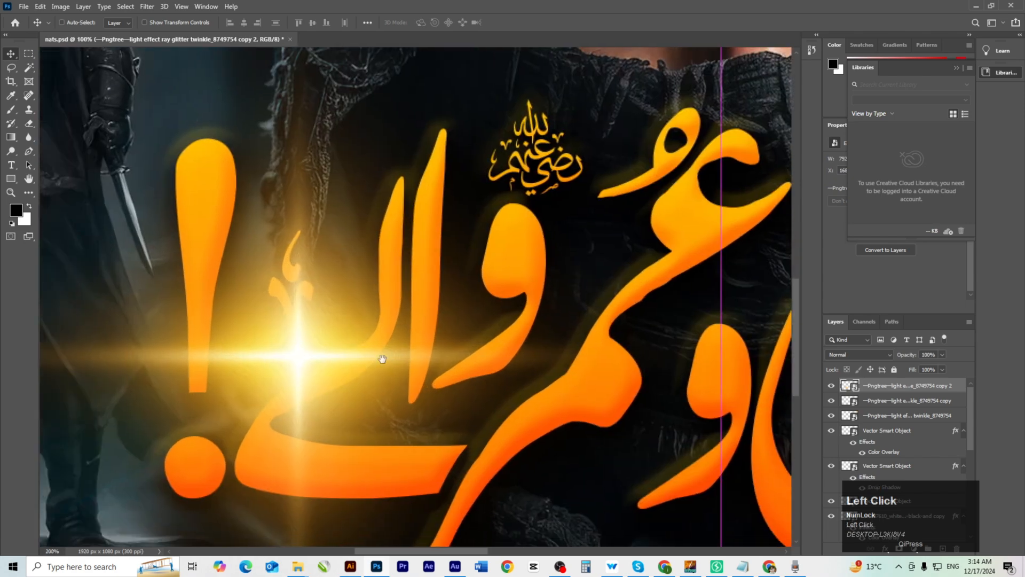
pyautogui.keyDown('ctrl'); pyautogui.keyDown('alt'); pyautogui.click(383, 358); pyautogui.keyUp('alt'); pyautogui.keyUp('ctrl')
pyautogui.keyDown('ctrl'); pyautogui.keyDown('alt'); pyautogui.click(401, 329); pyautogui.keyUp('alt'); pyautogui.keyUp('ctrl')
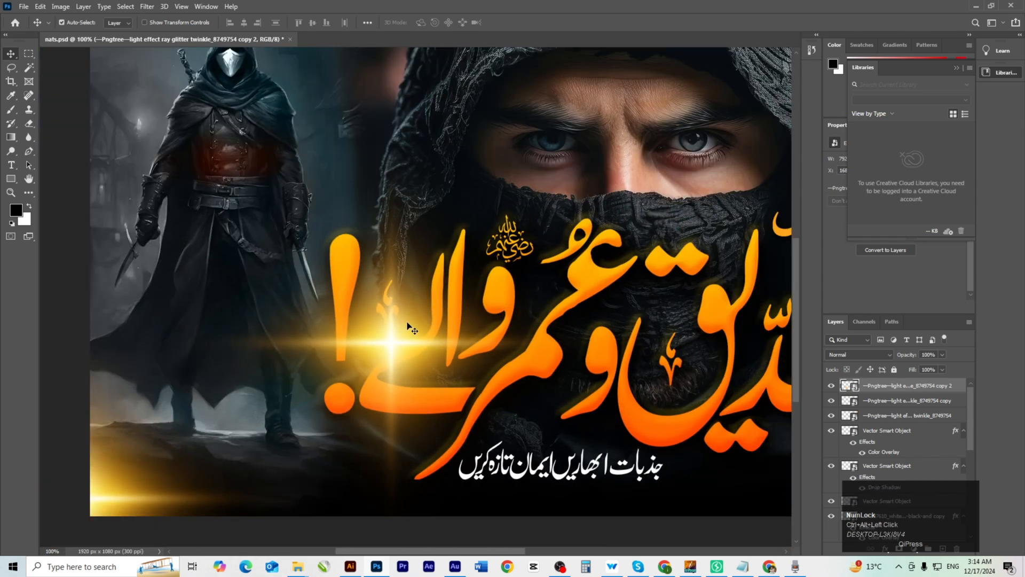
pyautogui.hotkey('ctrl', 't')
pyautogui.moveTo(392, 56); pyautogui.dragTo(398, 415)
pyautogui.moveTo(393, 504); pyautogui.dragTo(402, 288)
pyautogui.moveTo(401, 186); pyautogui.dragTo(405, 361)
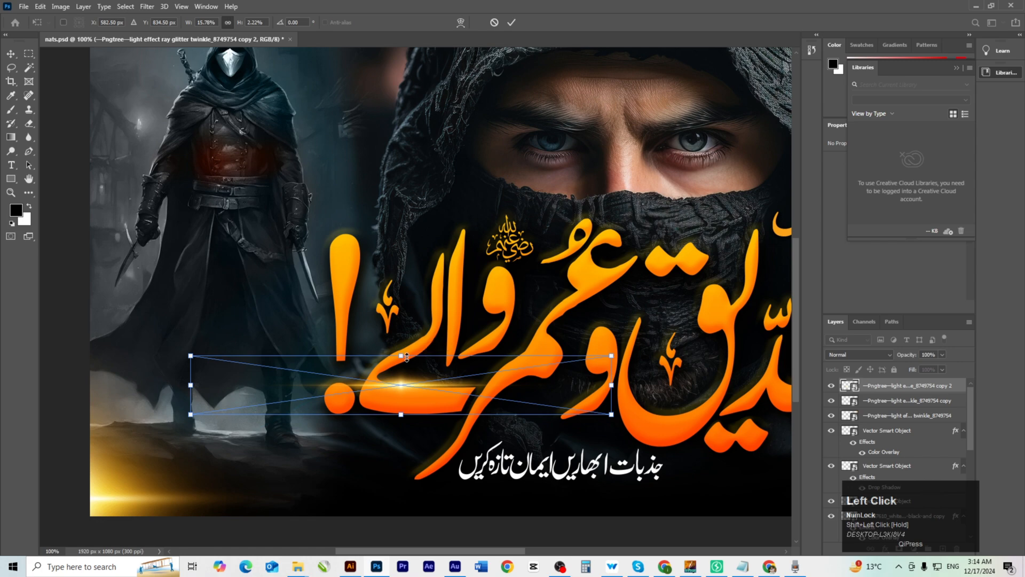
pyautogui.press('Return')
# Narrow the streak and slide it beneath the orange title near the subtitle.
pyautogui.keyDown('ctrl'); pyautogui.click(533, 403); pyautogui.keyUp('ctrl')
pyautogui.moveTo(514, 375); pyautogui.dragTo(506, 310)
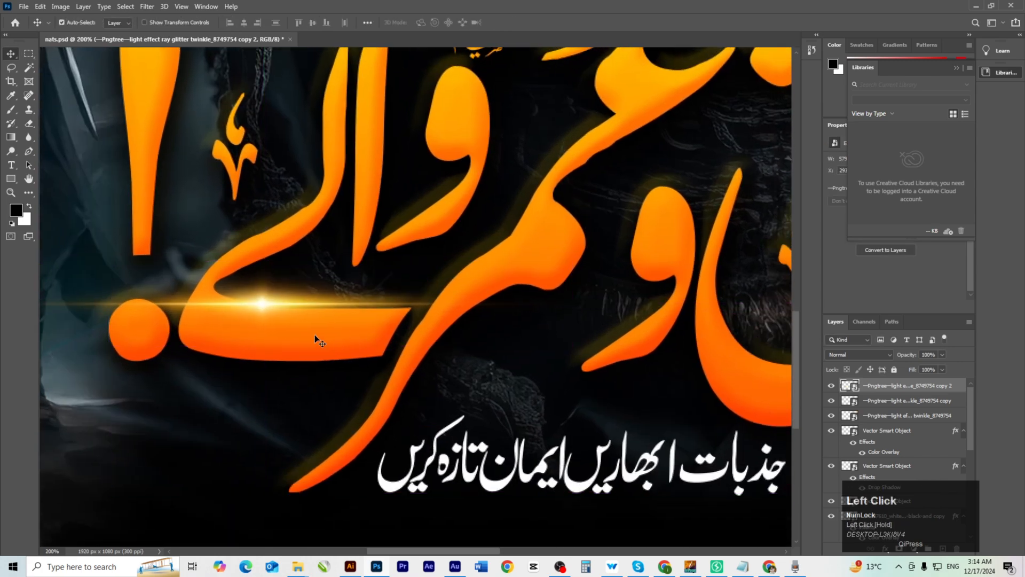
pyautogui.moveTo(266, 309)
pyautogui.mouseDown()
pyautogui.moveTo(269, 354)
pyautogui.moveTo(307, 364)
pyautogui.mouseUp()
pyautogui.press('ctrl')
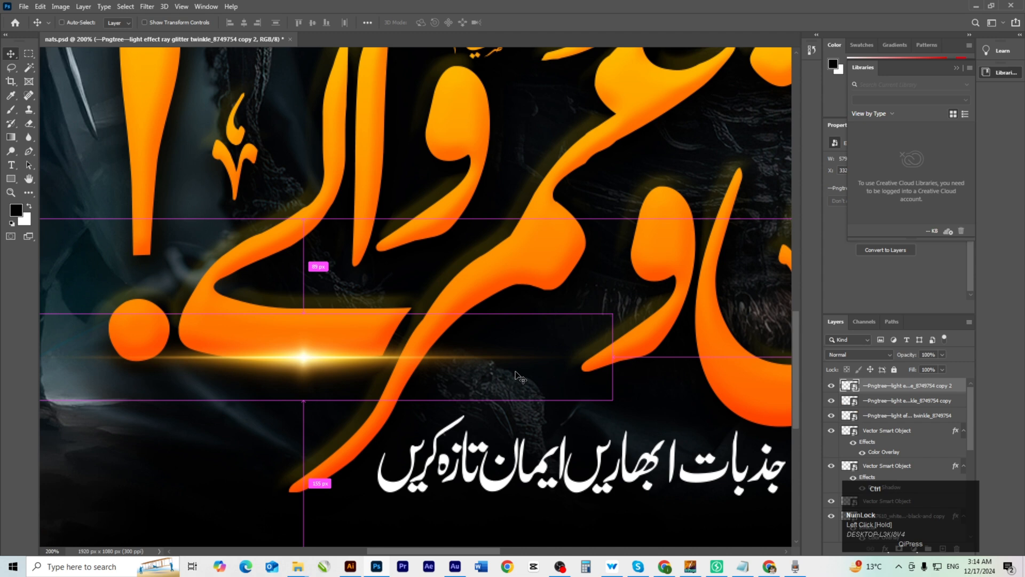
pyautogui.hotkey('ctrl', 't')
pyautogui.moveTo(731, 356); pyautogui.dragTo(374, 357)
pyautogui.doubleClick(333, 384)
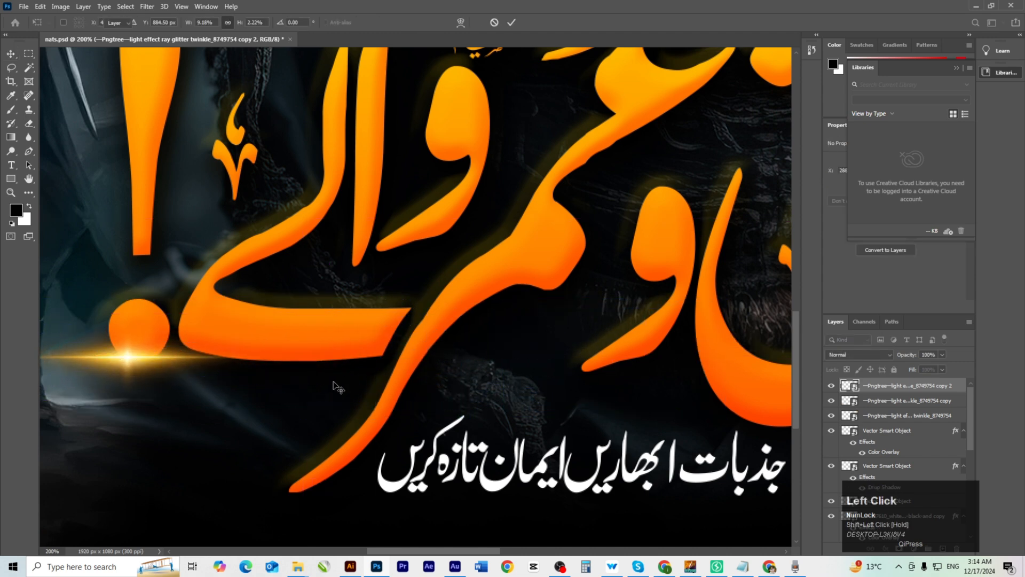
pyautogui.moveTo(129, 363); pyautogui.dragTo(289, 363)
pyautogui.hotkey('ctrl', '0')
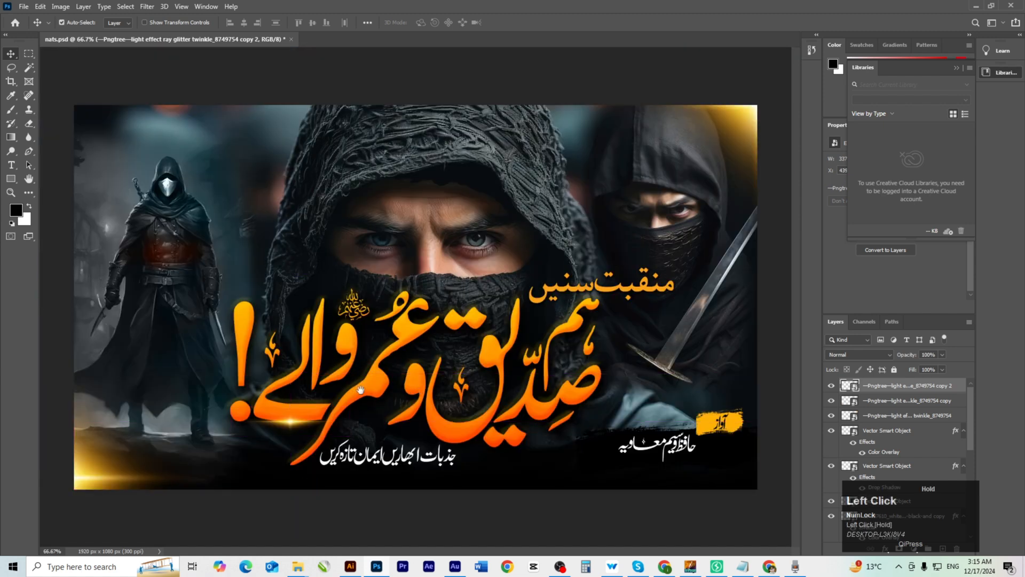
pyautogui.moveTo(292, 429); pyautogui.dragTo(456, 447)
pyautogui.keyDown('ctrl'); pyautogui.click(456, 446); pyautogui.keyUp('ctrl')
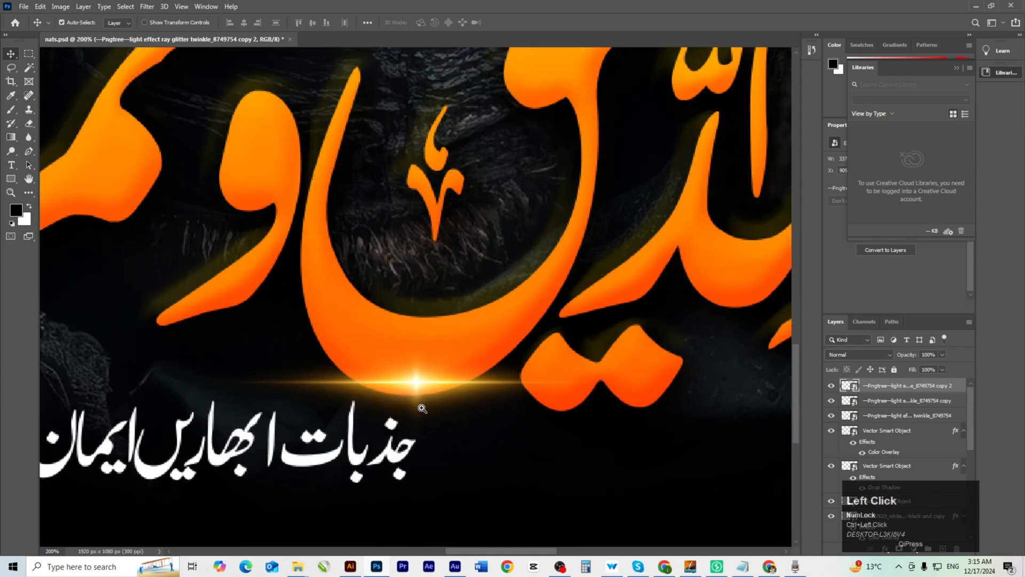
# Nudge the flare beneath the title slightly lower.
pyautogui.keyDown('ctrl'); pyautogui.click(422, 409); pyautogui.keyUp('ctrl')
pyautogui.keyDown('ctrl'); pyautogui.click(424, 398); pyautogui.keyUp('ctrl')
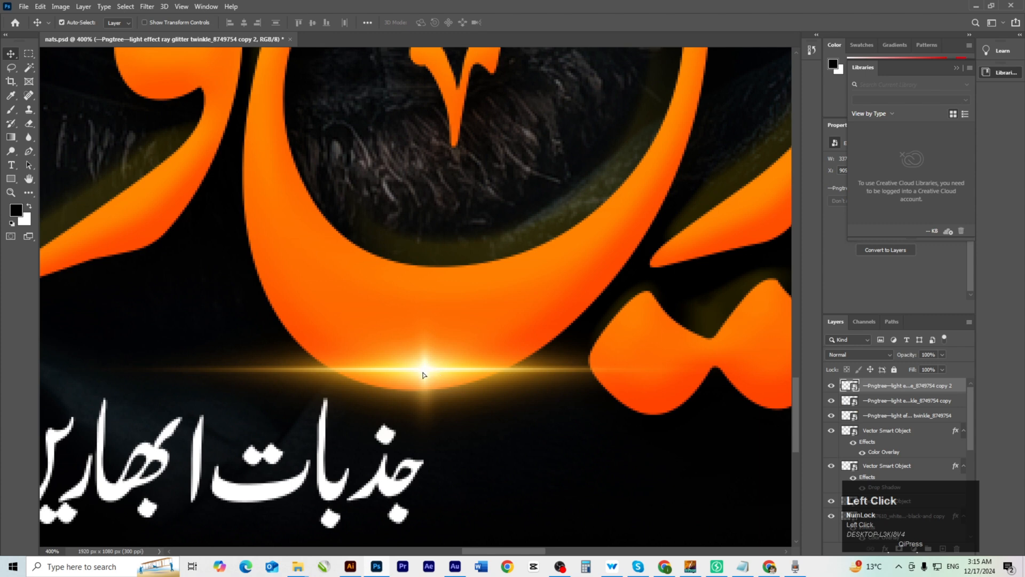
pyautogui.moveTo(424, 375)
pyautogui.mouseDown()
pyautogui.moveTo(413, 361)
pyautogui.moveTo(422, 386)
pyautogui.mouseUp()
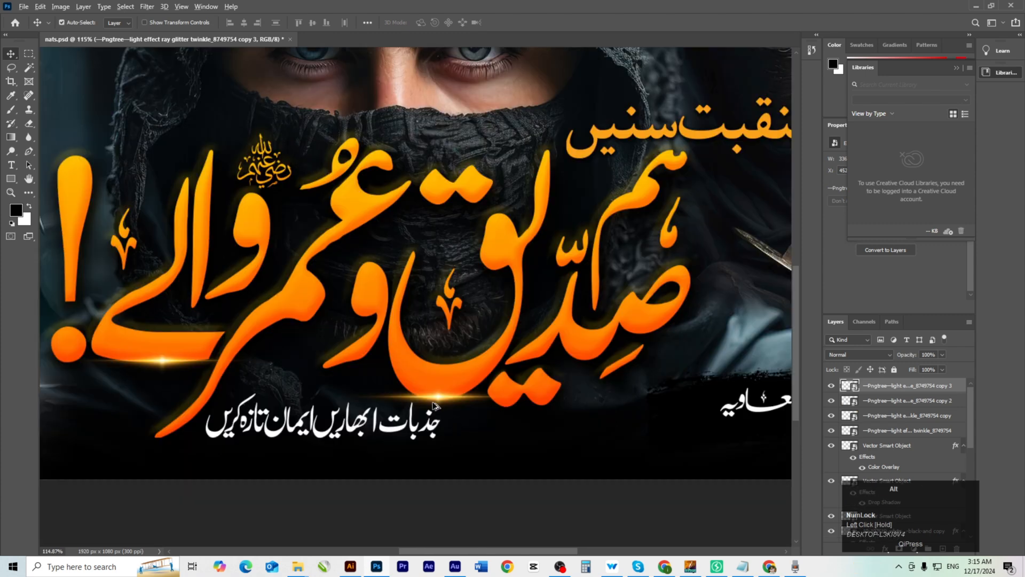
# Duplicate the flare, narrow it, and set it on the upper curve of the ص letter.
pyautogui.moveTo(433, 404); pyautogui.dragTo(488, 369)
pyautogui.keyDown('ctrl'); pyautogui.click(644, 347); pyautogui.keyUp('ctrl')
pyautogui.keyDown('ctrl'); pyautogui.click(643, 350); pyautogui.keyUp('ctrl')
pyautogui.hotkey('ctrl', 't')
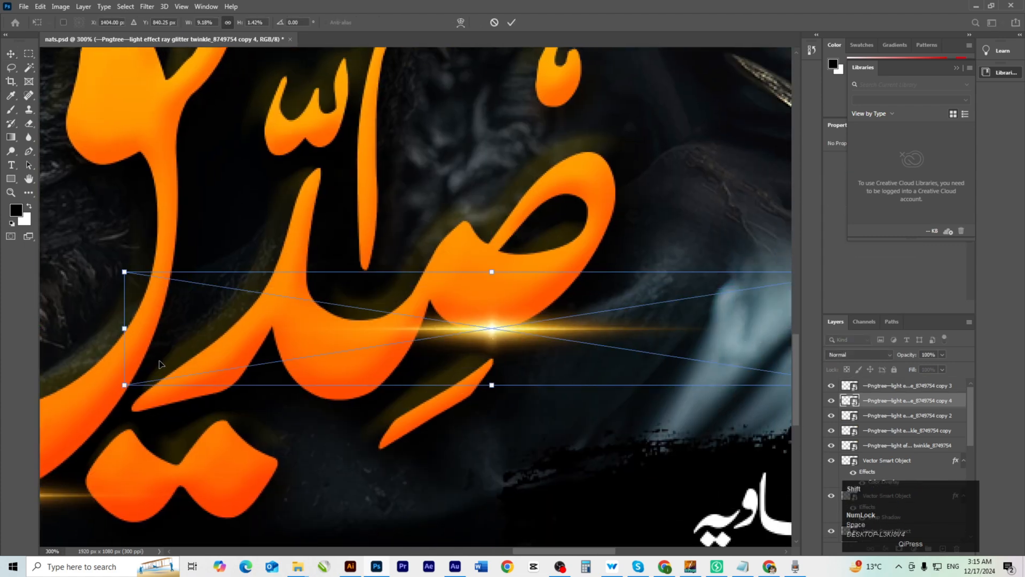
pyautogui.moveTo(128, 330); pyautogui.dragTo(547, 330)
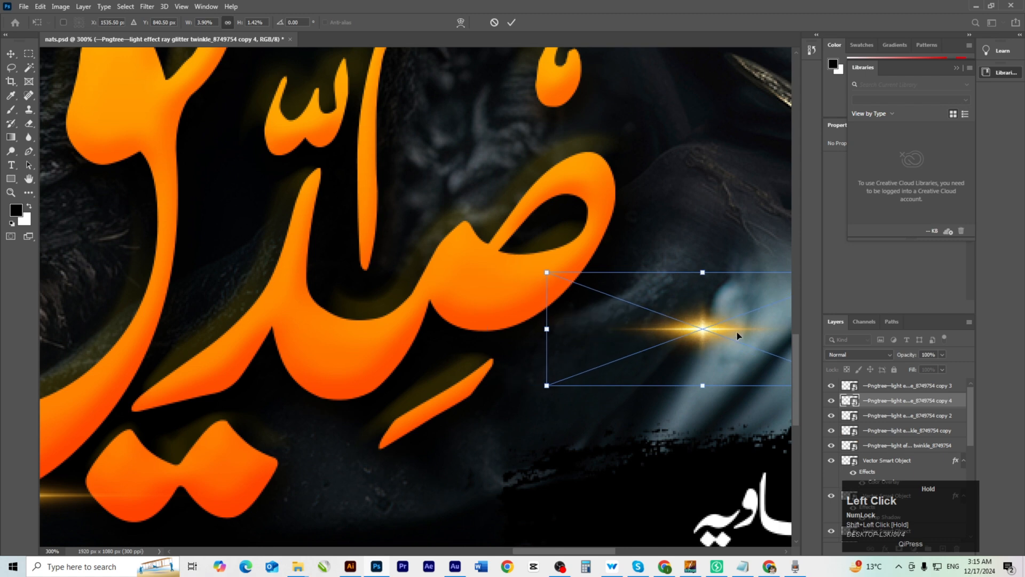
pyautogui.moveTo(682, 338); pyautogui.dragTo(457, 338)
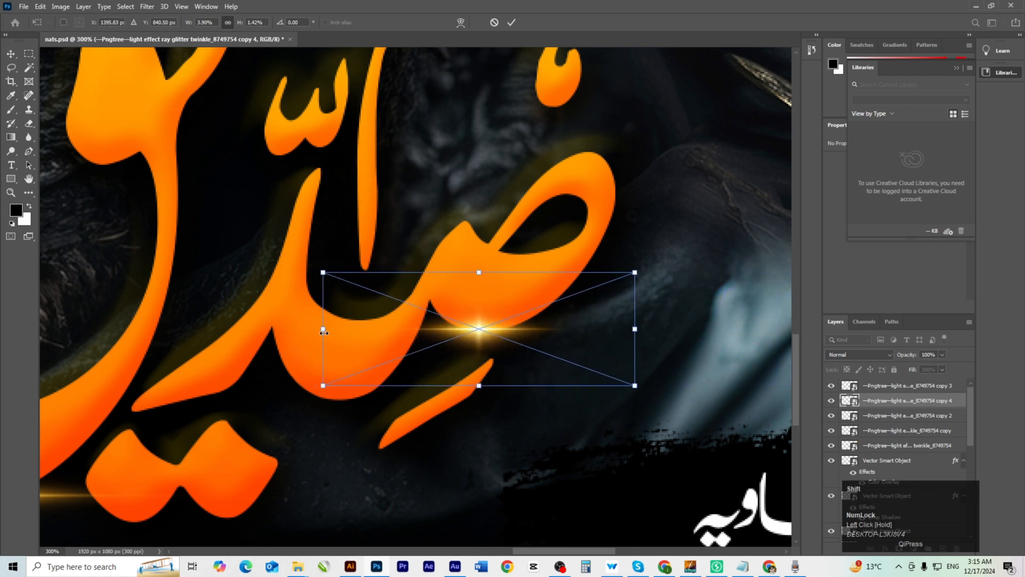
pyautogui.moveTo(342, 330); pyautogui.dragTo(453, 329)
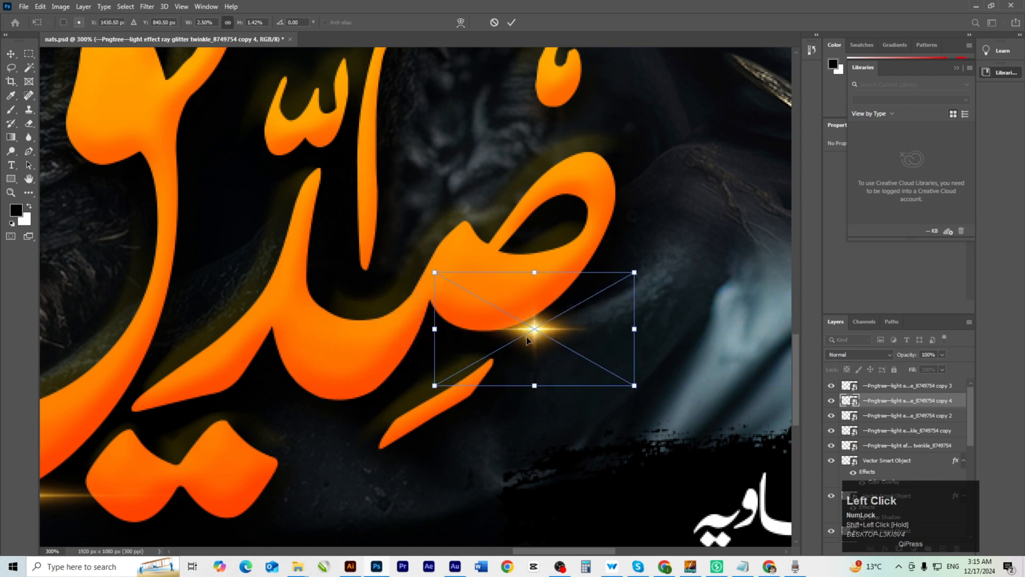
pyautogui.moveTo(528, 332); pyautogui.dragTo(467, 226)
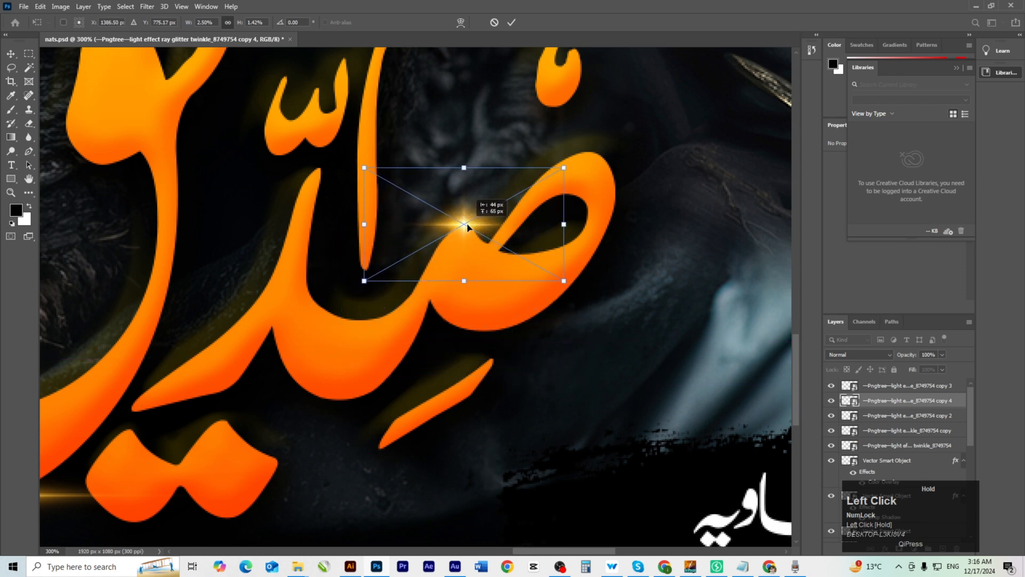
pyautogui.press('Return')
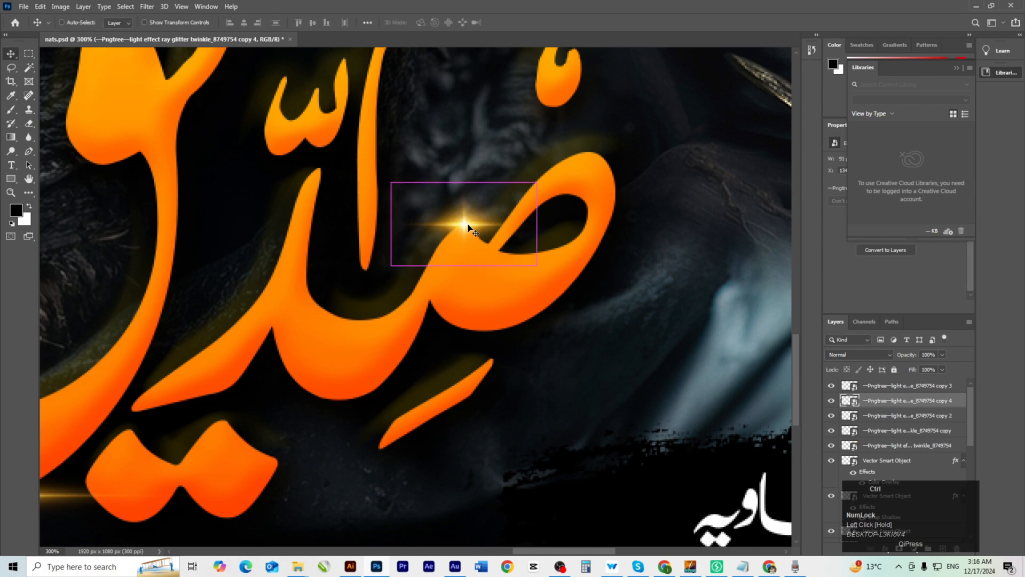
pyautogui.hotkey('ctrl', '0')
# Fine-tune the position of the upper sparkle on the title.
pyautogui.keyDown('ctrl'); pyautogui.click(520, 454); pyautogui.keyUp('ctrl')
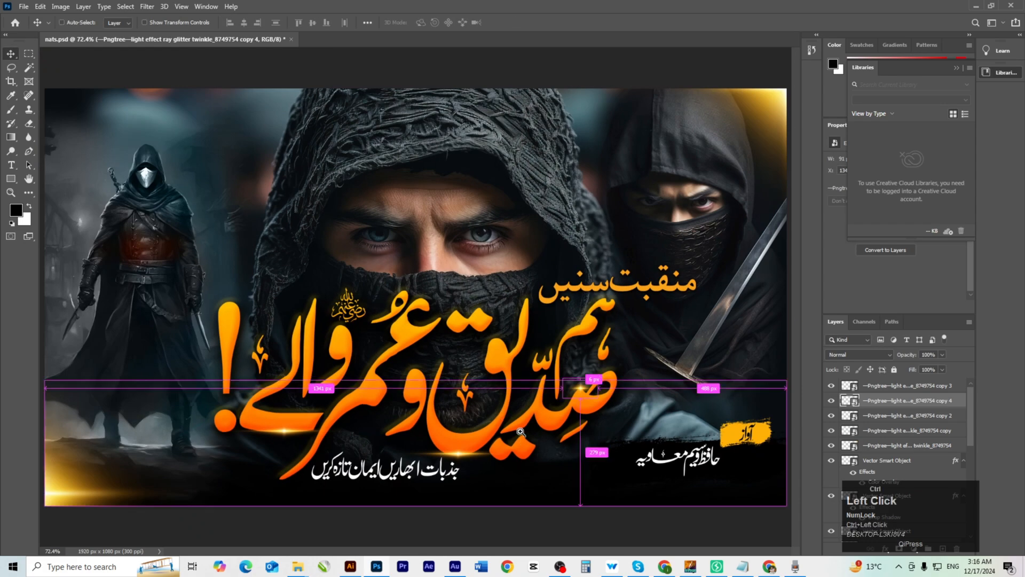
pyautogui.keyDown('ctrl'); pyautogui.click(521, 454); pyautogui.keyUp('ctrl')
pyautogui.moveTo(527, 450); pyautogui.dragTo(441, 421)
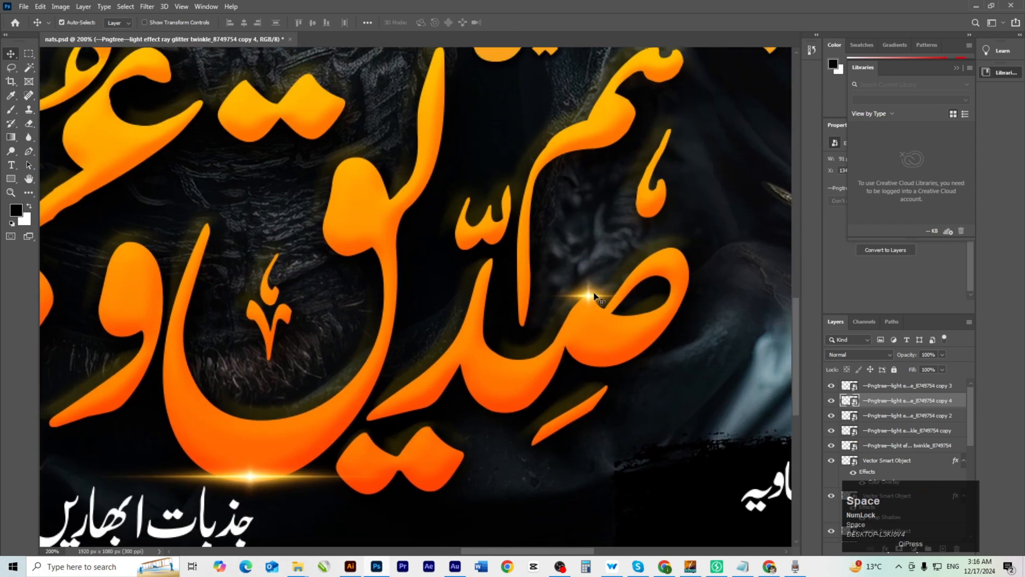
pyautogui.moveTo(587, 299); pyautogui.dragTo(778, 321)
pyautogui.moveTo(598, 280); pyautogui.dragTo(406, 304)
# Narrow the flare beneath the title and recentre it under the letter.
pyautogui.moveTo(490, 380); pyautogui.dragTo(491, 214)
pyautogui.moveTo(444, 385); pyautogui.dragTo(508, 387)
pyautogui.click(434, 359)
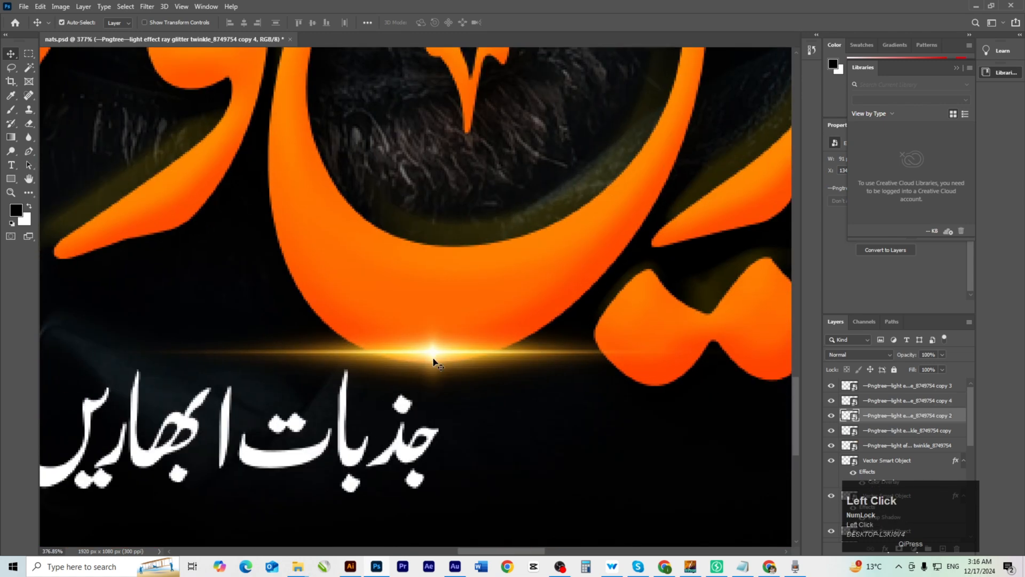
pyautogui.hotkey('ctrl', 't')
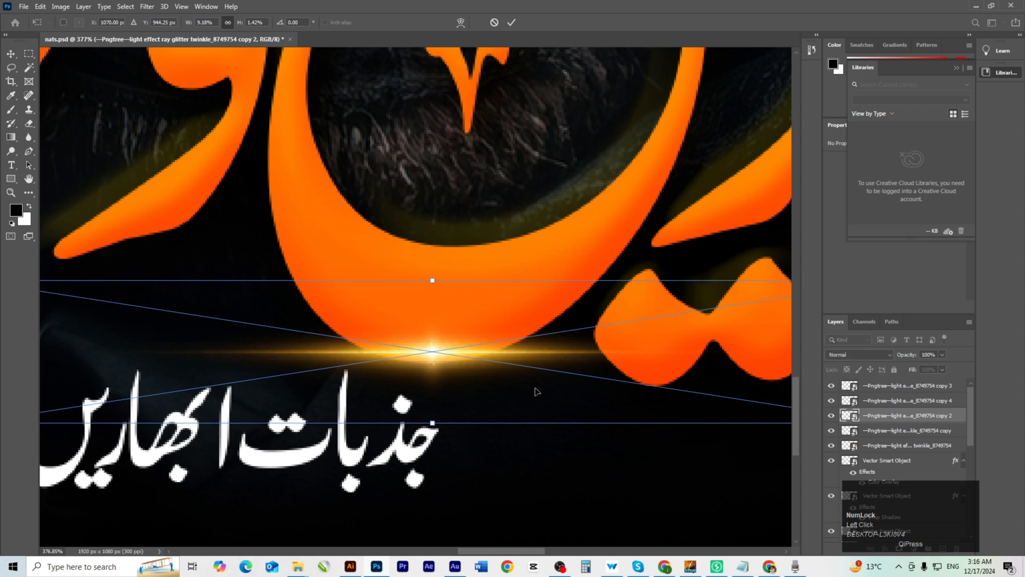
pyautogui.keyDown('ctrl'); pyautogui.keyDown('alt'); pyautogui.click(239, 374); pyautogui.keyUp('alt'); pyautogui.keyUp('ctrl')
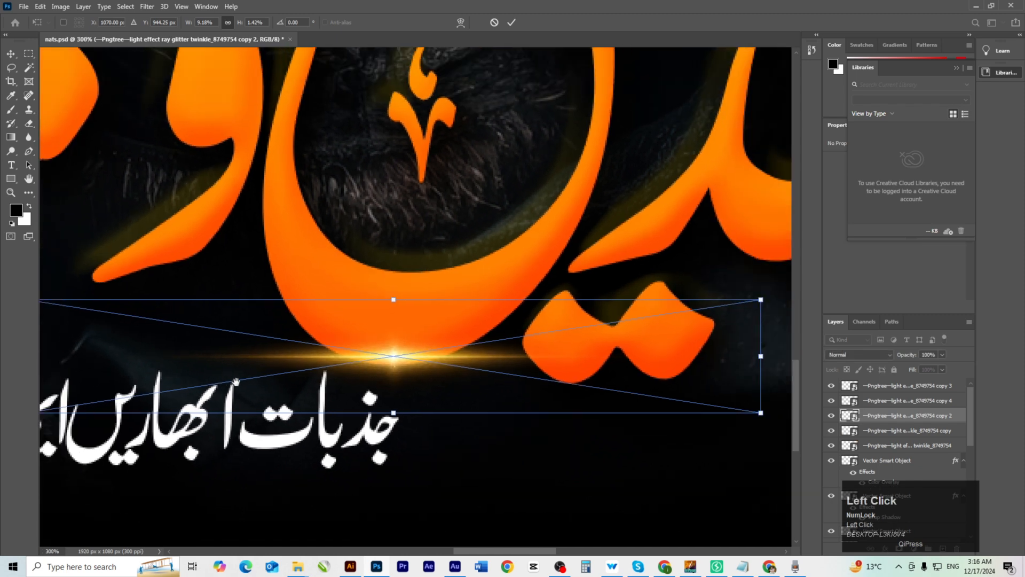
pyautogui.moveTo(239, 374); pyautogui.dragTo(396, 357)
pyautogui.moveTo(181, 341); pyautogui.dragTo(315, 339)
pyautogui.moveTo(639, 349); pyautogui.dragTo(556, 351)
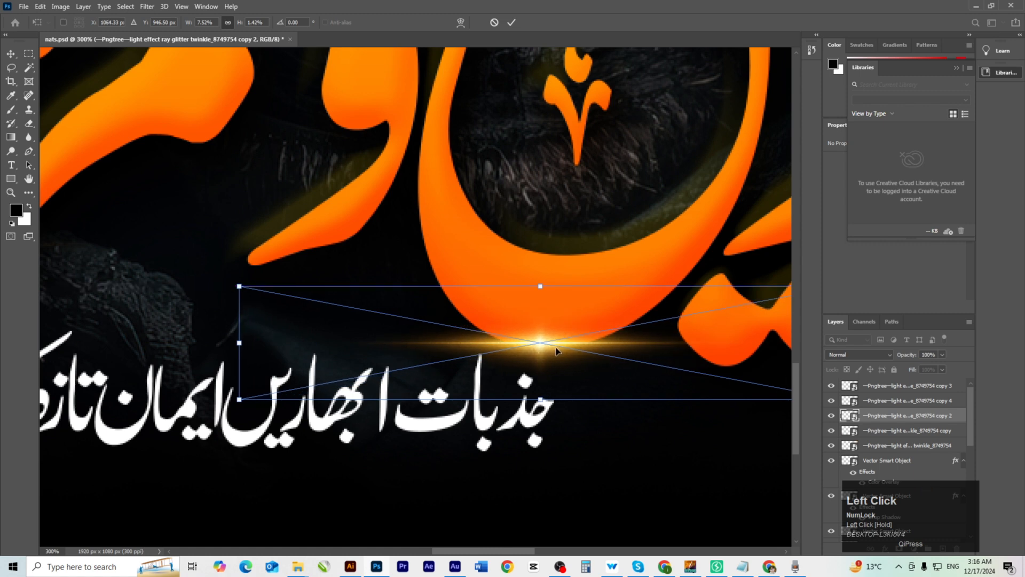
pyautogui.press('Return')
pyautogui.hotkey('ctrl', '0')
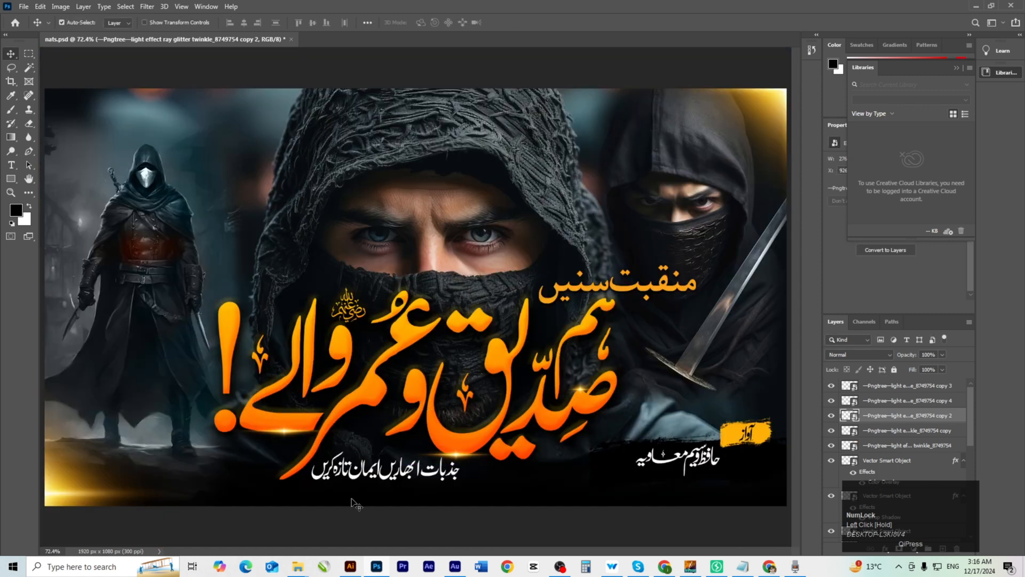
# Copy a sparkle onto the title, then add a smaller copy on another letter.
pyautogui.click(371, 526)
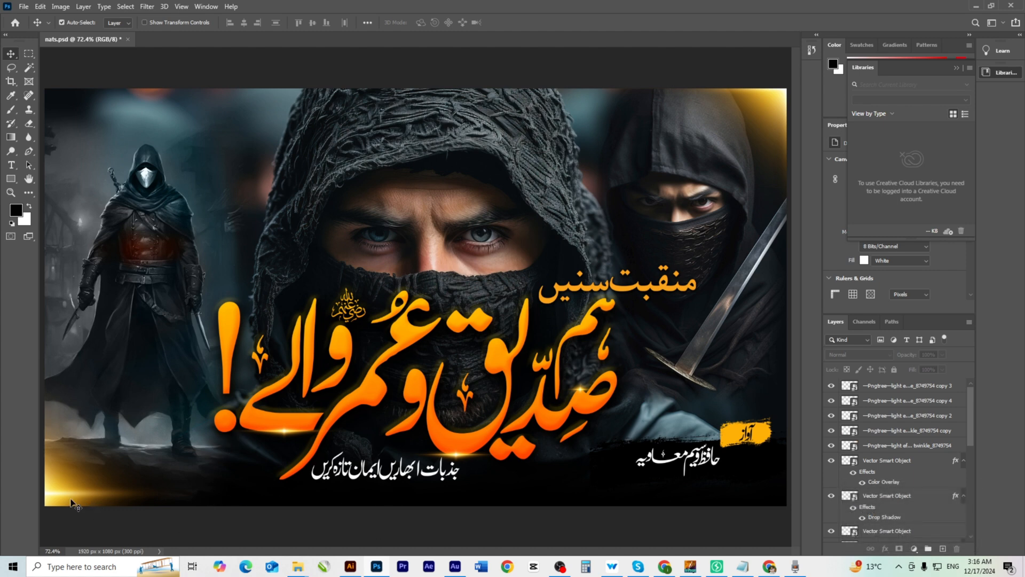
pyautogui.moveTo(73, 503); pyautogui.dragTo(524, 391)
pyautogui.moveTo(416, 392); pyautogui.dragTo(611, 345)
pyautogui.moveTo(610, 344)
pyautogui.mouseDown()
pyautogui.moveTo(640, 347)
pyautogui.moveTo(527, 350)
pyautogui.moveTo(615, 353)
pyautogui.mouseUp()
pyautogui.keyDown('alt'); pyautogui.moveTo(713, 205); pyautogui.dragTo(370, 341); pyautogui.keyUp('alt')
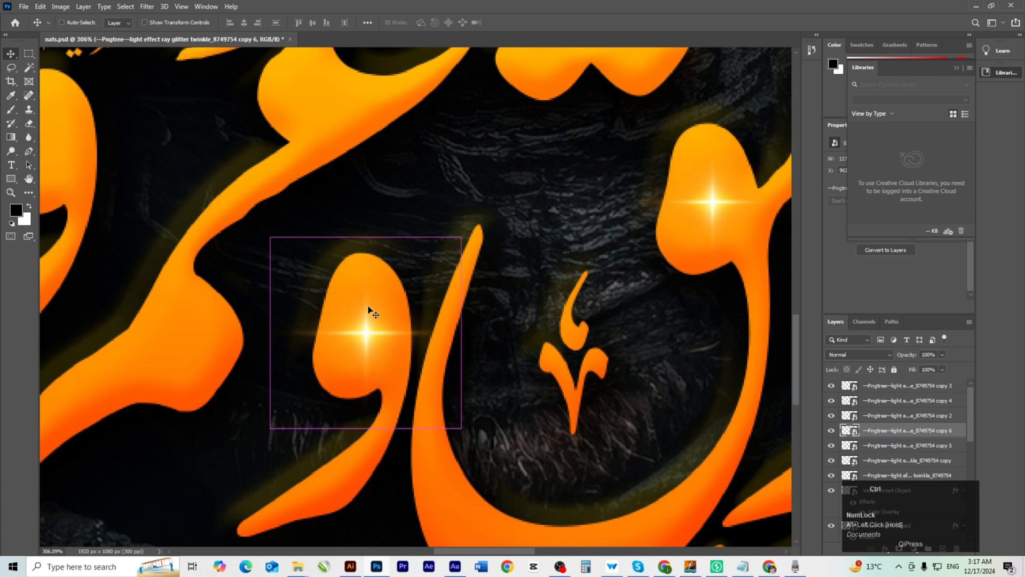
pyautogui.hotkey('ctrl', 't')
pyautogui.keyDown('shift'); pyautogui.moveTo(365, 207); pyautogui.dragTo(366, 284); pyautogui.keyUp('shift')
pyautogui.moveTo(371, 368); pyautogui.dragTo(368, 327)
pyautogui.doubleClick(369, 327)
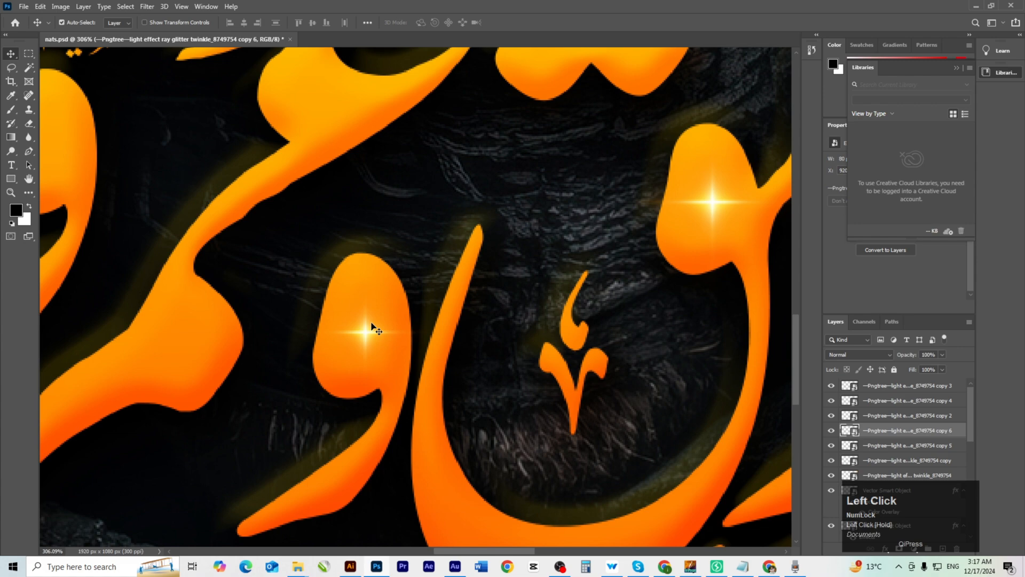
# Duplicate the right-letter sparkle to a new spot further along the title.
pyautogui.keyDown('ctrl'); pyautogui.click(714, 203); pyautogui.keyUp('ctrl')
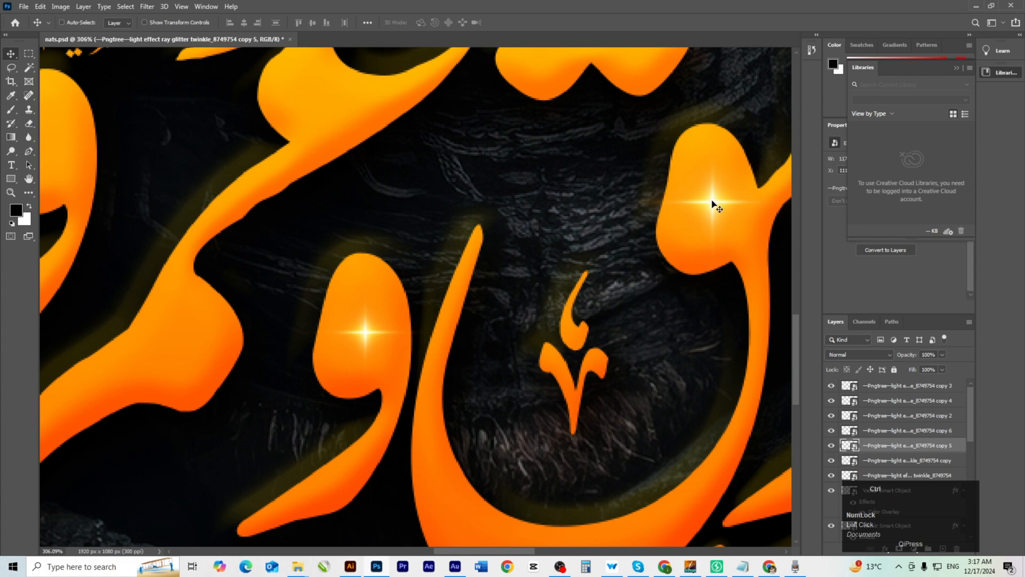
pyautogui.keyDown('ctrl'); pyautogui.keyDown('alt'); pyautogui.click(339, 360); pyautogui.keyUp('alt'); pyautogui.keyUp('ctrl')
pyautogui.hotkey('ctrl', '0')
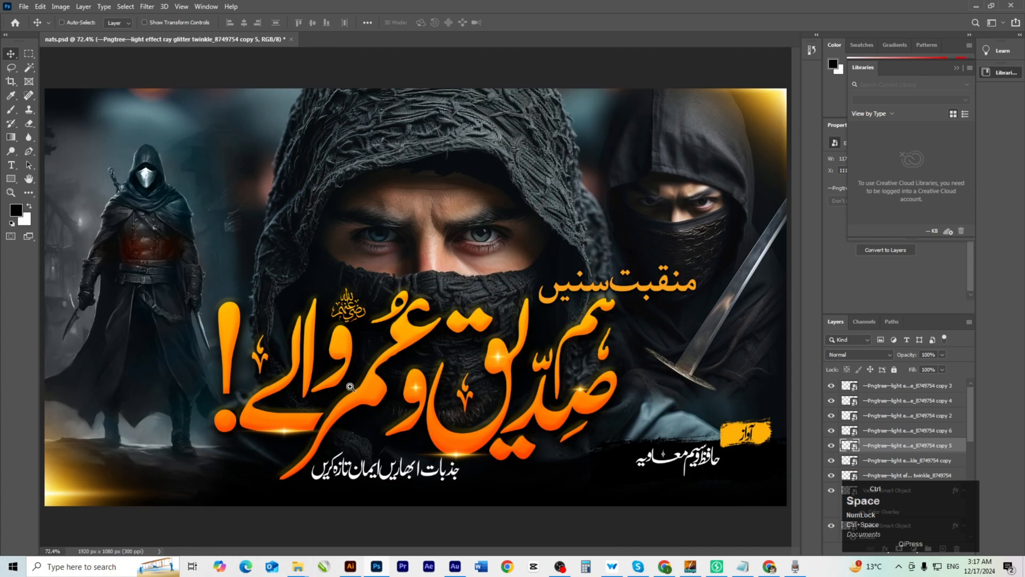
pyautogui.keyDown('ctrl'); pyautogui.click(323, 491); pyautogui.keyUp('ctrl')
pyautogui.keyDown('ctrl'); pyautogui.click(372, 450); pyautogui.keyUp('ctrl')
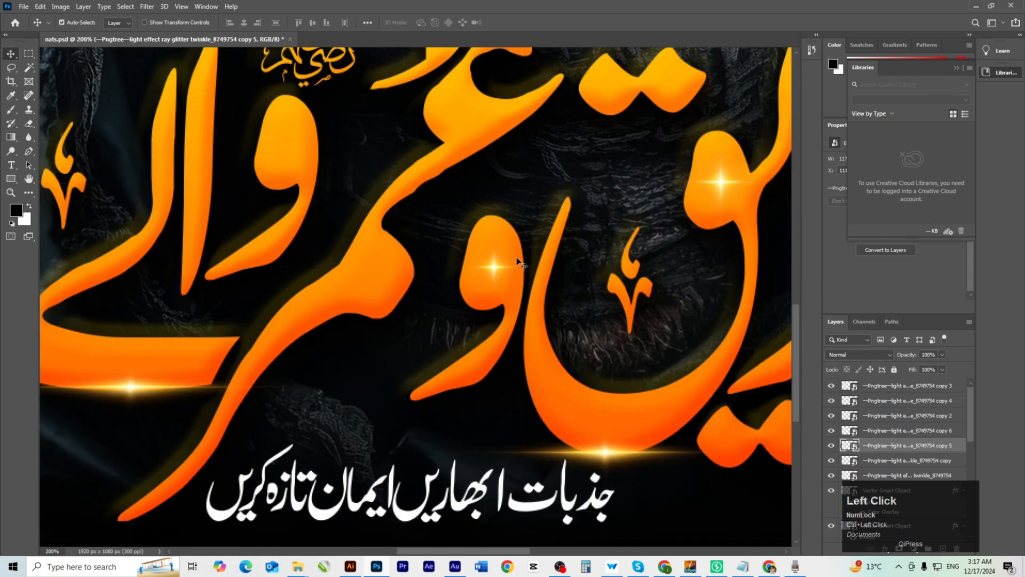
pyautogui.moveTo(493, 269); pyautogui.dragTo(616, 163)
pyautogui.scroll(-5, 431, 334)
pyautogui.scroll(5, 431, 334)
pyautogui.scroll(-4, 479, 353)
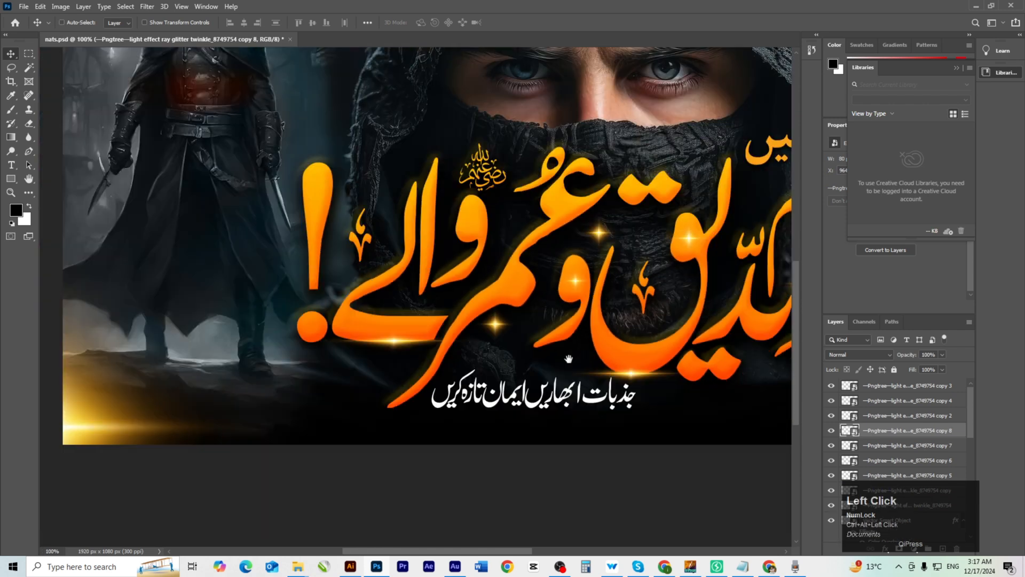
pyautogui.moveTo(502, 353); pyautogui.dragTo(472, 345)
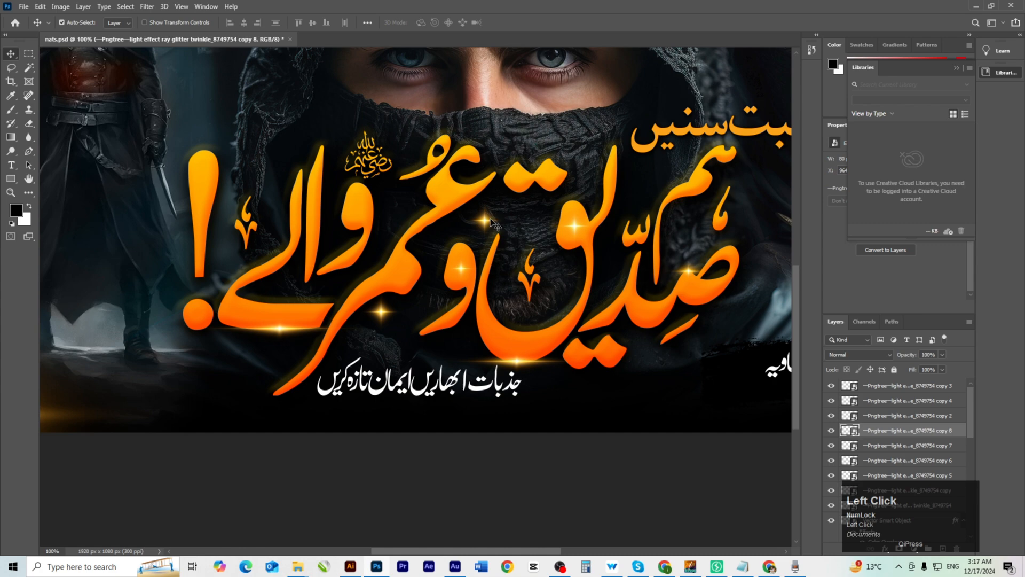
pyautogui.moveTo(492, 221); pyautogui.dragTo(621, 273)
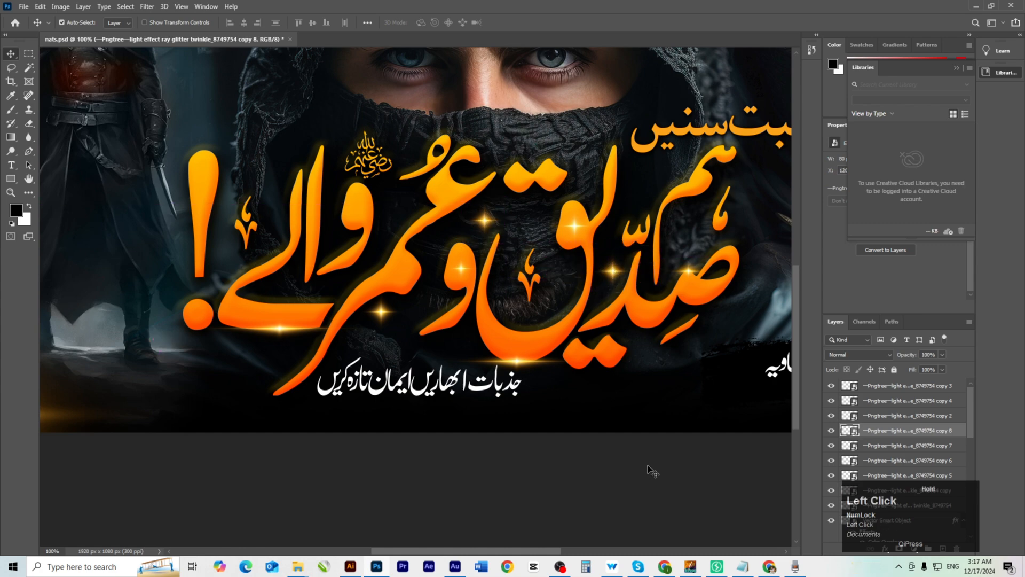
pyautogui.click(639, 460)
pyautogui.hotkey('ctrl', '0')
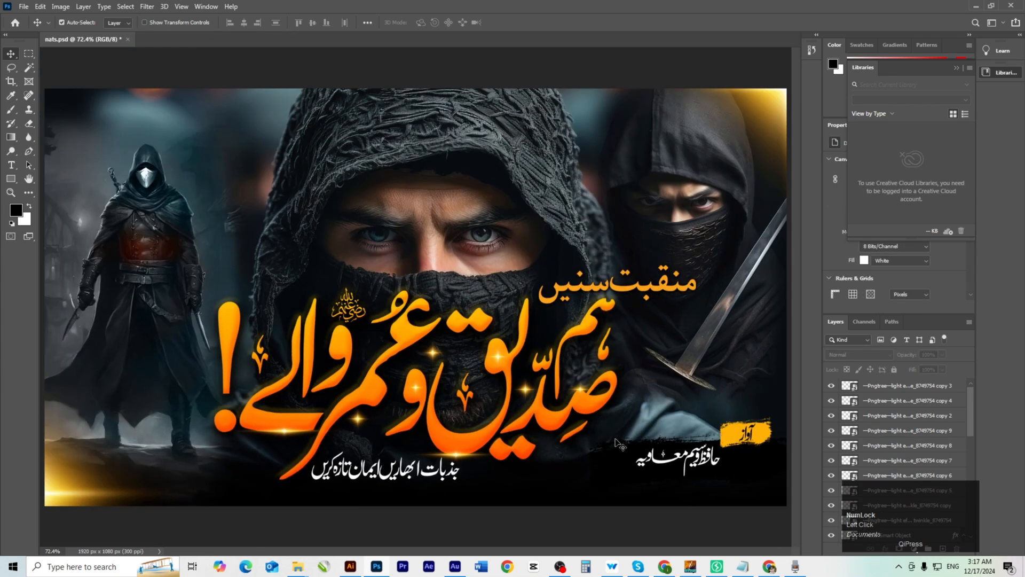
# Delete the surplus sparkle copies.
pyautogui.press('Delete')
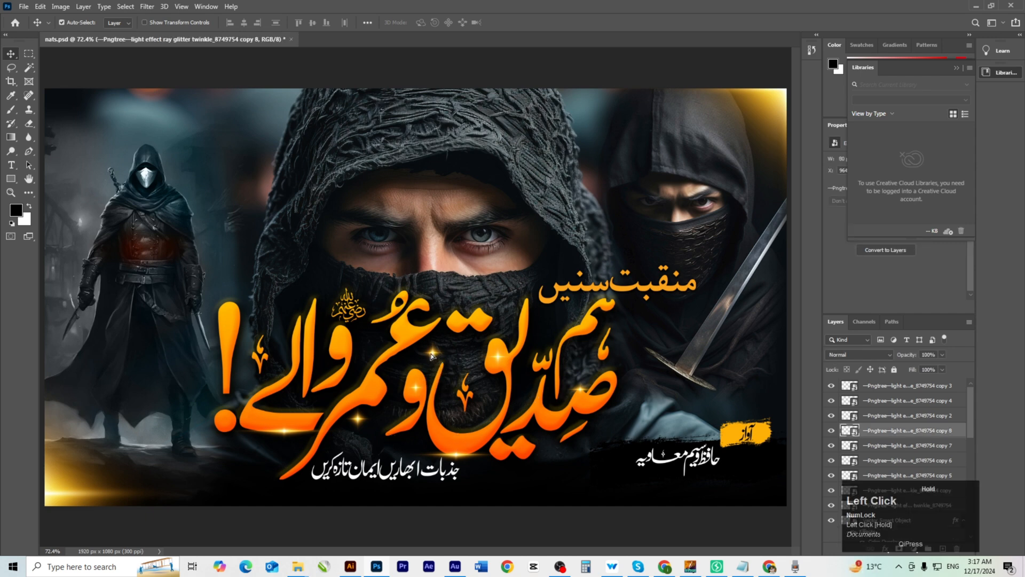
pyautogui.moveTo(431, 356); pyautogui.dragTo(430, 359)
pyautogui.press('Delete')
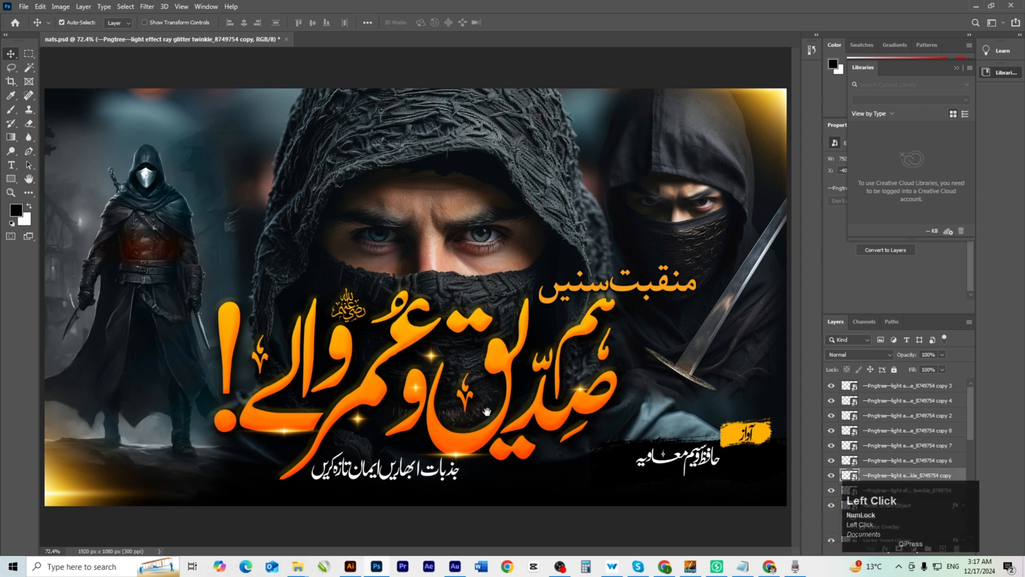
pyautogui.hotkey('ctrl', 'alt')
# Enlarge the white name text to about 112% and shift it roughly 90 px left.
pyautogui.keyDown('ctrl'); pyautogui.click(649, 477); pyautogui.keyUp('ctrl')
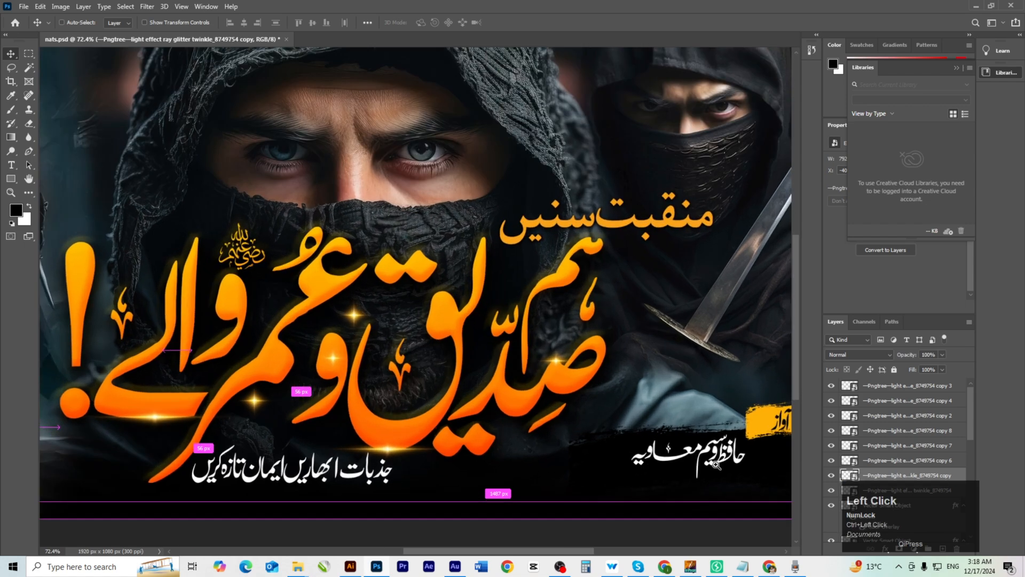
pyautogui.moveTo(649, 476); pyautogui.dragTo(551, 457)
pyautogui.keyDown('ctrl'); pyautogui.click(550, 449); pyautogui.keyUp('ctrl')
pyautogui.click(550, 449)
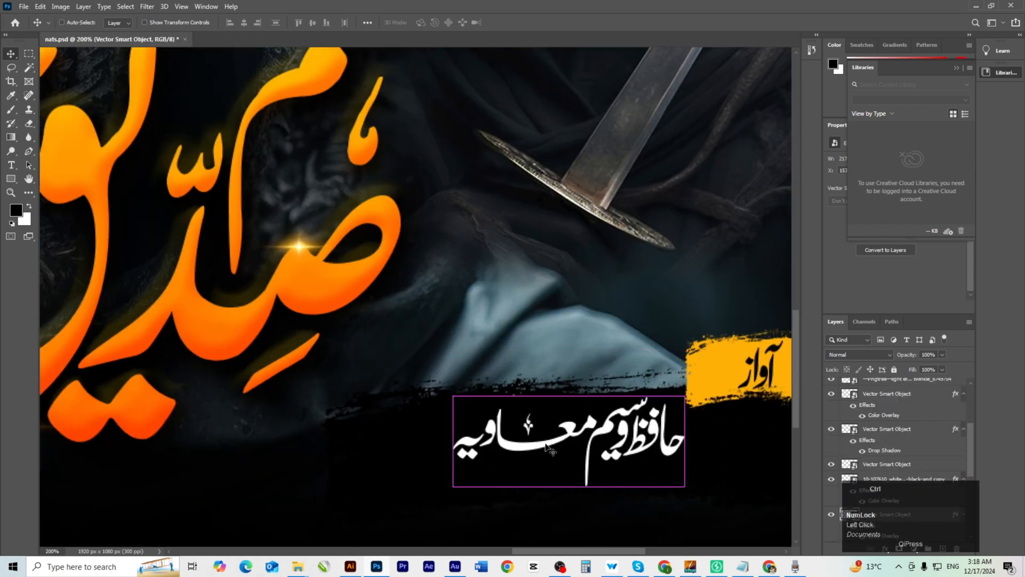
pyautogui.hotkey('ctrl', 't')
pyautogui.moveTo(570, 487); pyautogui.dragTo(569, 497)
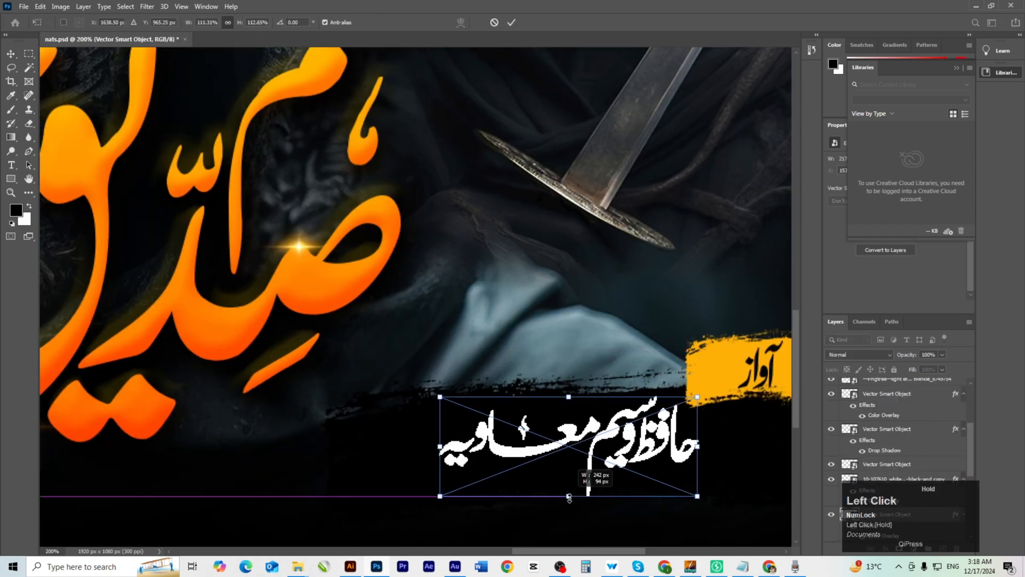
pyautogui.moveTo(534, 456); pyautogui.dragTo(484, 457)
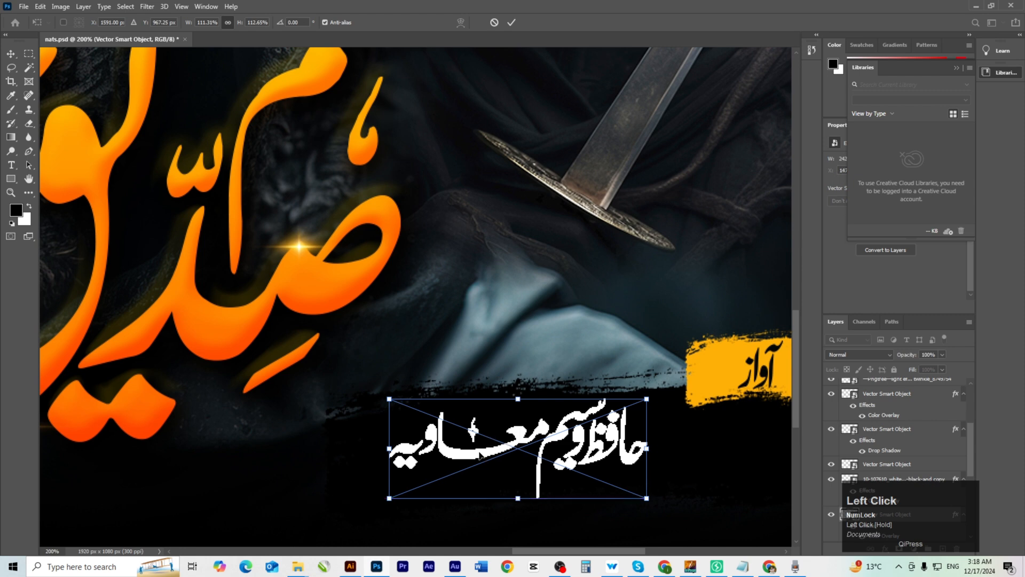
pyautogui.press('Return')
pyautogui.moveTo(574, 441); pyautogui.dragTo(580, 441)
# Move the yellow brush stroke and آواز text left, then narrow the stroke from its right side.
pyautogui.click(706, 399)
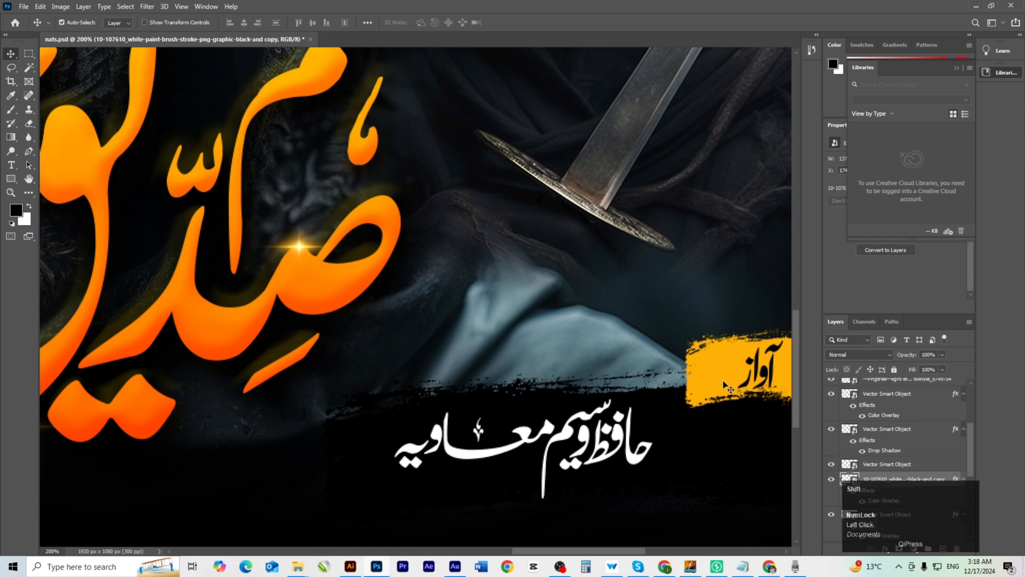
pyautogui.moveTo(724, 383); pyautogui.dragTo(692, 382)
pyautogui.moveTo(771, 379)
pyautogui.mouseDown()
pyautogui.moveTo(716, 378)
pyautogui.moveTo(739, 379)
pyautogui.moveTo(631, 404)
pyautogui.mouseUp()
pyautogui.press('space')
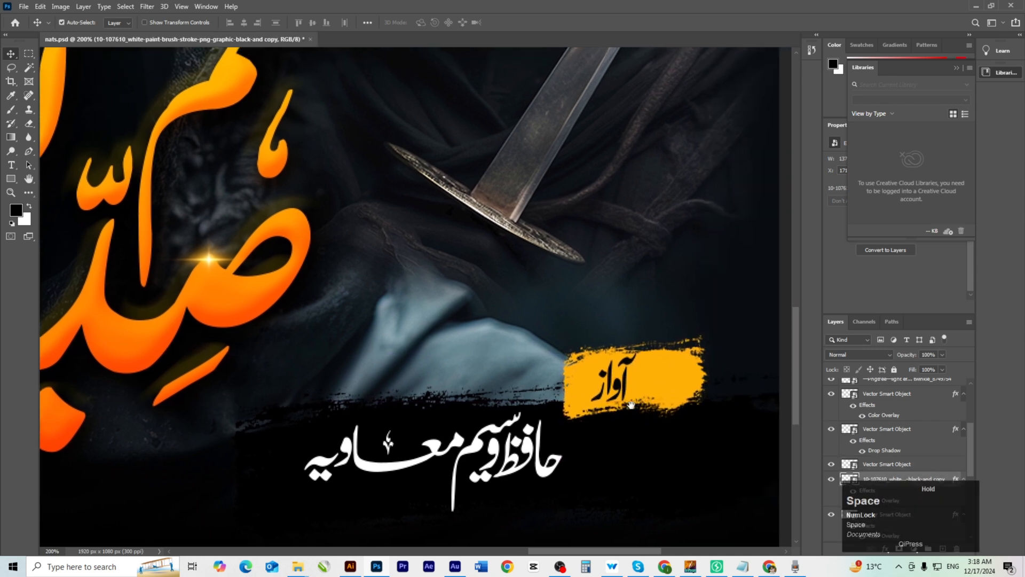
pyautogui.hotkey('ctrl', 't')
pyautogui.moveTo(705, 377); pyautogui.dragTo(654, 381)
pyautogui.press('Return')
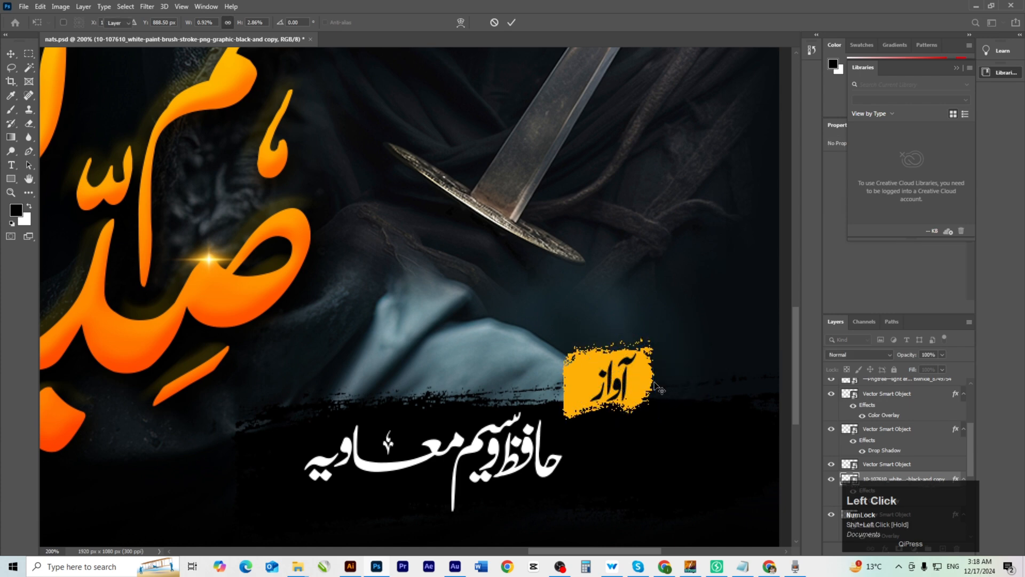
pyautogui.keyDown('ctrl'); pyautogui.click(632, 390); pyautogui.keyUp('ctrl')
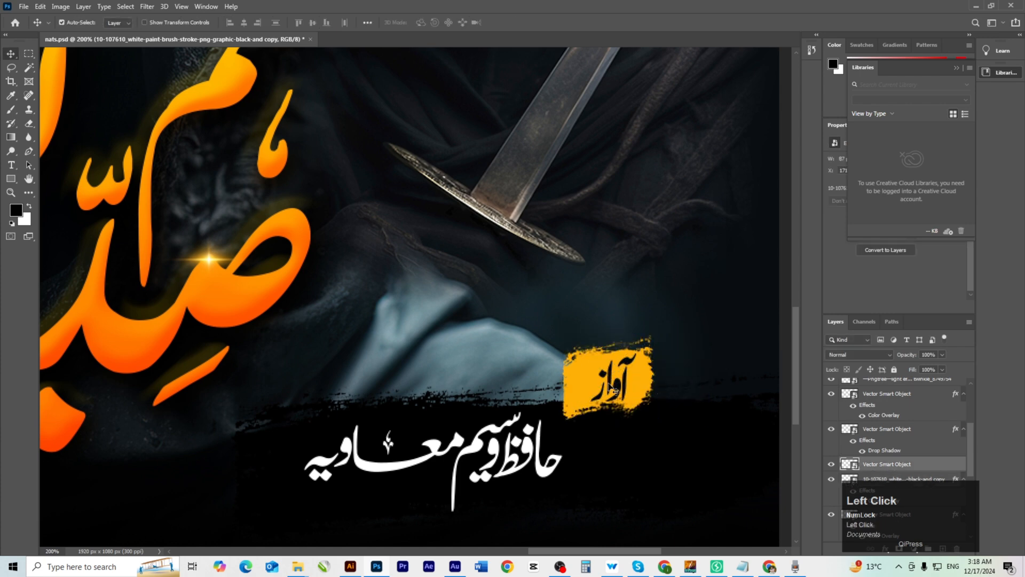
pyautogui.keyDown('ctrl'); pyautogui.keyDown('alt'); pyautogui.click(558, 405); pyautogui.keyUp('alt'); pyautogui.keyUp('ctrl')
pyautogui.keyDown('ctrl'); pyautogui.keyDown('alt'); pyautogui.click(558, 405); pyautogui.keyUp('alt'); pyautogui.keyUp('ctrl')
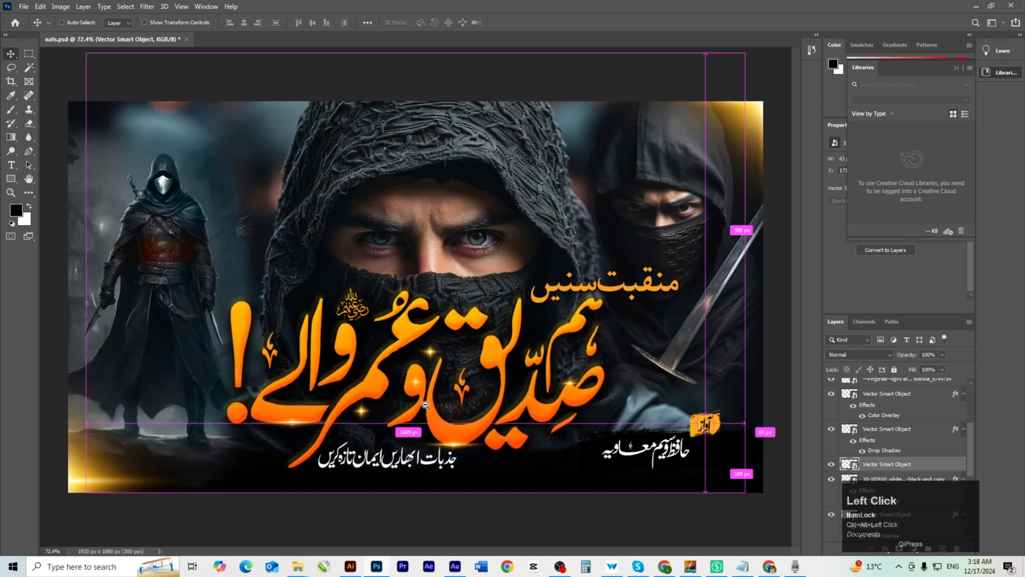
# Move the light-glow layer into the bottom-left corner and Alt-drag a copy onto the central figure.
pyautogui.keyDown('ctrl'); pyautogui.click(464, 477); pyautogui.keyUp('ctrl')
pyautogui.keyDown('ctrl'); pyautogui.keyDown('alt'); pyautogui.click(455, 462); pyautogui.keyUp('alt'); pyautogui.keyUp('ctrl')
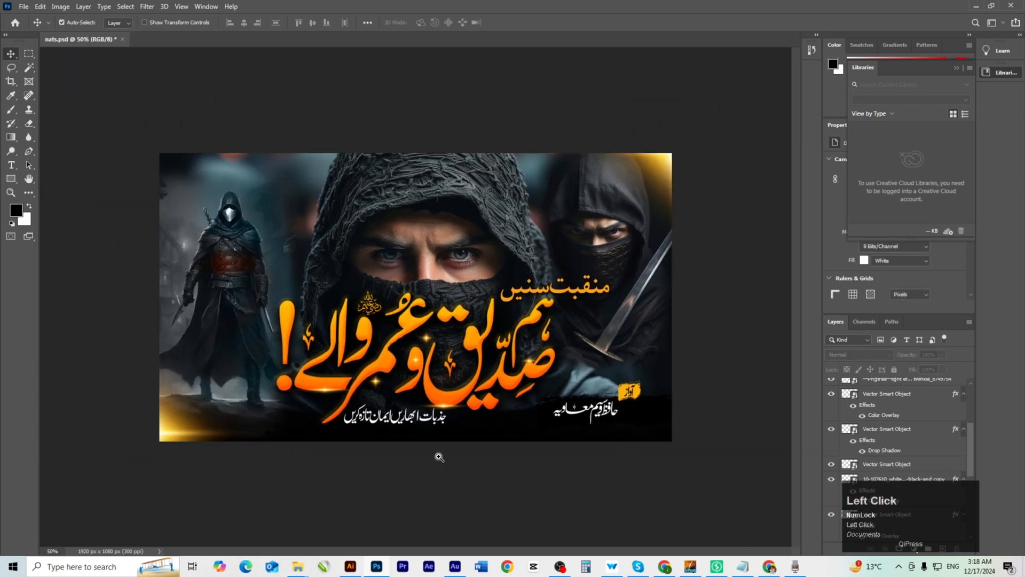
pyautogui.keyDown('ctrl'); pyautogui.click(440, 456); pyautogui.keyUp('ctrl')
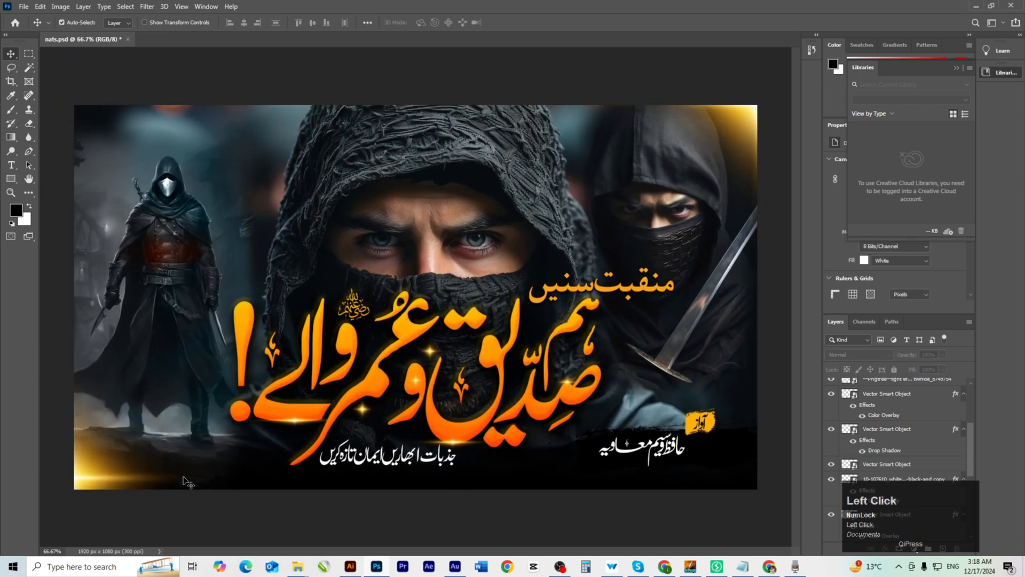
pyautogui.click(88, 484)
pyautogui.moveTo(103, 451); pyautogui.dragTo(89, 105)
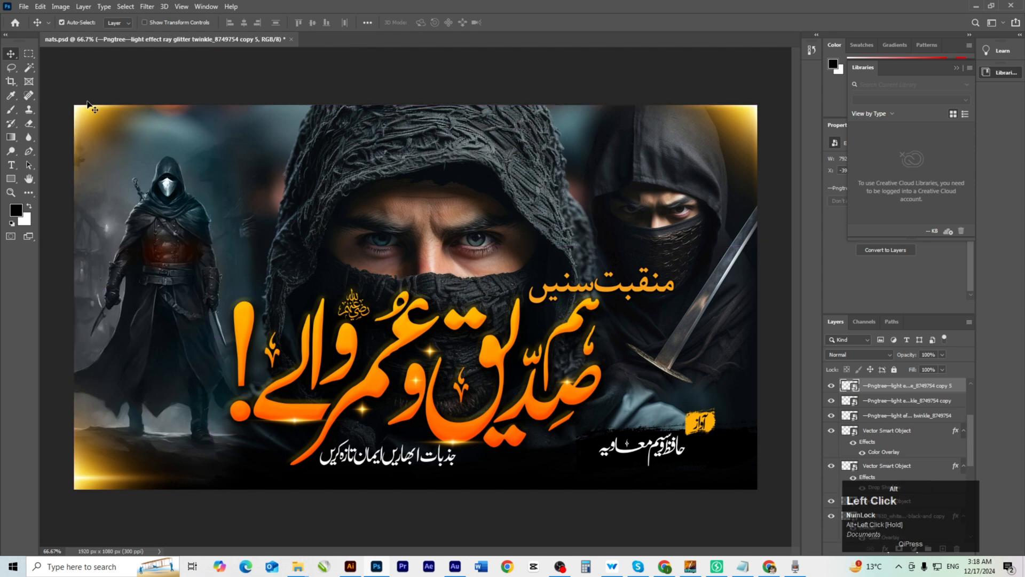
pyautogui.click(128, 60)
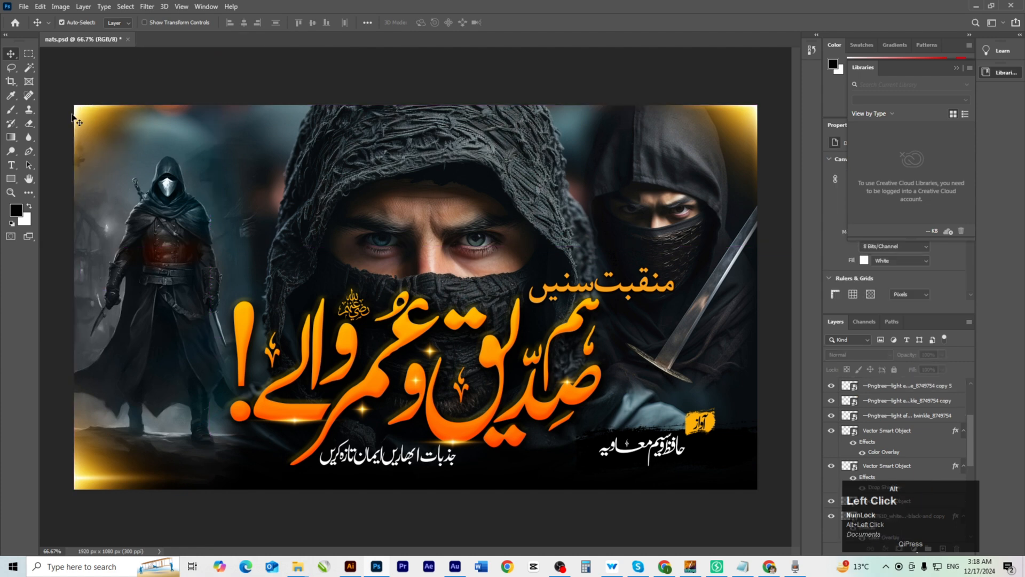
pyautogui.moveTo(84, 112); pyautogui.dragTo(582, 184)
# Shrink the duplicated glow to about 5.5% and place it high between the figures.
pyautogui.press('t')
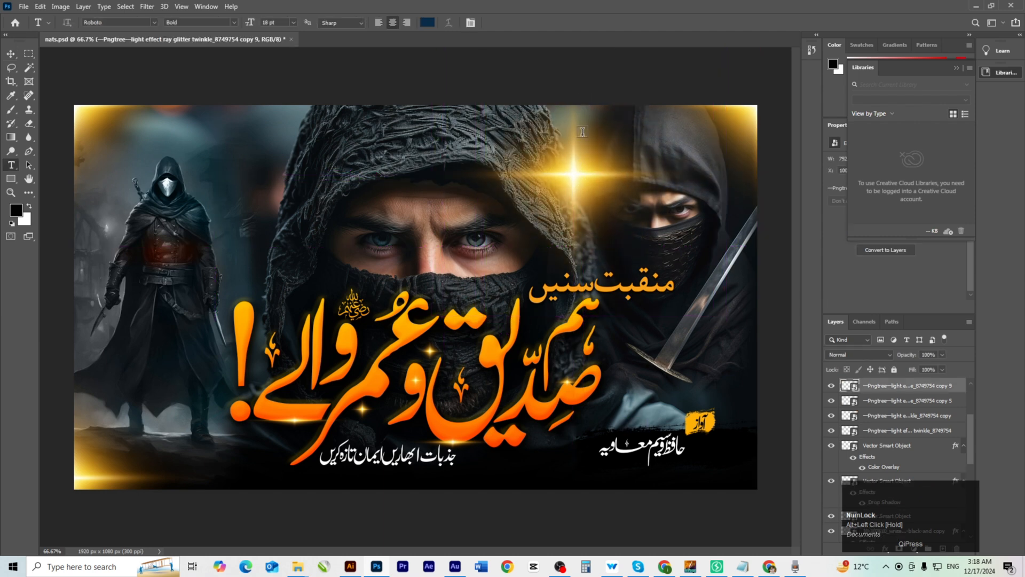
pyautogui.click(12, 55)
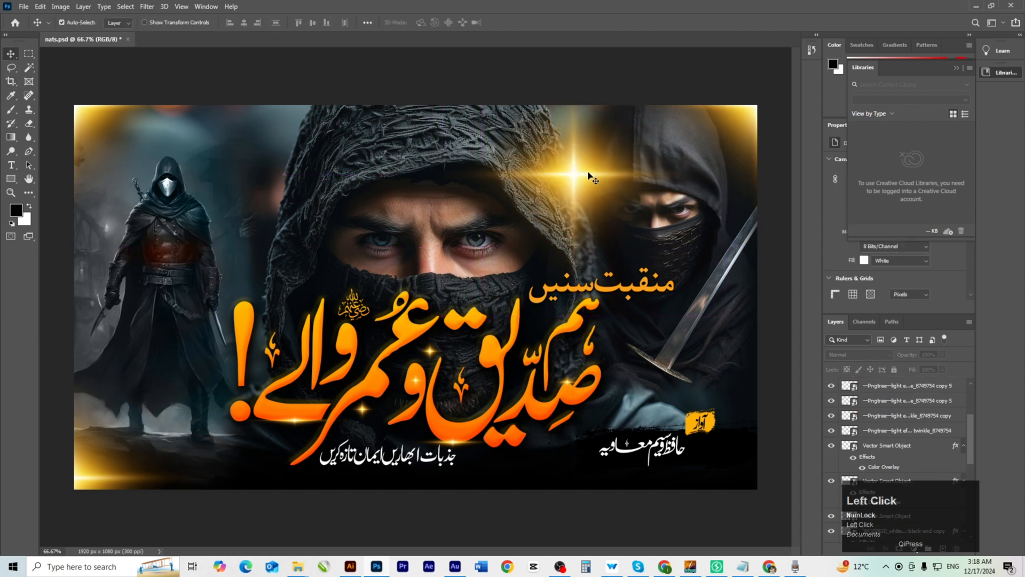
pyautogui.hotkey('ctrl', 't')
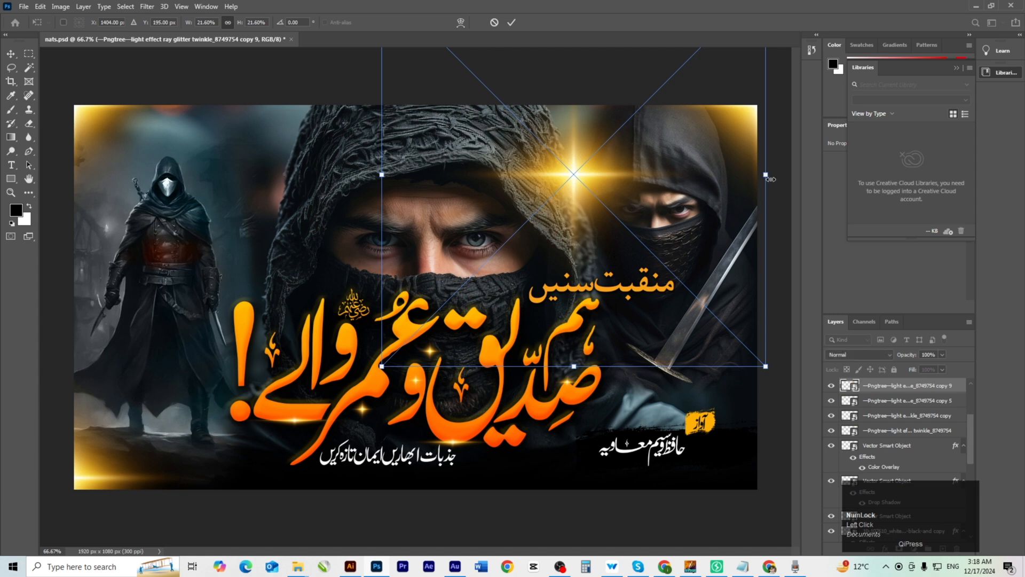
pyautogui.moveTo(769, 179); pyautogui.dragTo(470, 183)
pyautogui.moveTo(552, 181); pyautogui.dragTo(755, 358)
pyautogui.doubleClick(581, 155)
pyautogui.click(593, 99)
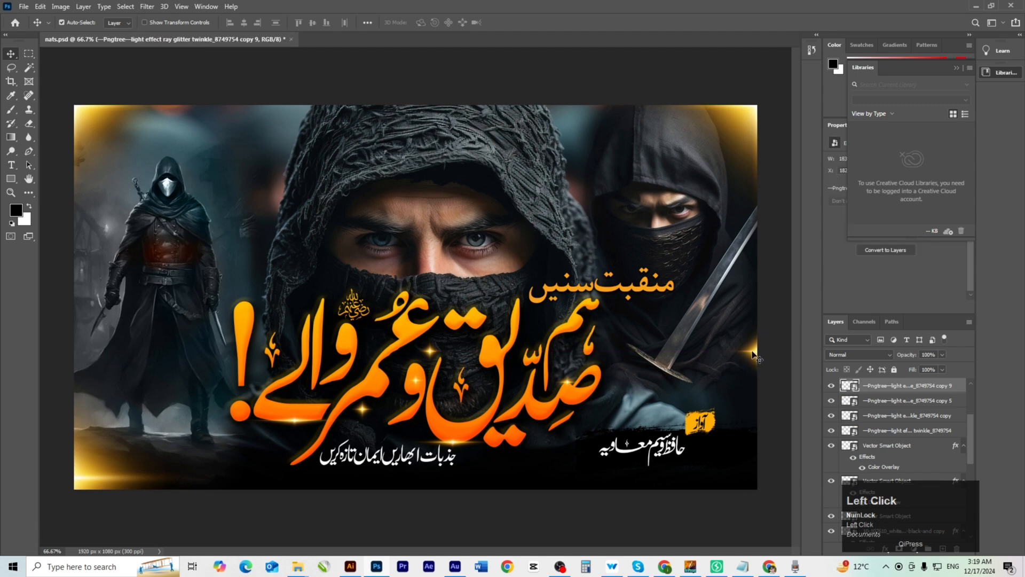
# Delete the surplus copy 6 glow layer.
pyautogui.click(492, 528)
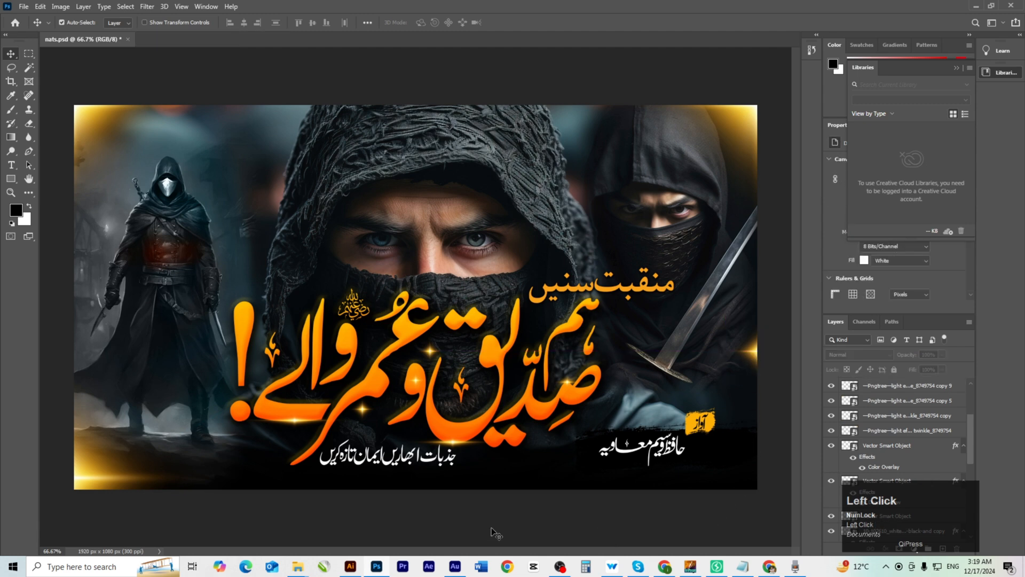
pyautogui.press('space')
pyautogui.click(423, 386)
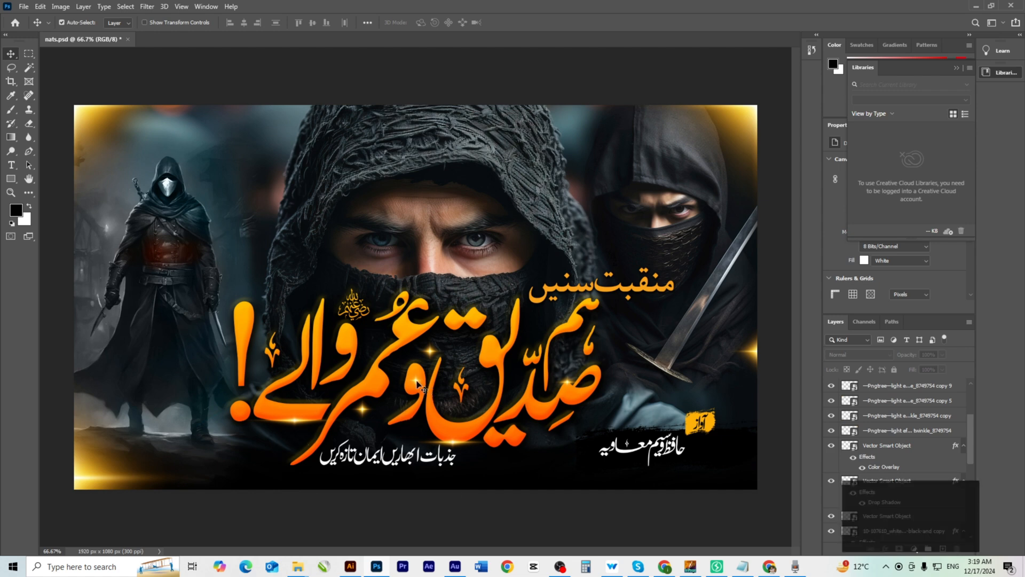
pyautogui.press('Delete')
# Save the nats.psd document with Ctrl+S.
pyautogui.click(438, 512)
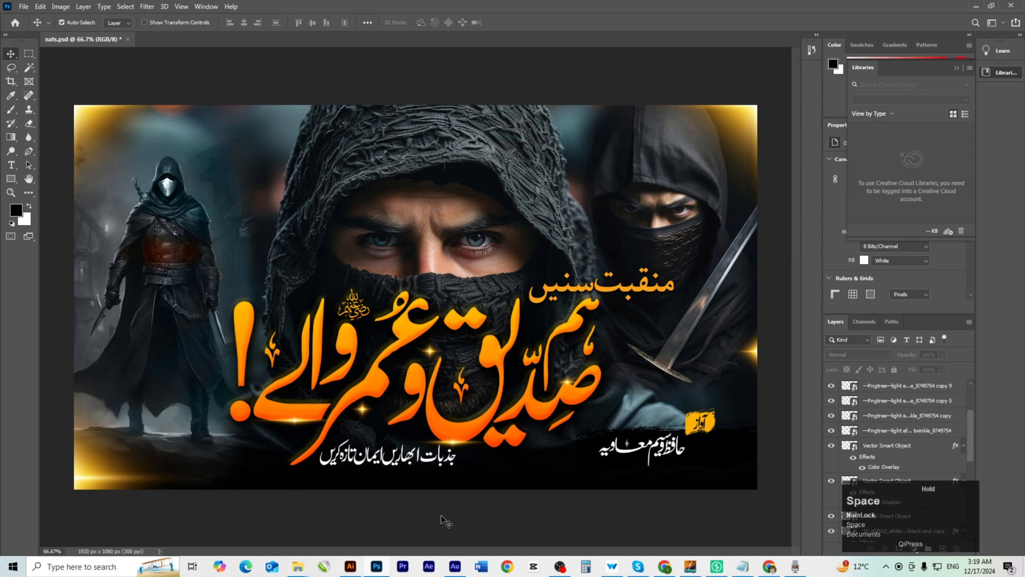
pyautogui.hotkey('ctrl', 's')
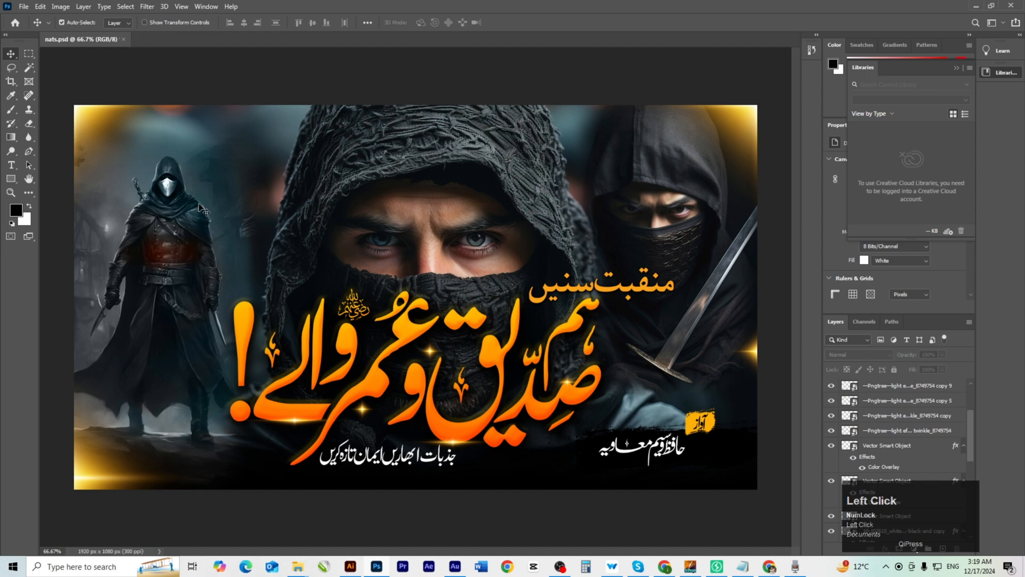
pyautogui.click(24, 7)
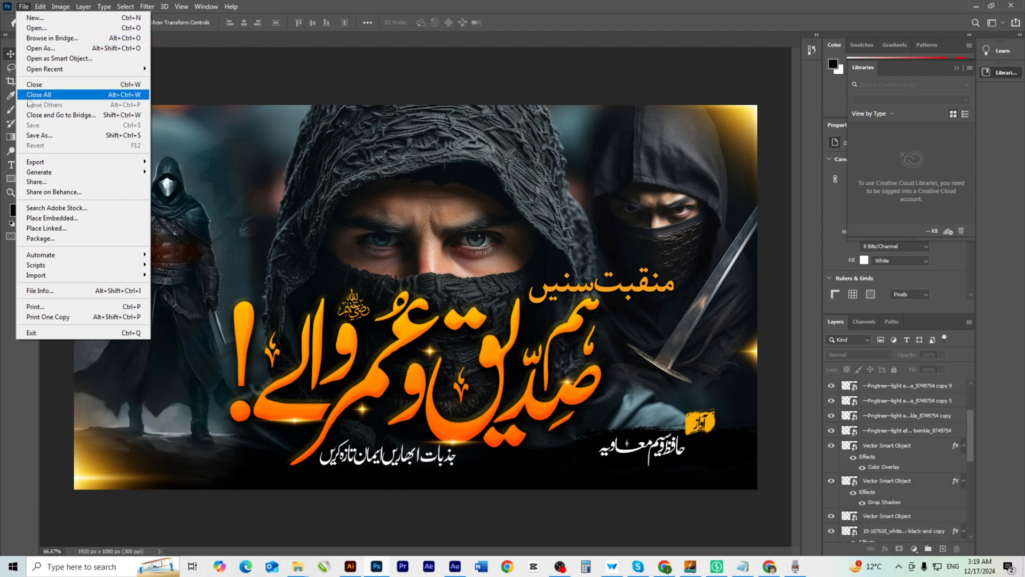
# Export the thumbnail as nats, a 1920×1080 JPG at 100% quality, into OBS 2025 > NATS THUMBNAIL > MAIL.
pyautogui.click(53, 162)
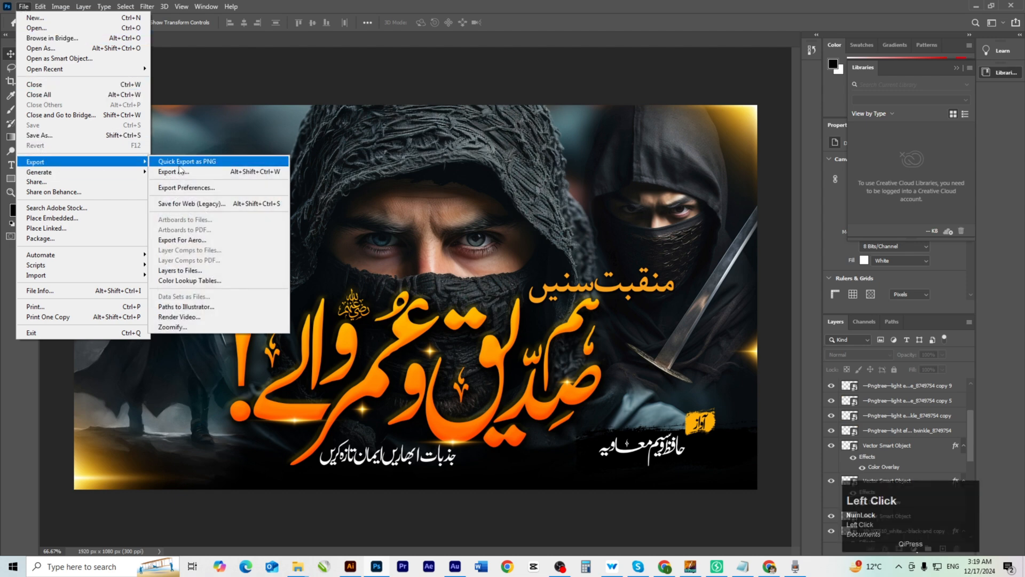
pyautogui.click(198, 172)
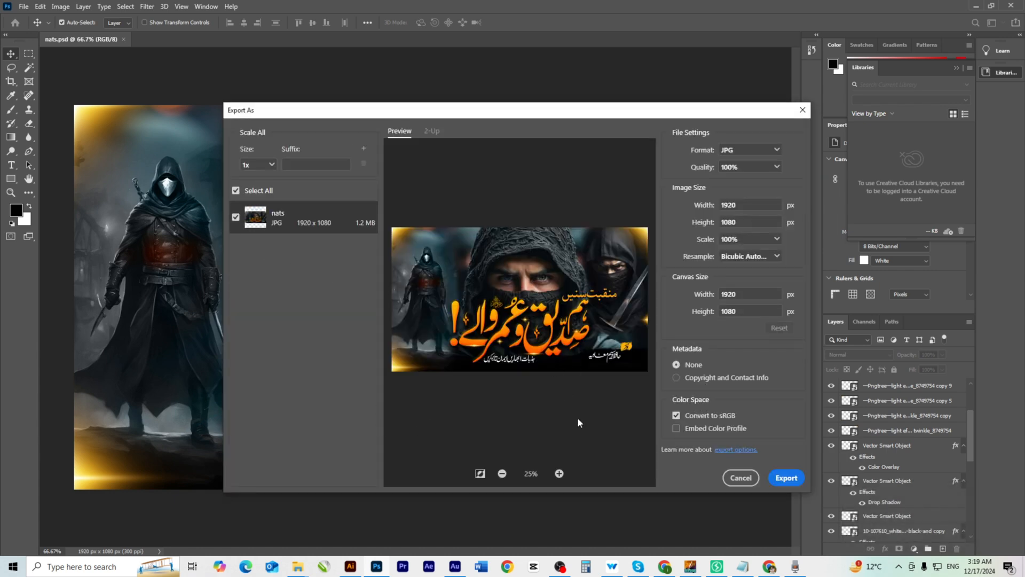
pyautogui.click(787, 478)
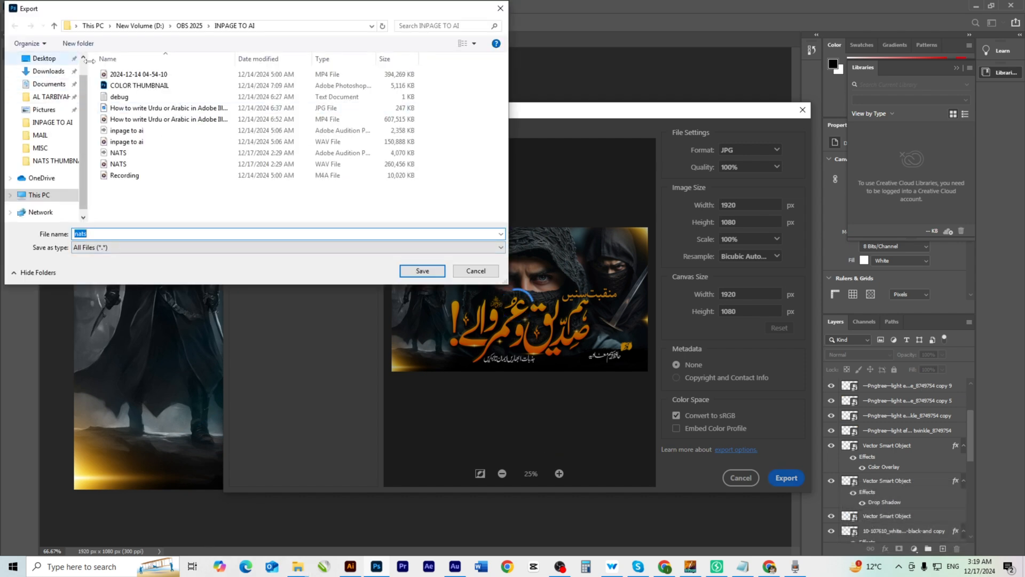
pyautogui.click(184, 28)
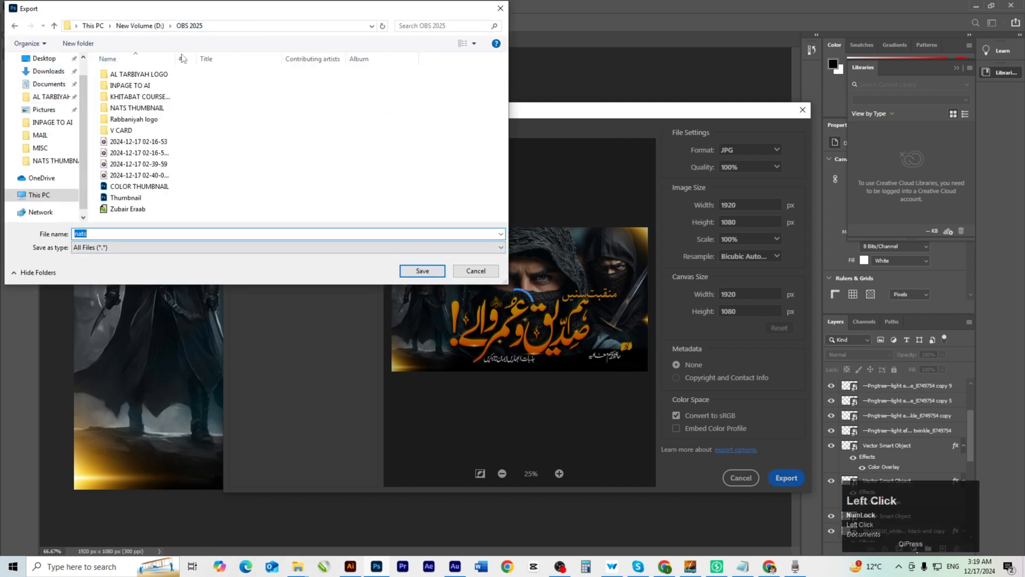
pyautogui.doubleClick(137, 109)
pyautogui.doubleClick(128, 86)
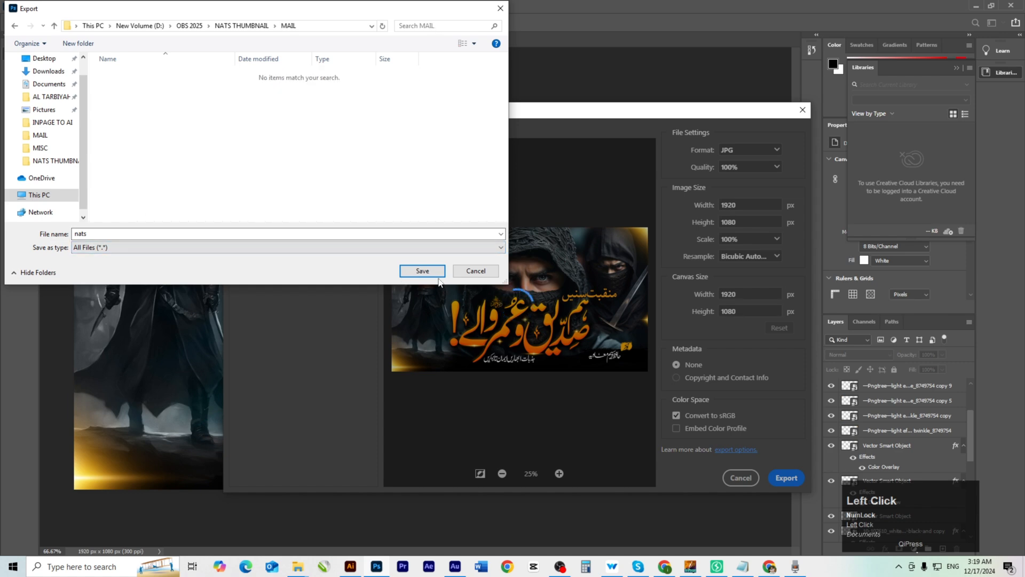
pyautogui.click(422, 270)
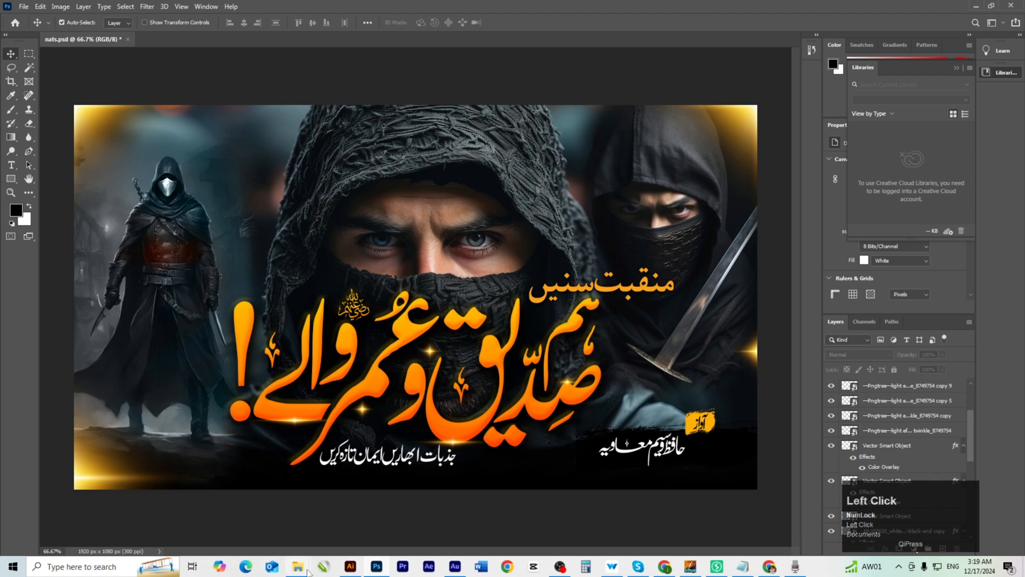
# Open nats.jpg from the NATS THUMBNAIL > MAIL folder in File Explorer to view it.
pyautogui.moveTo(297, 569)
pyautogui.click(355, 516)
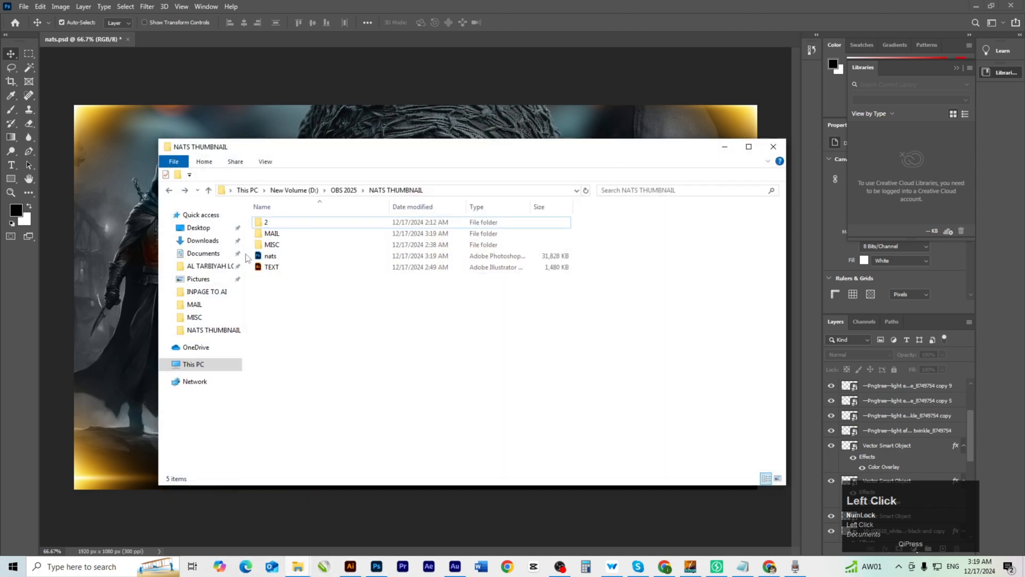
pyautogui.doubleClick(272, 230)
pyautogui.doubleClick(287, 236)
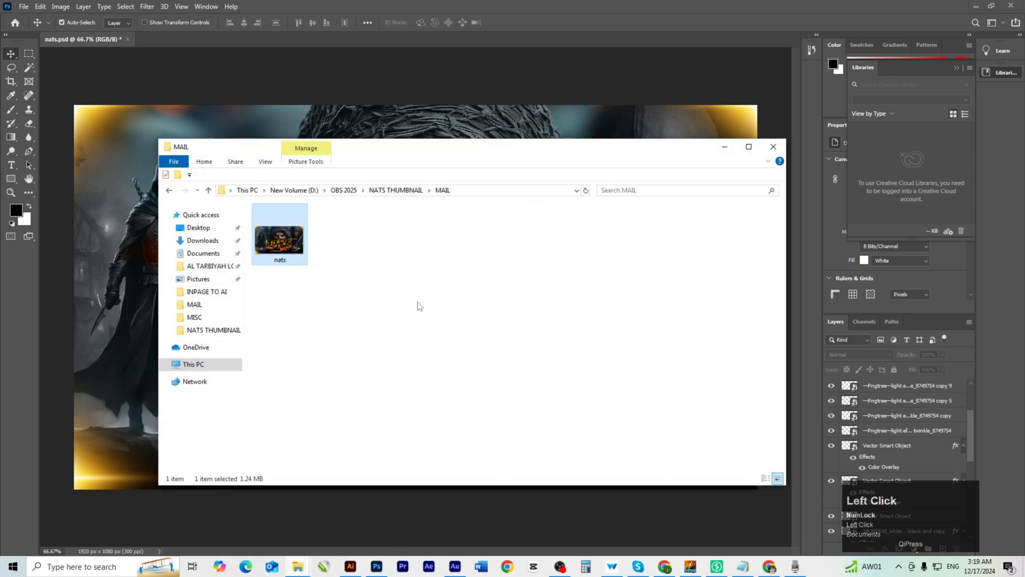